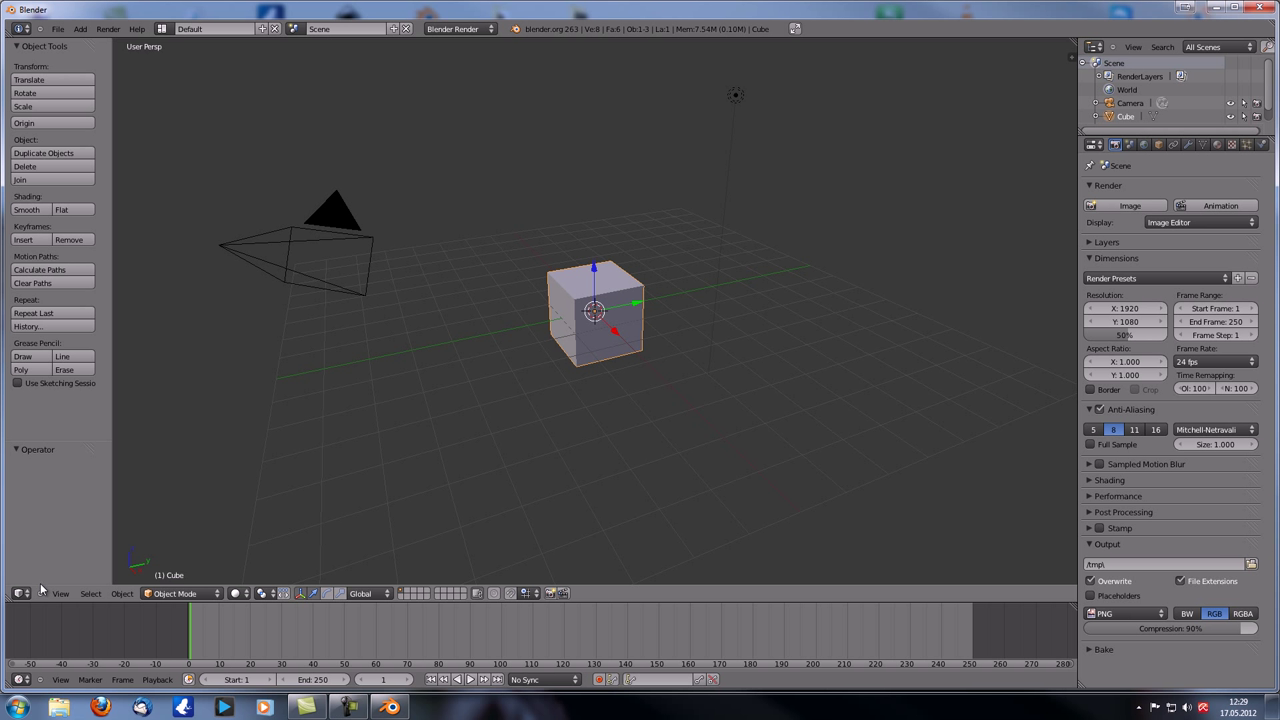
- Switch the 3D viewport to the Node Editor and enable Use Nodes for compositing
click(23, 595)
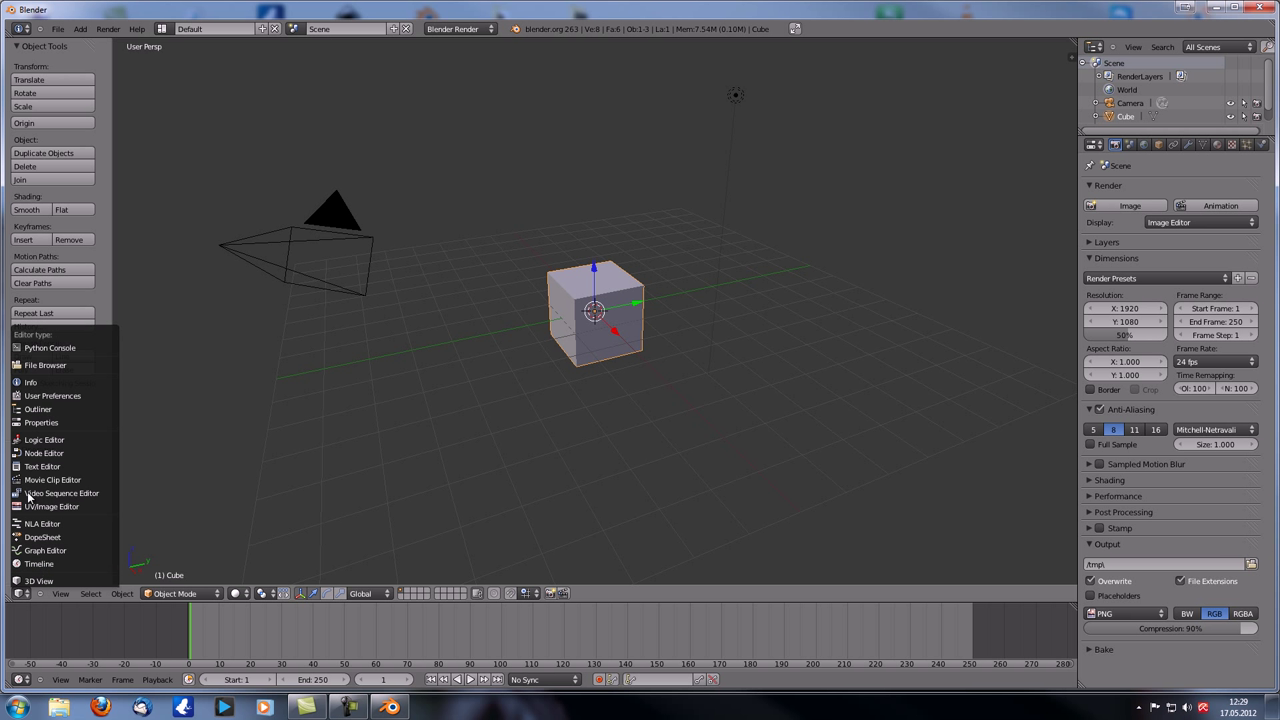
click(35, 453)
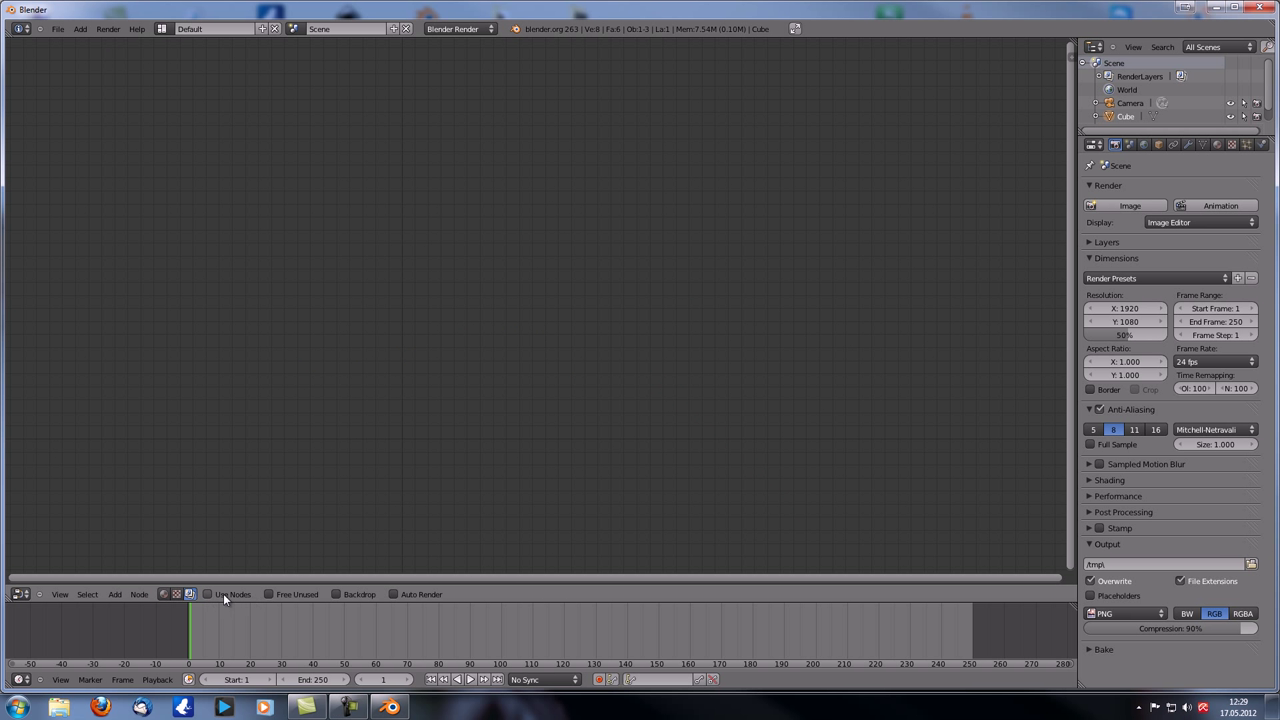
click(210, 594)
click(113, 594)
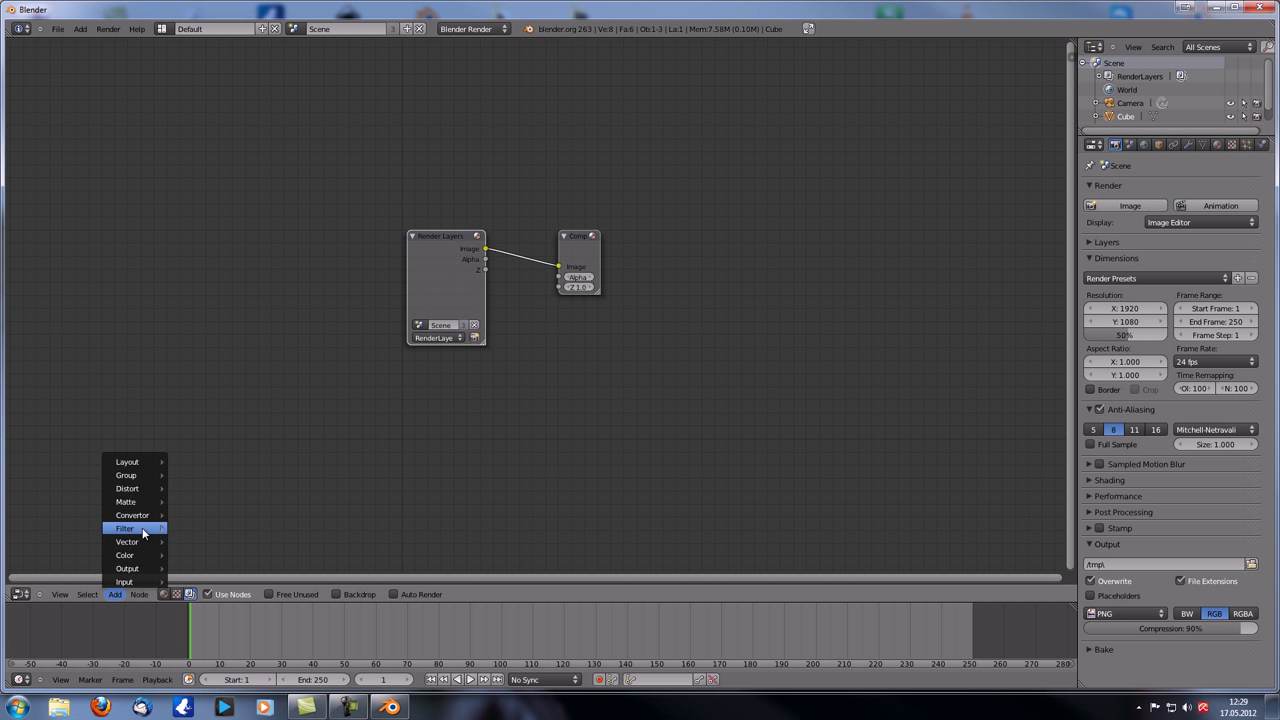
mouse_move(143, 543)
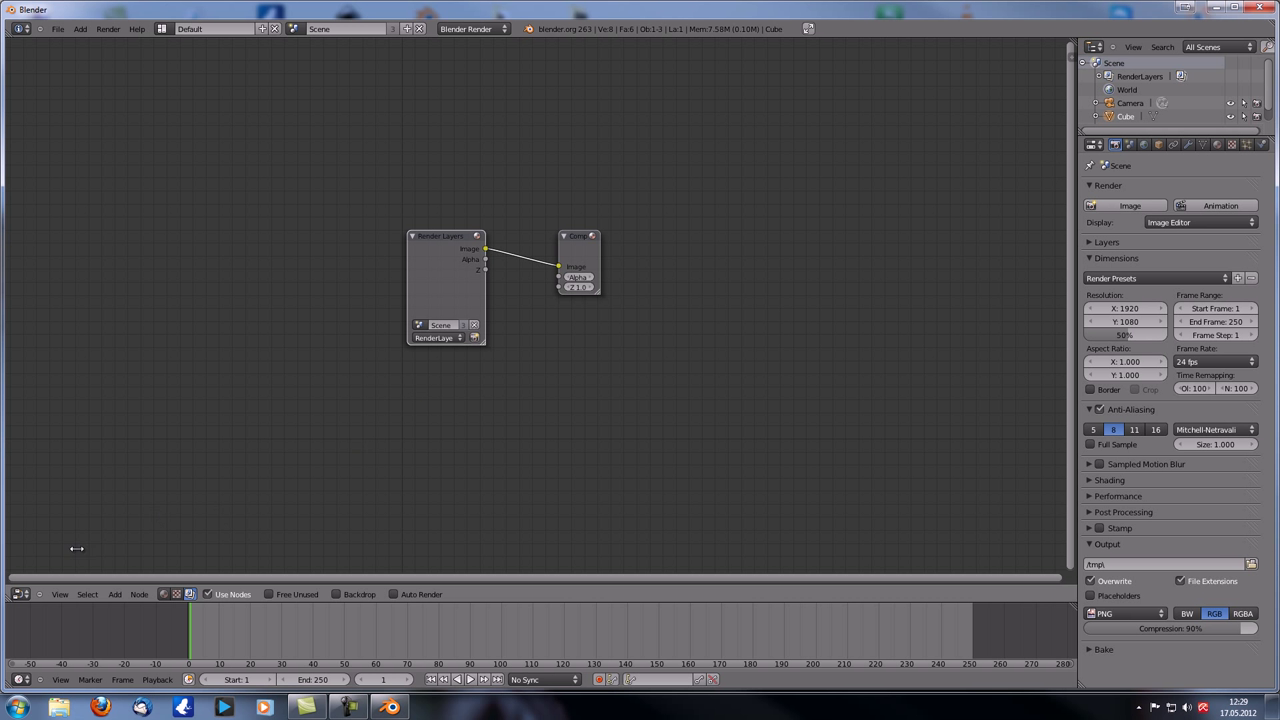
- Return to the 3D View and replace the default cube with a Monkey mesh
click(20, 594)
click(30, 580)
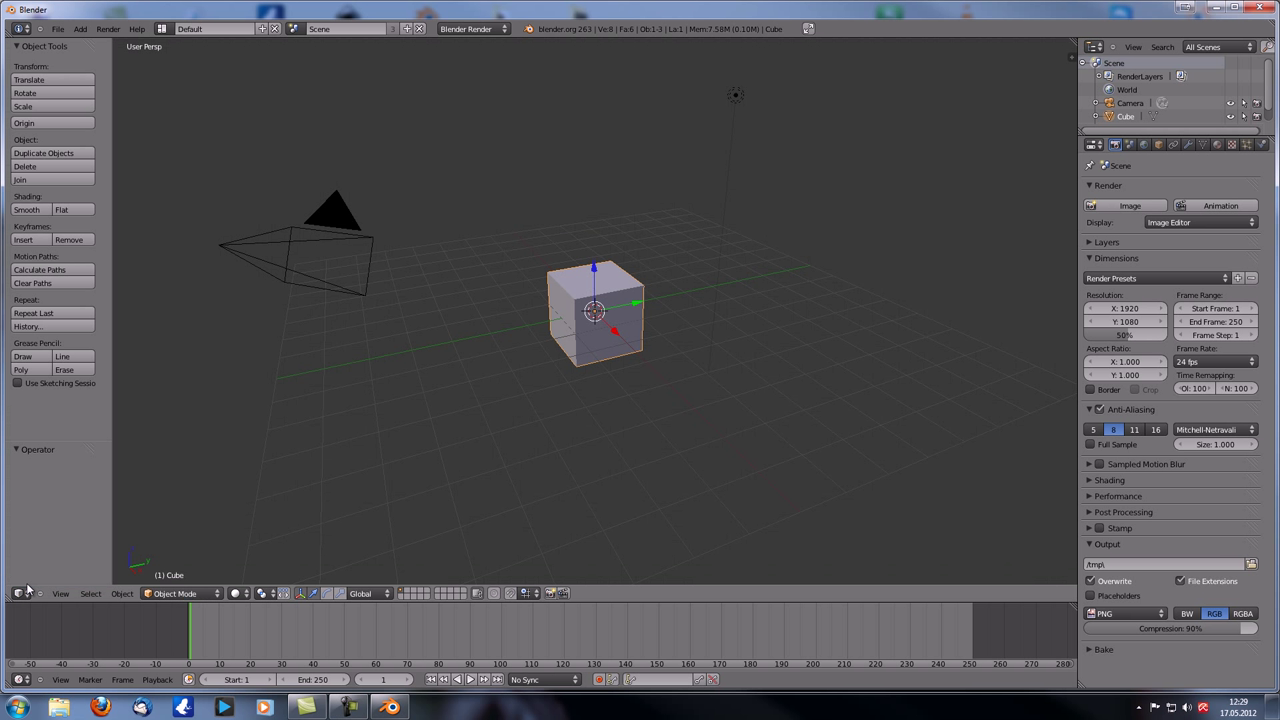
middle_drag(597, 375, 561, 324)
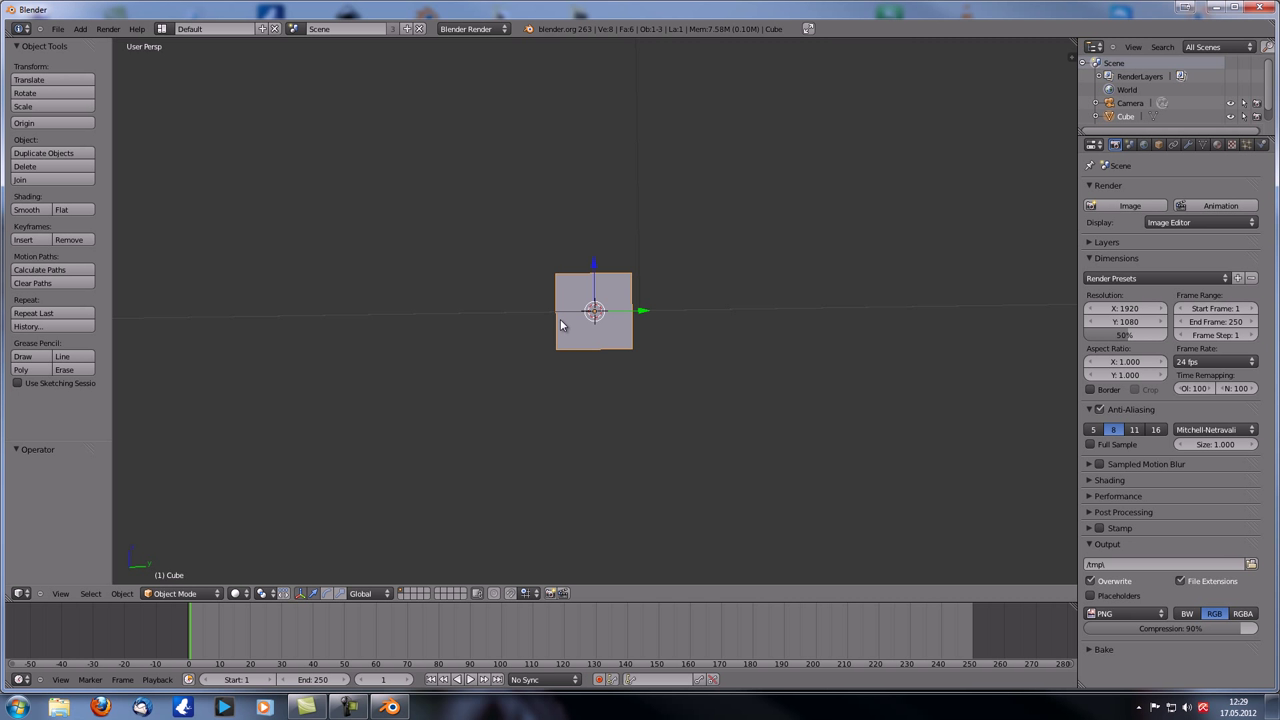
middle_drag(492, 284, 481, 342)
key(Delete)
key(shift+a)
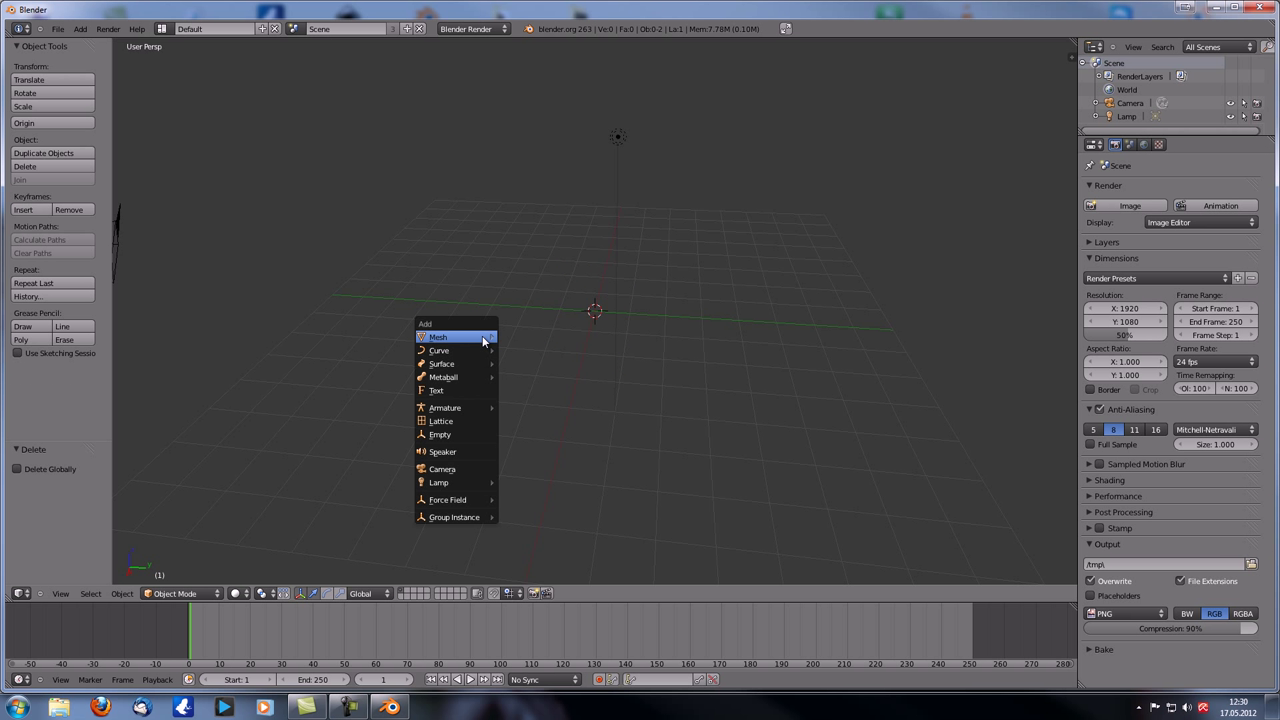
mouse_move(483, 341)
click(541, 447)
- Rotate the monkey -45° around the global X axis
middle_drag(540, 403, 557, 402)
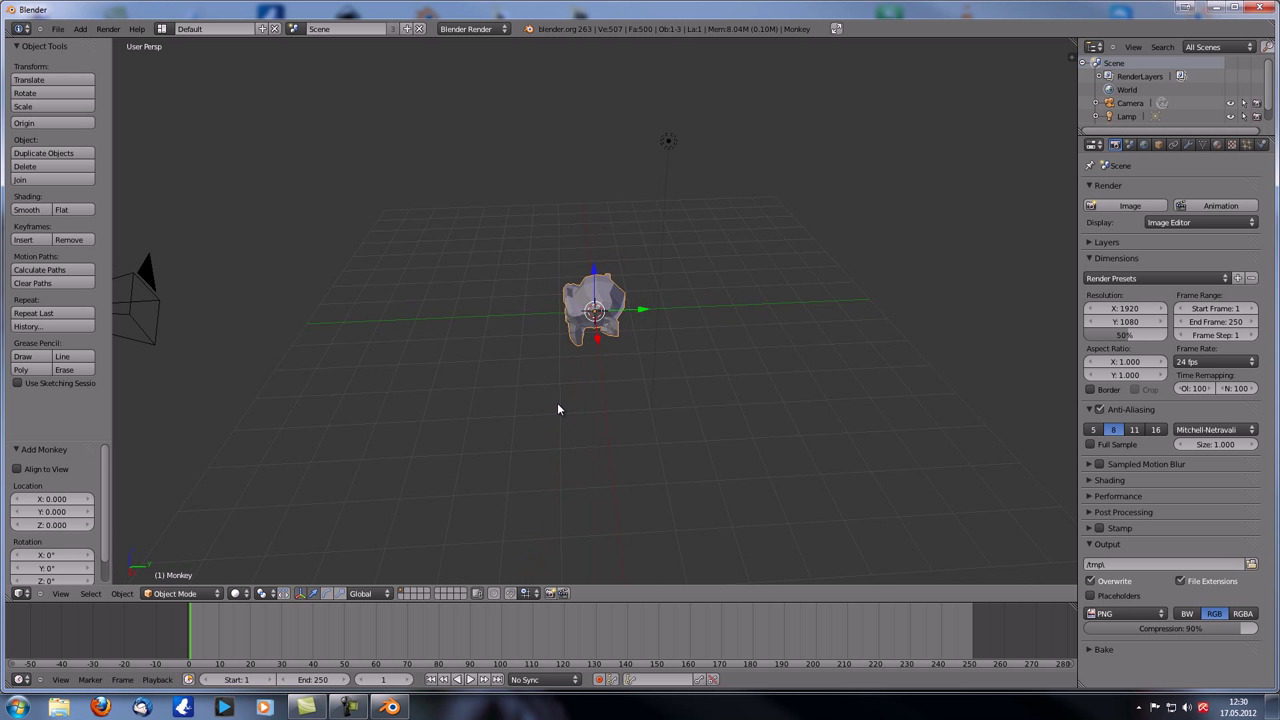
text(rx-45)
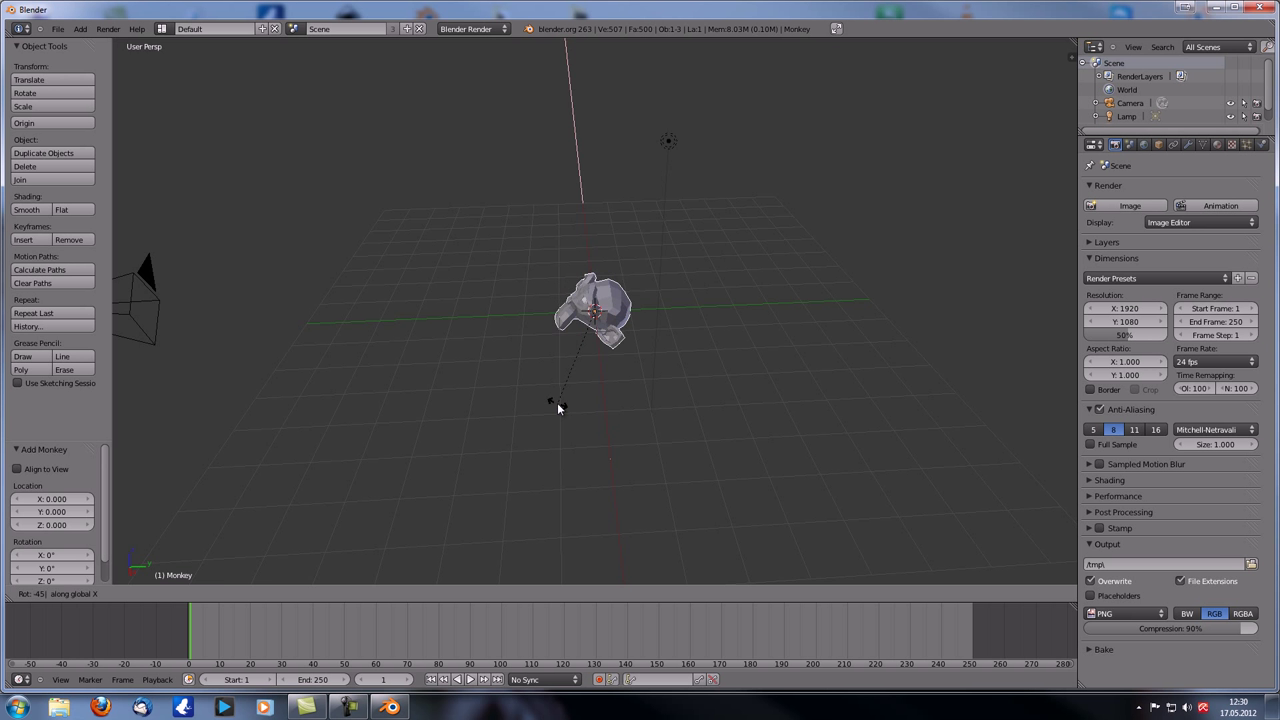
key(Return)
- Add a Subdivision Surface modifier to the monkey and shade it smooth
scroll(675, 314, up, 6)
middle_drag(532, 350, 764, 337)
click(1188, 144)
click(1168, 190)
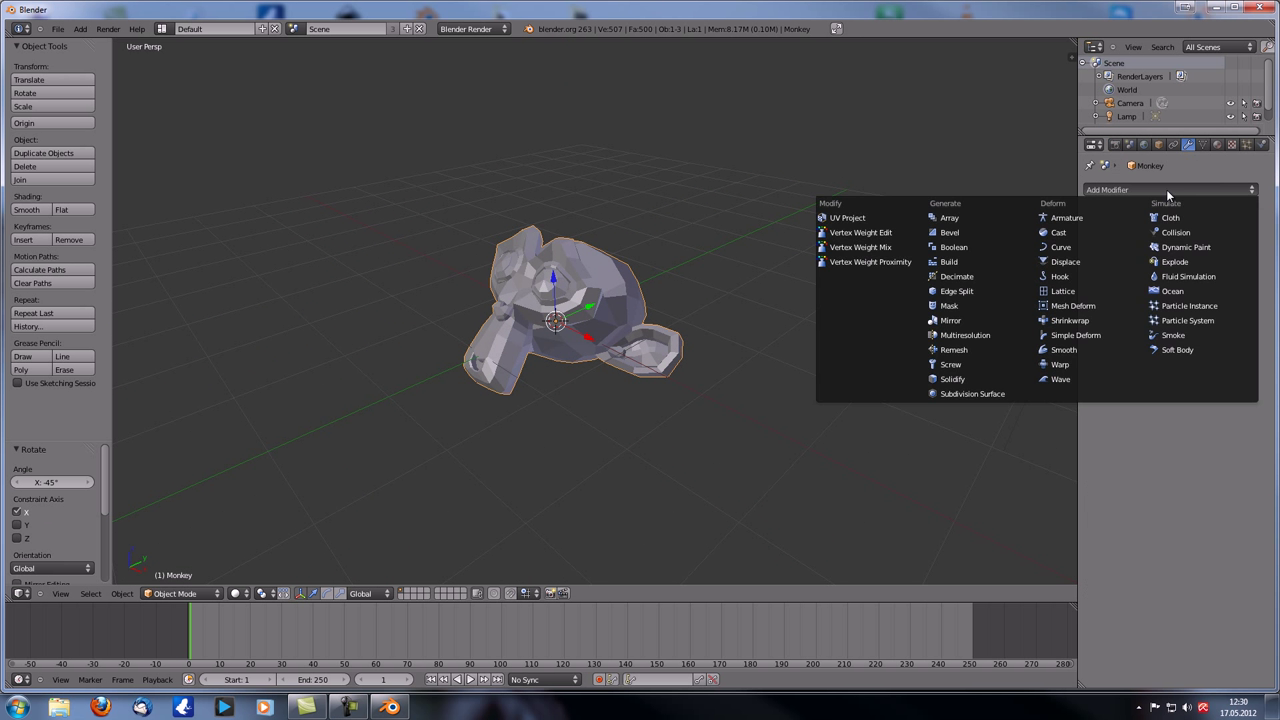
click(998, 393)
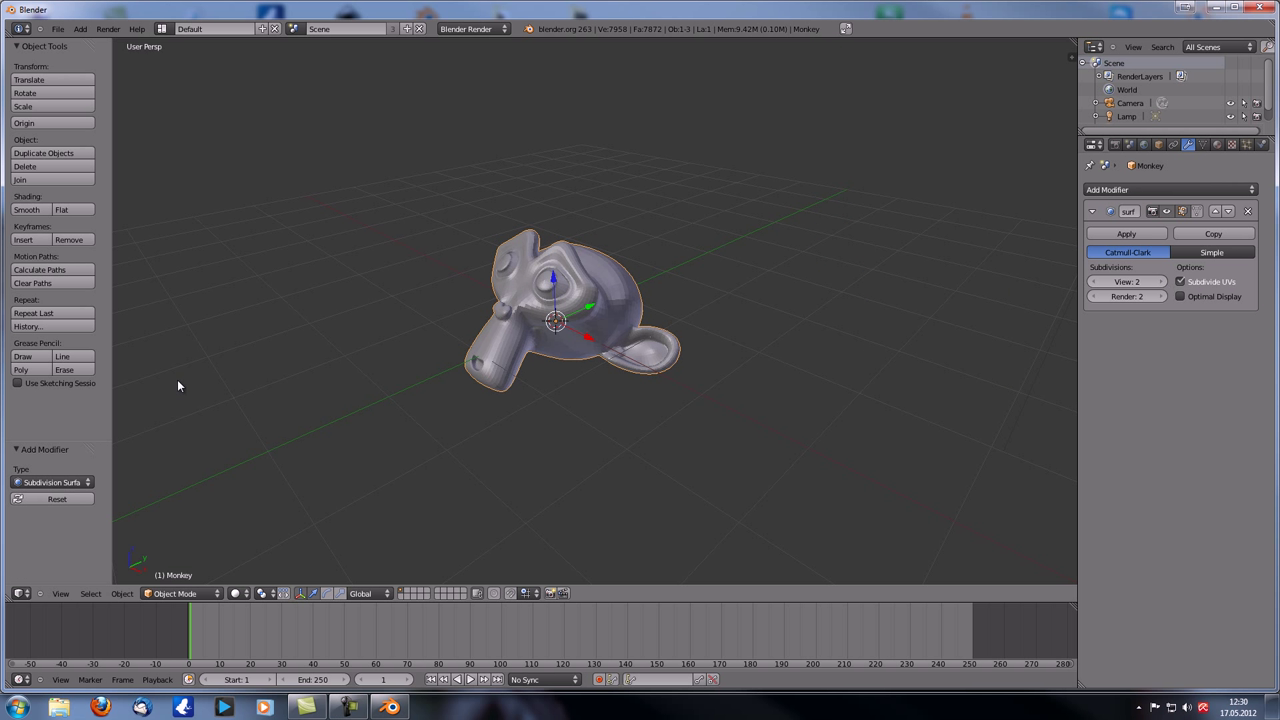
click(27, 209)
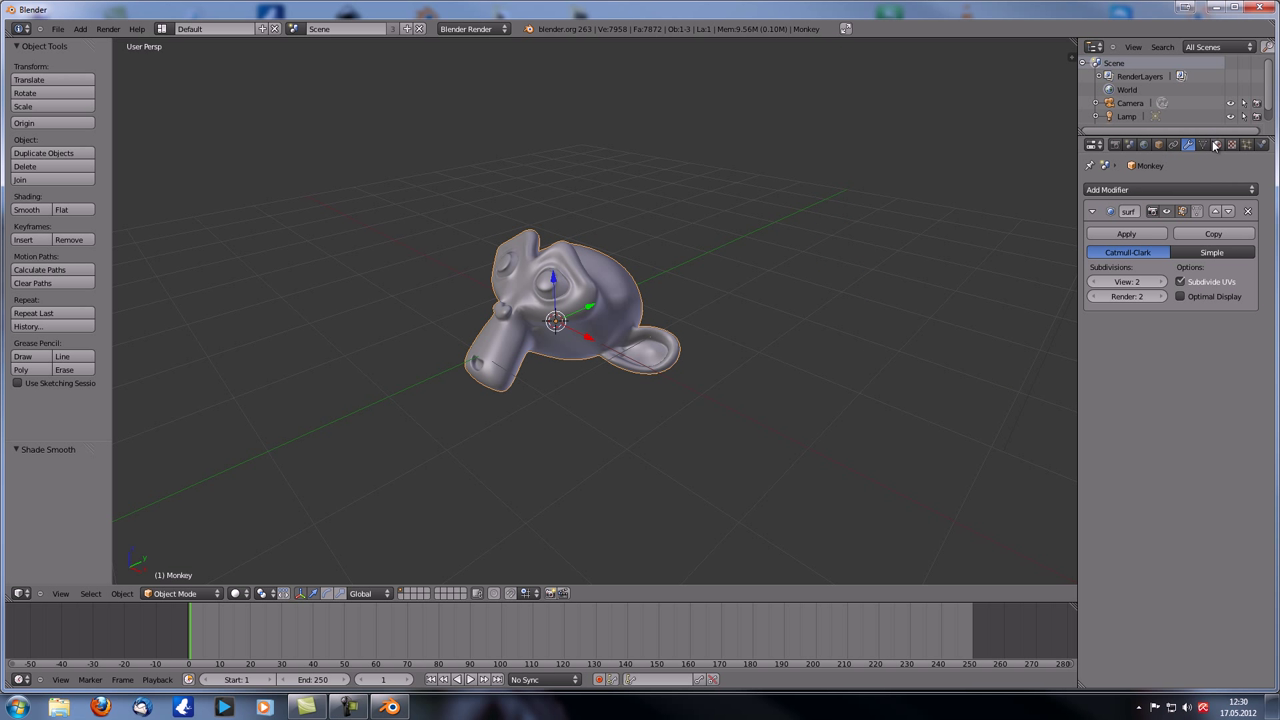
- Give the monkey a new material and enable Mirror reflection on it
click(1215, 145)
click(1139, 234)
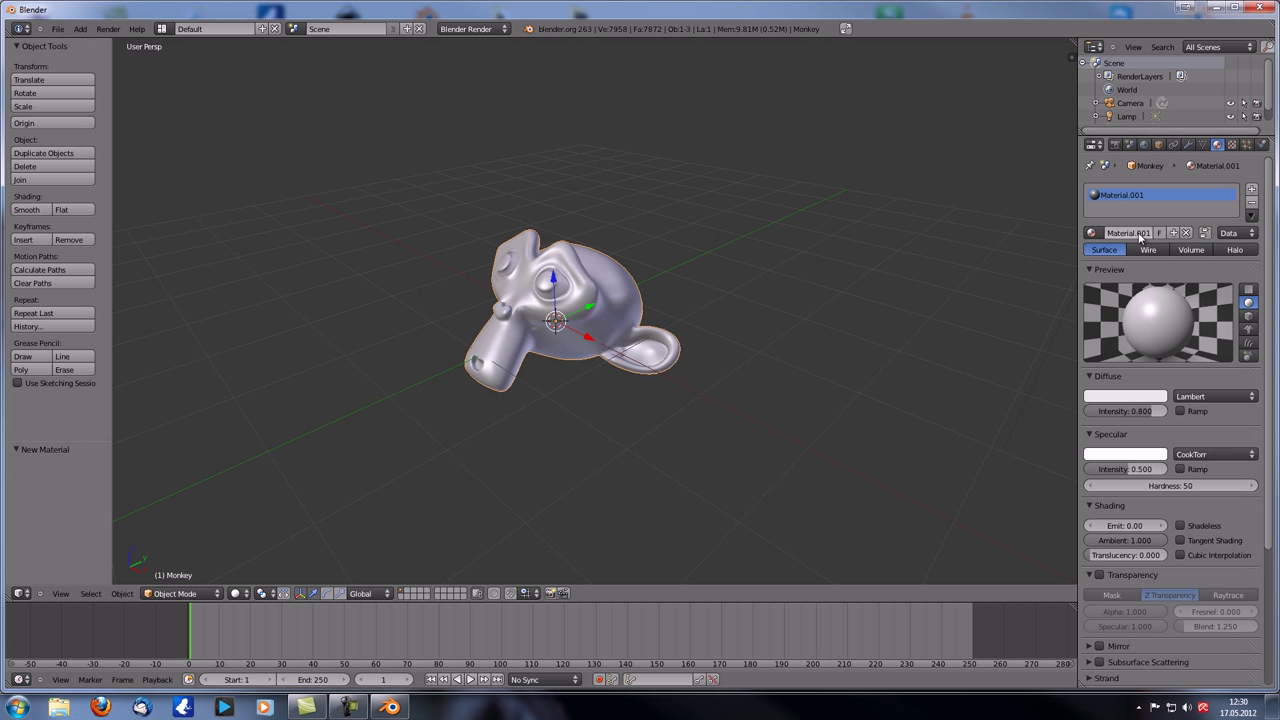
scroll(1174, 500, down, 1)
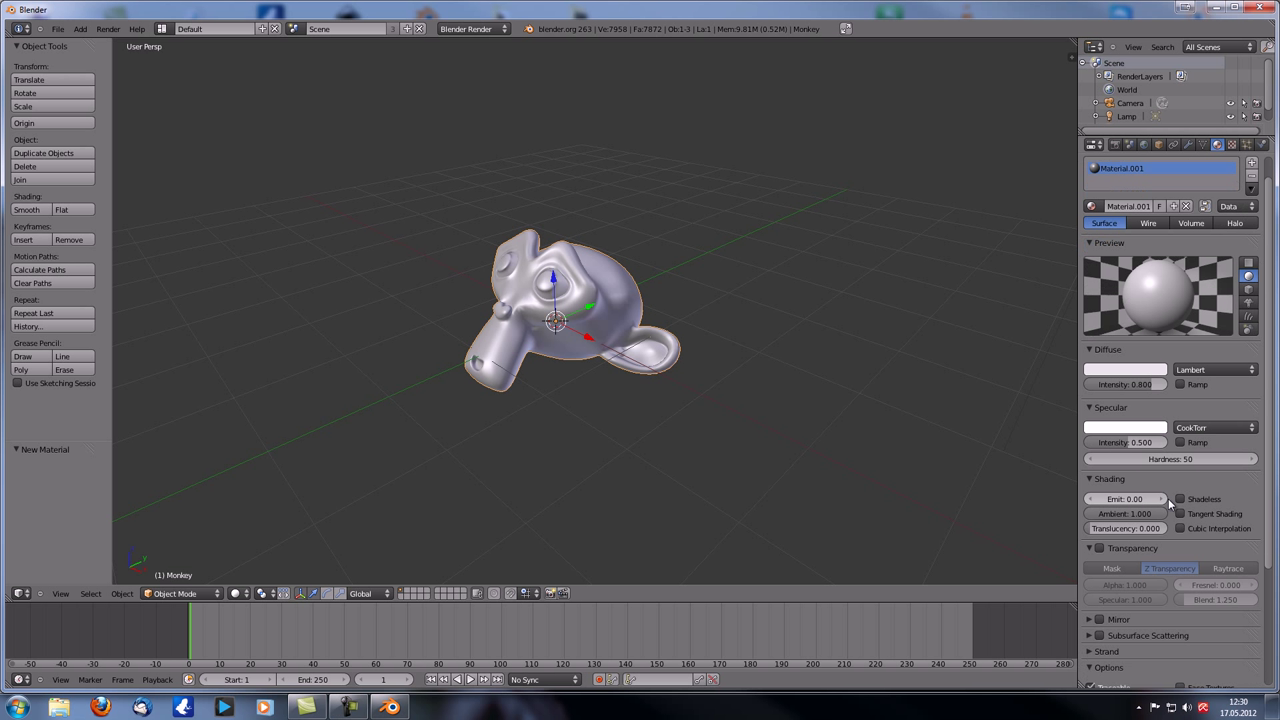
scroll(1211, 369, down, 4)
scroll(1200, 391, up, 4)
scroll(1175, 418, down, 6)
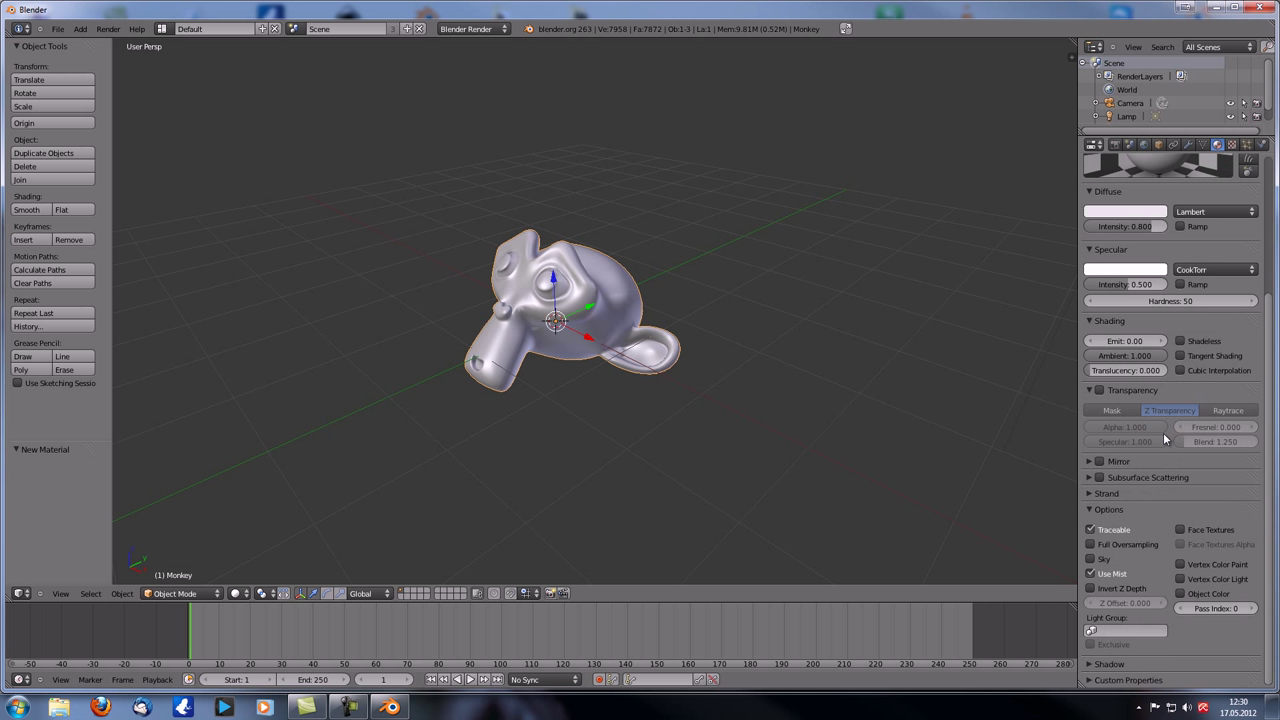
click(1099, 461)
click(1118, 461)
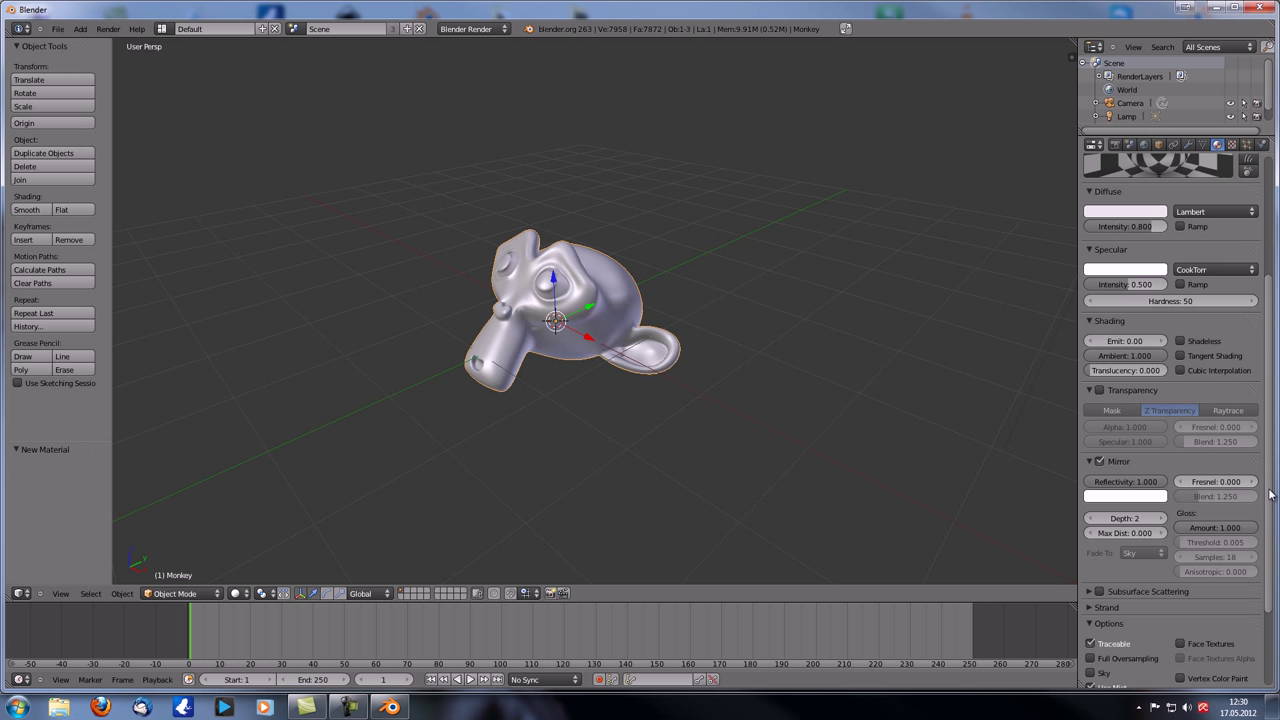
scroll(1175, 525, up, 5)
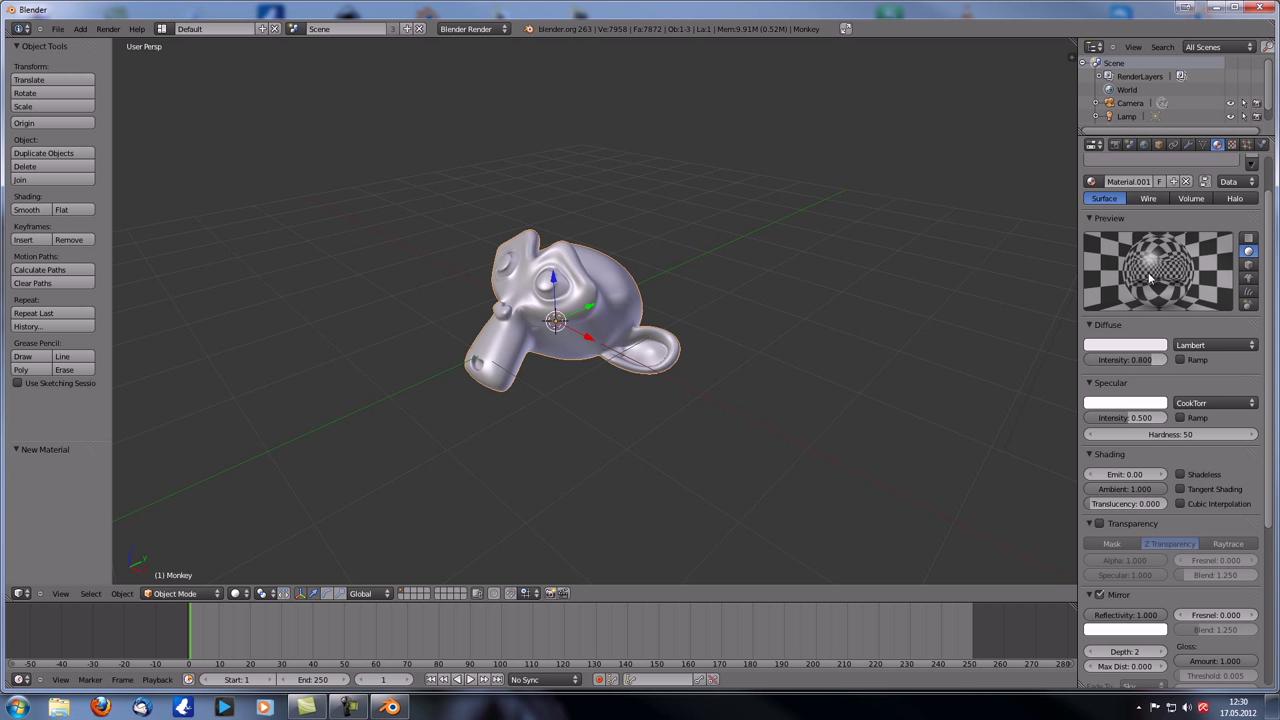
- Enable the Reflection pass on the render layer and exclude it from the Combined pass
click(1115, 145)
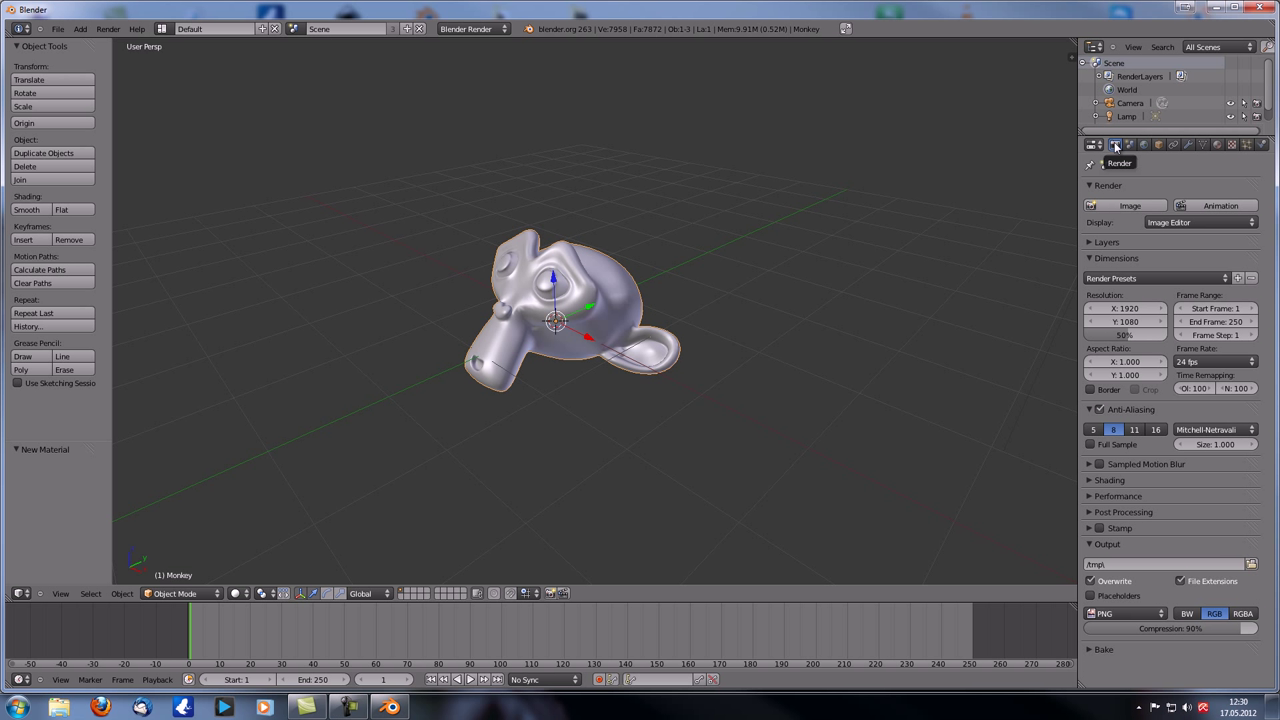
click(1103, 242)
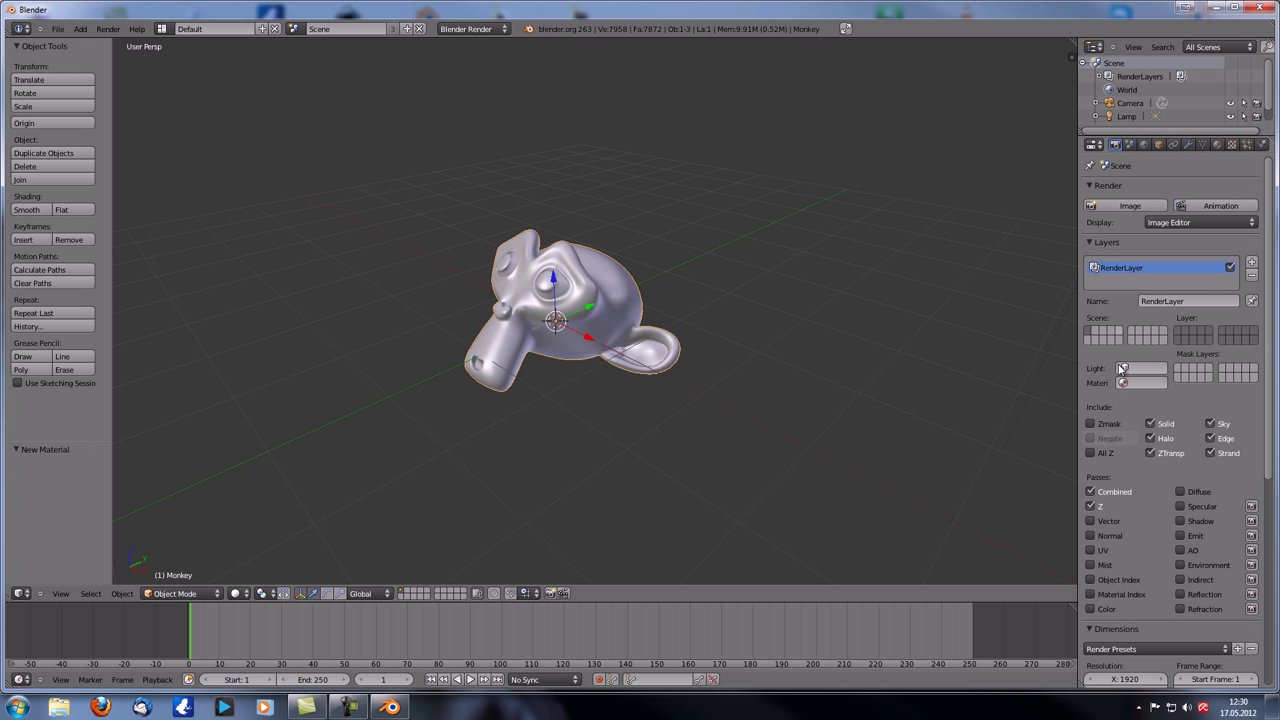
click(1180, 594)
click(1251, 595)
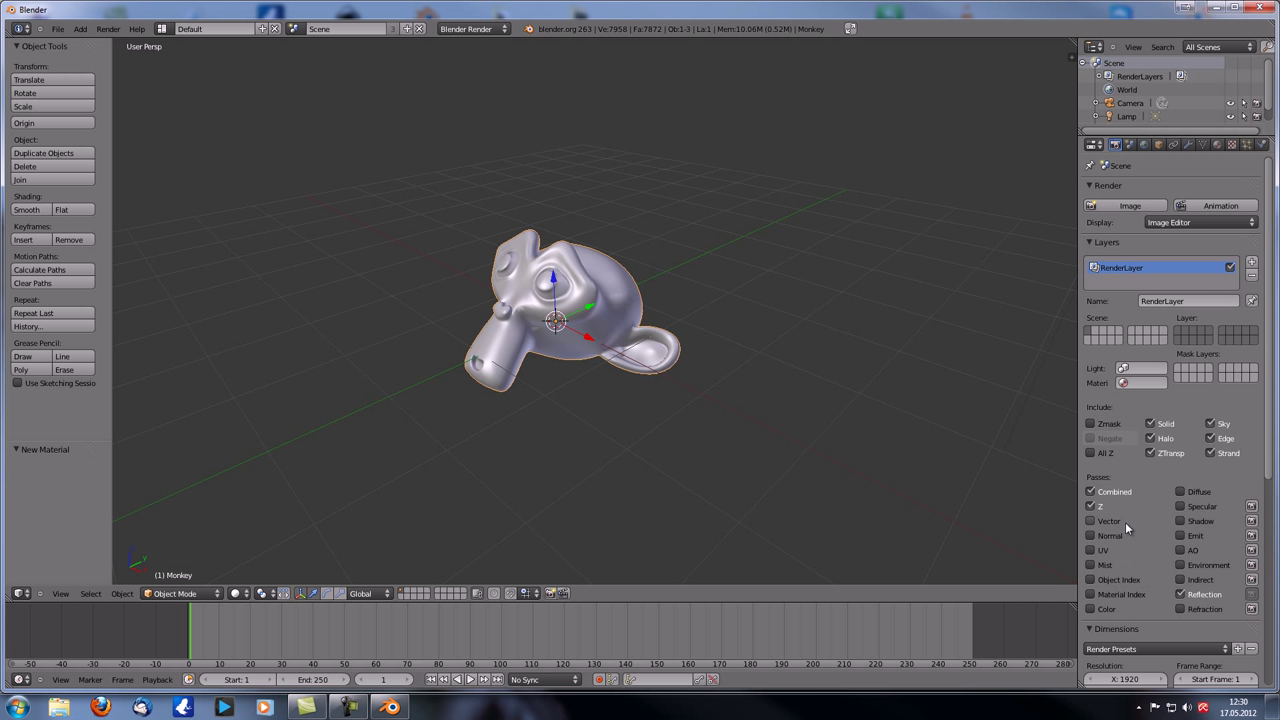
- Look through the camera and move it along its local Z axis and sideways so the monkey fills more of the centred frame
middle_drag(600, 410, 778, 498)
key(KP_0)
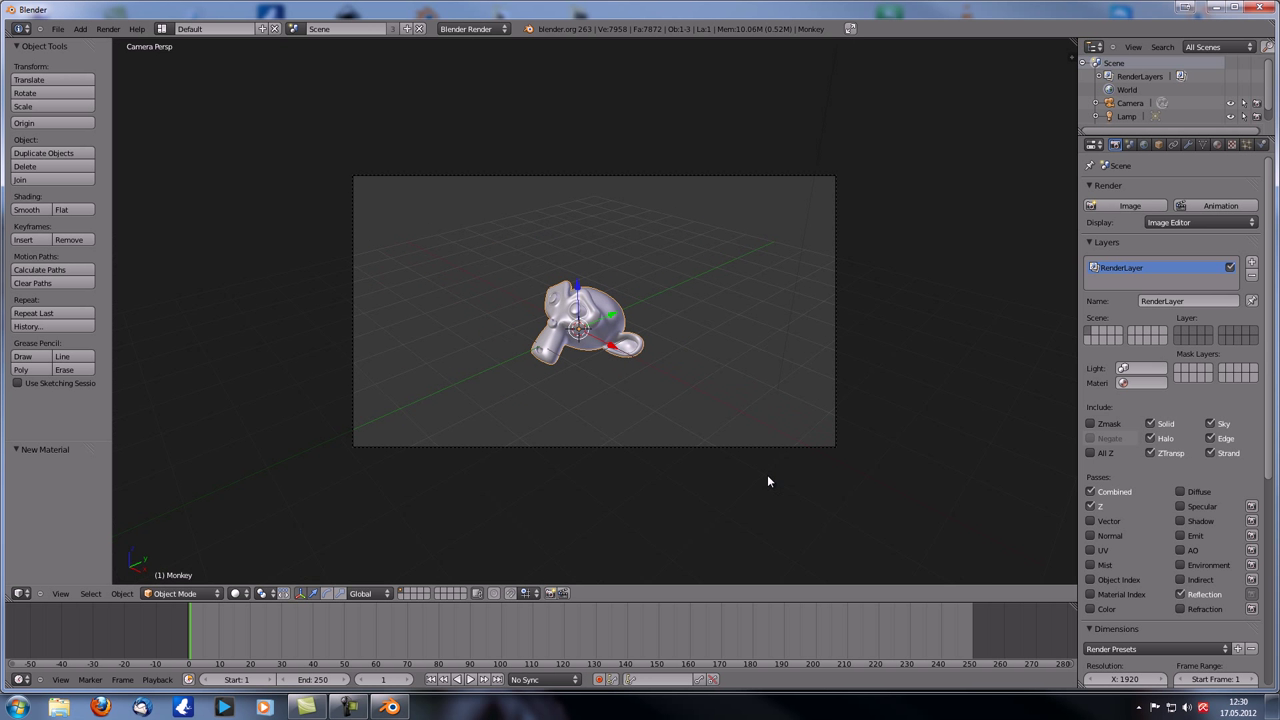
right_click(656, 462)
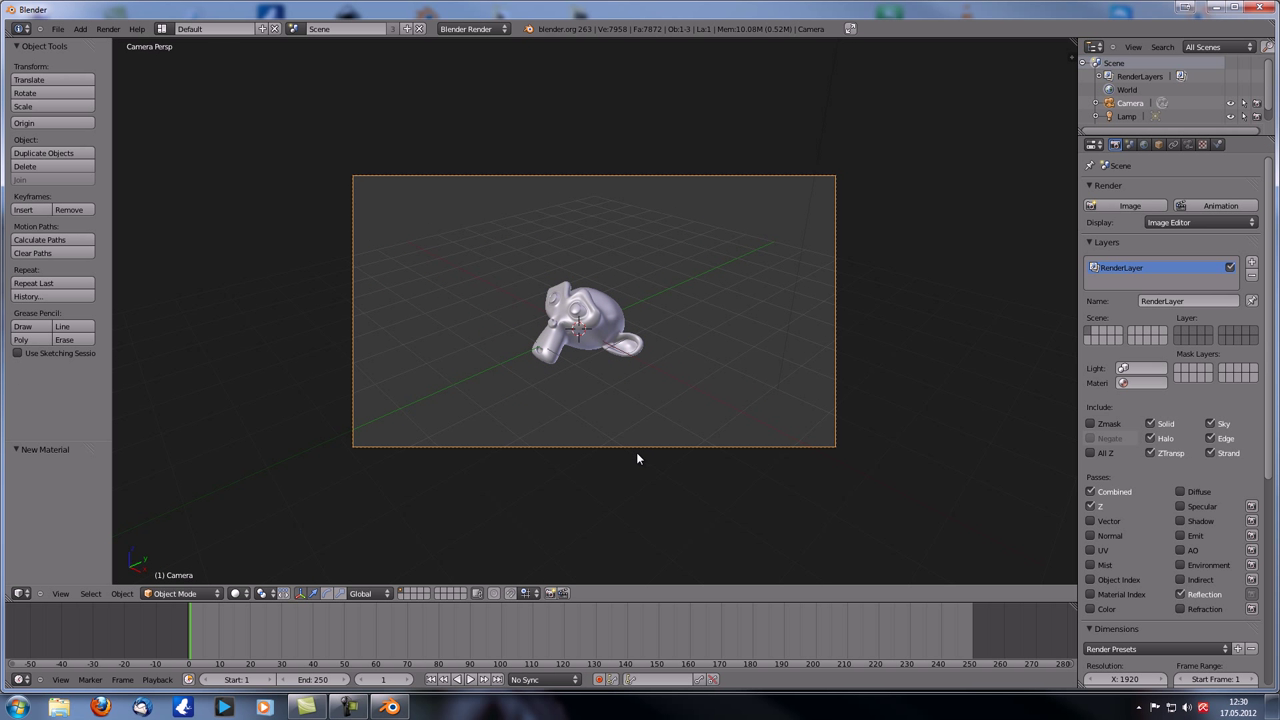
key(g)
key(z)
key(z)
click(595, 374)
key(g)
click(655, 369)
key(g)
key(z)
key(z)
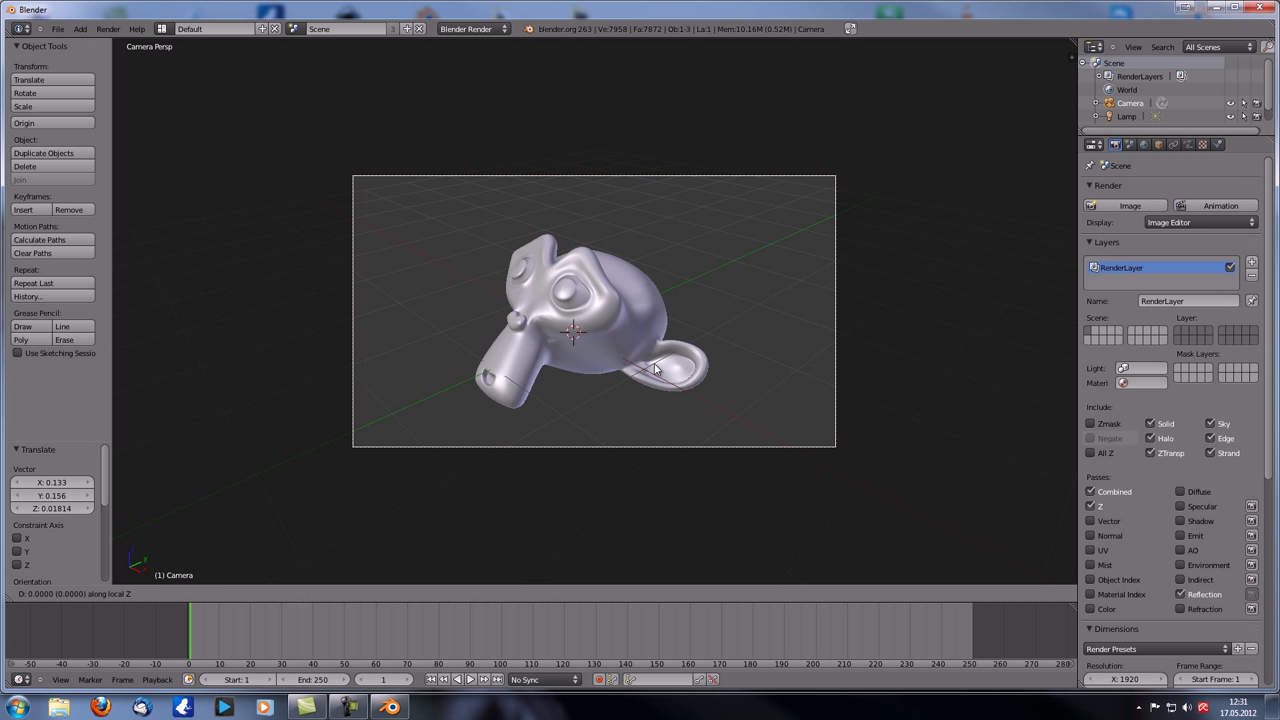
click(654, 326)
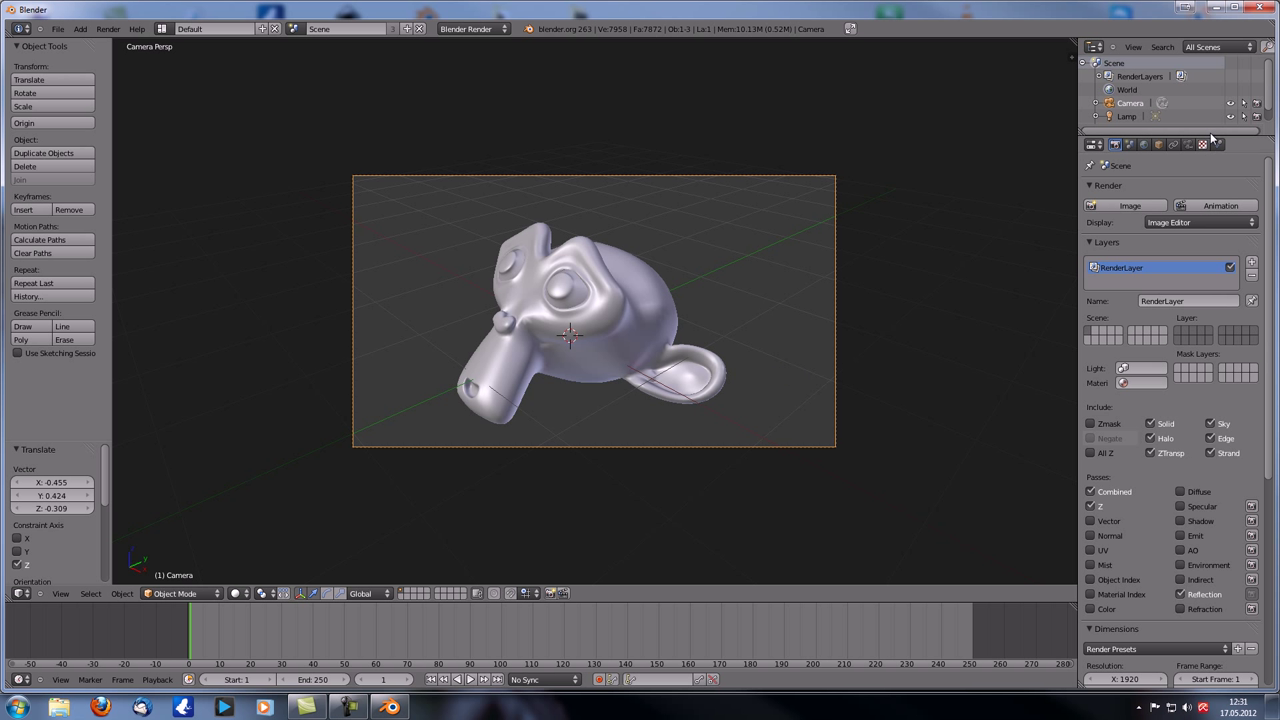
- Set the world's horizon color to black
click(1145, 145)
click(1108, 368)
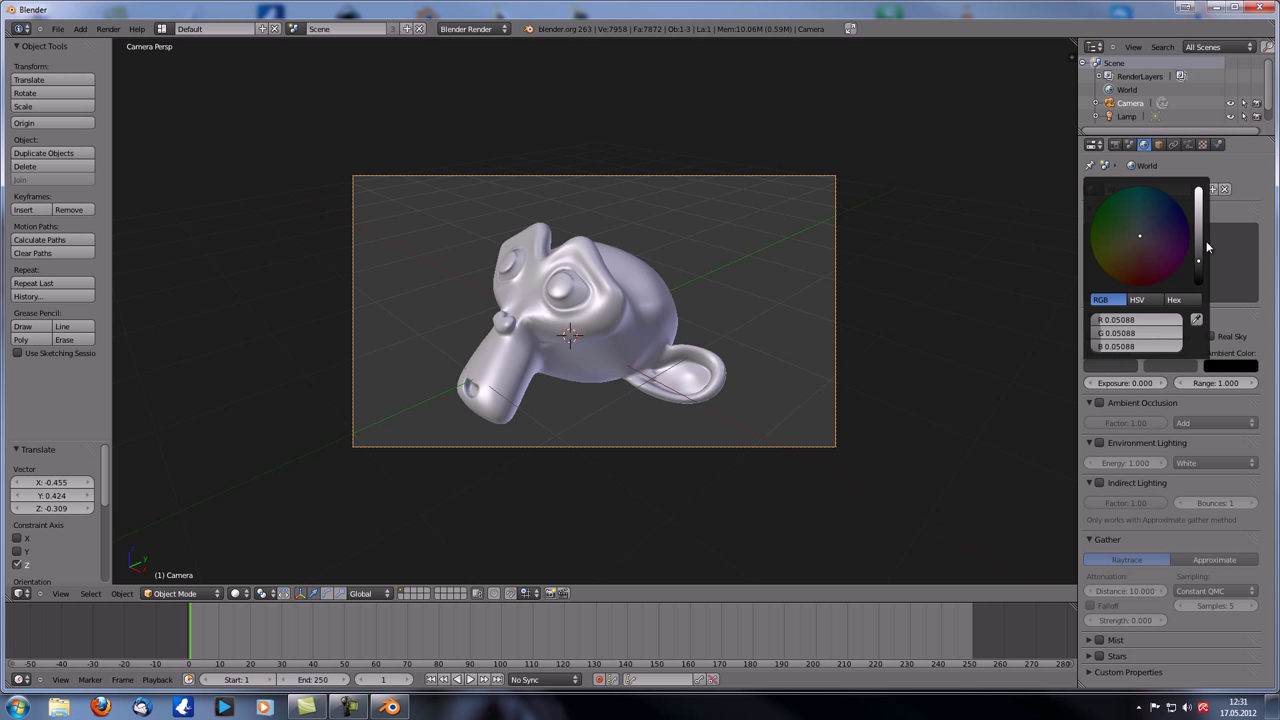
- Change the scene lamp's type to Sun and enable its Sky option
scroll(846, 401, down, 4)
middle_drag(846, 401, 833, 368)
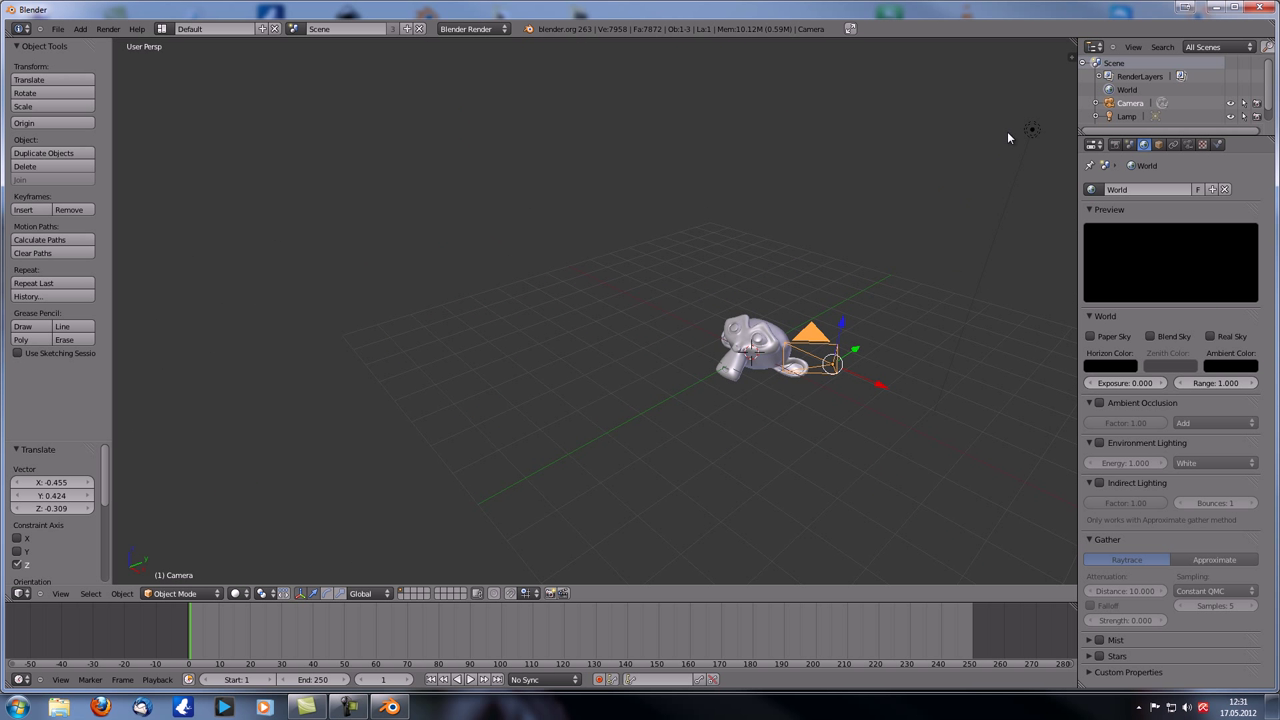
right_click(1031, 130)
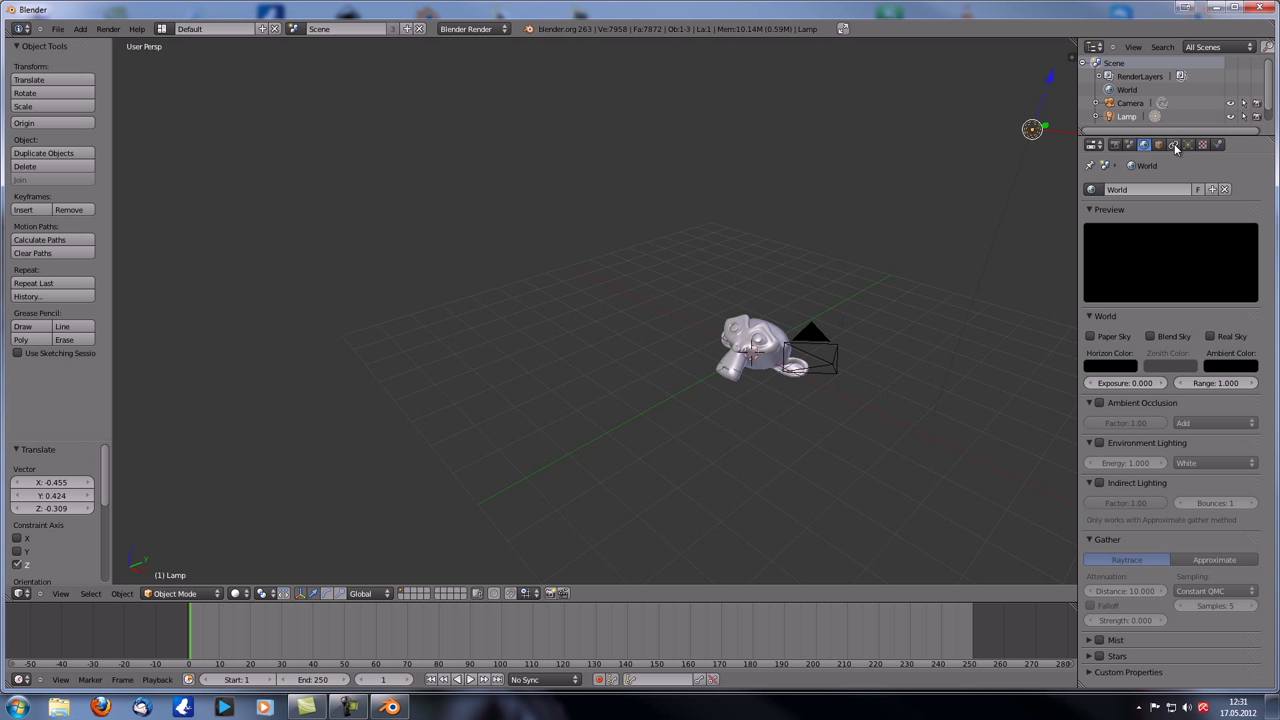
click(1188, 145)
click(1135, 338)
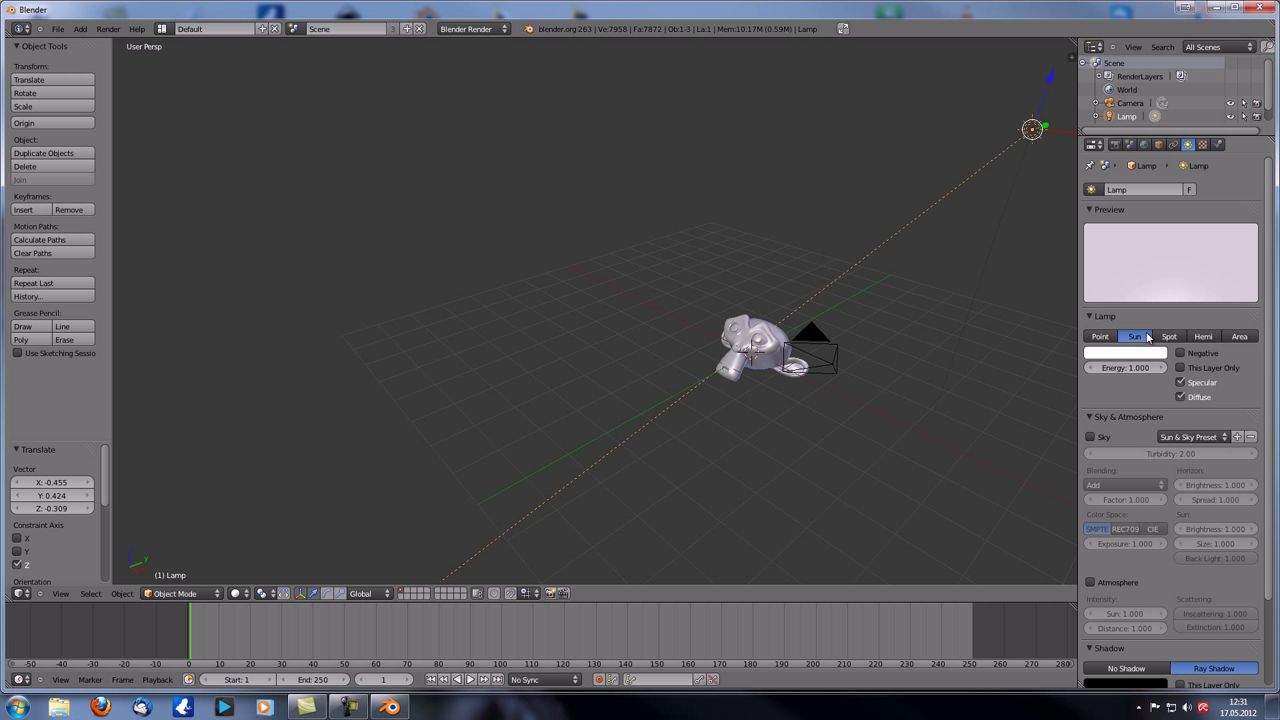
click(1101, 438)
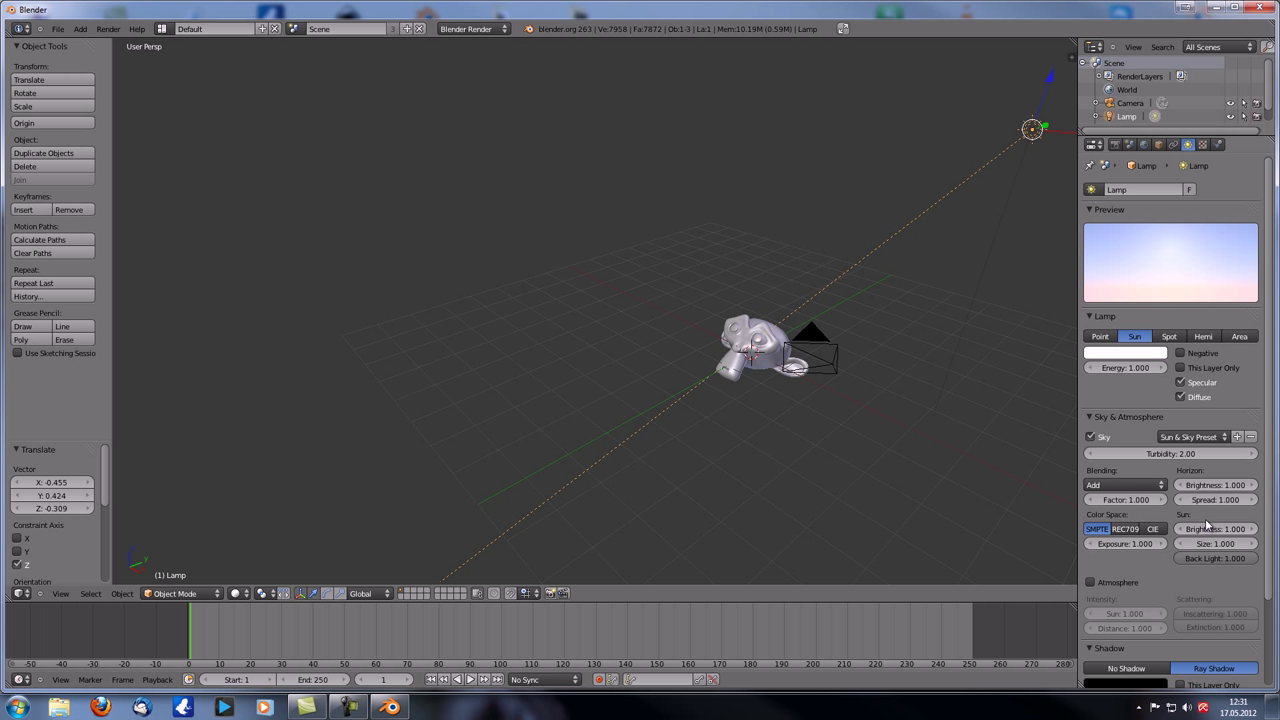
- Set the sky's sun brightness to 0.360 and render the image
drag(1214, 535, 1206, 530)
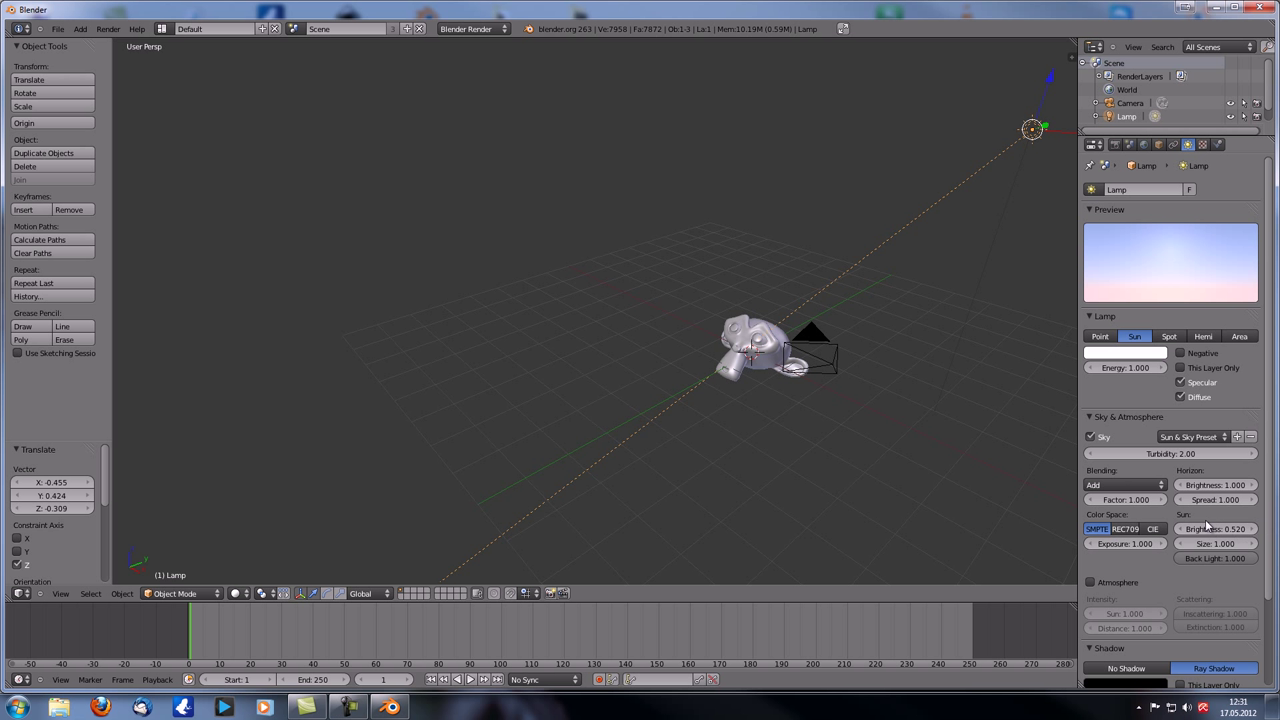
drag(1198, 530, 1198, 530)
middle_drag(760, 363, 773, 366)
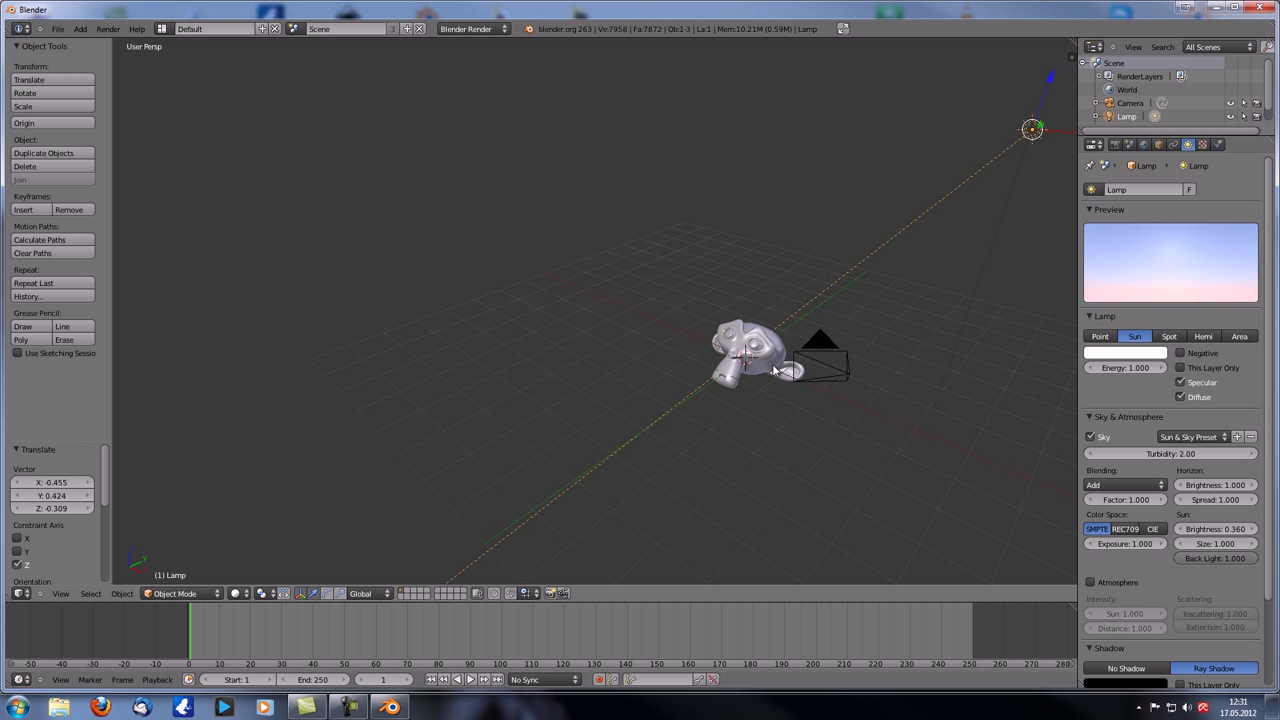
key(F12)
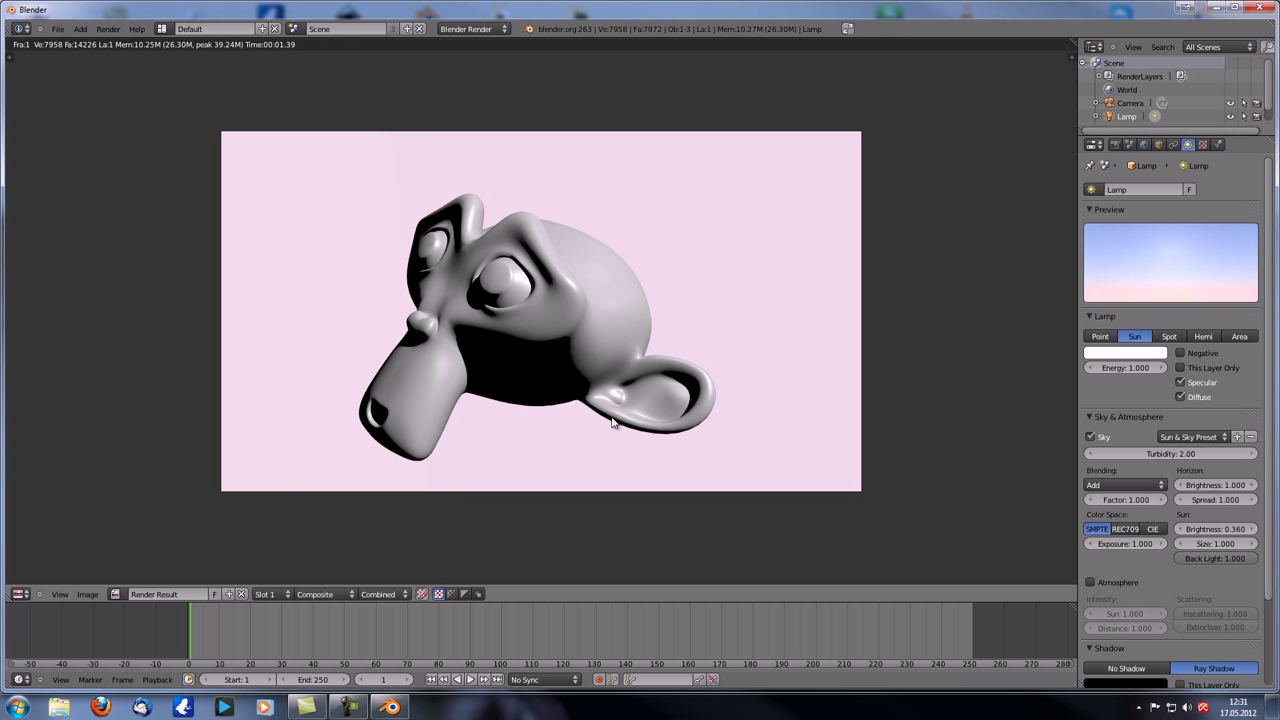
- Switch to the Node Editor with Backdrop enabled and move the Render Layers node farther left of the Composite node
click(19, 594)
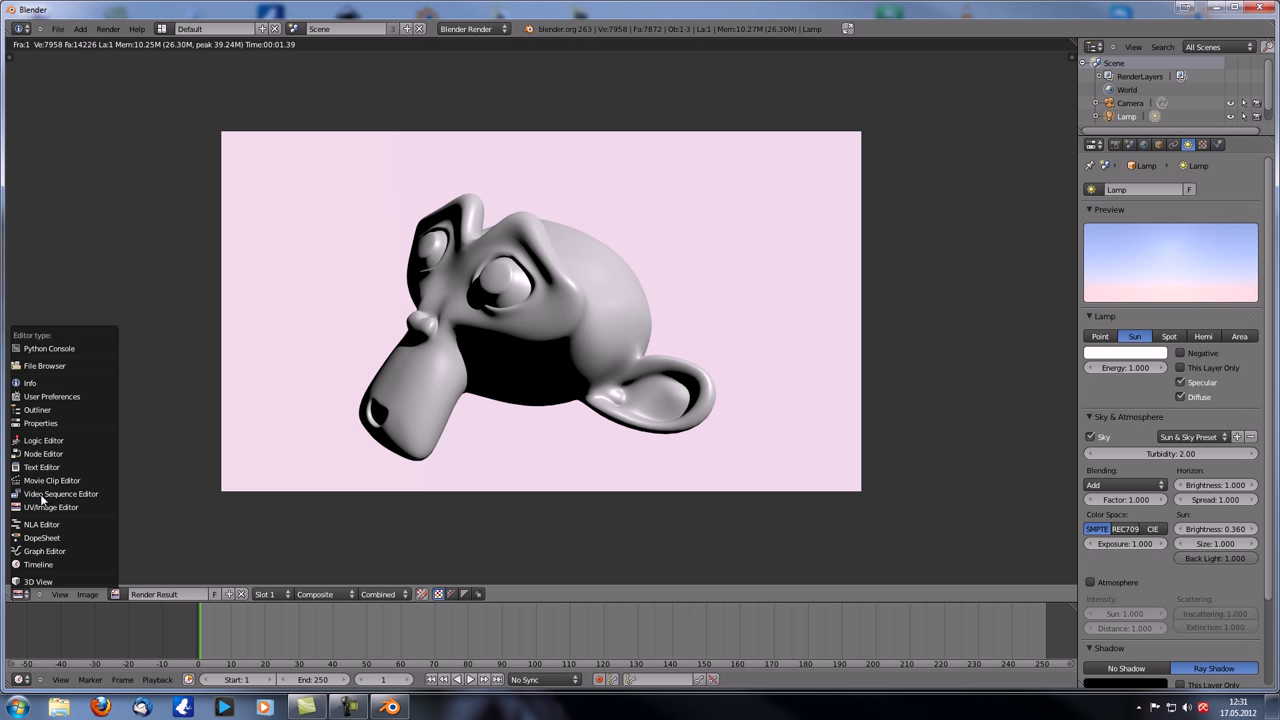
click(42, 453)
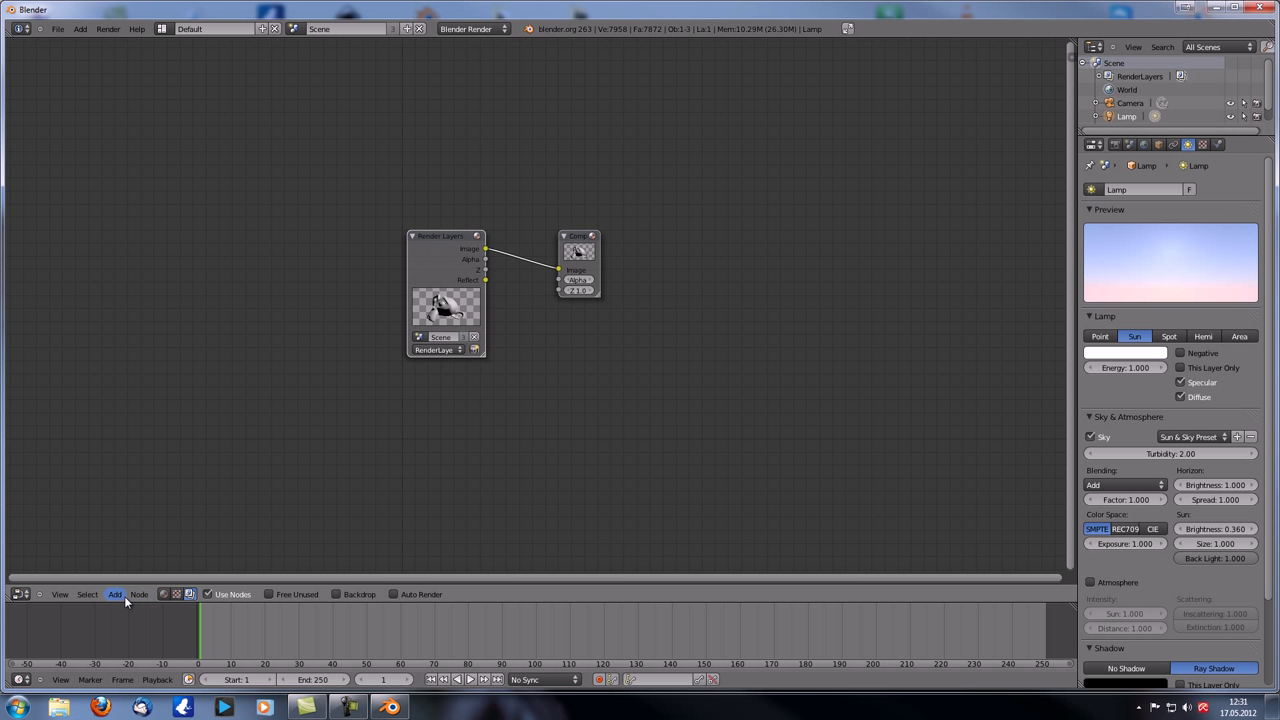
click(351, 588)
key(g)
click(100, 188)
- Start the Screencast Keys display in the 3D View and return the main area to the Node Editor
key(shift+a)
mouse_move(441, 453)
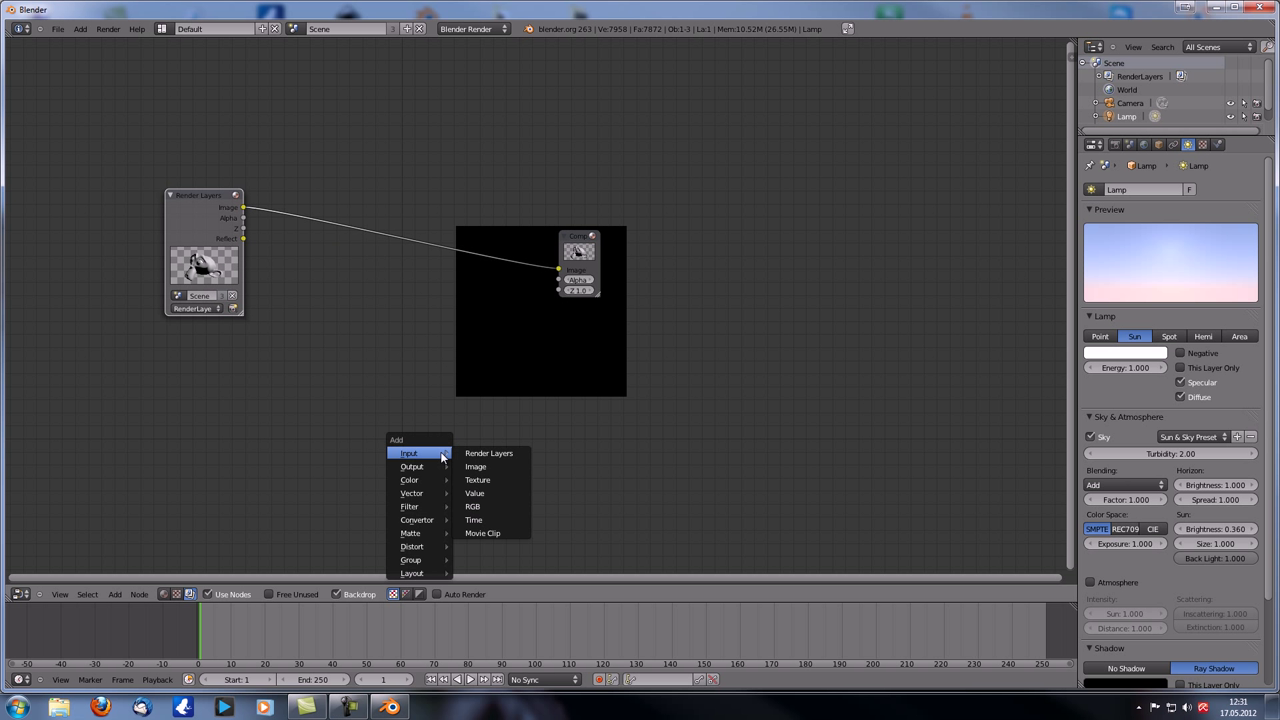
click(22, 594)
click(32, 582)
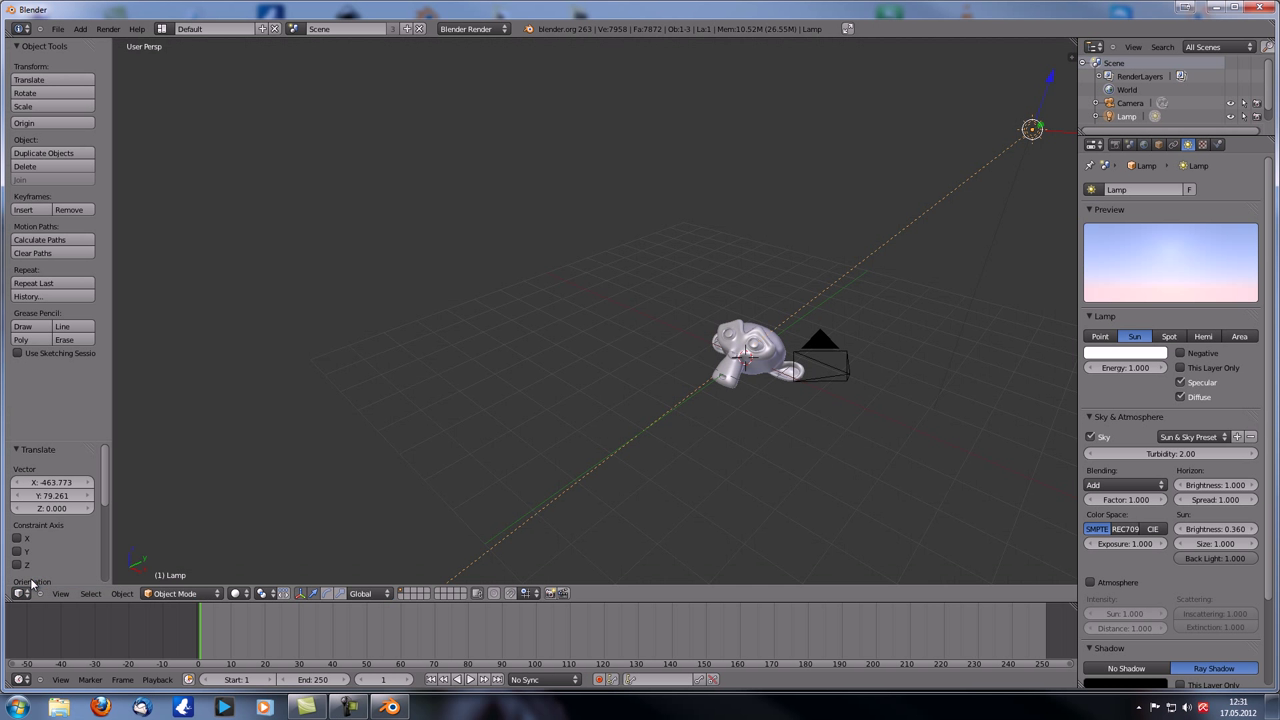
click(1068, 55)
click(995, 505)
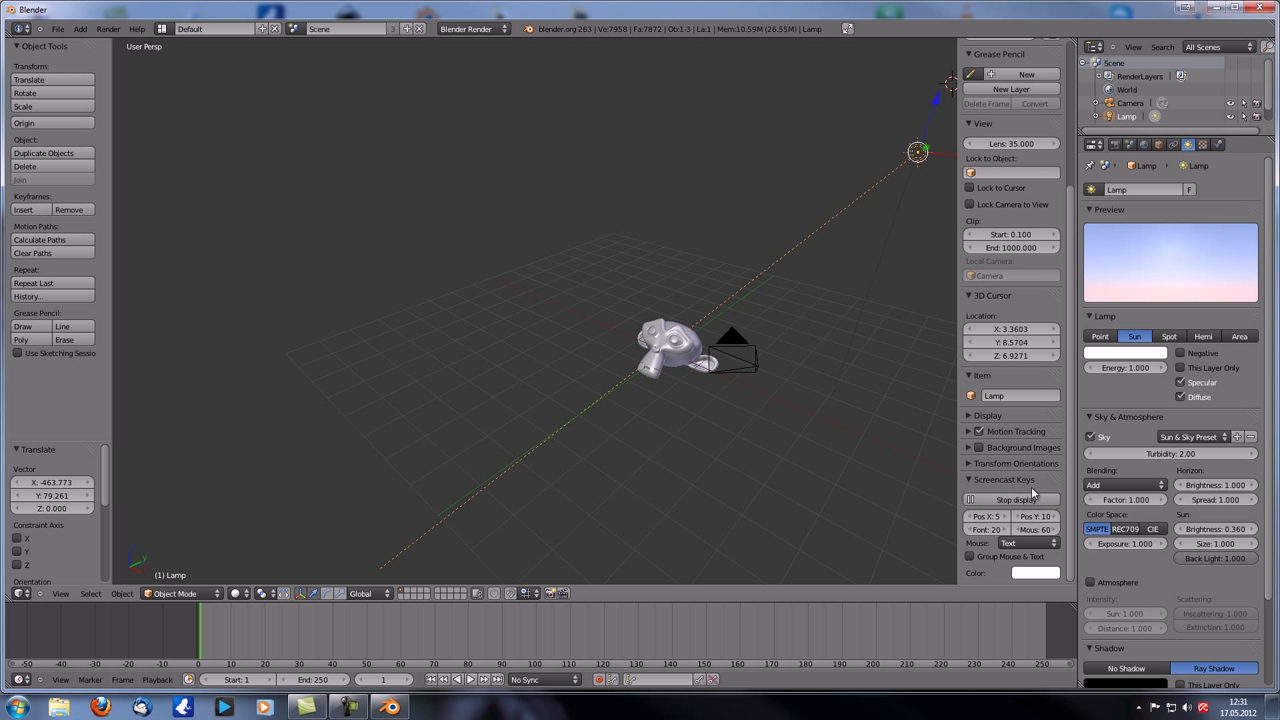
middle_drag(650, 418, 603, 390)
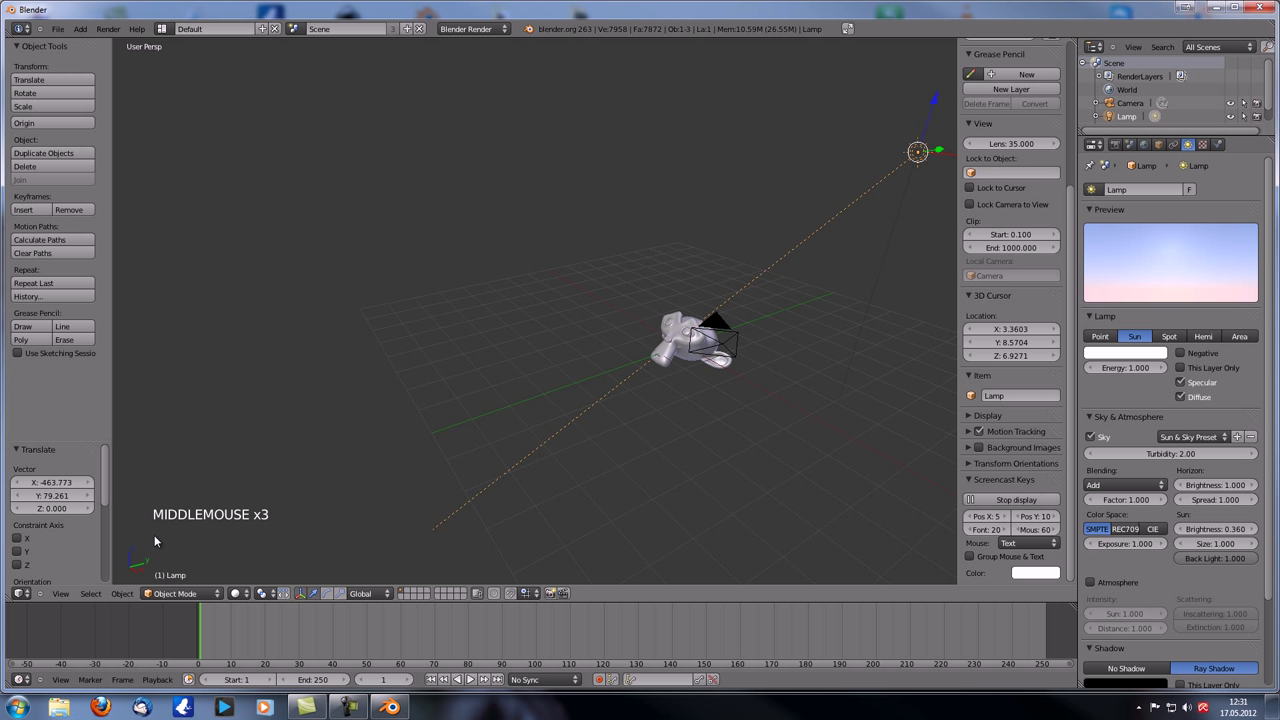
click(19, 593)
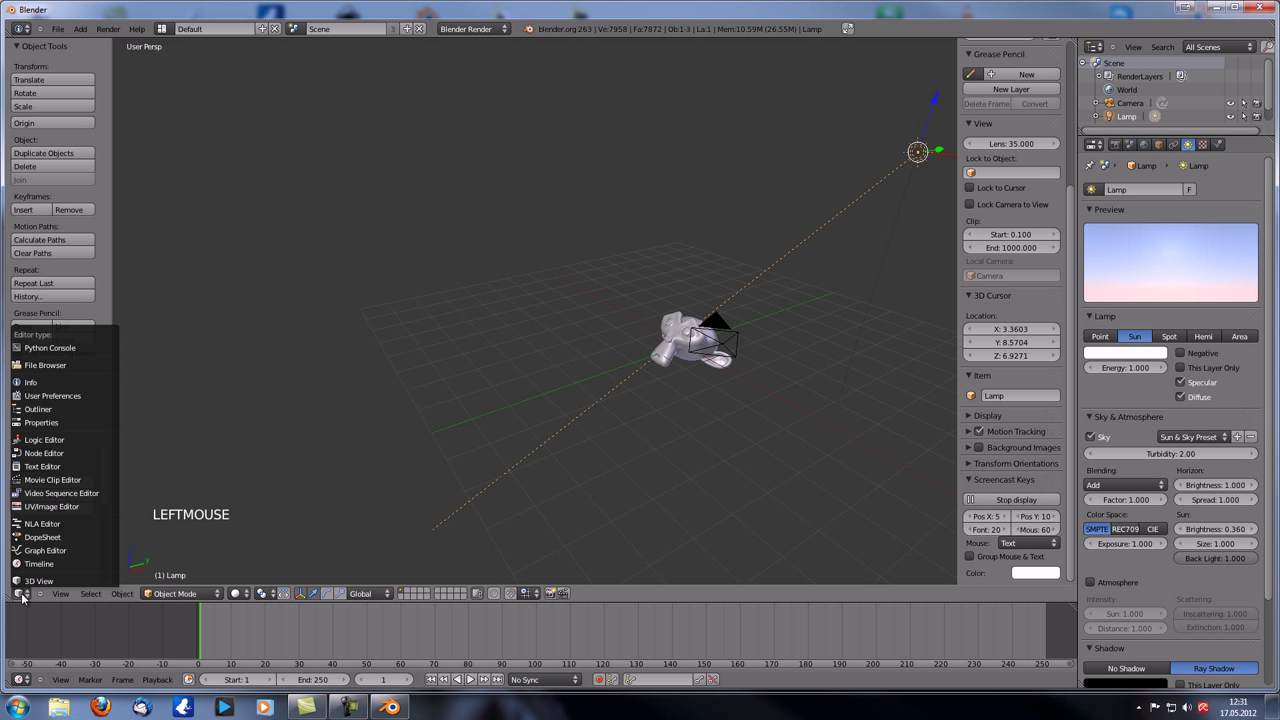
click(67, 456)
middle_drag(415, 487, 466, 415)
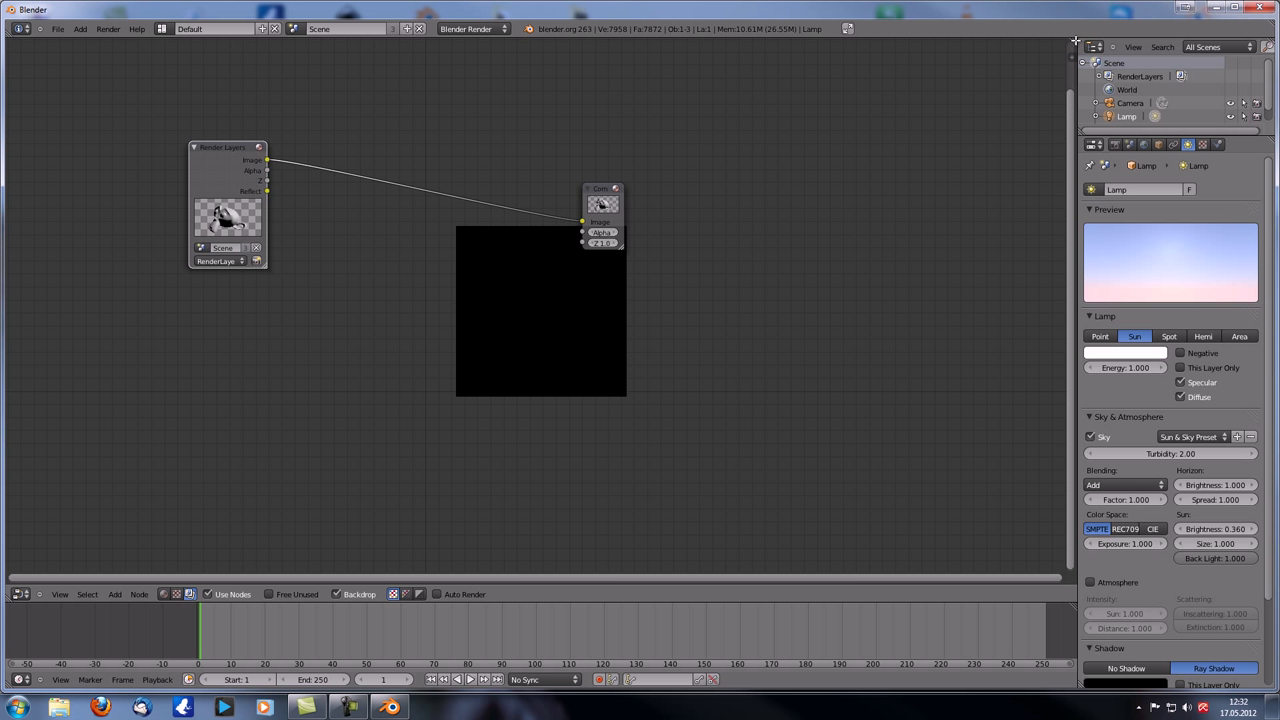
drag(1069, 41, 850, 59)
click(866, 594)
click(885, 581)
middle_drag(595, 430, 554, 427)
key(n)
drag(847, 63, 900, 500)
- Try splitting off a 3D View strip below the node editor and adjusting its height
drag(12, 598, 12, 475)
click(22, 595)
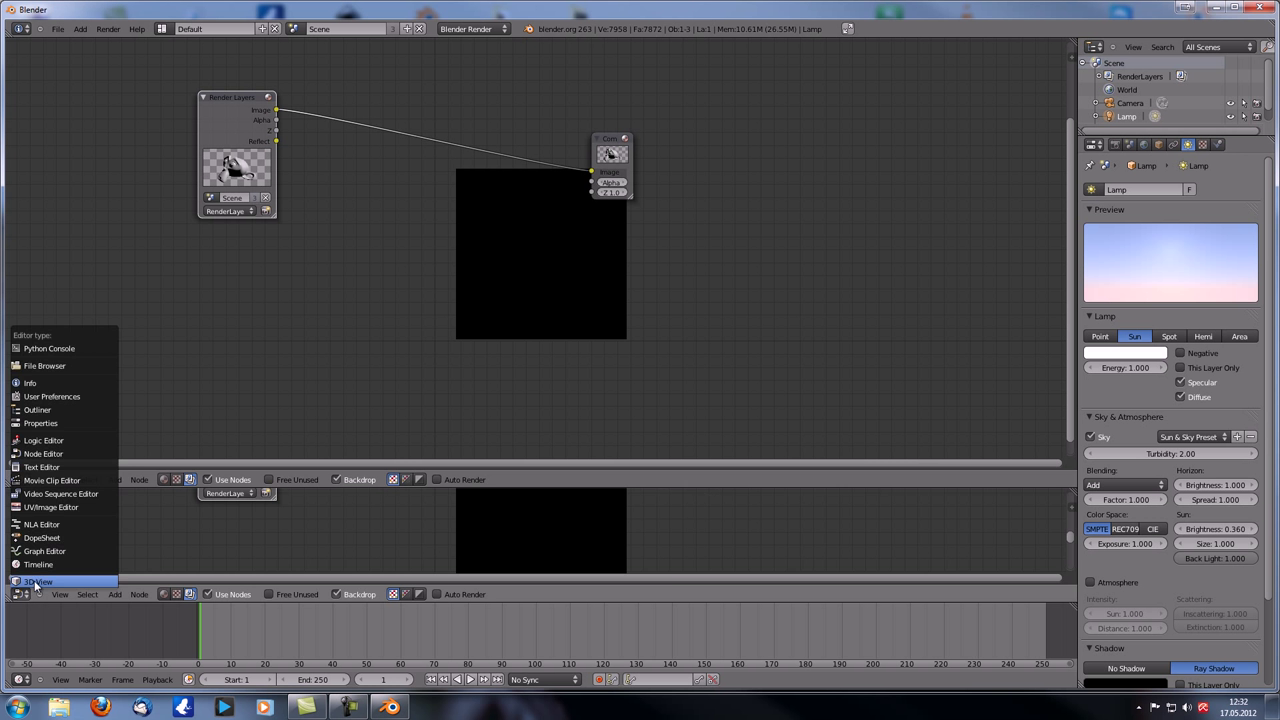
click(40, 573)
scroll(262, 543, down, 4)
scroll(288, 546, up, 3)
scroll(293, 548, up, 1)
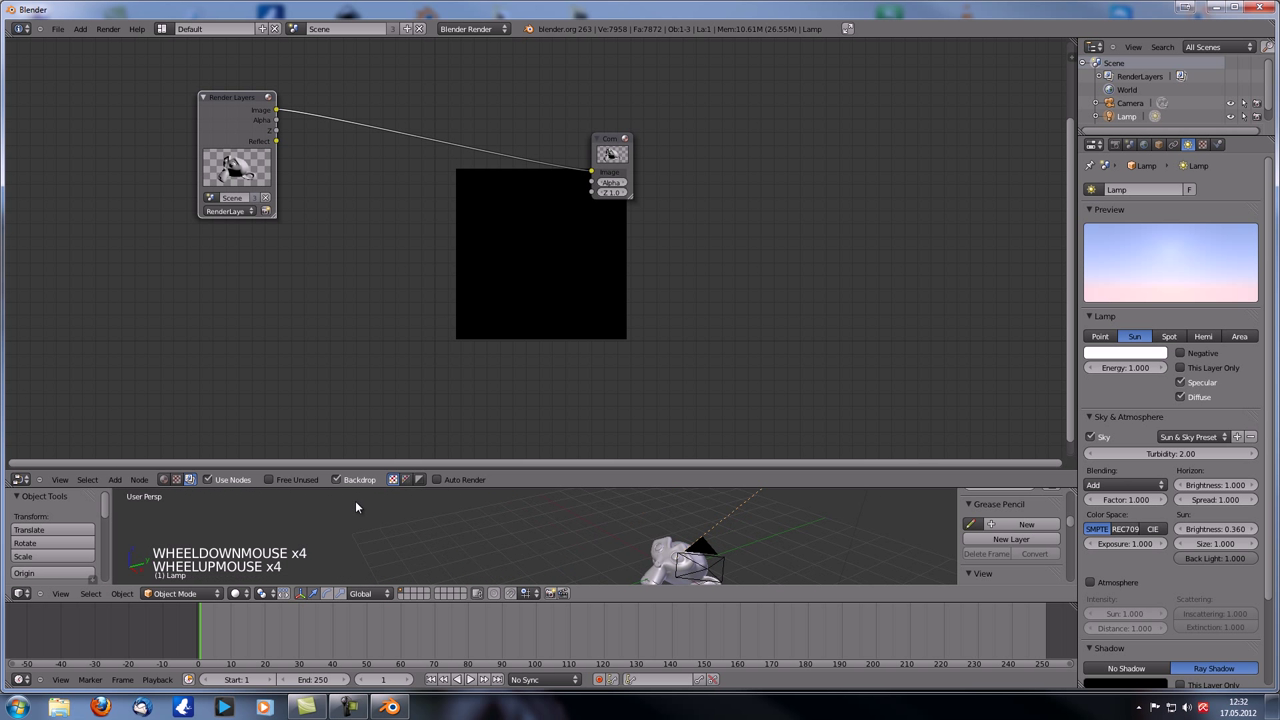
drag(400, 466, 407, 506)
scroll(415, 450, down, 4)
scroll(422, 440, up, 4)
scroll(413, 548, down, 5)
scroll(426, 562, up, 5)
scroll(810, 385, down, 4)
middle_drag(643, 383, 506, 406)
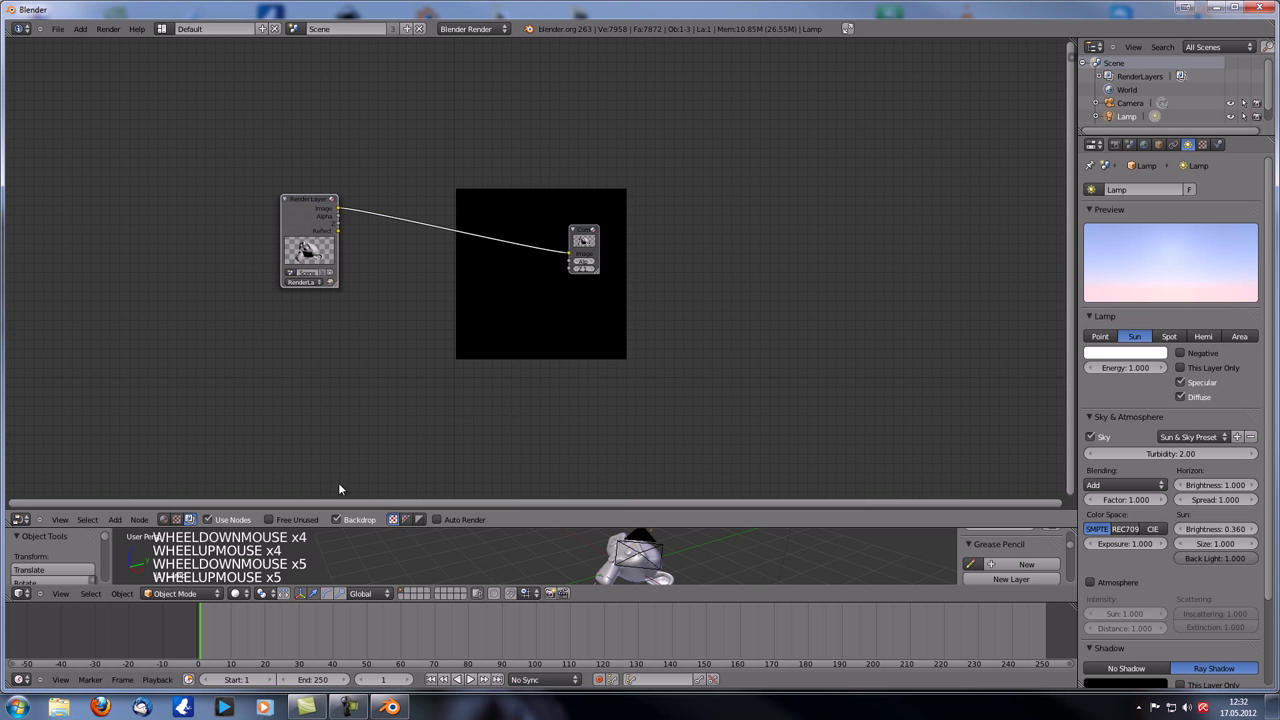
scroll(392, 569, down, 3)
scroll(392, 569, up, 2)
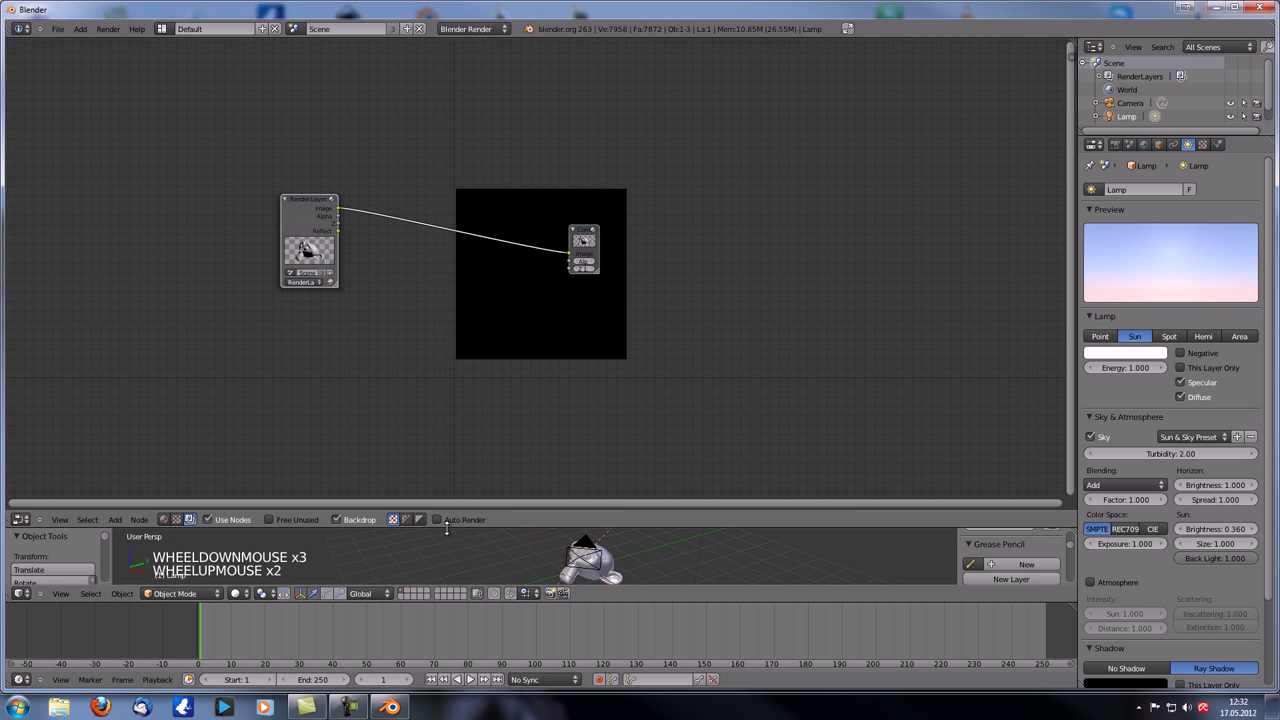
drag(412, 529, 440, 446)
key(a)
key(w)
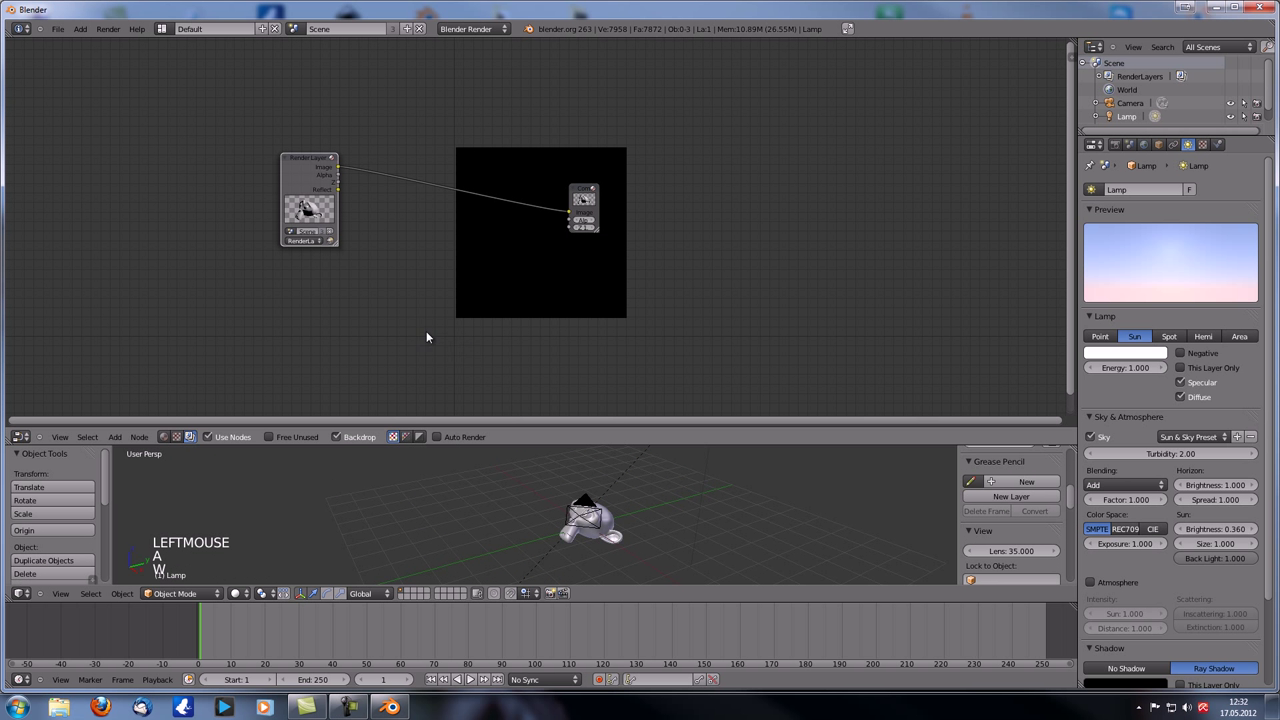
- Try a narrow 3D View column beside the node editor and merge the extra areas back into one node editor
drag(1068, 43, 908, 270)
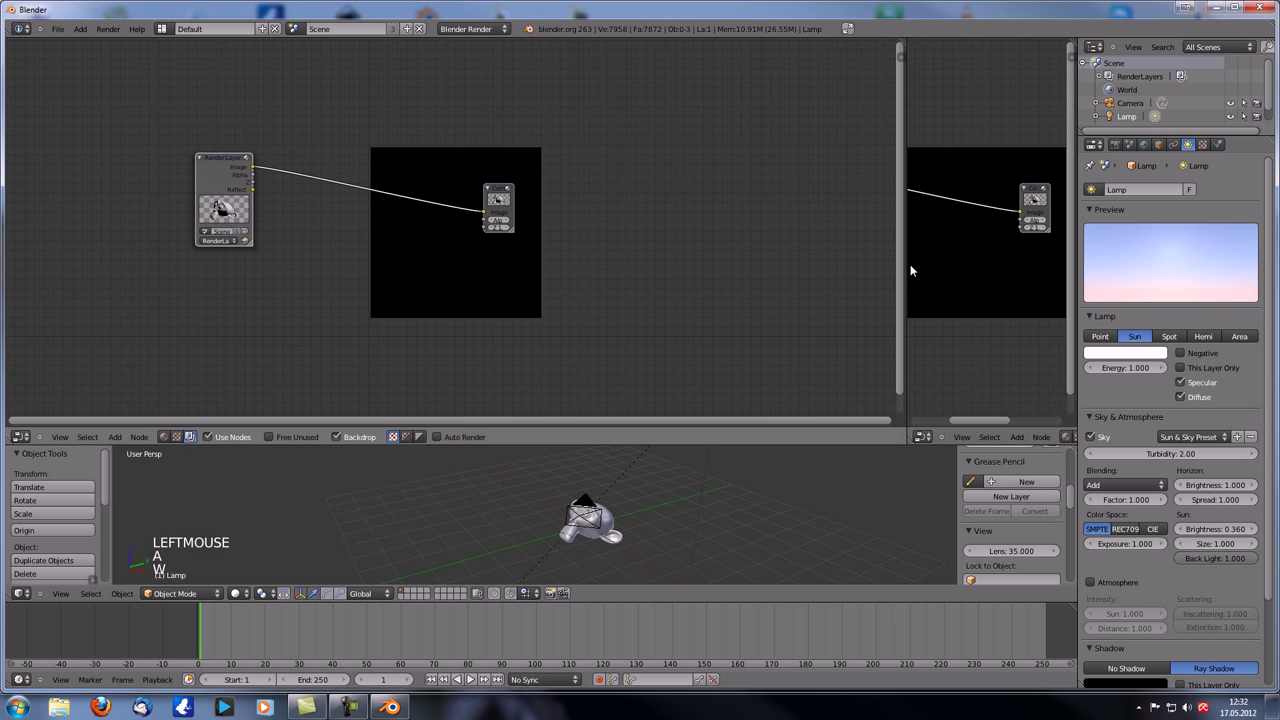
click(924, 437)
click(950, 420)
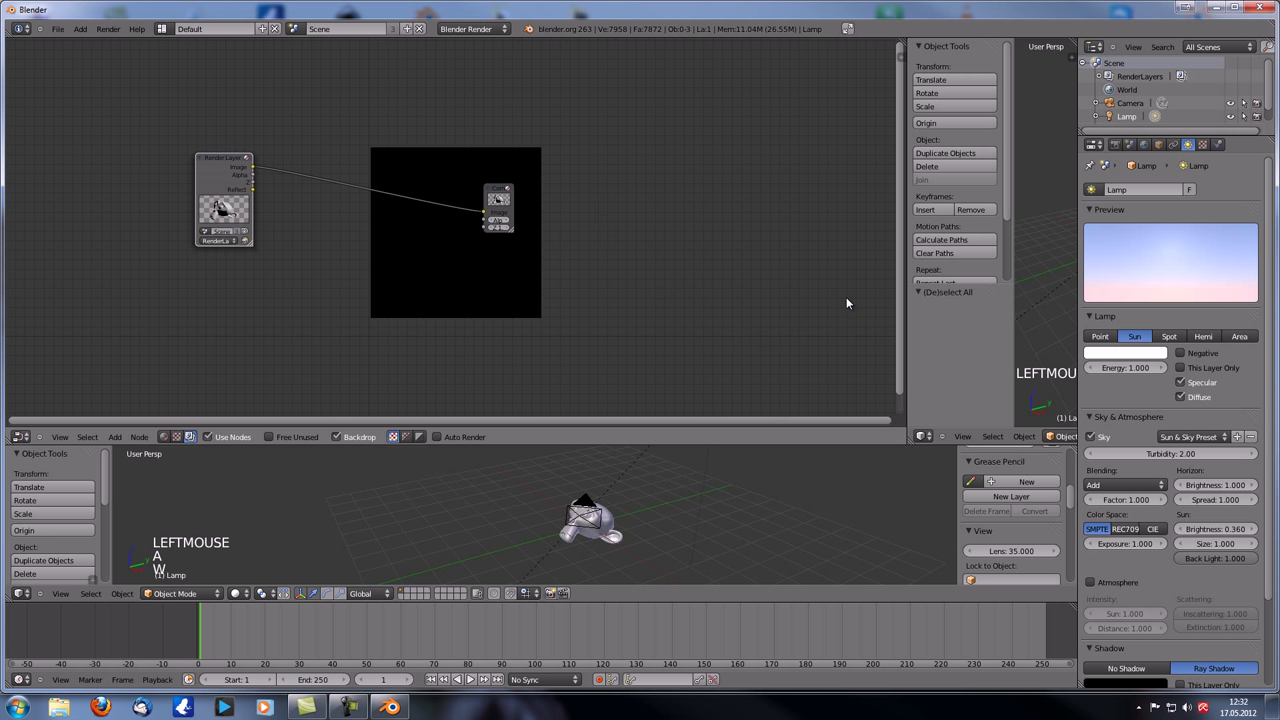
key(d)
key(s)
key(d)
key(a)
key(d)
drag(903, 53, 991, 114)
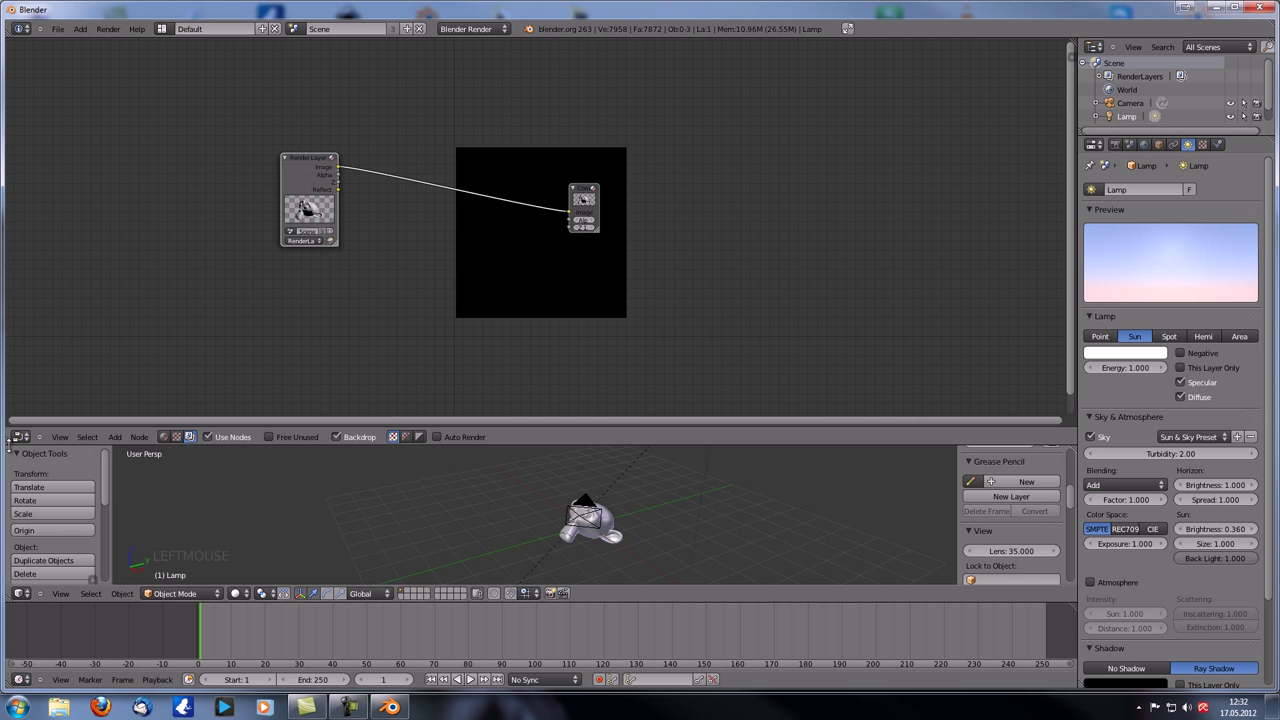
drag(8, 440, 135, 595)
- Move the Composite node farther right, past the backdrop image
scroll(472, 362, up, 3)
middle_drag(426, 330, 463, 372)
scroll(463, 372, up, 2)
click(697, 267)
drag(697, 271, 872, 169)
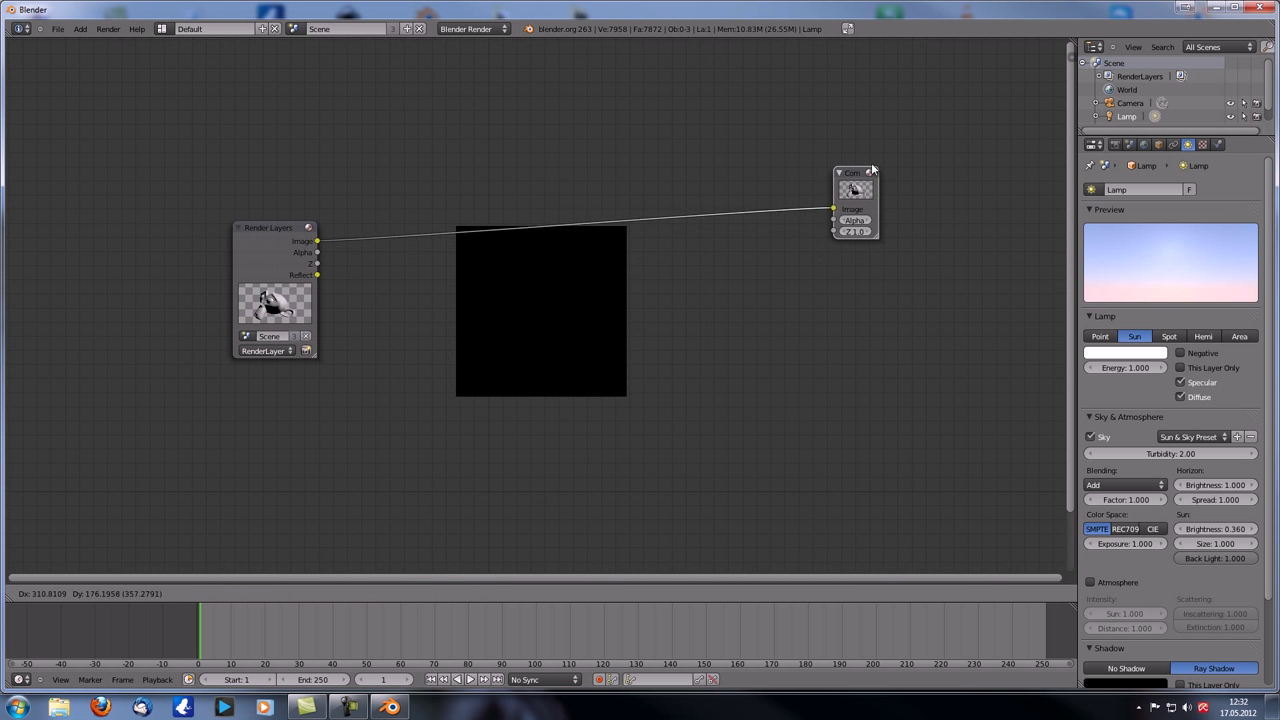
- Add a Viewer node and place it just below the Composite node
key(shift+a)
mouse_move(648, 470)
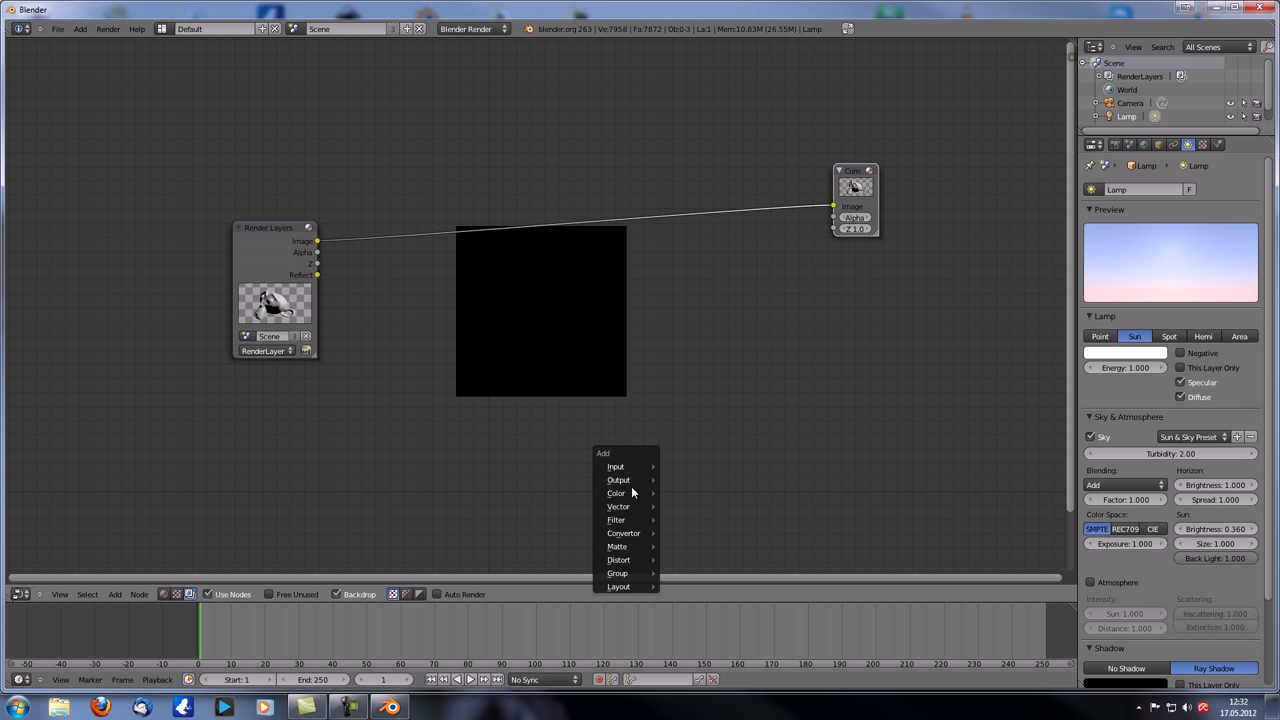
mouse_move(632, 492)
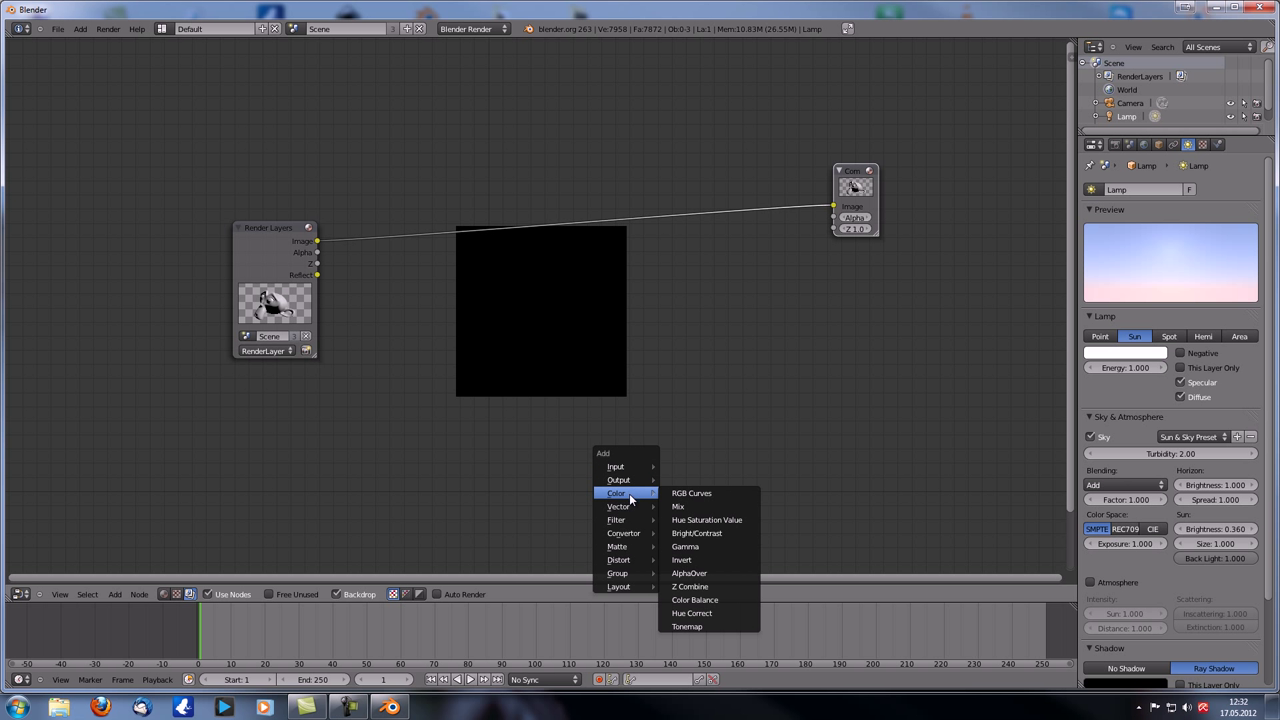
click(714, 497)
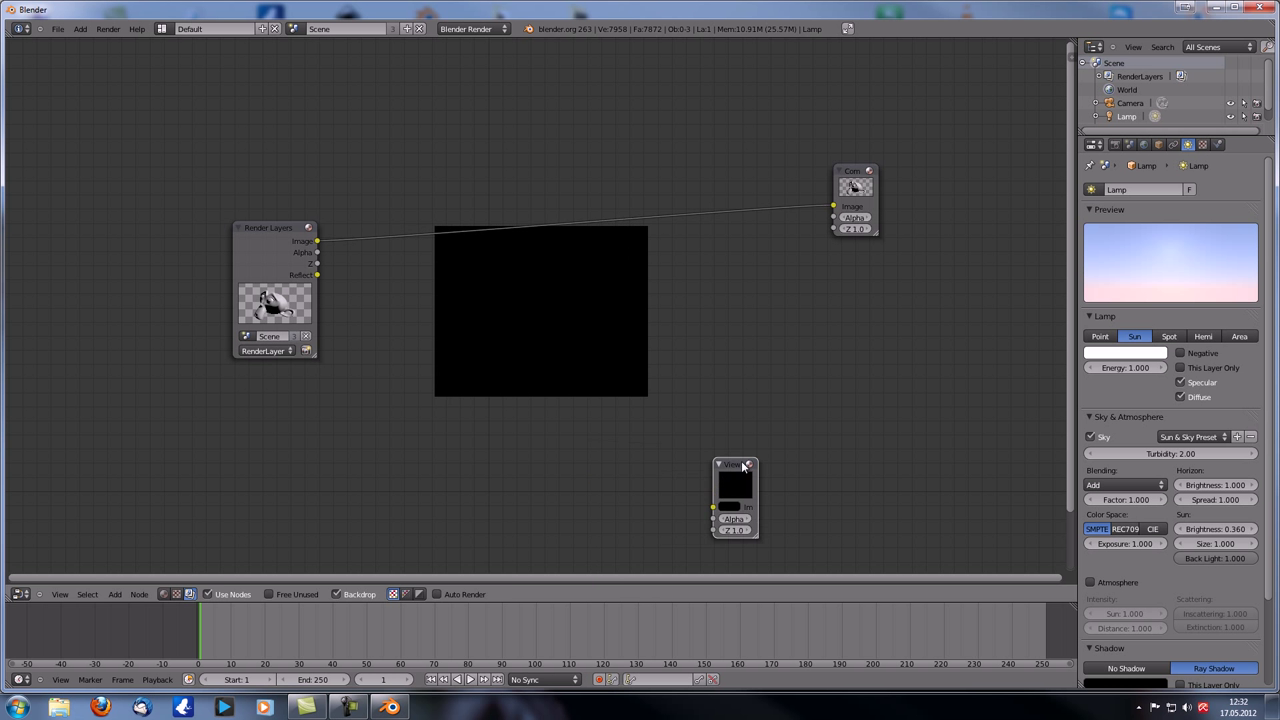
drag(745, 467, 903, 290)
- Link the Render Layers node to the Viewer and cycle through its outputs to preview the Reflect pass
ctrl+shift+click(267, 236)
middle_drag(403, 312, 359, 284)
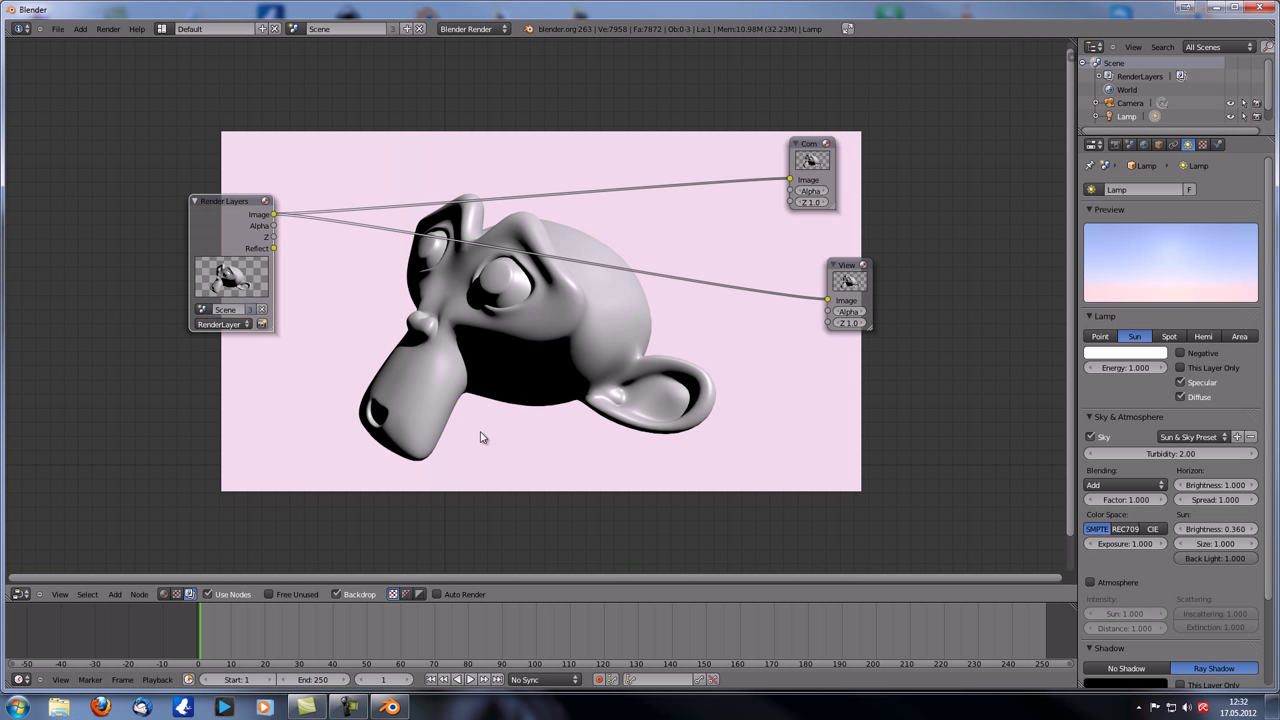
ctrl+shift+click(234, 215)
ctrl+shift+click(234, 215)
ctrl+shift+click(234, 215)
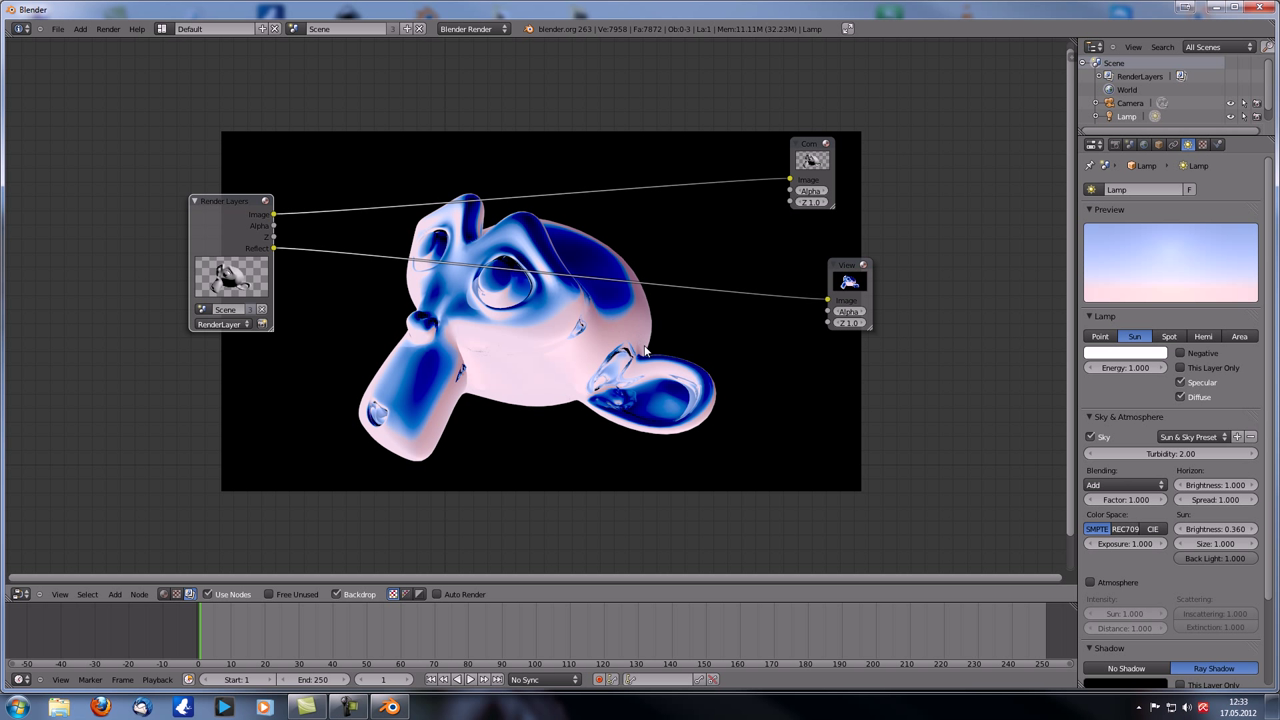
middle_drag(465, 347, 463, 338)
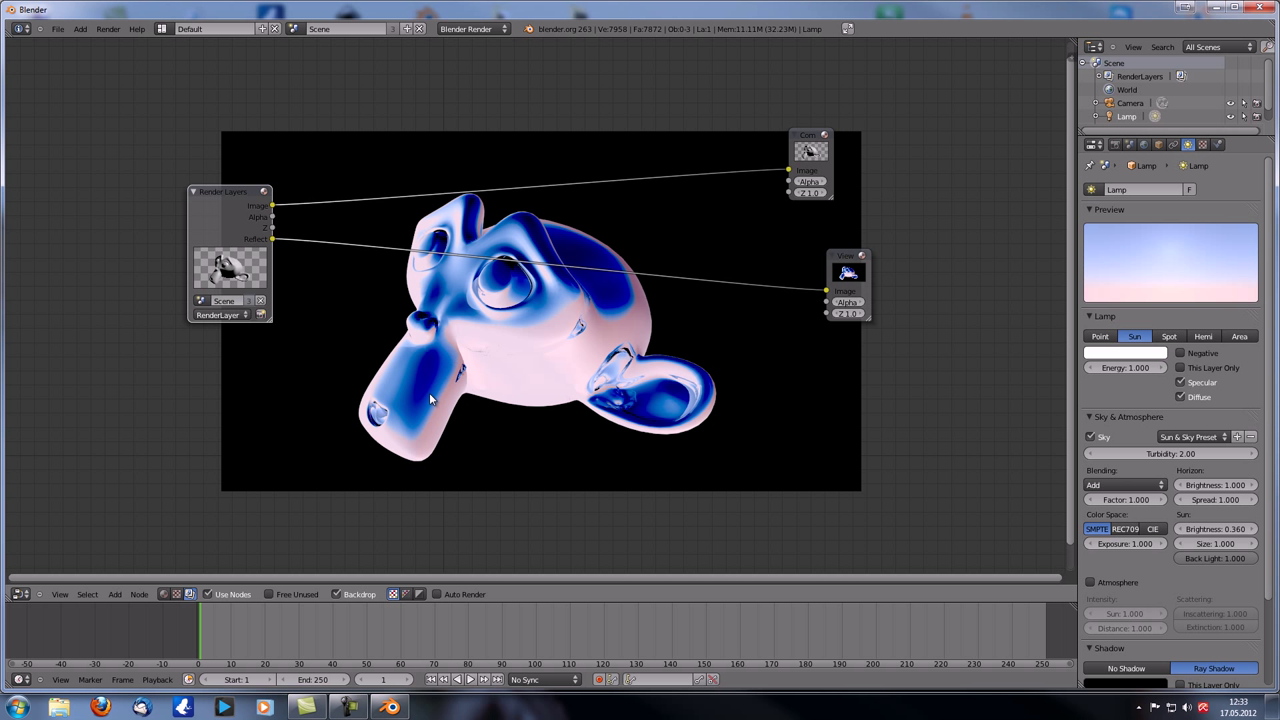
- Add a Mix node and place it between the Render Layers and output nodes
key(shift+a)
mouse_move(420, 406)
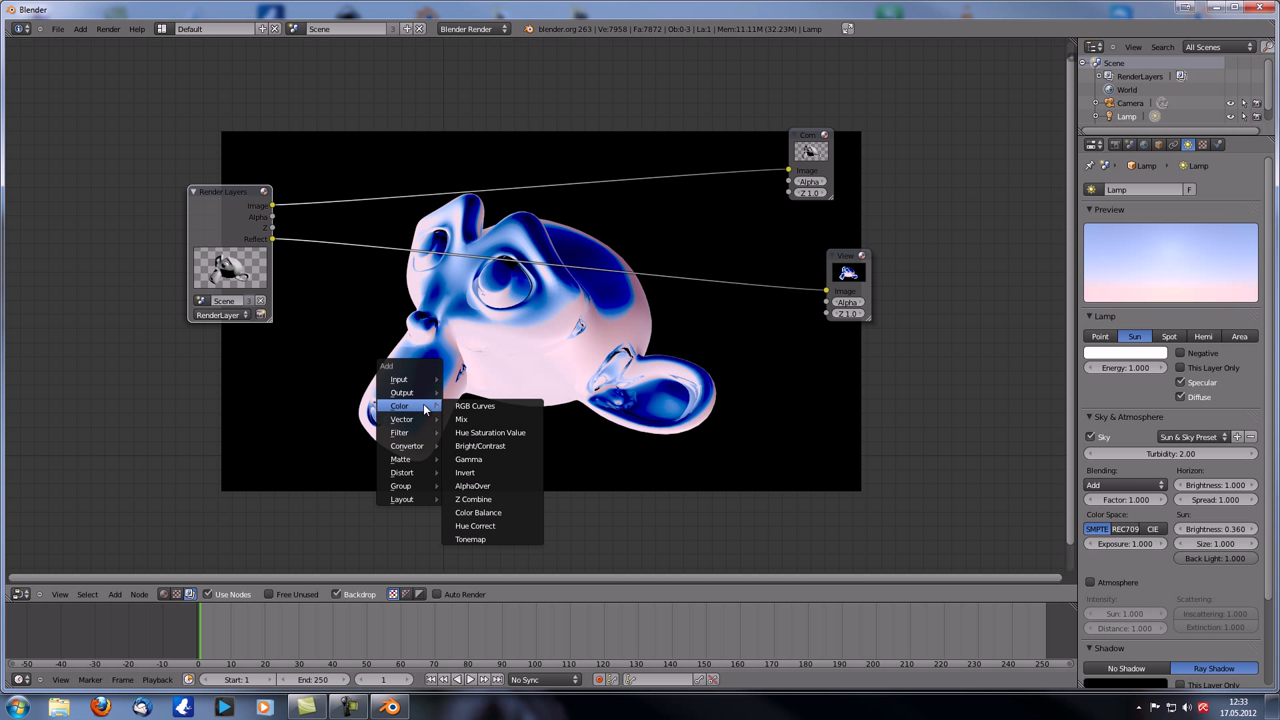
click(475, 406)
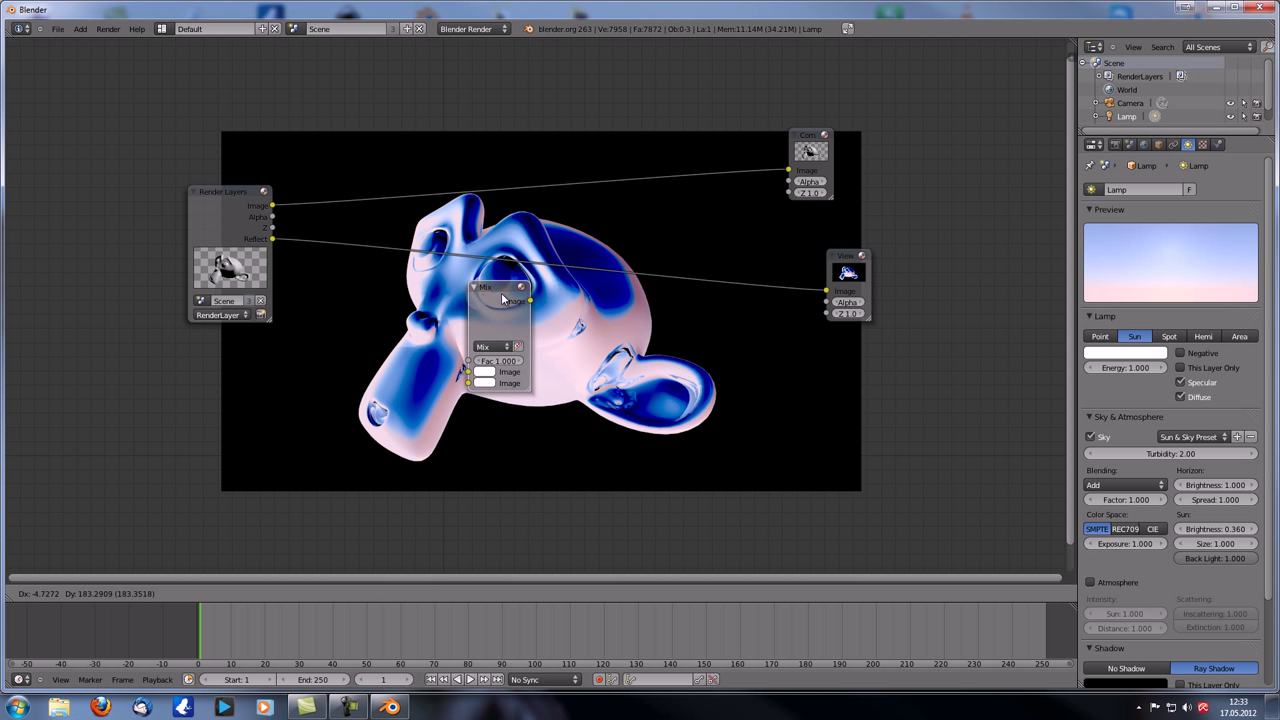
click(501, 303)
- Enable the Normal pass for the render layer, render the image again and return to the Node Editor
click(1114, 144)
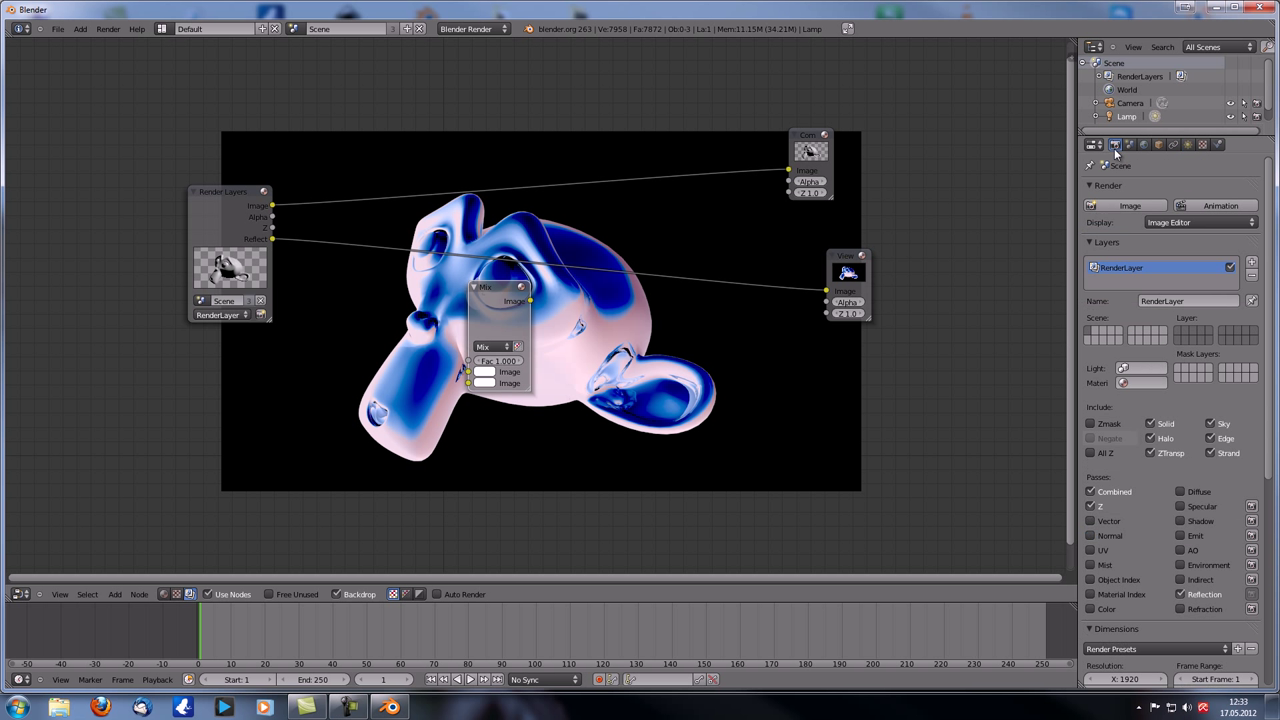
click(1091, 536)
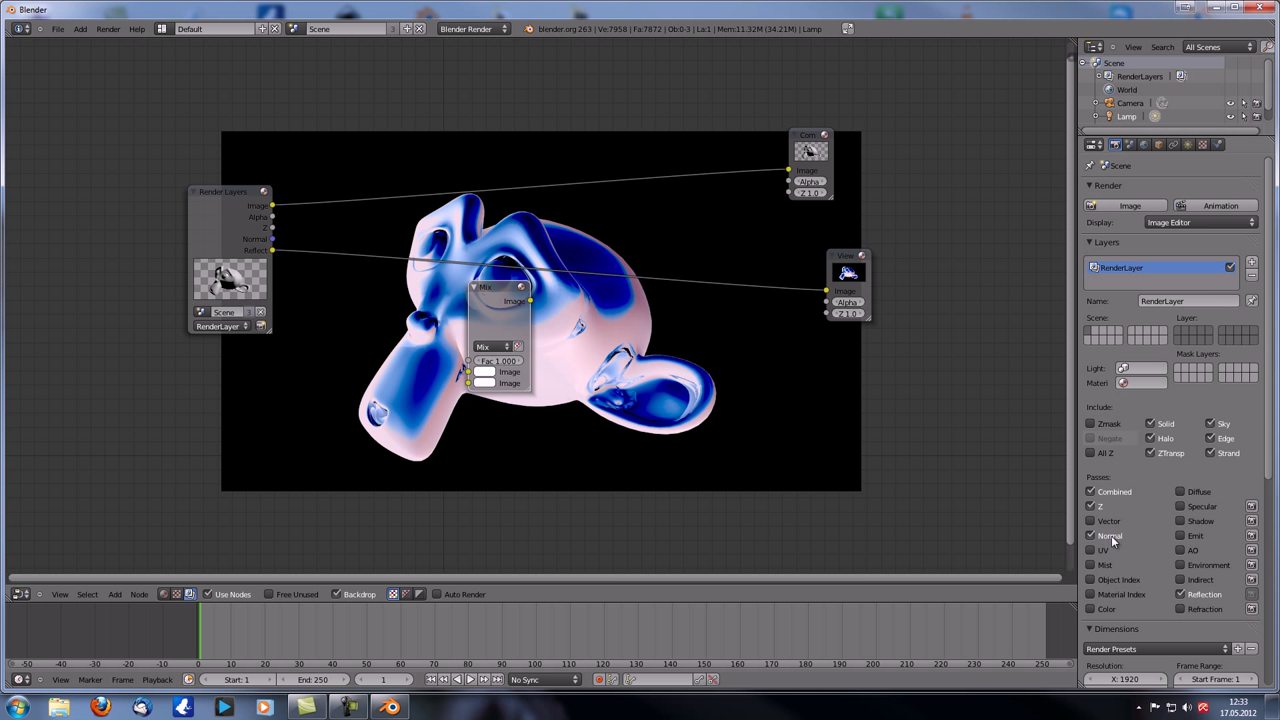
mouse_move(628, 362)
middle_down()
mouse_move(633, 381)
mouse_move(618, 366)
middle_up()
key(F12)
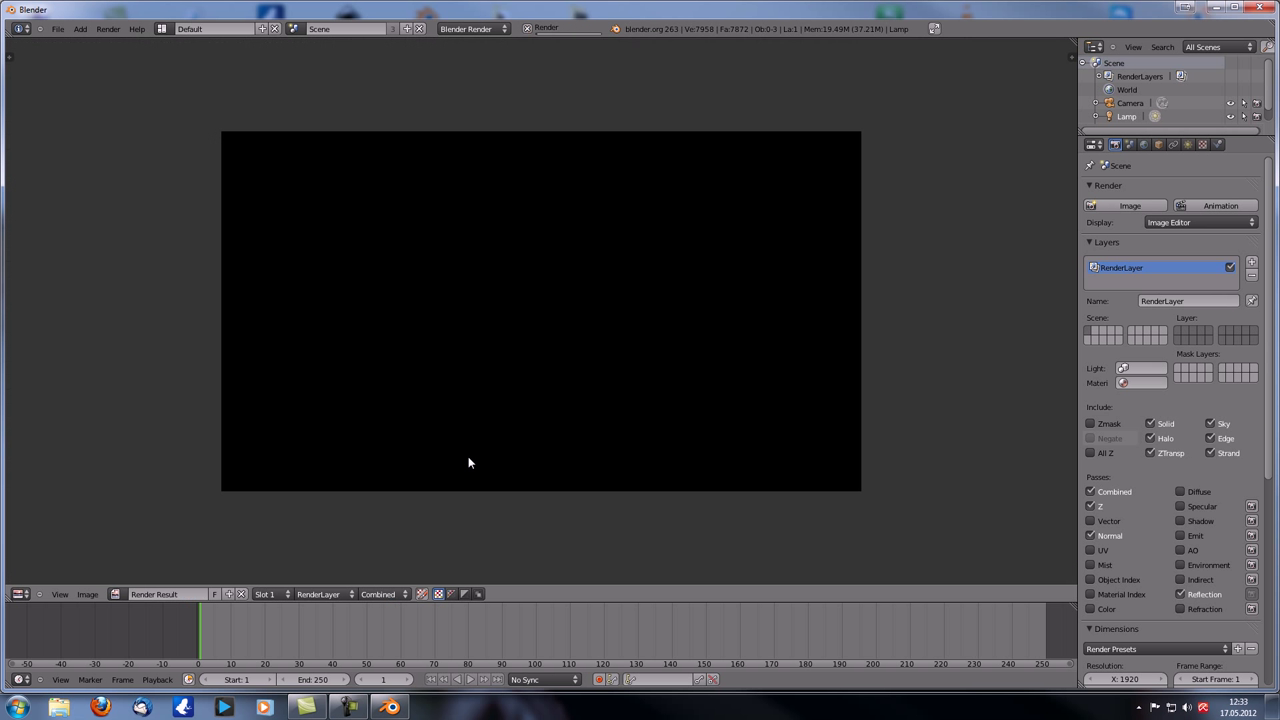
click(24, 596)
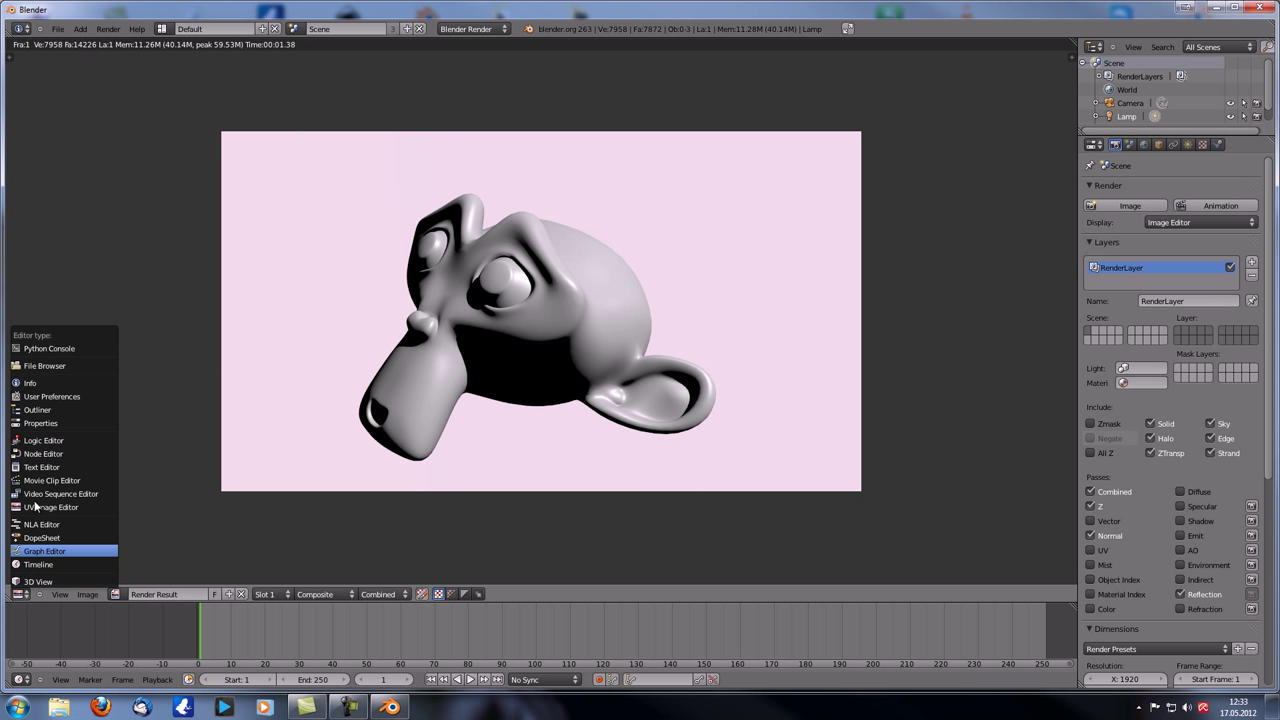
click(38, 458)
- Insert the Mix node into the link from Render Layers to Composite and connect Reflect to its second Image input
drag(476, 294, 612, 128)
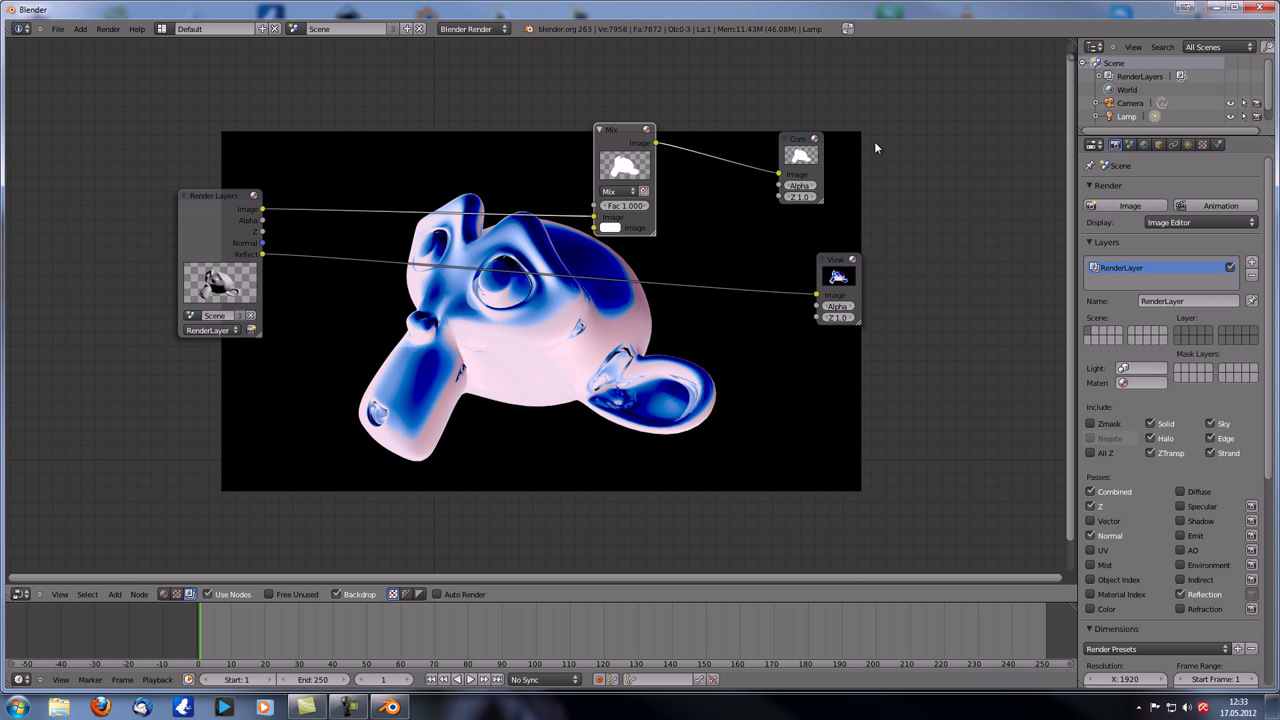
drag(620, 149, 611, 149)
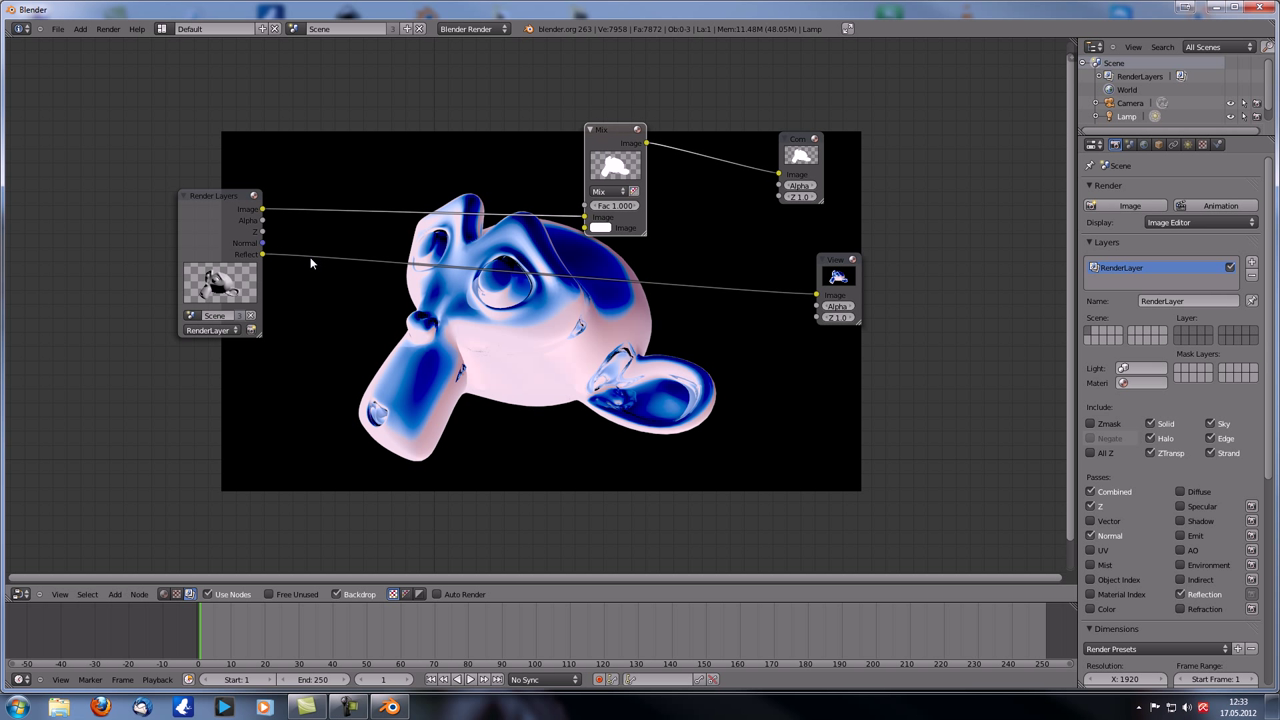
drag(262, 257, 585, 228)
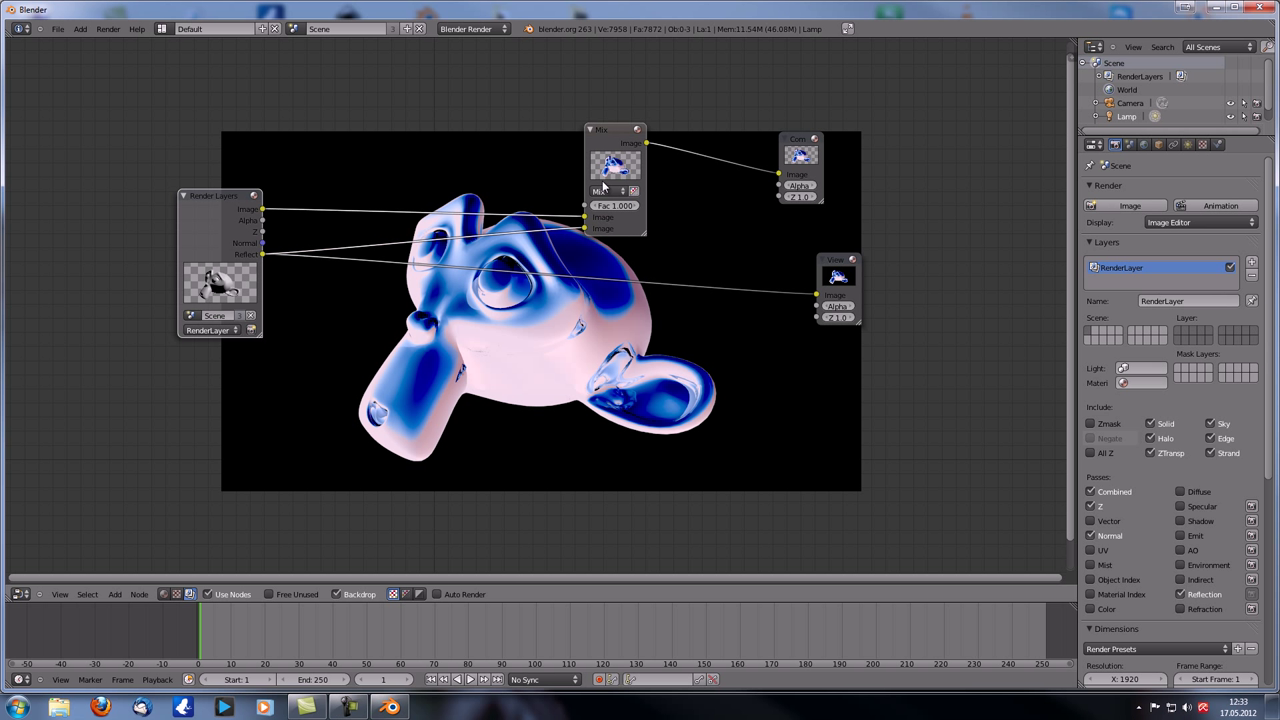
- Set the Mix node's blend mode to Add and feed its output to the Viewer instead of the Reflect pass
click(607, 195)
click(628, 228)
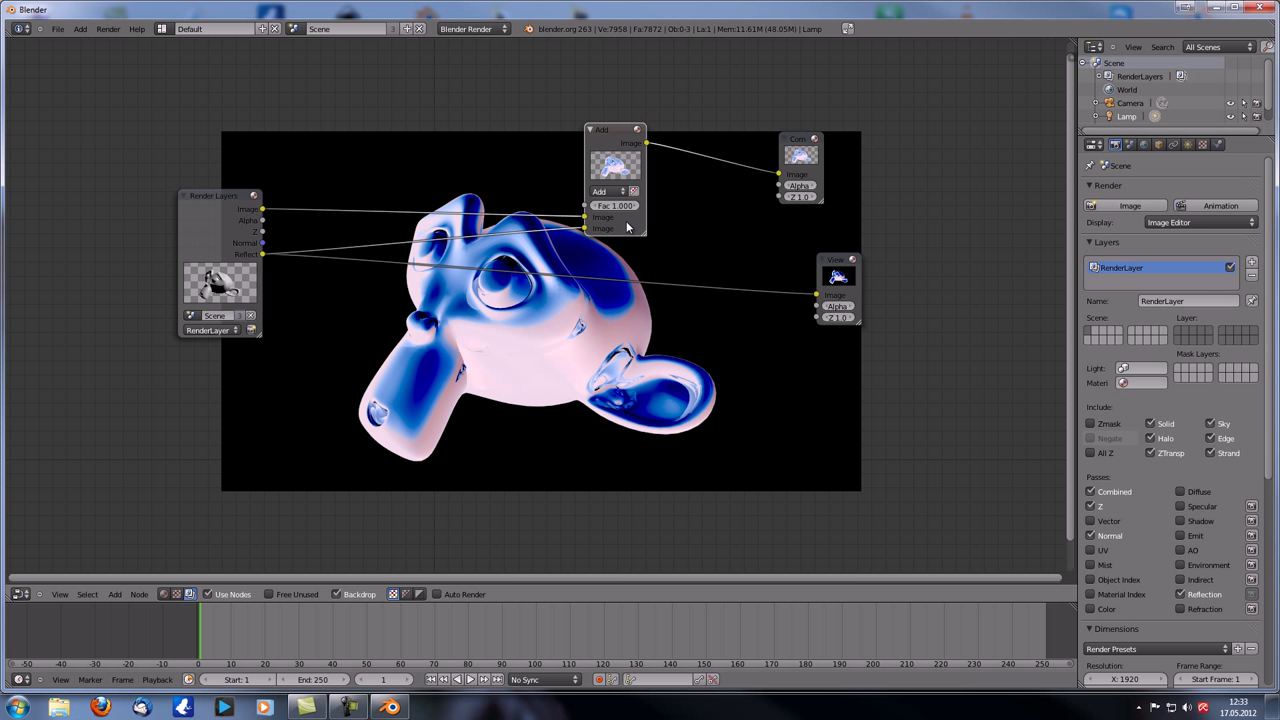
drag(816, 294, 788, 279)
drag(648, 143, 817, 294)
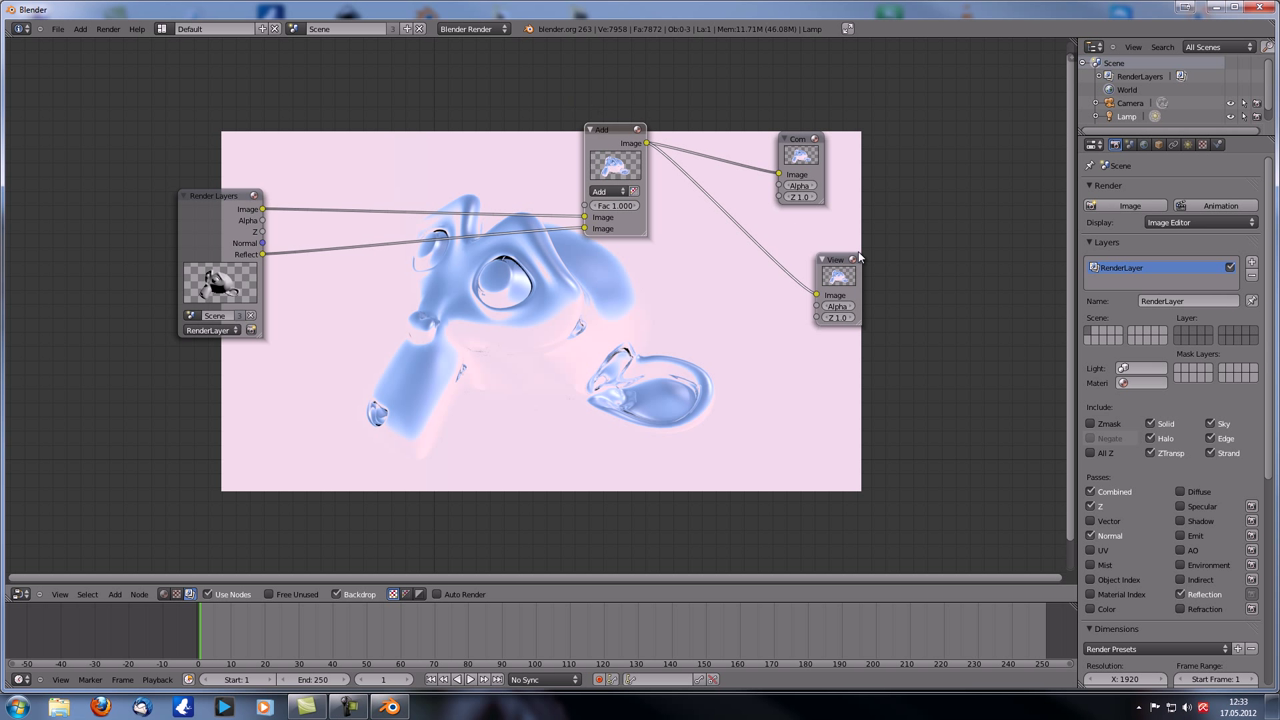
- Shift the Add node slightly down and left, and set its Fac to 0.500
drag(625, 133, 585, 157)
click(572, 229)
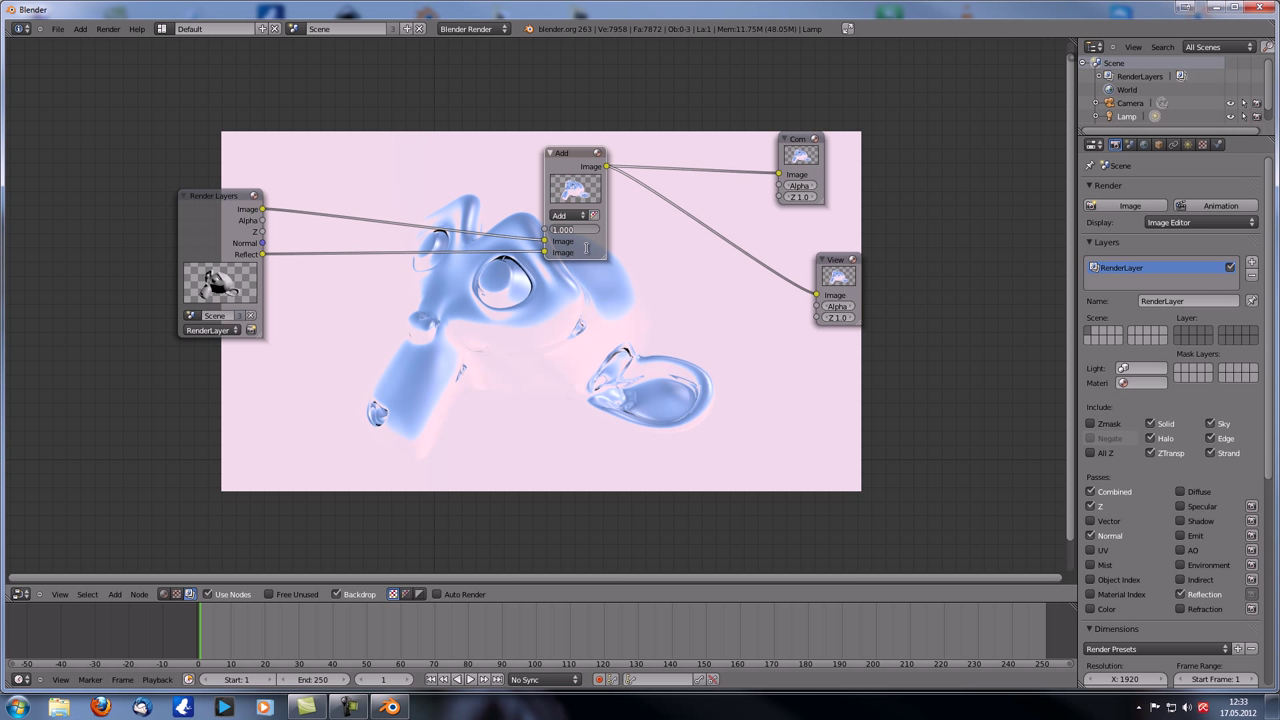
click(576, 231)
key(Return)
mouse_move(577, 233)
mouse_down()
mouse_move(600, 241)
mouse_move(557, 233)
mouse_up()
middle_drag(446, 89, 503, 76)
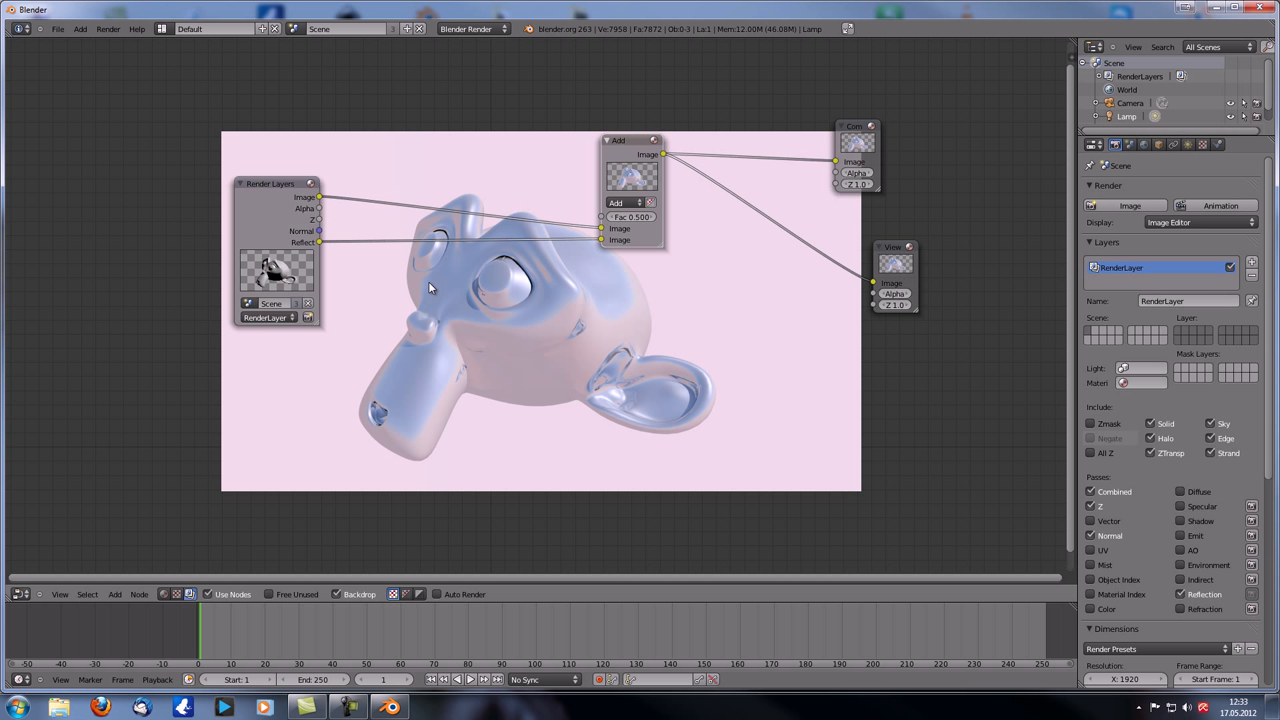
middle_drag(480, 353, 478, 292)
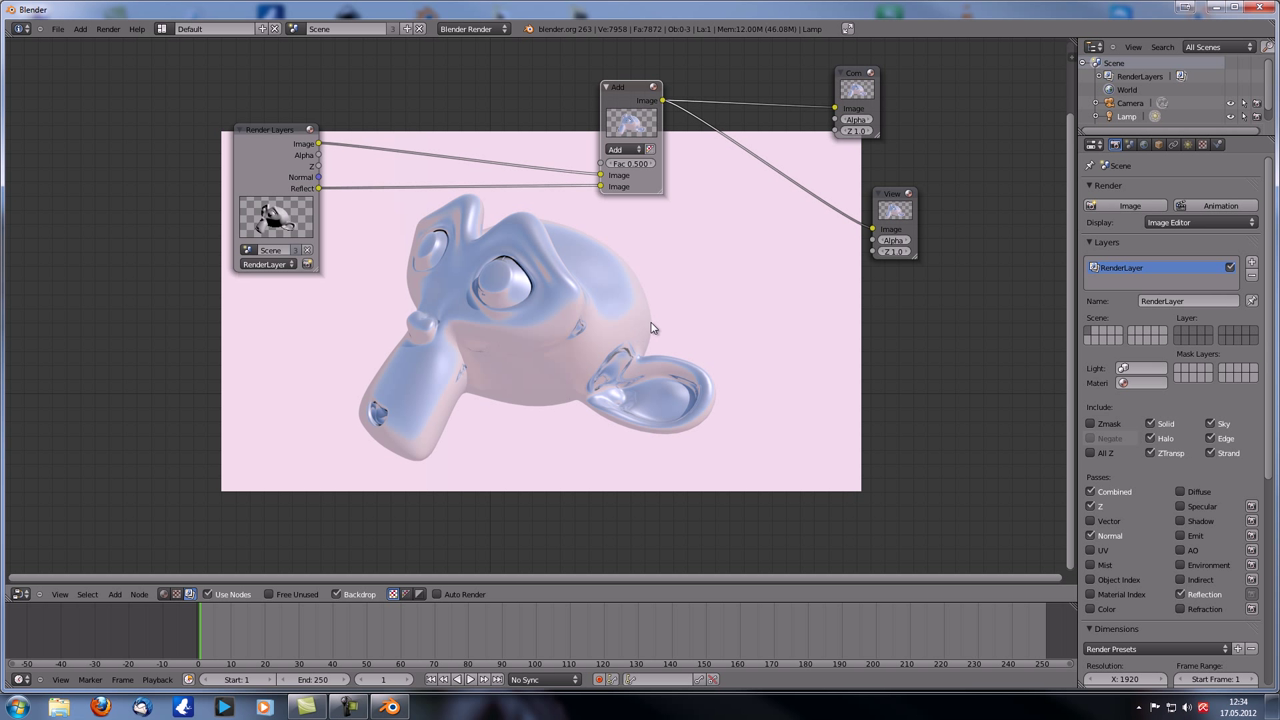
- Add a Normal node fed by the Render Layers' Normal pass and preview its Dot output in the Viewer
middle_drag(371, 234, 380, 258)
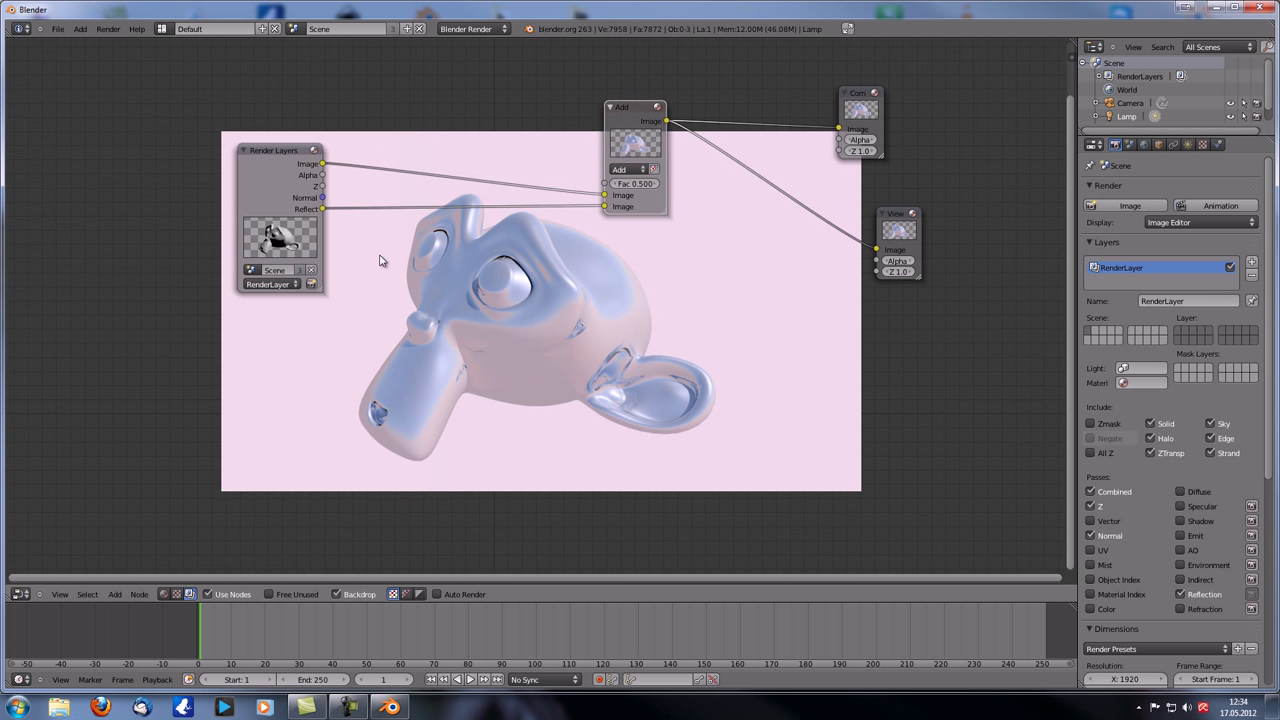
key(shift+a)
mouse_move(452, 371)
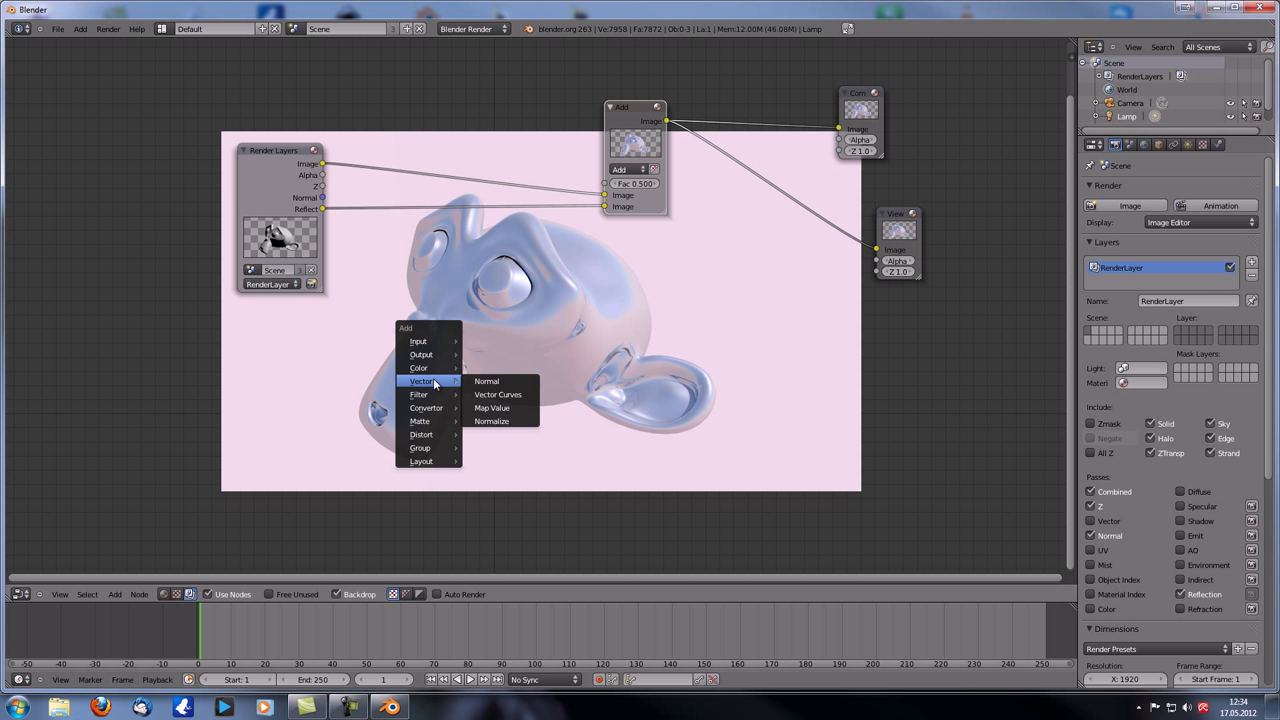
click(490, 381)
drag(294, 174, 493, 442)
key(g)
click(330, 350)
ctrl+shift+click(368, 347)
ctrl+shift+click(368, 347)
middle_drag(610, 351, 589, 336)
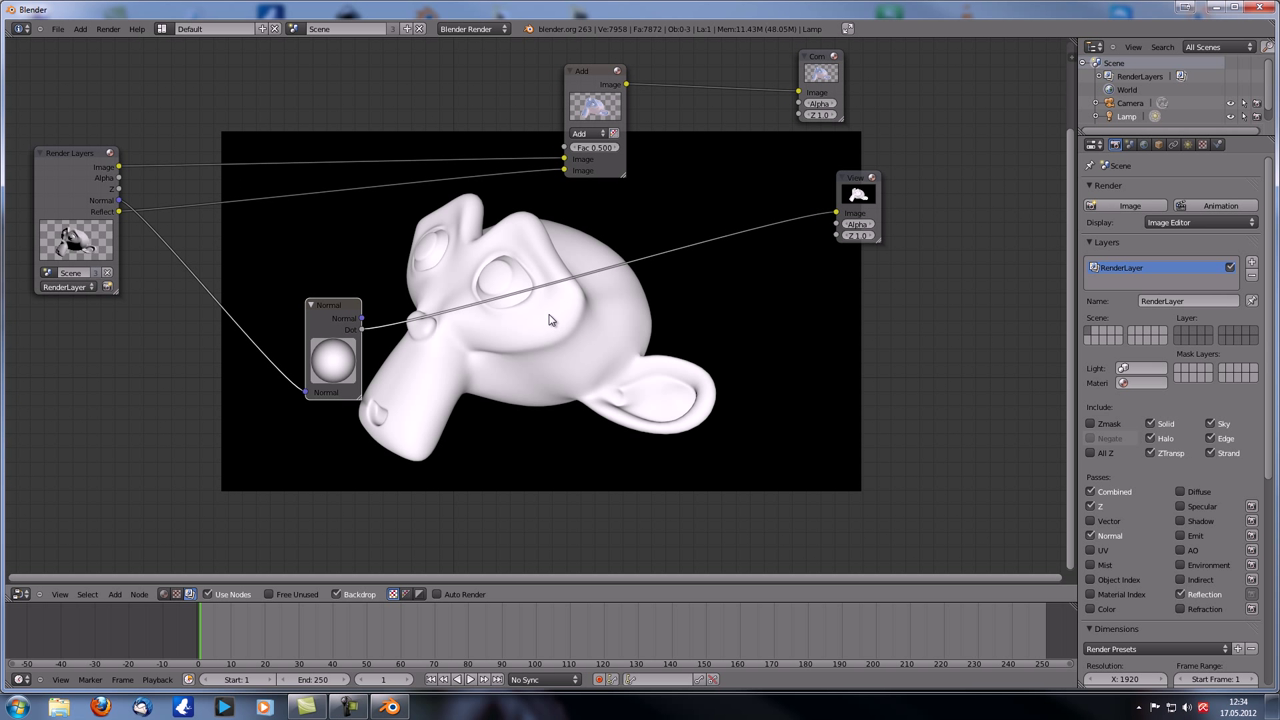
- Connect the Normal node's Dot output to the Add node's Fac and send the Add result to the Viewer
drag(338, 317, 565, 147)
ctrl+shift+click(591, 80)
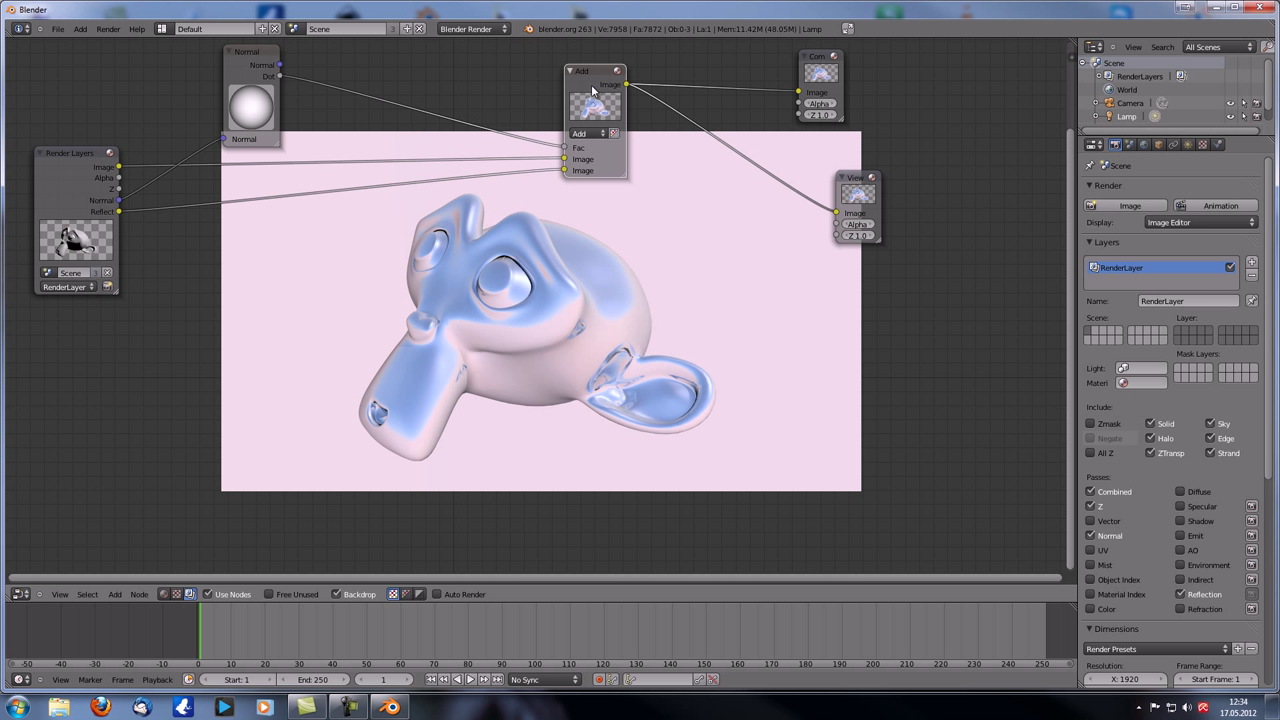
middle_drag(350, 124, 438, 263)
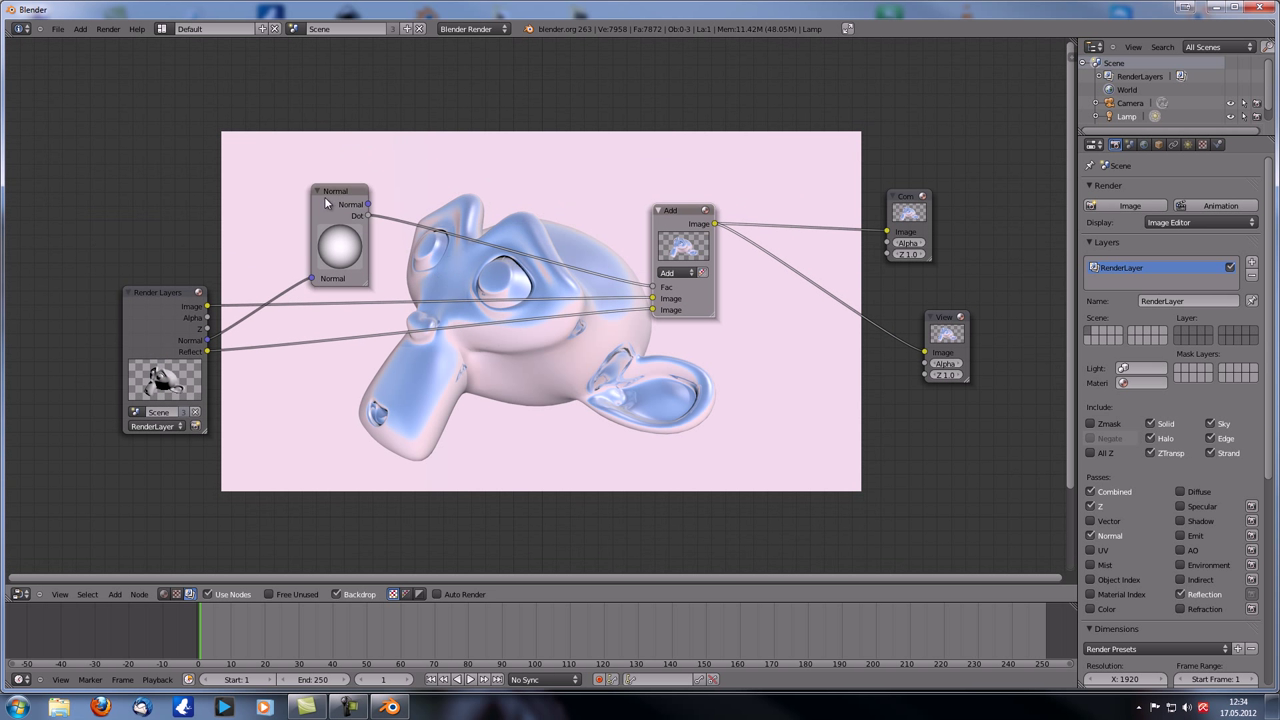
- Raise the Normal node and insert a ColorRamp node into the link between its Dot output and the Add node's Fac
drag(328, 192, 263, 88)
middle_drag(400, 186, 358, 167)
key(shift+a)
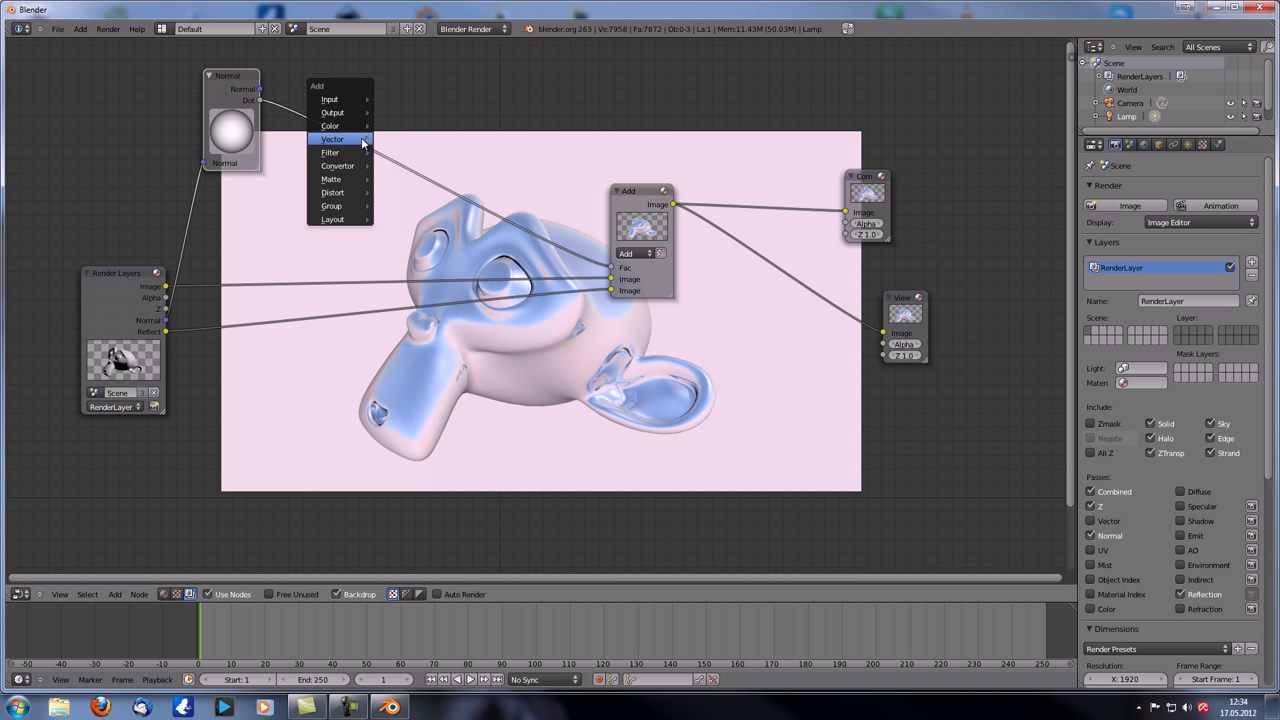
mouse_move(362, 143)
mouse_move(337, 166)
click(405, 165)
click(418, 141)
drag(389, 221, 416, 221)
- Flip the ColorRamp to white-to-black, with the white stop about a quarter along and the black stop about four fifths along
middle_drag(511, 418, 513, 371)
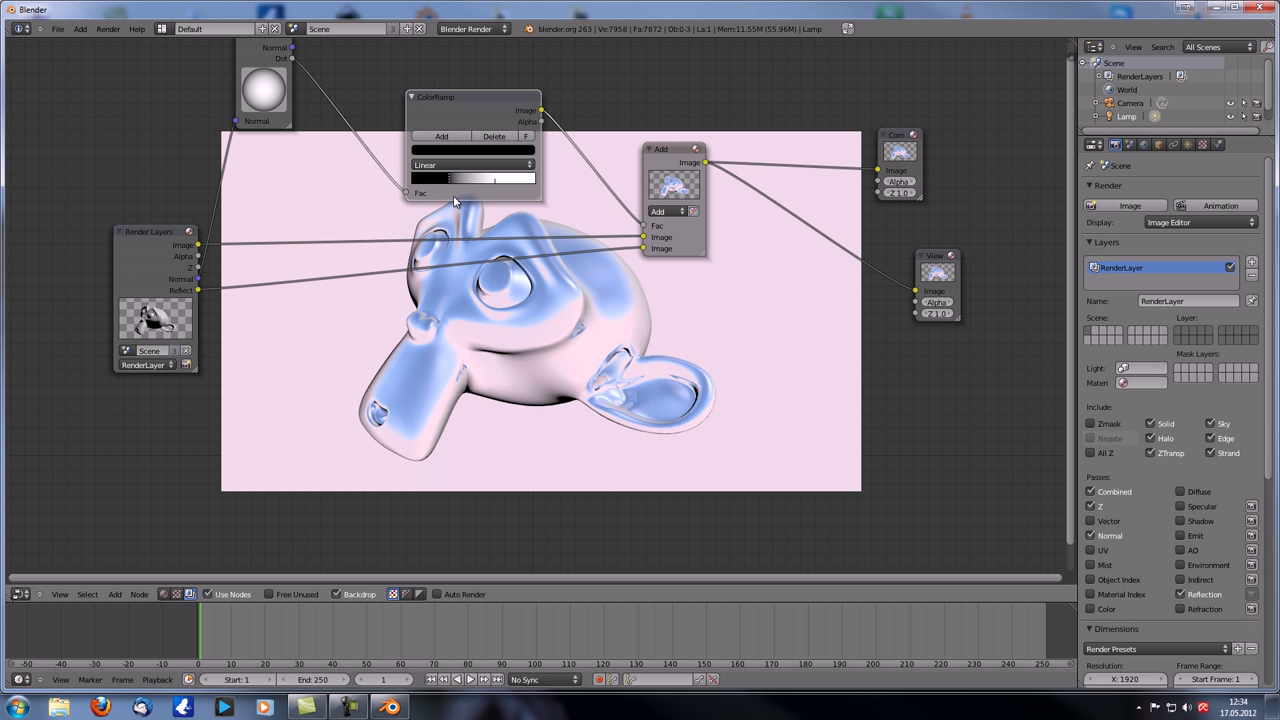
drag(450, 182, 336, 184)
drag(414, 183, 450, 187)
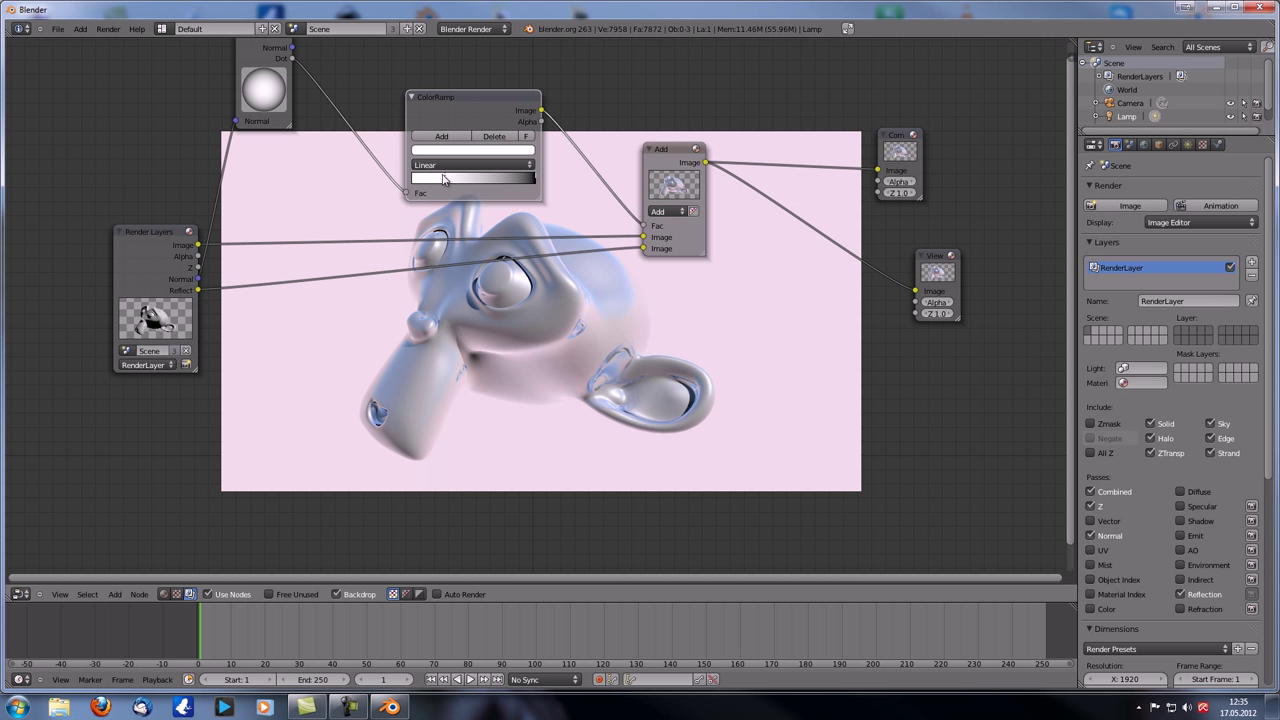
drag(535, 183, 473, 183)
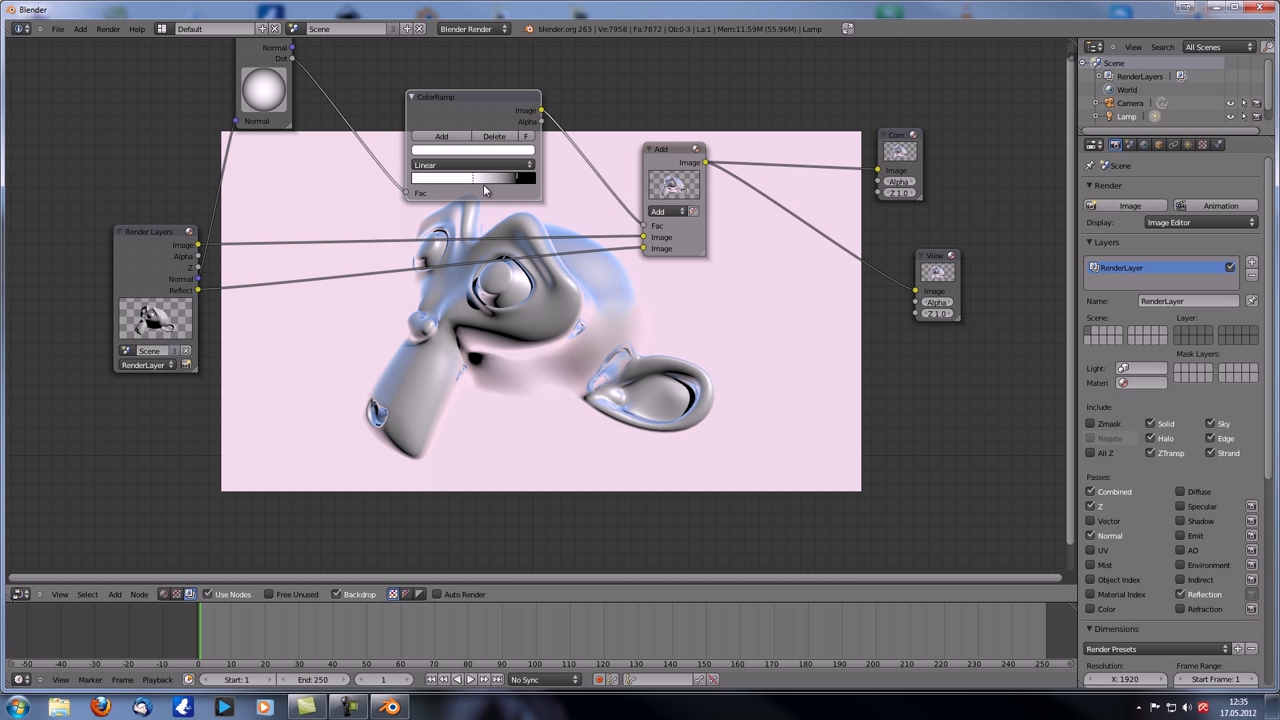
mouse_move(516, 183)
mouse_down()
mouse_move(447, 184)
mouse_move(512, 181)
mouse_up()
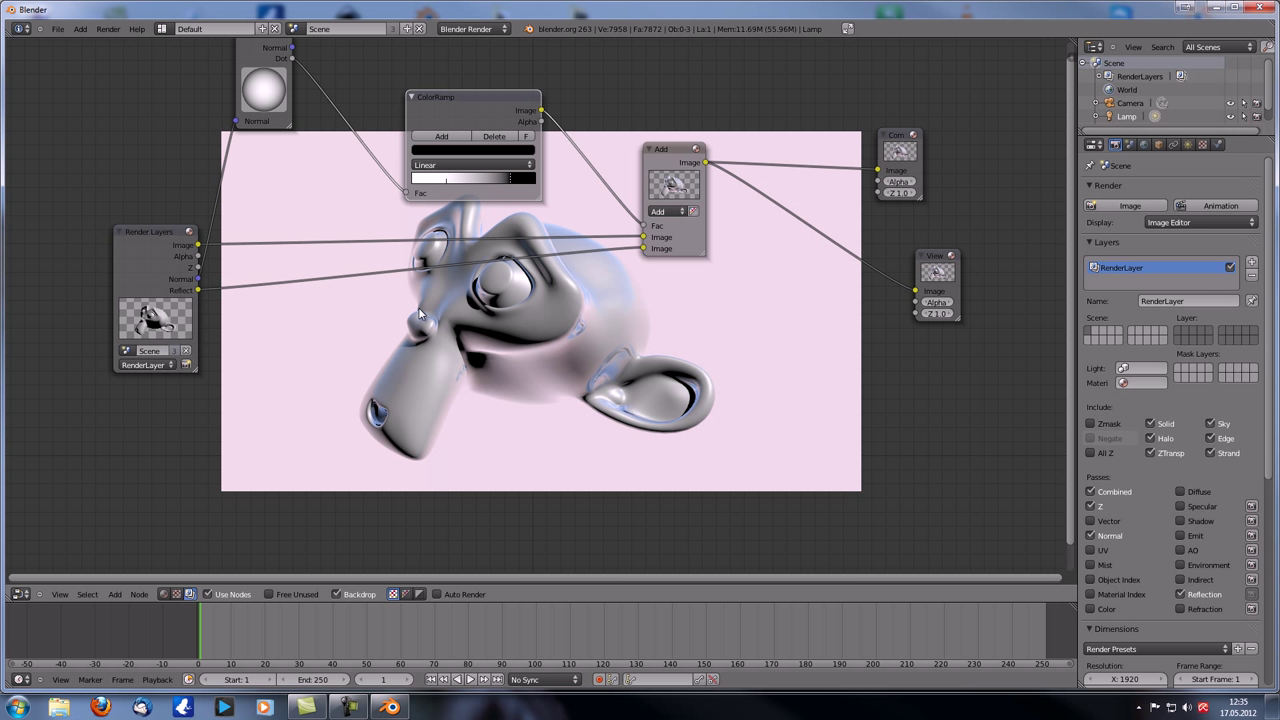
- Rotate the Normal node's sphere to adjust the masked areas on the monkey, and move the ColorRamp up beside the Normal node
middle_drag(418, 307, 376, 321)
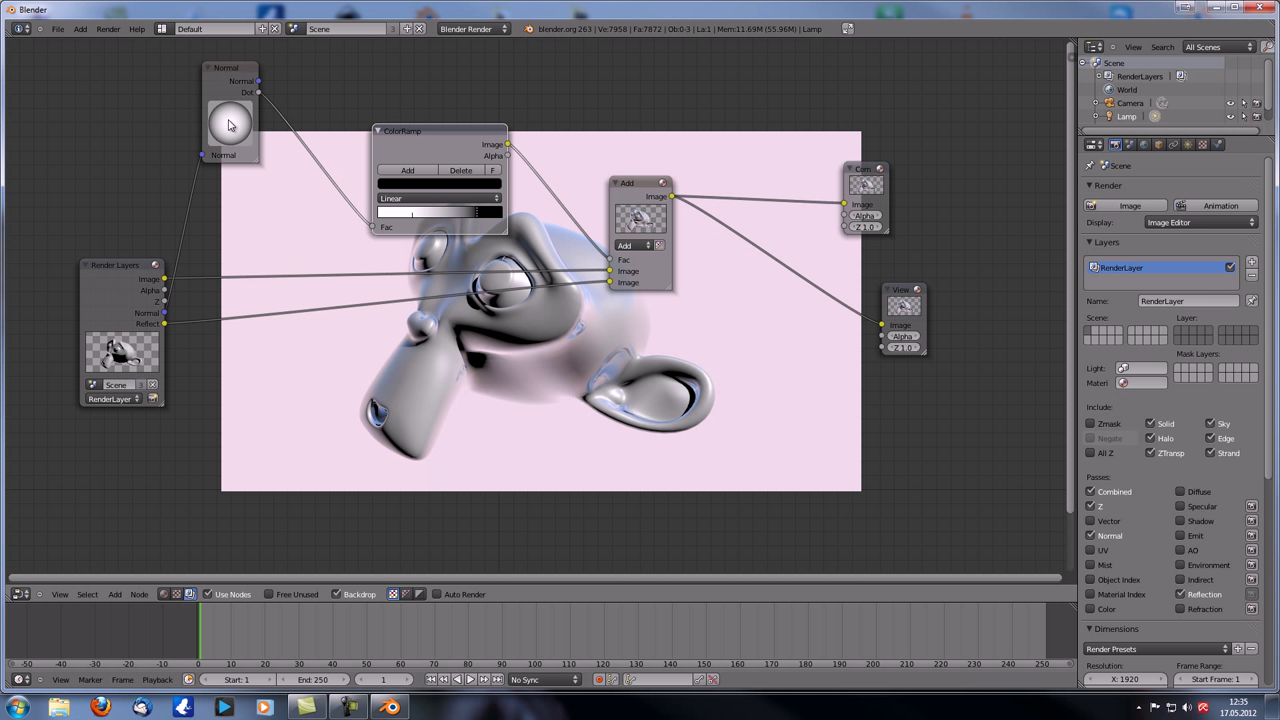
middle_drag(516, 306, 549, 269)
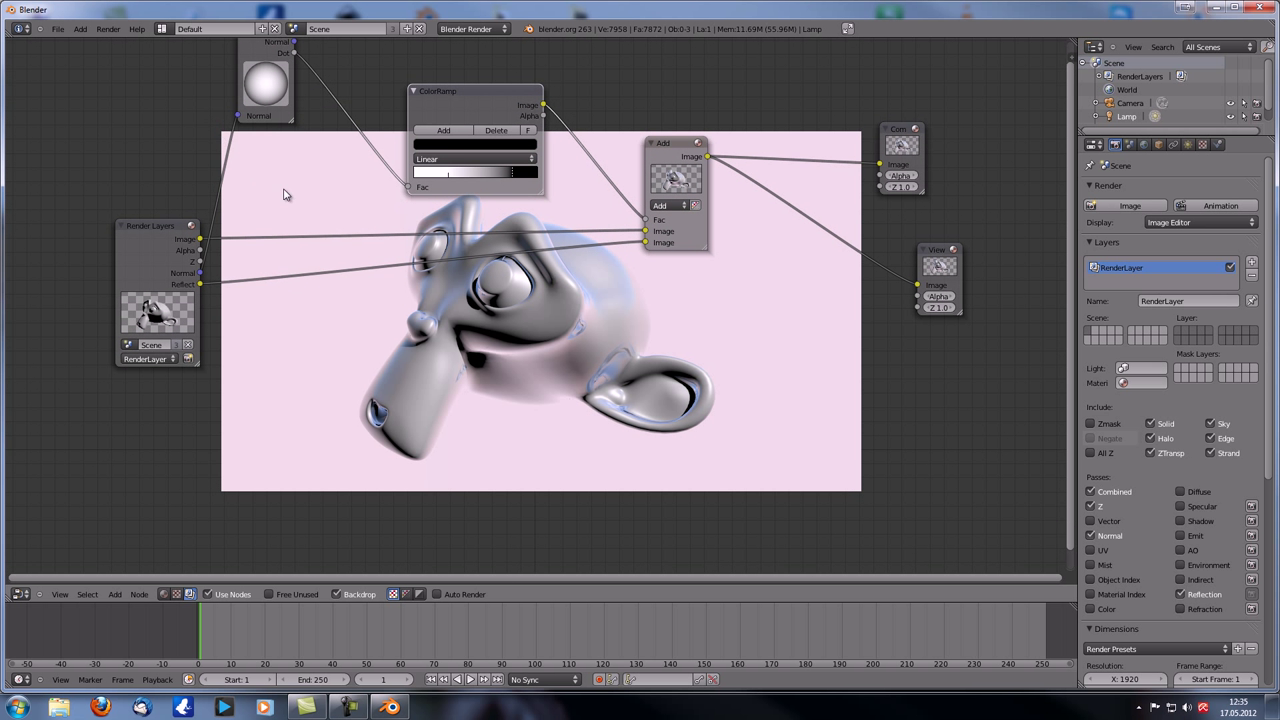
middle_drag(284, 192, 259, 197)
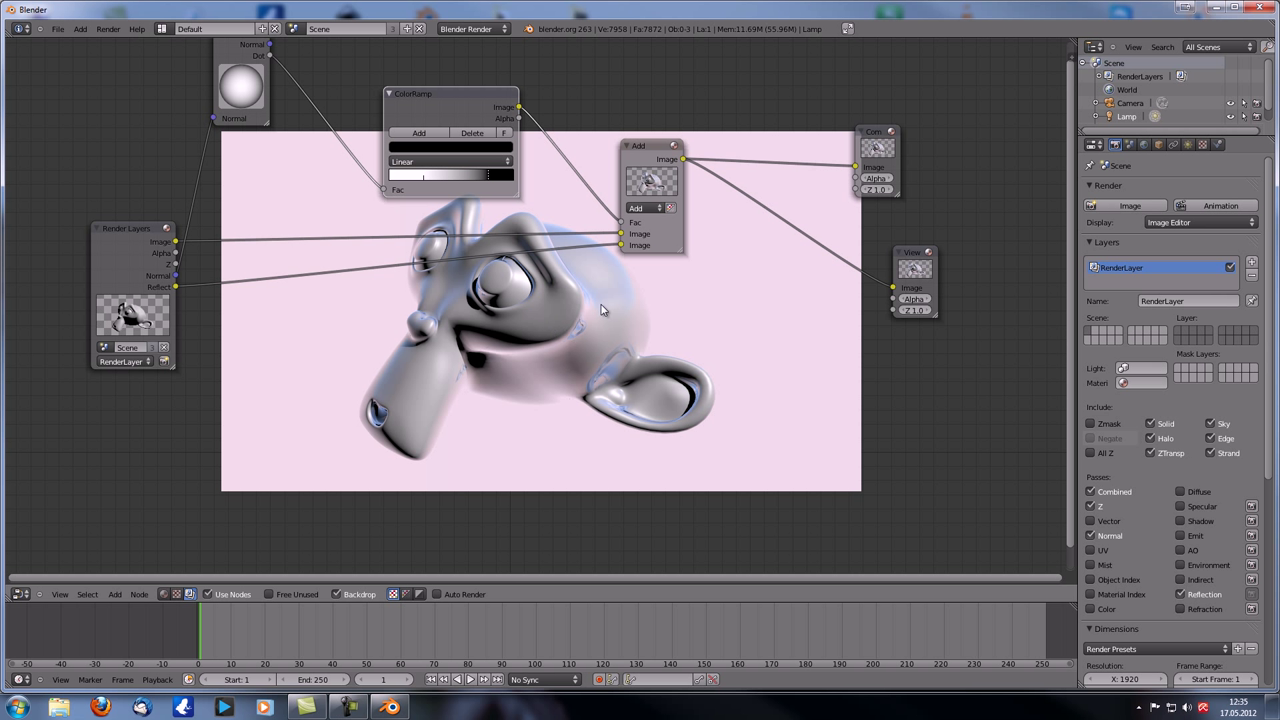
middle_drag(348, 175, 348, 177)
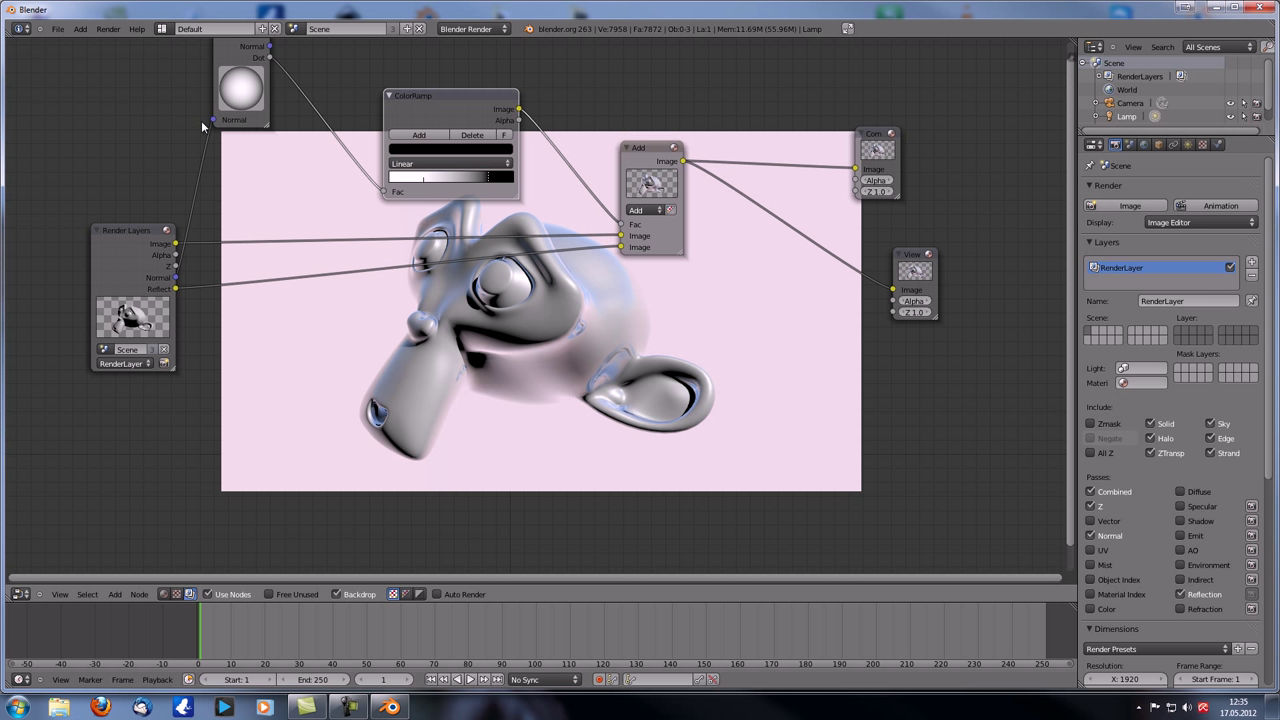
drag(241, 90, 237, 76)
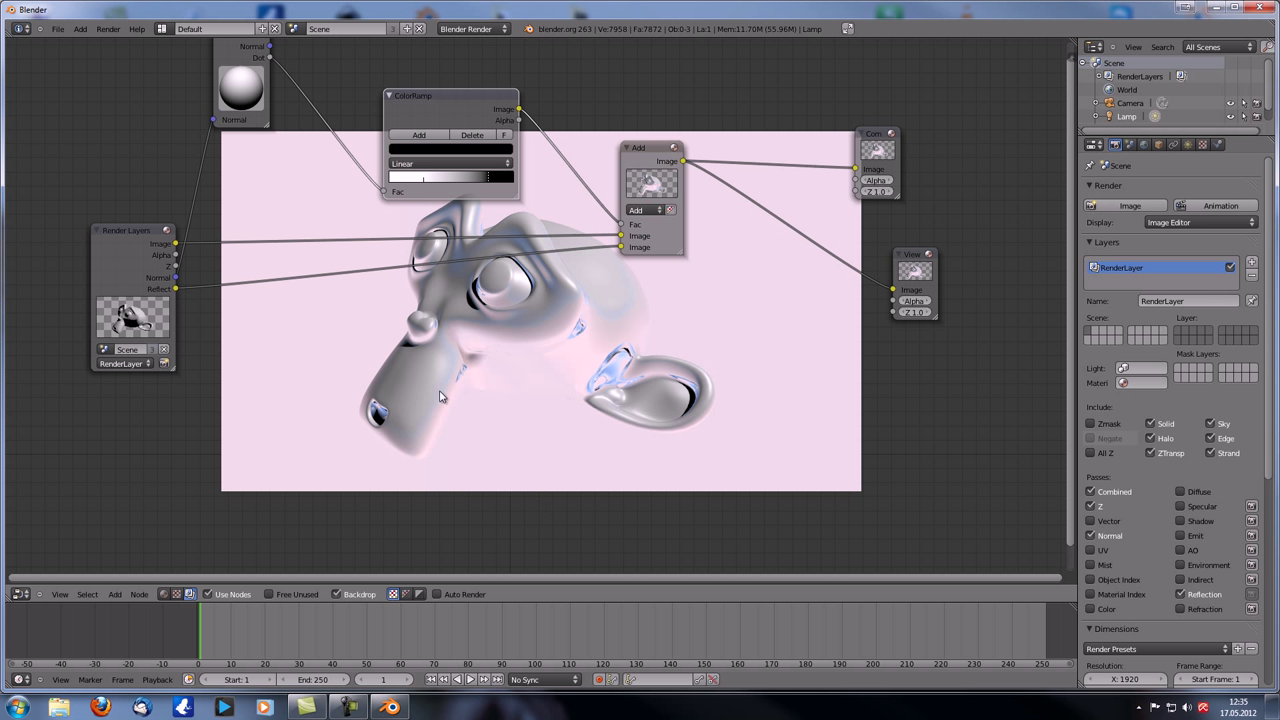
mouse_move(248, 92)
mouse_down()
mouse_move(226, 104)
mouse_move(244, 82)
mouse_move(258, 100)
mouse_move(276, 80)
mouse_move(237, 94)
mouse_up()
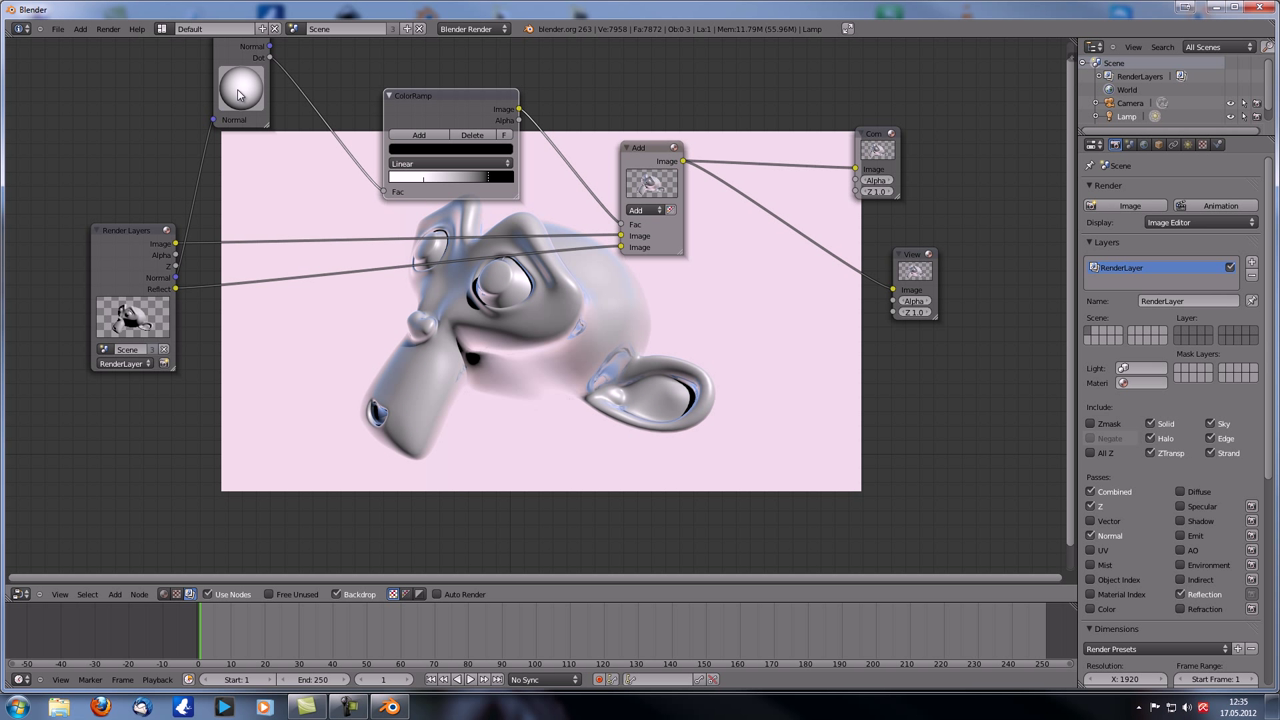
middle_drag(304, 224, 354, 310)
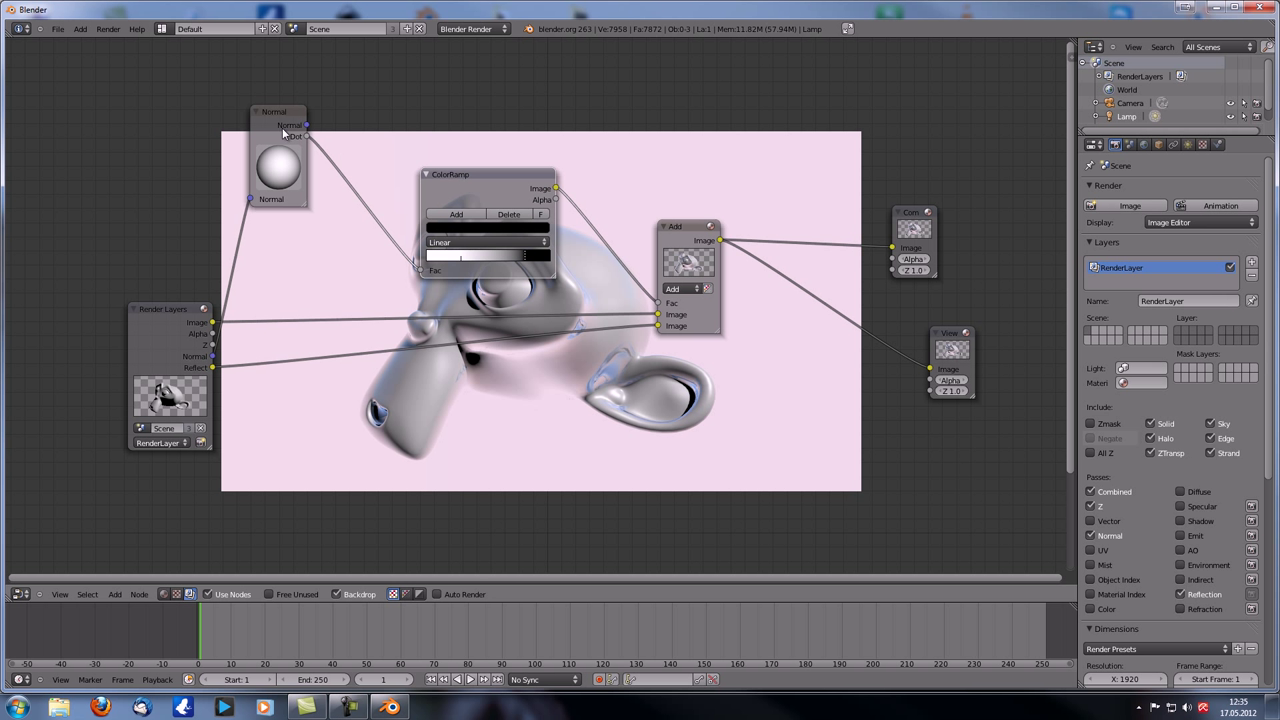
drag(441, 186, 394, 115)
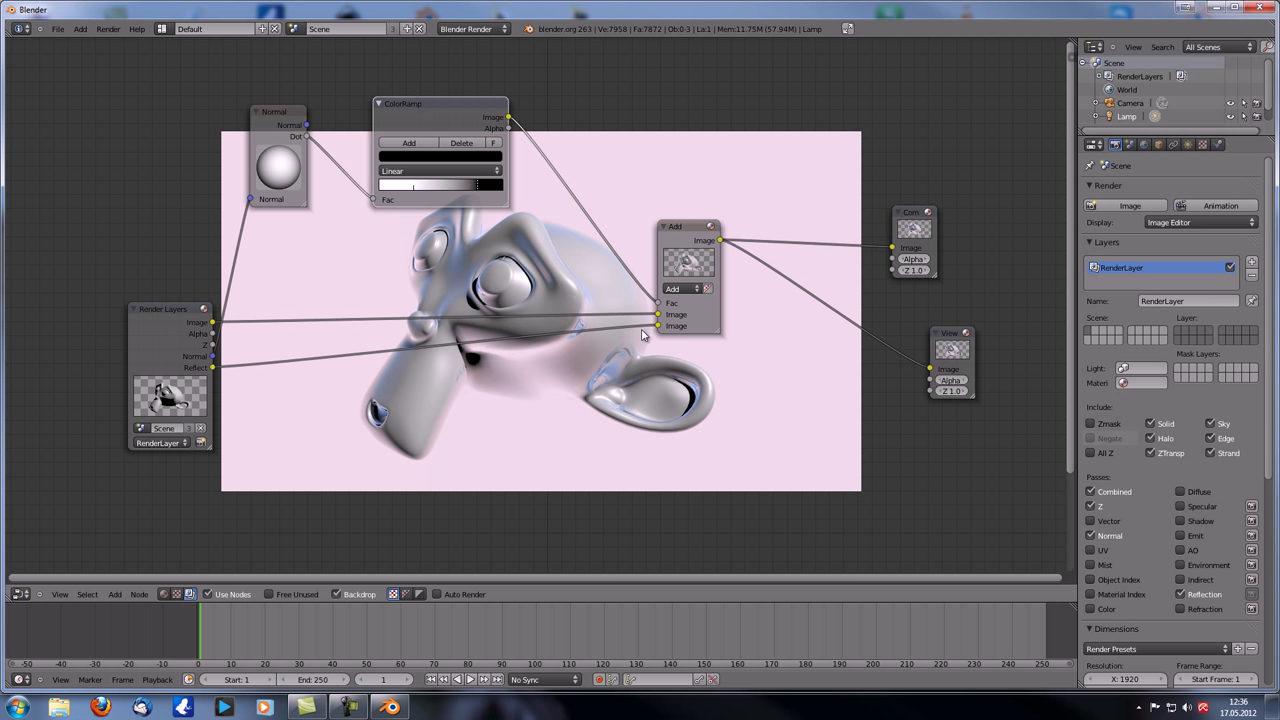
- Disconnect the Reflect pass from the Add node's second Image input and set that input's colour to a light peach
drag(658, 325, 630, 352)
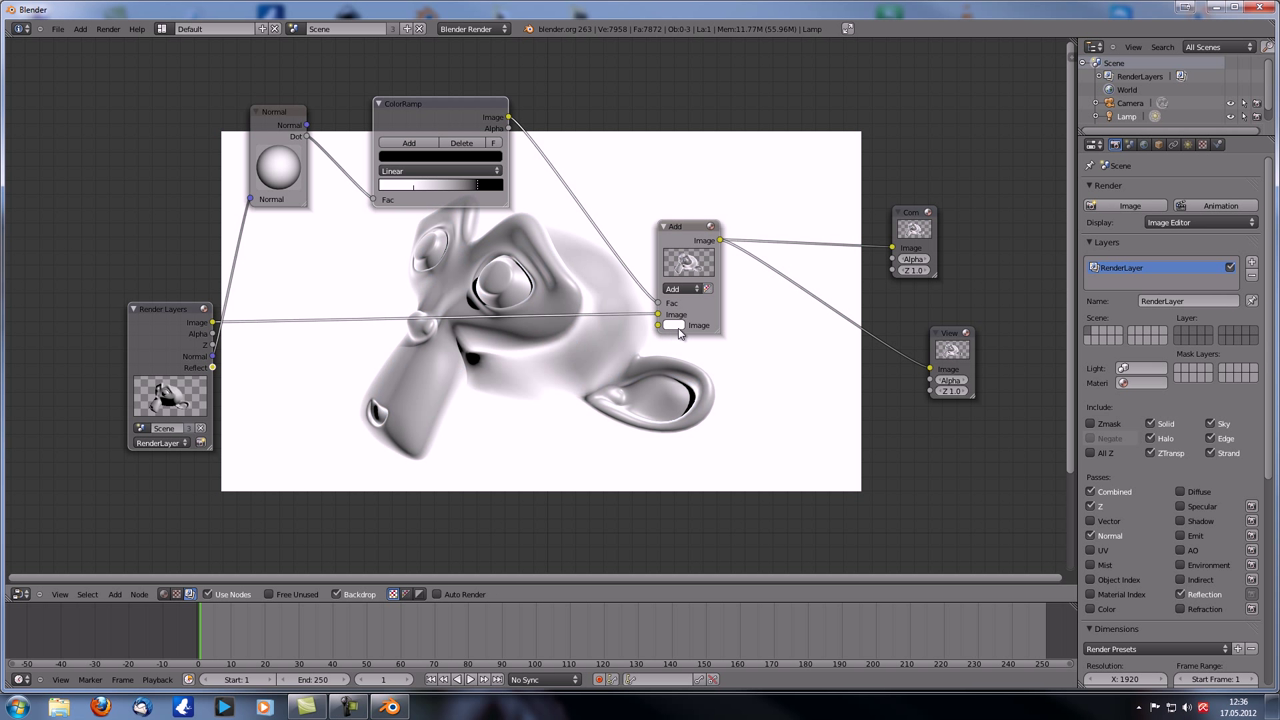
click(677, 326)
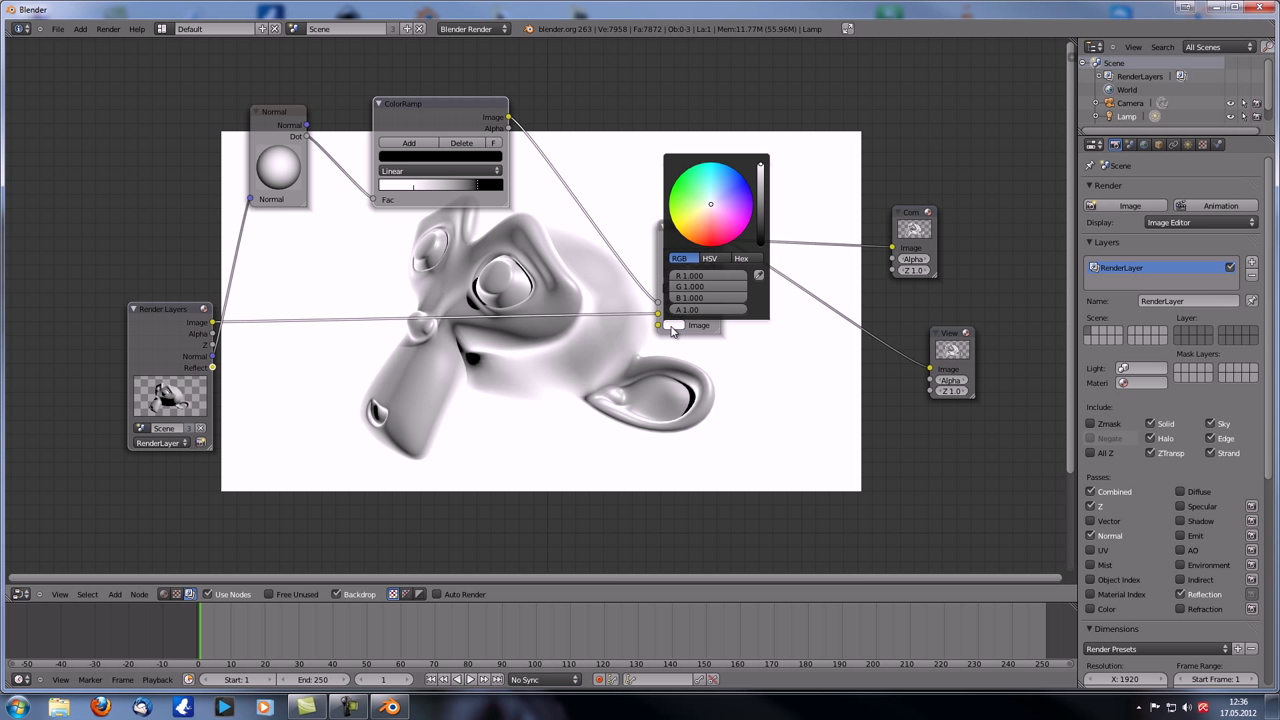
click(704, 227)
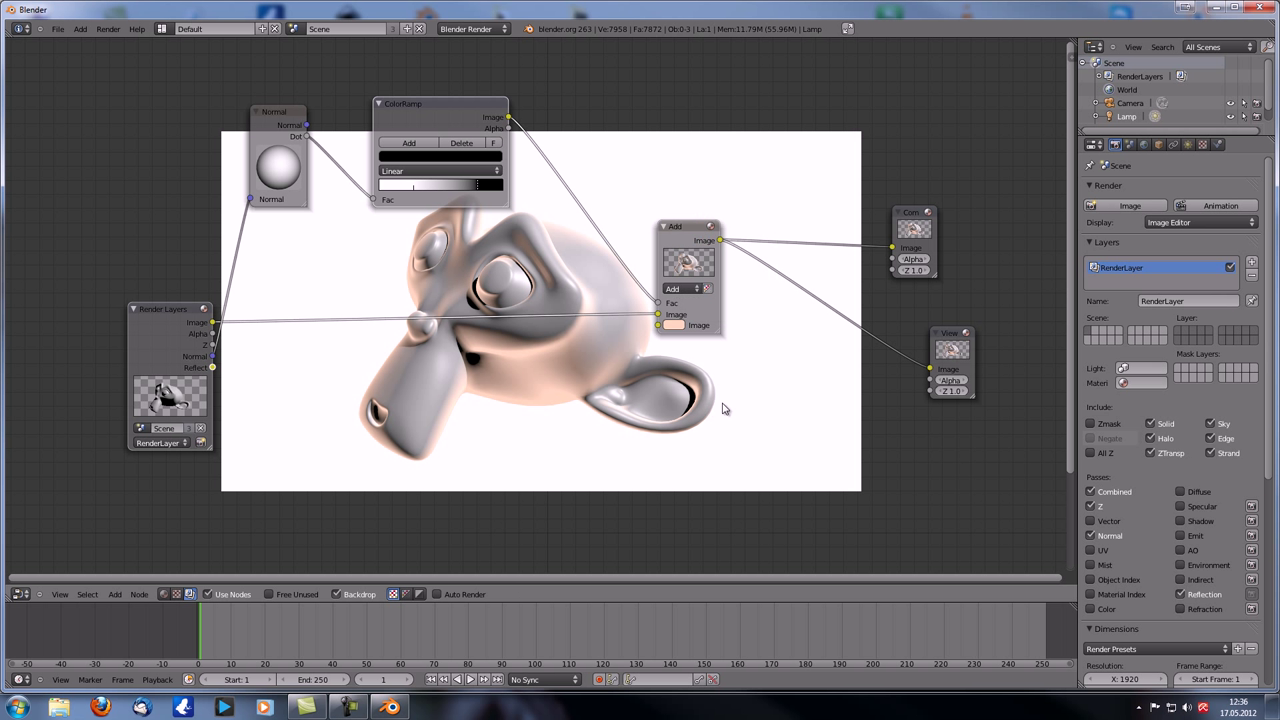
middle_drag(613, 287, 633, 261)
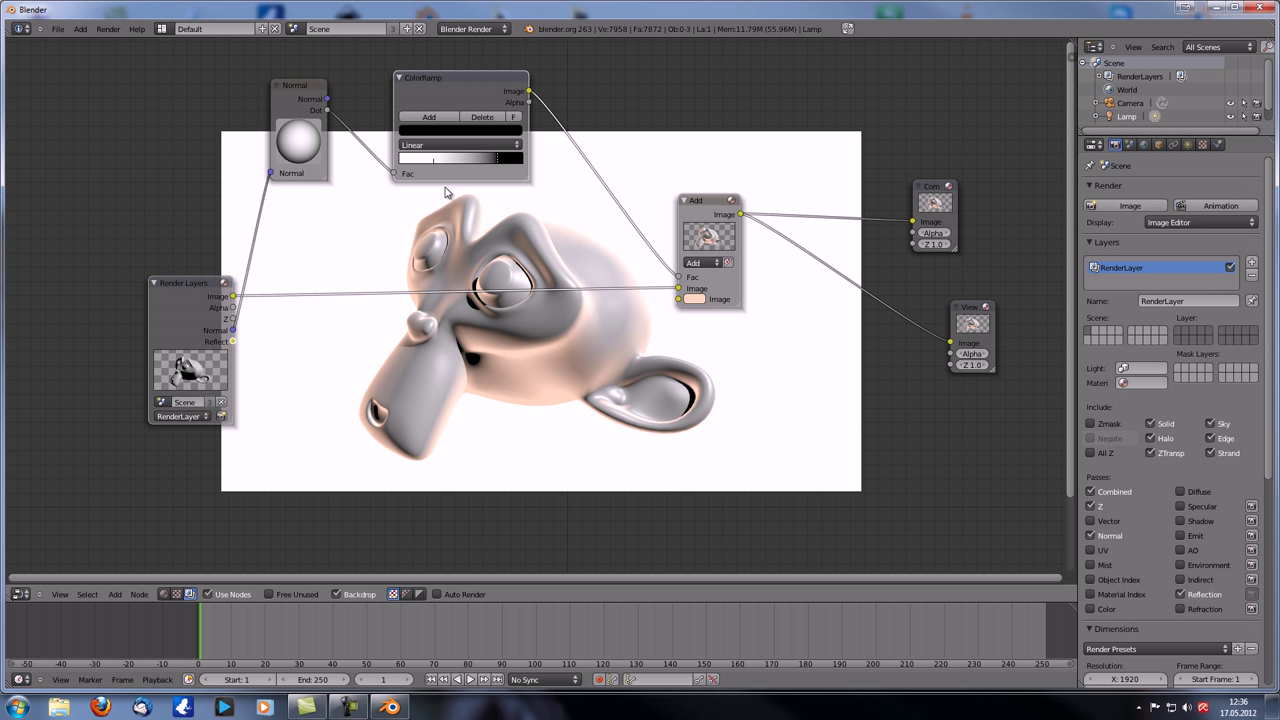
- Flip the ColorRamp to black-to-white, with the black stop near the start and the white stop about three quarters along
mouse_move(433, 161)
mouse_down()
mouse_move(508, 162)
mouse_move(416, 161)
mouse_up()
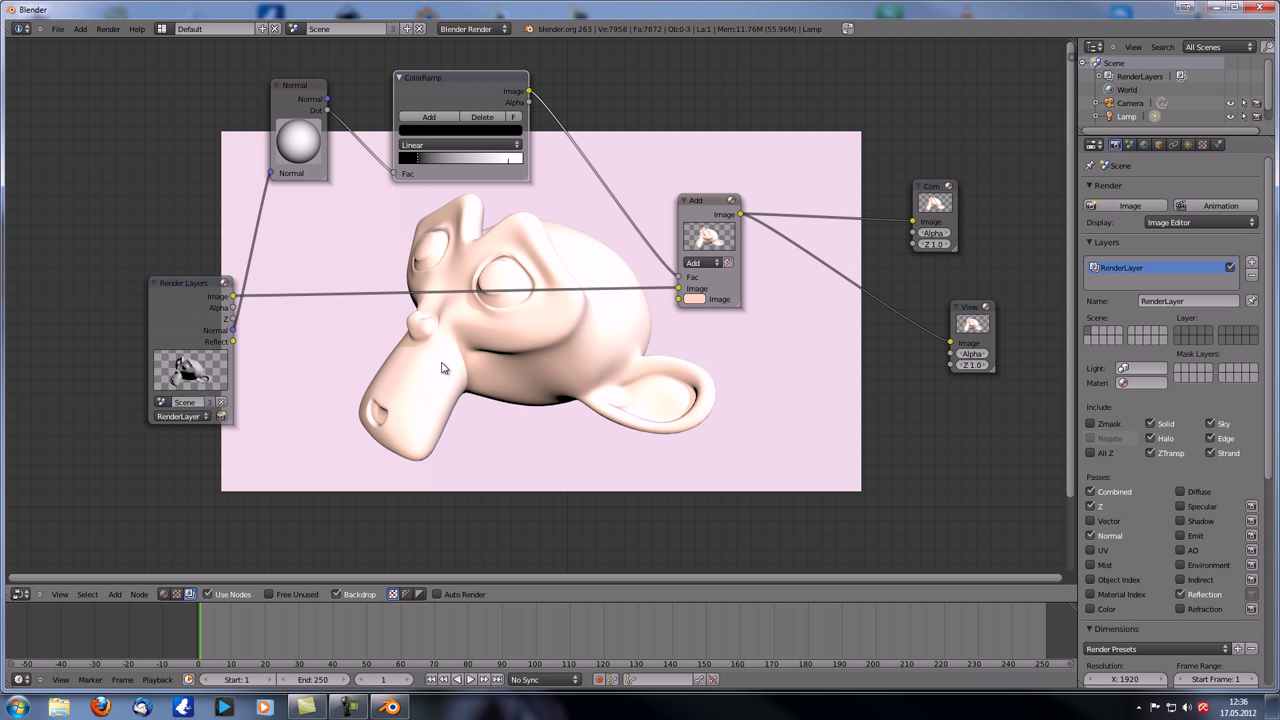
drag(508, 161, 491, 167)
- Try several directions for the Normal node's sphere to compare how the peach light falls on the monkey
mouse_move(310, 142)
mouse_down()
mouse_move(312, 170)
mouse_move(313, 146)
mouse_move(252, 147)
mouse_move(325, 101)
mouse_move(296, 158)
mouse_up()
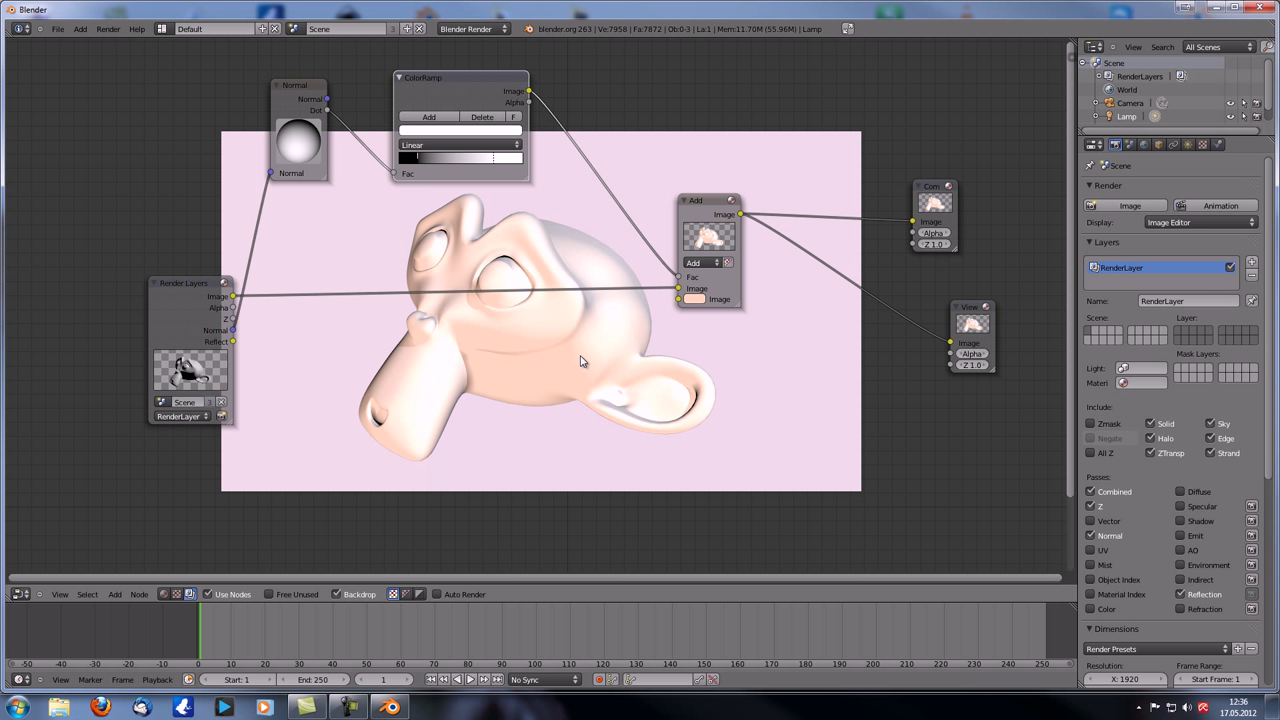
mouse_move(304, 149)
mouse_down()
mouse_move(296, 158)
mouse_move(298, 140)
mouse_move(310, 150)
mouse_up()
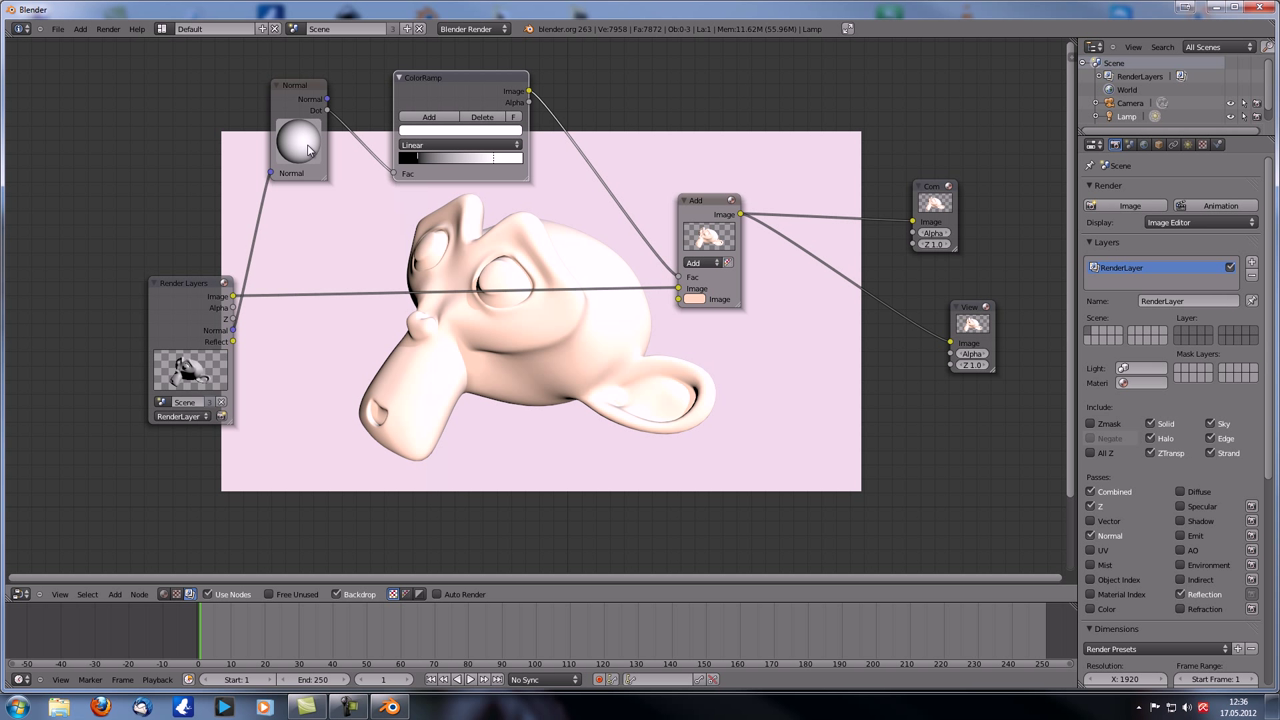
drag(309, 152, 301, 152)
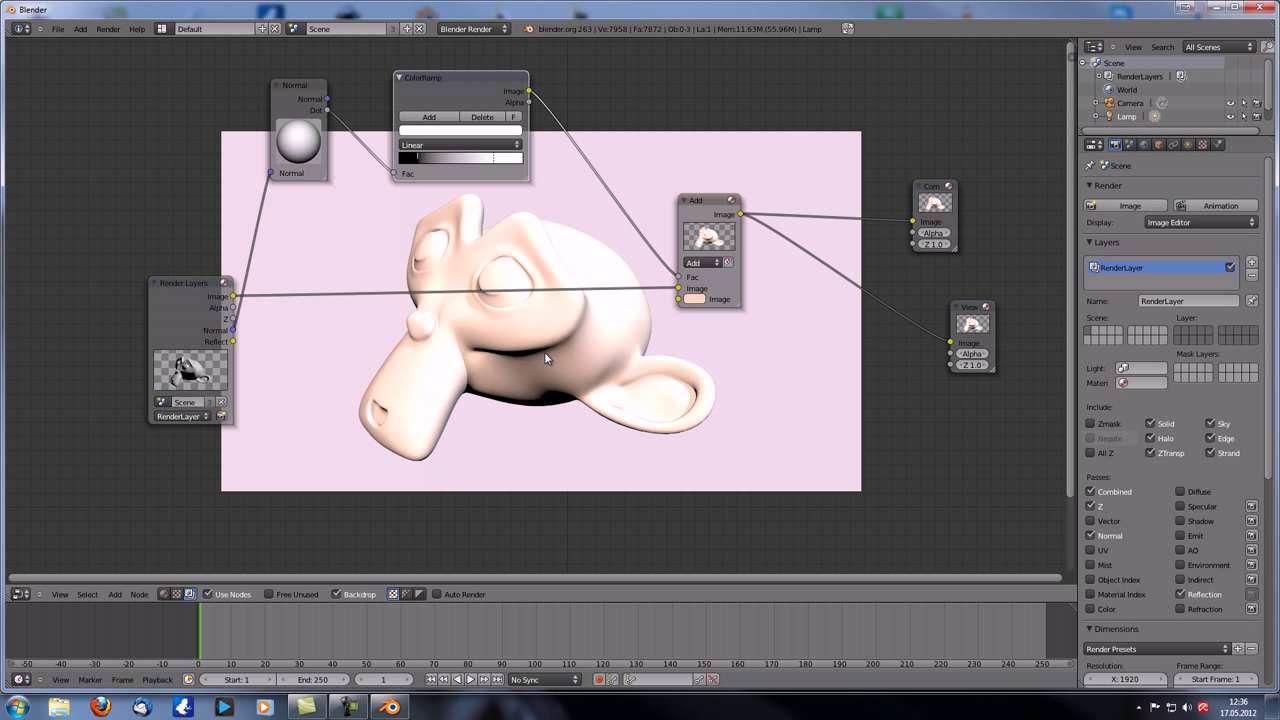
mouse_move(310, 136)
mouse_down()
mouse_move(299, 164)
mouse_move(296, 140)
mouse_up()
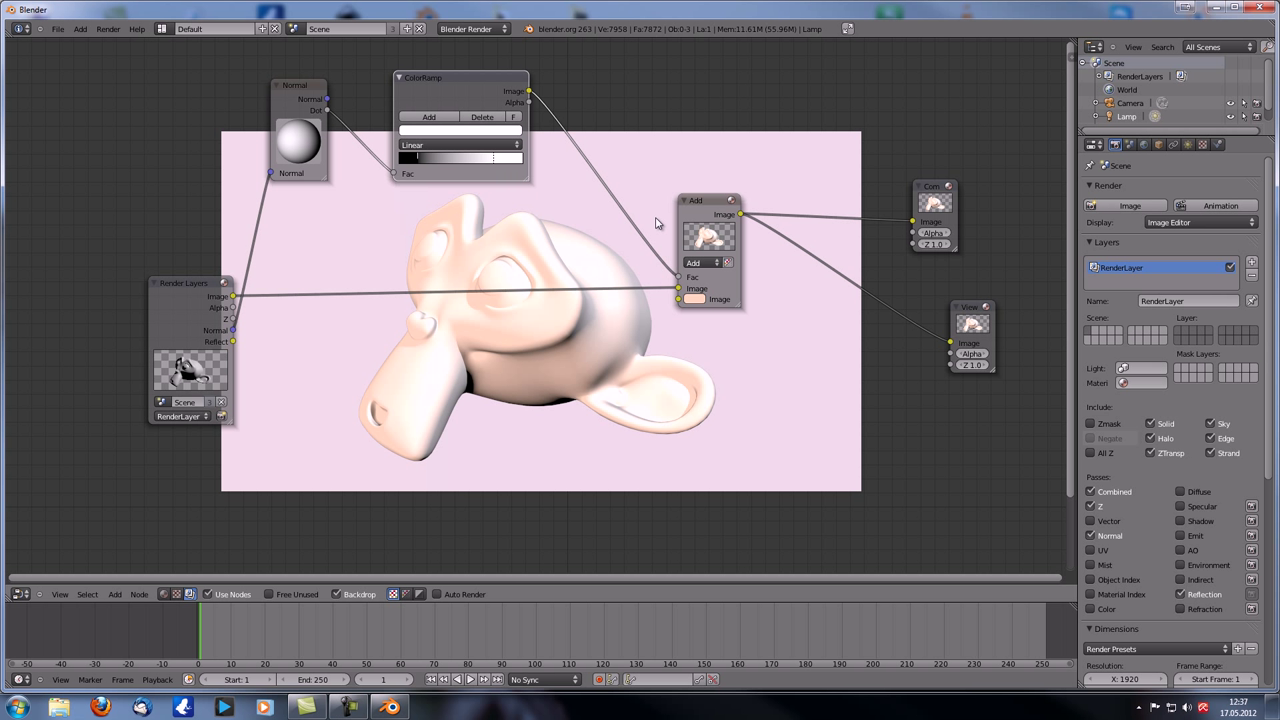
- Darken the ColorRamp's white stop to a grey of 0.323 and turn the Normal node's sphere to be lit from the upper left
click(497, 132)
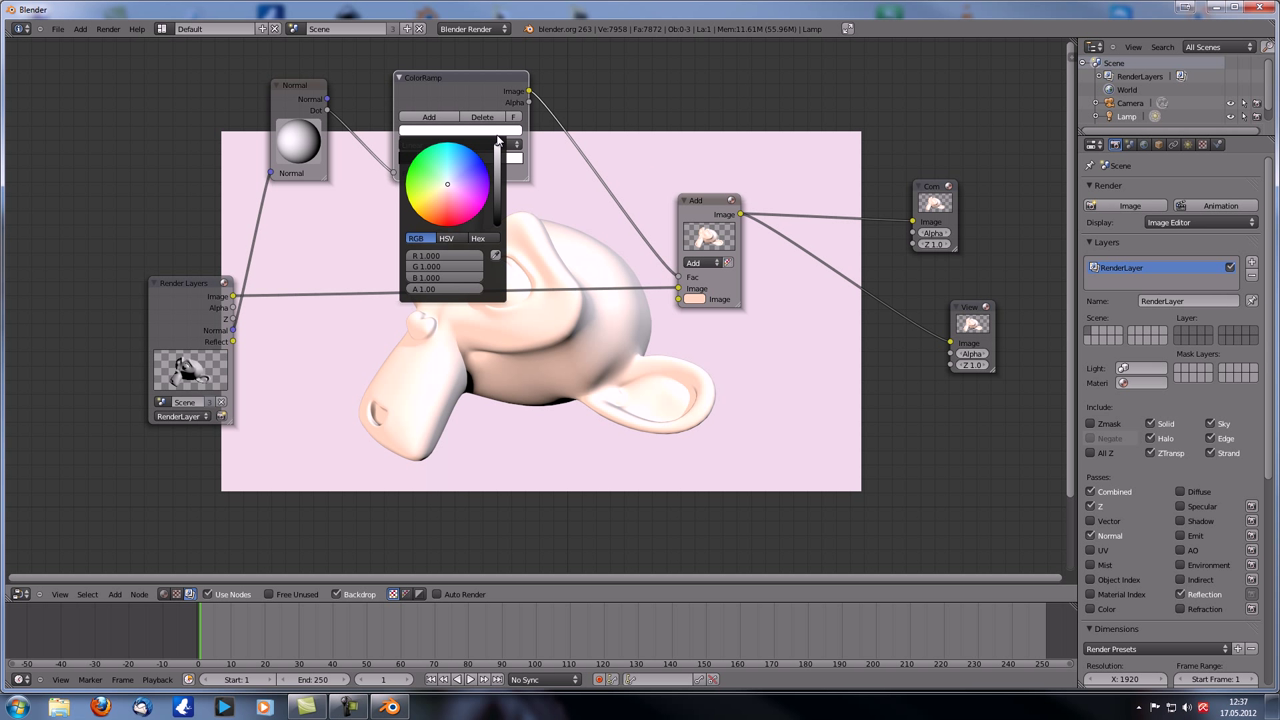
drag(497, 160, 497, 178)
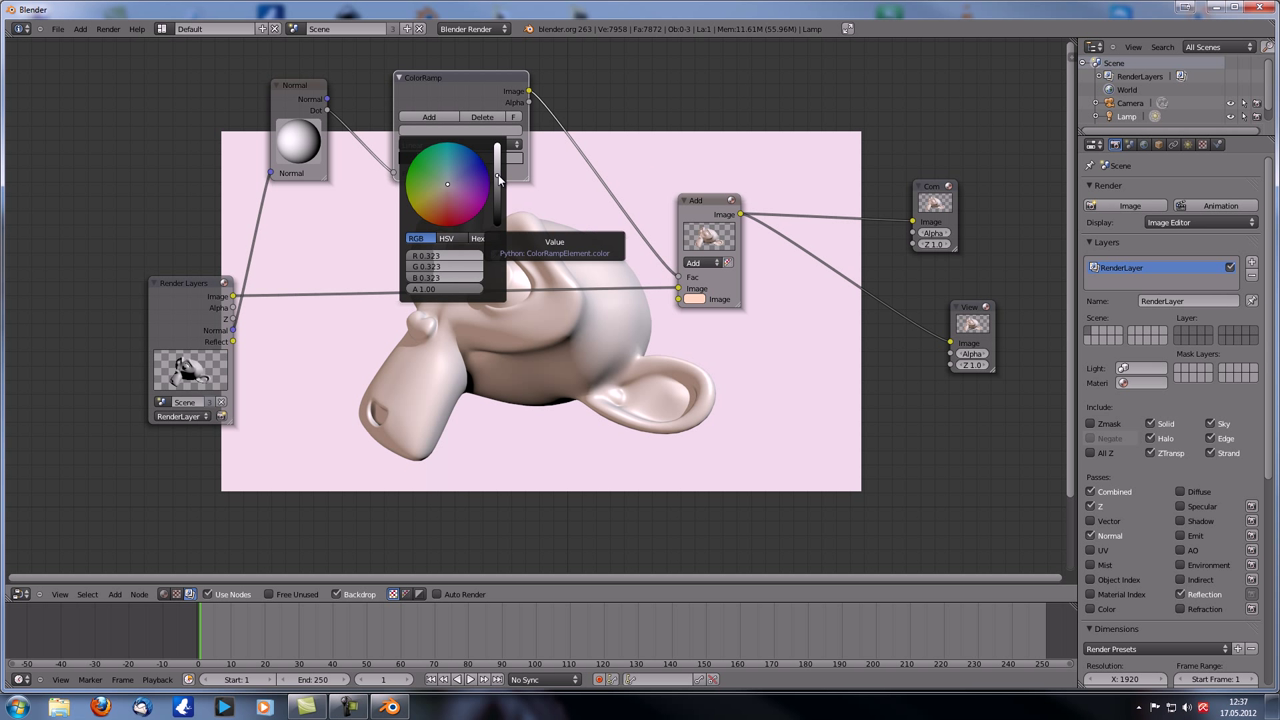
mouse_move(298, 148)
mouse_down()
mouse_move(311, 199)
mouse_move(325, 144)
mouse_up()
drag(319, 77, 294, 97)
mouse_move(295, 160)
mouse_down()
mouse_move(307, 142)
mouse_move(284, 156)
mouse_up()
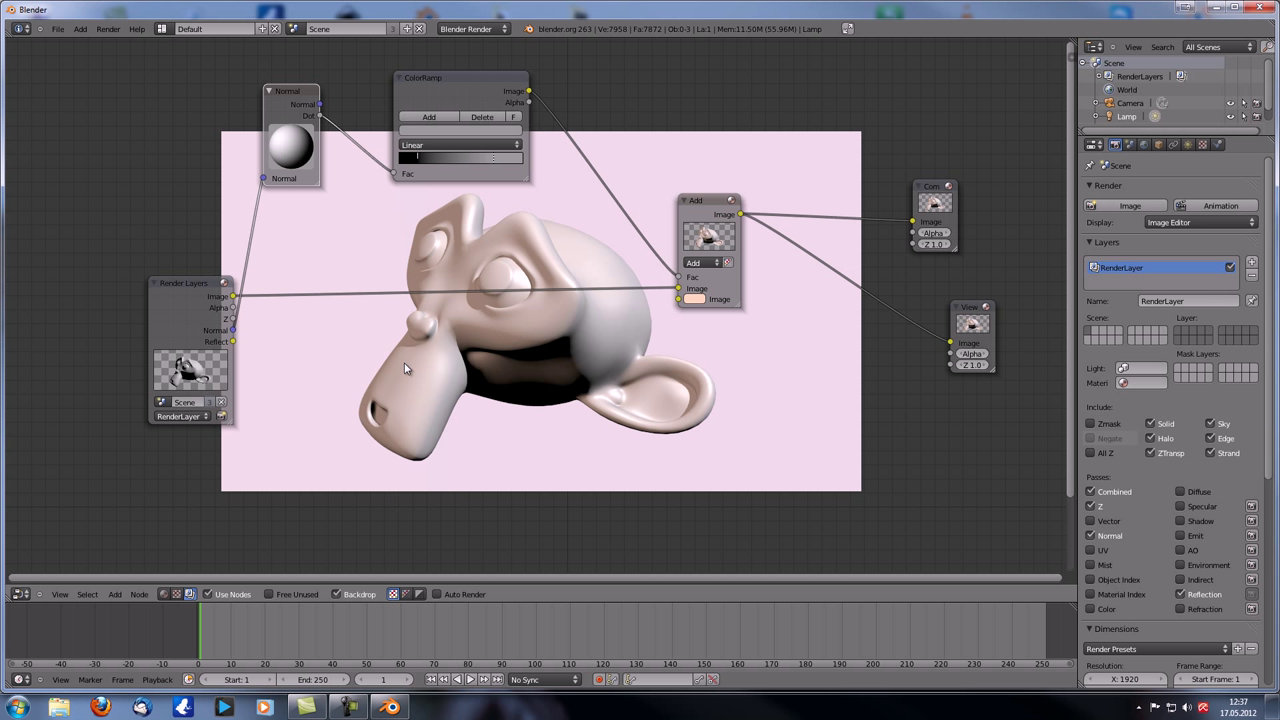
- Spread out the node tree by moving the Render Layers node down and left and the Normal node up and left
drag(172, 295, 110, 322)
scroll(505, 236, down, 3)
middle_drag(505, 236, 437, 307)
drag(268, 202, 237, 127)
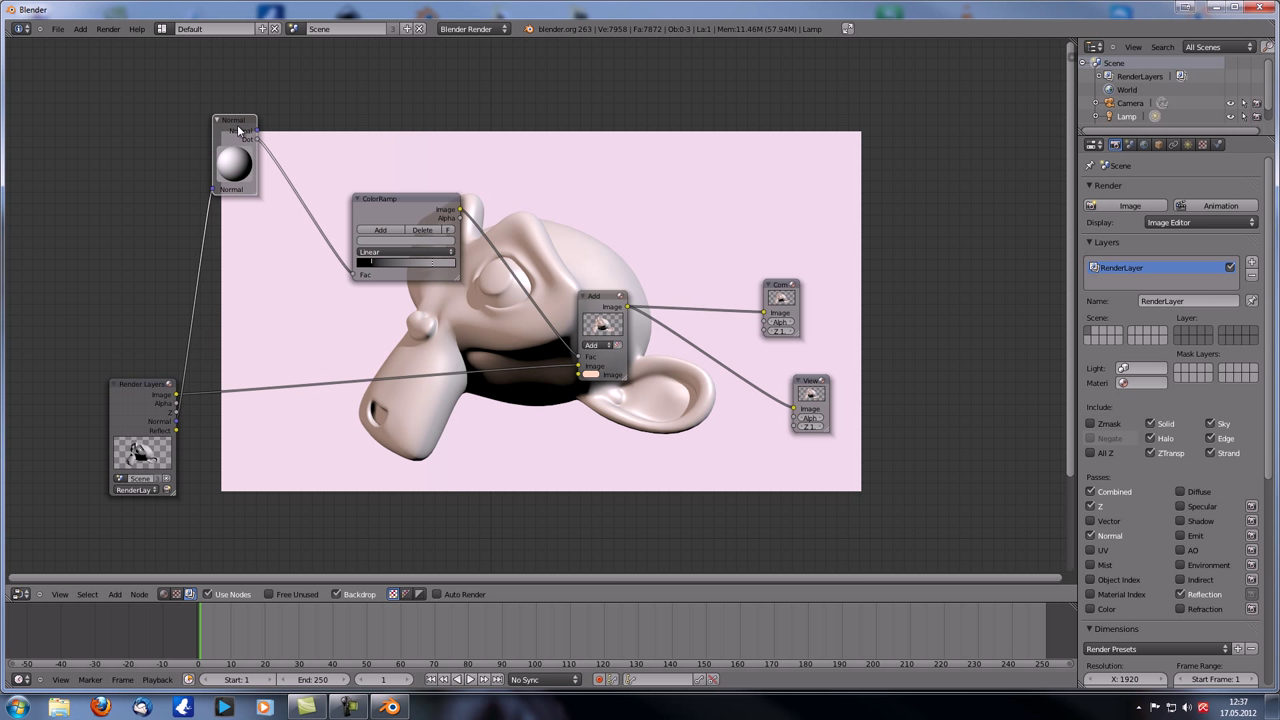
- Cut the ColorRamp's links to the Normal and Add nodes and move the ColorRamp above the rendered image
ctrl+drag(336, 198, 336, 290)
ctrl+drag(514, 219, 505, 300)
drag(402, 198, 408, 73)
- Add a Vector Curves node and place it between the Normal and Add nodes, below the ColorRamp
key(shift+a)
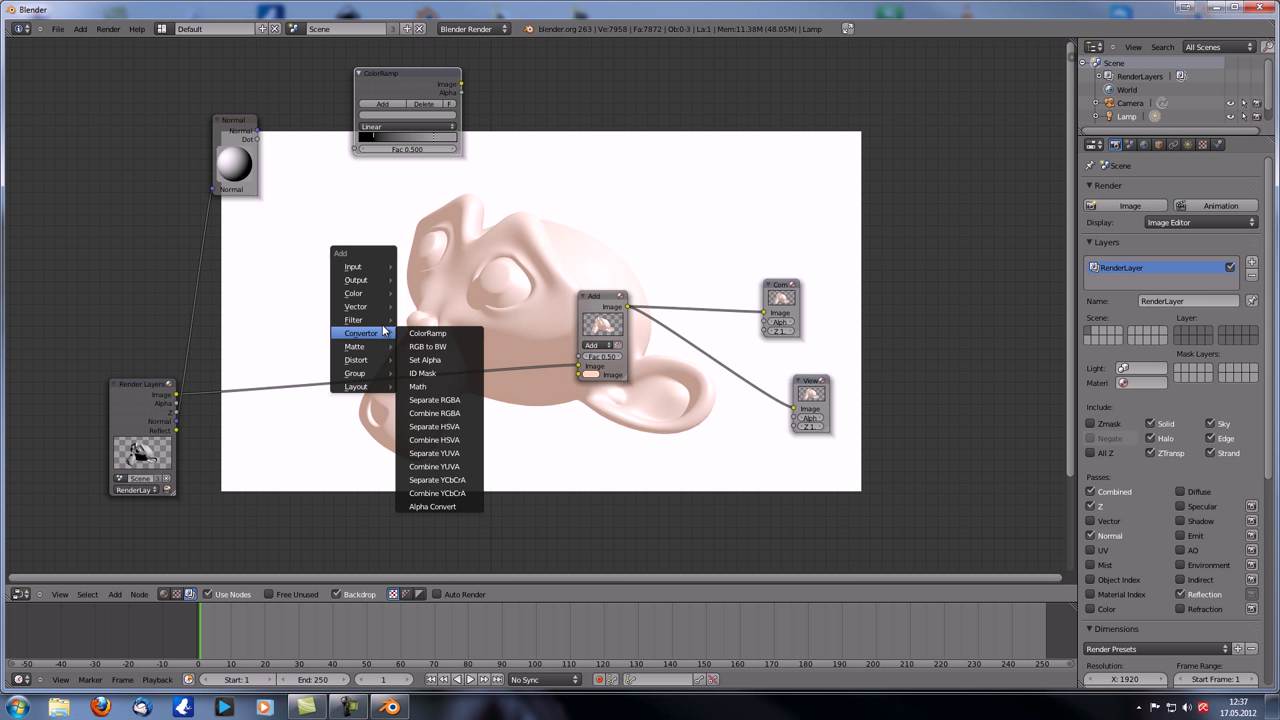
mouse_move(369, 306)
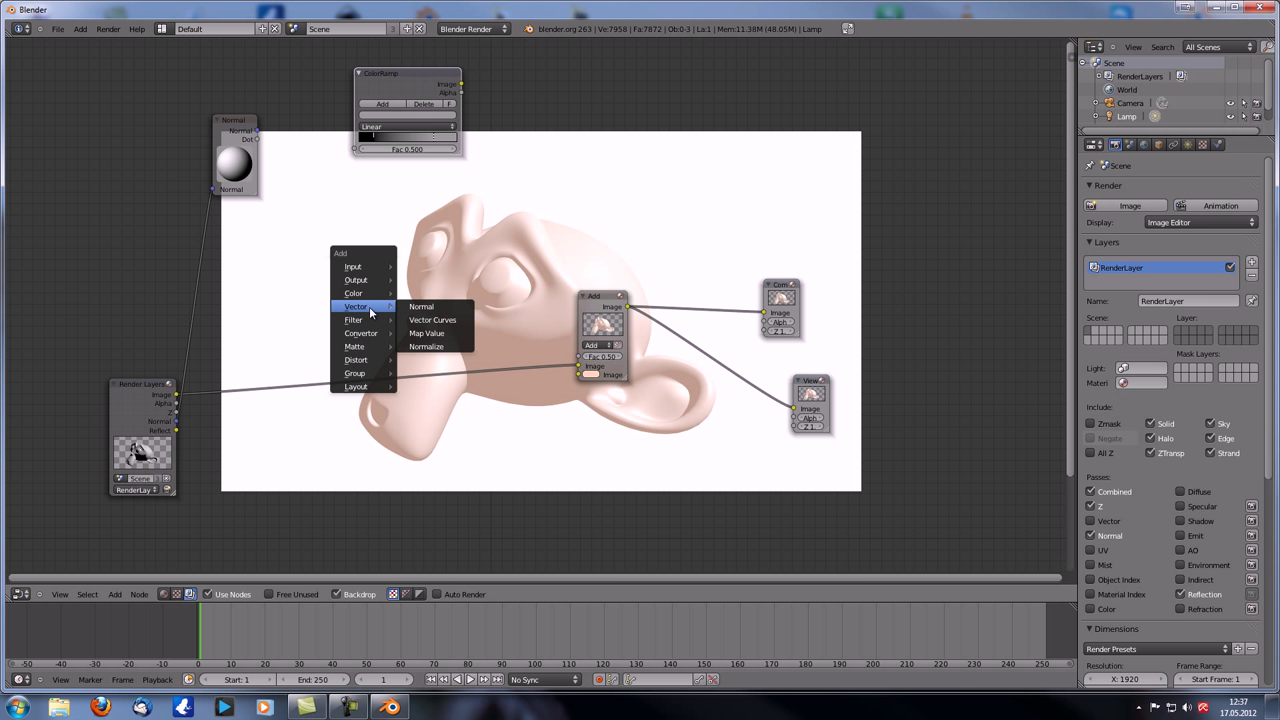
click(446, 323)
click(416, 226)
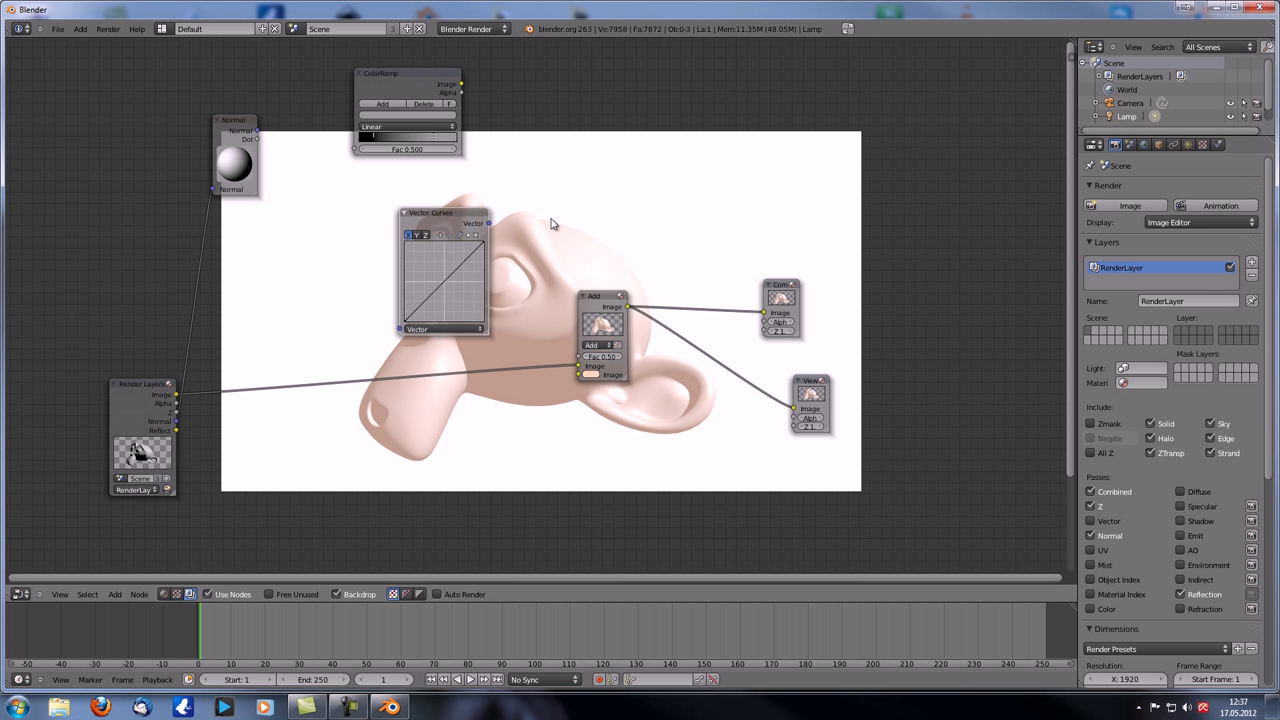
- Reconnect the Normal node's Dot output to the ColorRamp's Fac and shift the Normal, ColorRamp and Vector Curves nodes to the left
drag(258, 131, 380, 166)
drag(258, 139, 360, 154)
key(g)
click(421, 103)
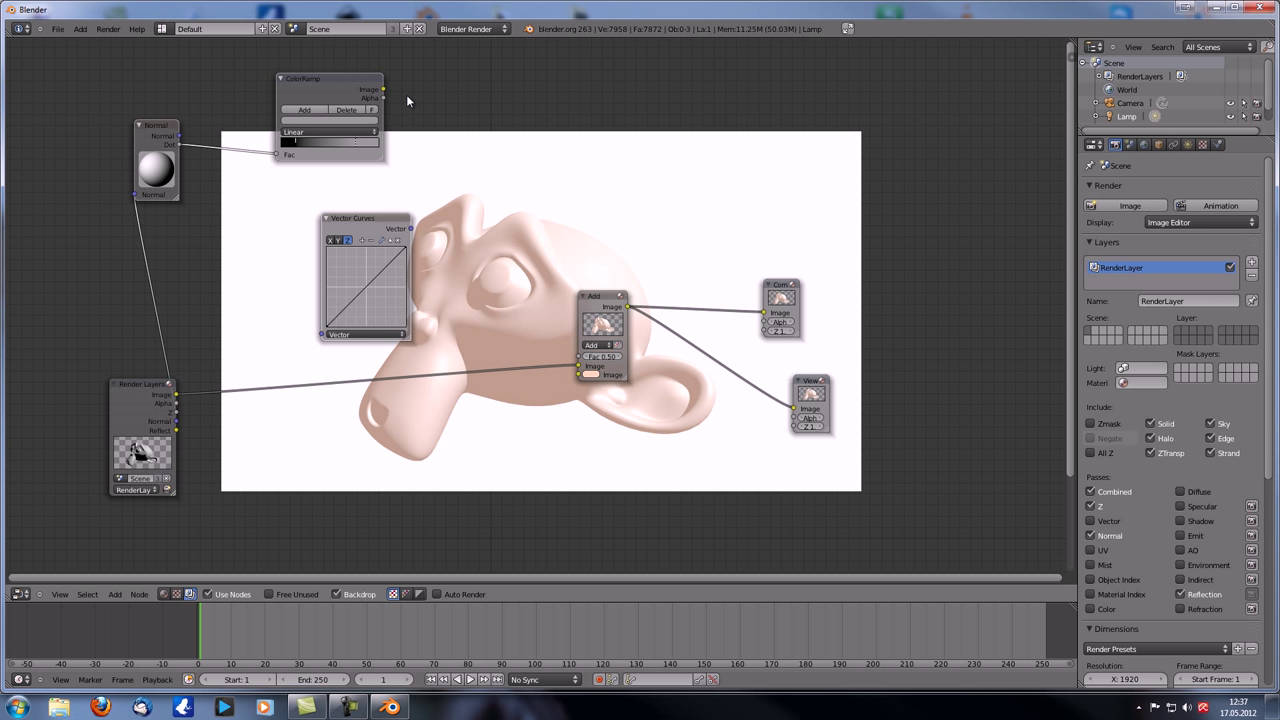
- Feed the ColorRamp's Image output into the Add node's Fac, regroup the Normal and Vector Curves nodes, and preview the ColorRamp in the Viewer
drag(384, 90, 577, 357)
middle_drag(580, 254, 674, 231)
drag(457, 210, 340, 216)
drag(250, 104, 305, 96)
drag(387, 201, 247, 205)
ctrl+shift+click(444, 52)
- Relink the Render Layers' Normal output to the Normal node and insert Vector Curves between the Render Layers' Image output and the Add node
click(255, 207)
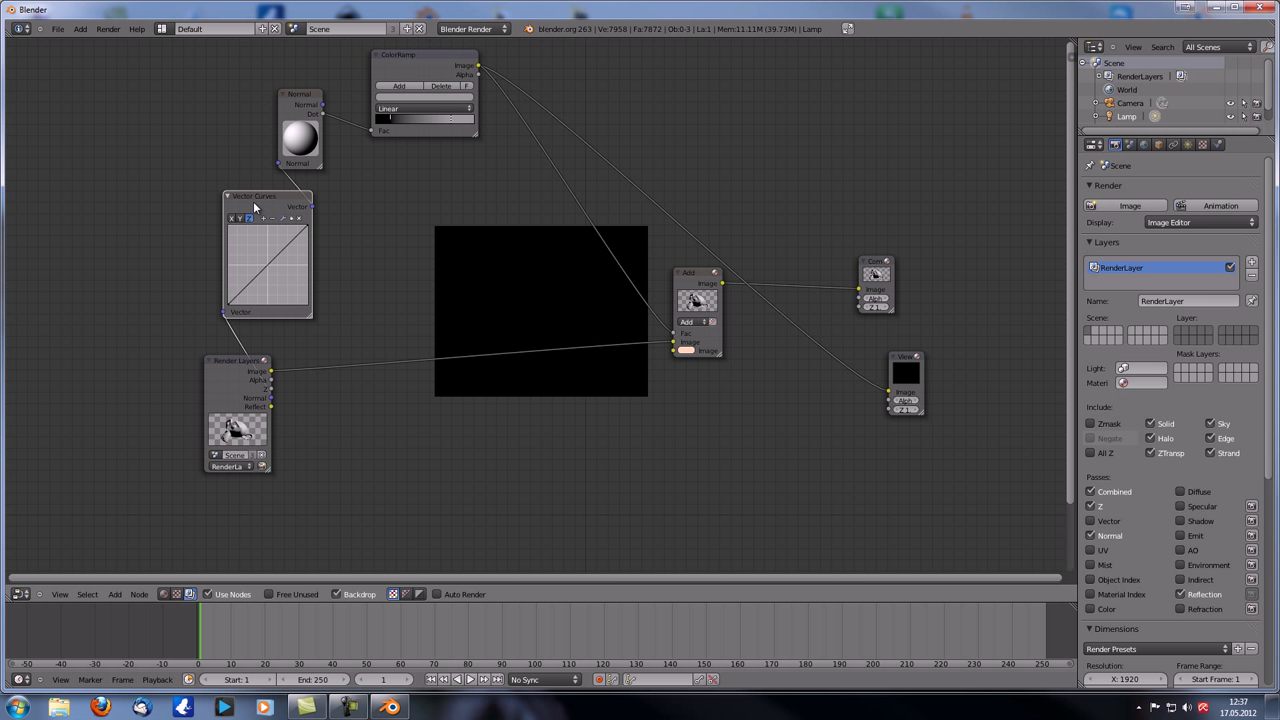
drag(225, 250, 371, 260)
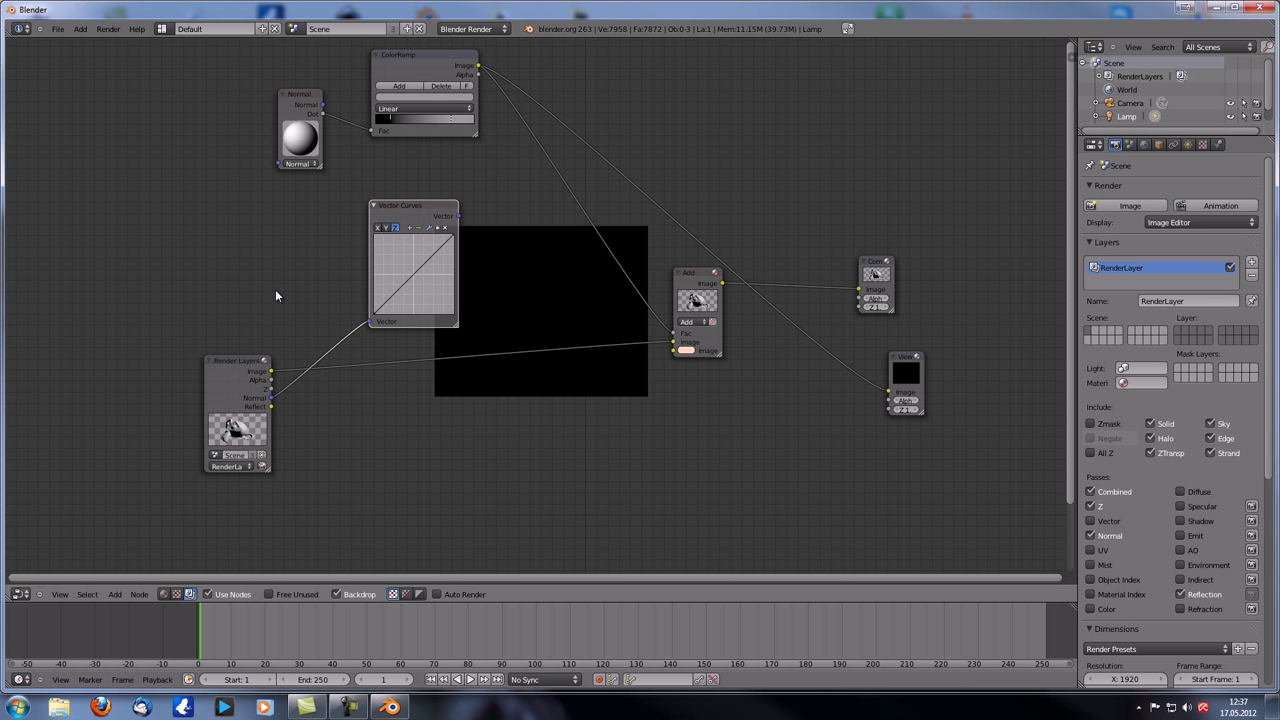
drag(277, 163, 276, 402)
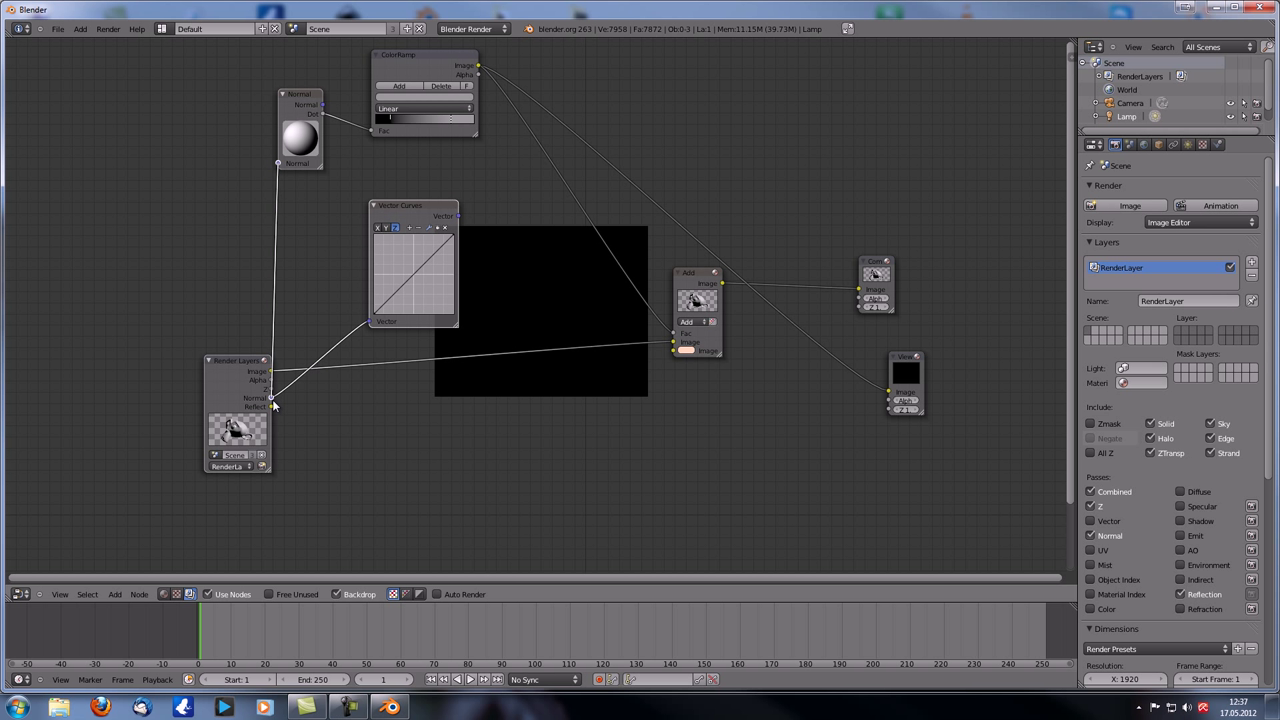
ctrl+drag(356, 359, 357, 362)
drag(416, 215, 499, 307)
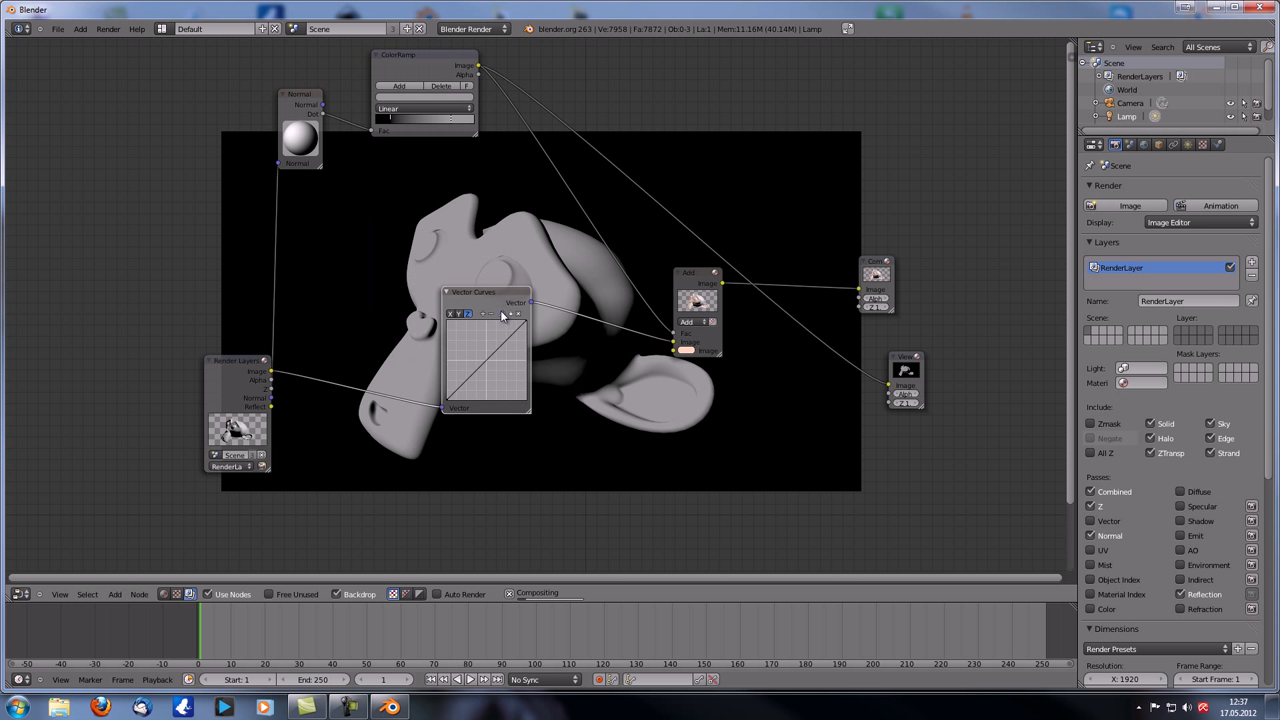
ctrl+shift+click(502, 298)
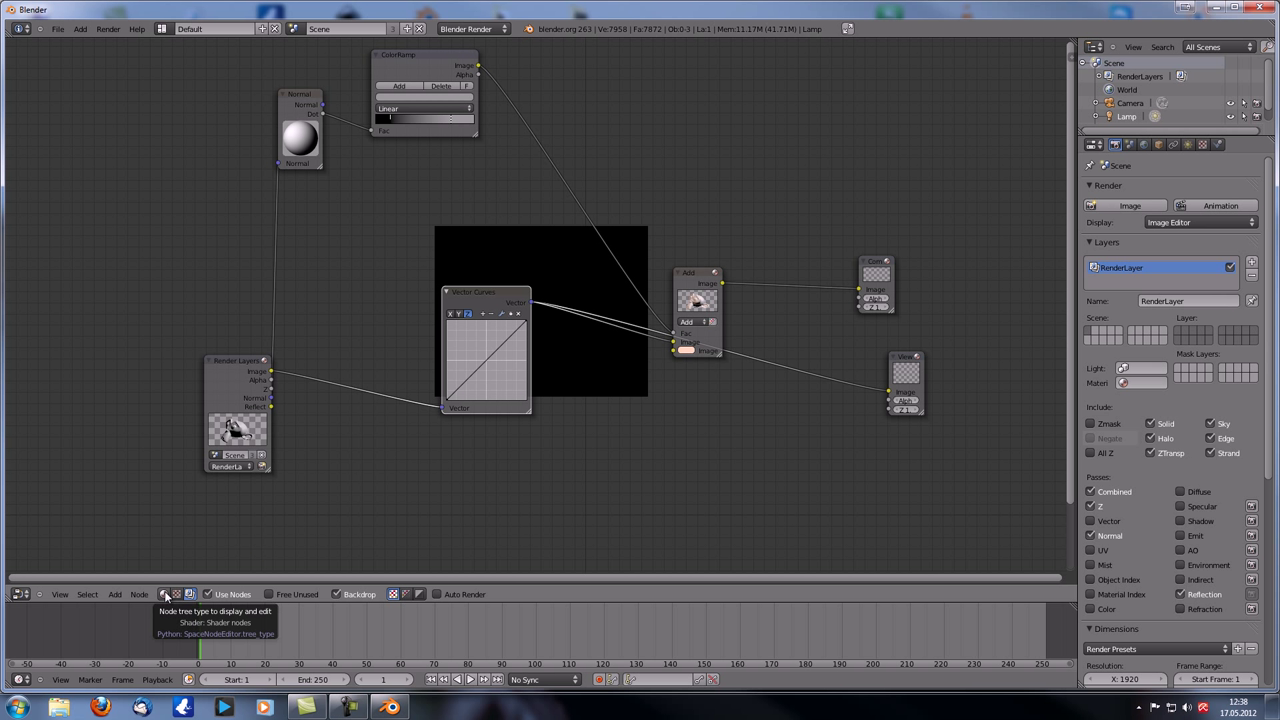
- Detach the Vector Curves and Normal nodes from the tree, park them at the top, and cut the Viewer's link
drag(481, 286, 745, 8)
mouse_move(321, 108)
mouse_down()
mouse_move(506, 112)
mouse_move(671, 41)
mouse_up()
ctrl+drag(588, 54, 880, 135)
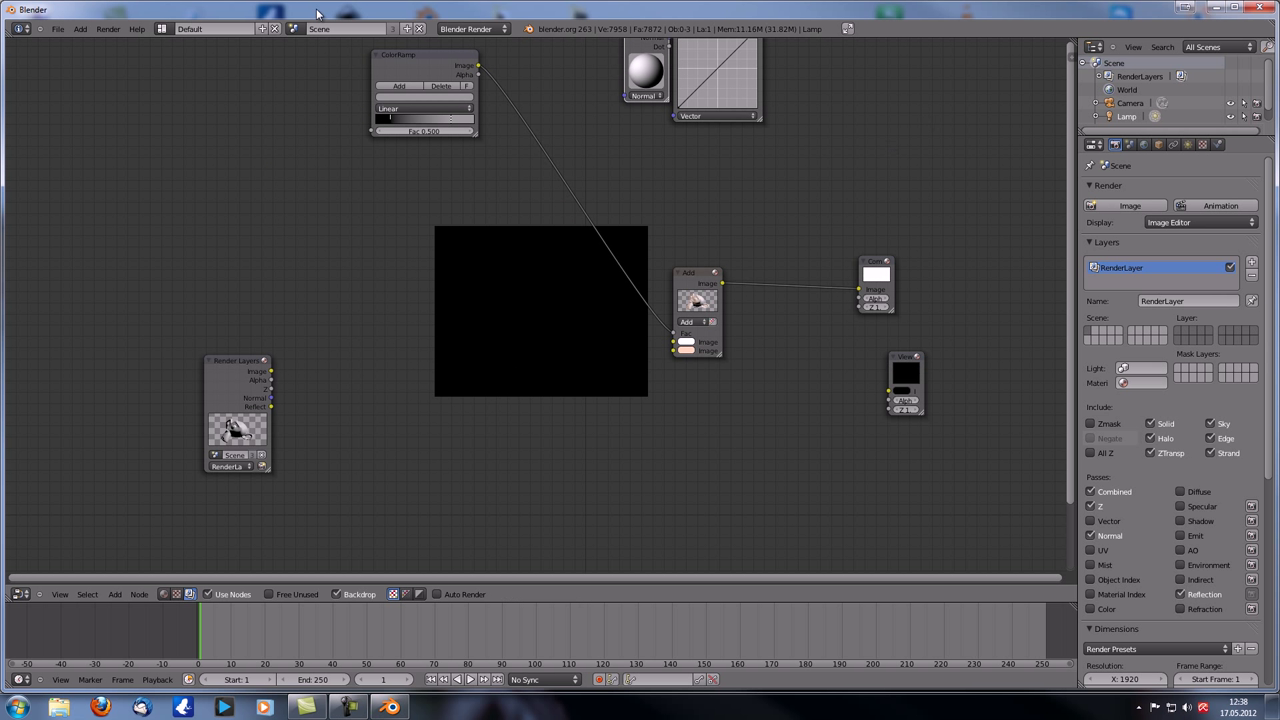
- Cut the ColorRamp's link to the Add node and delete the ColorRamp
drag(411, 59, 354, 156)
ctrl+drag(464, 142, 428, 188)
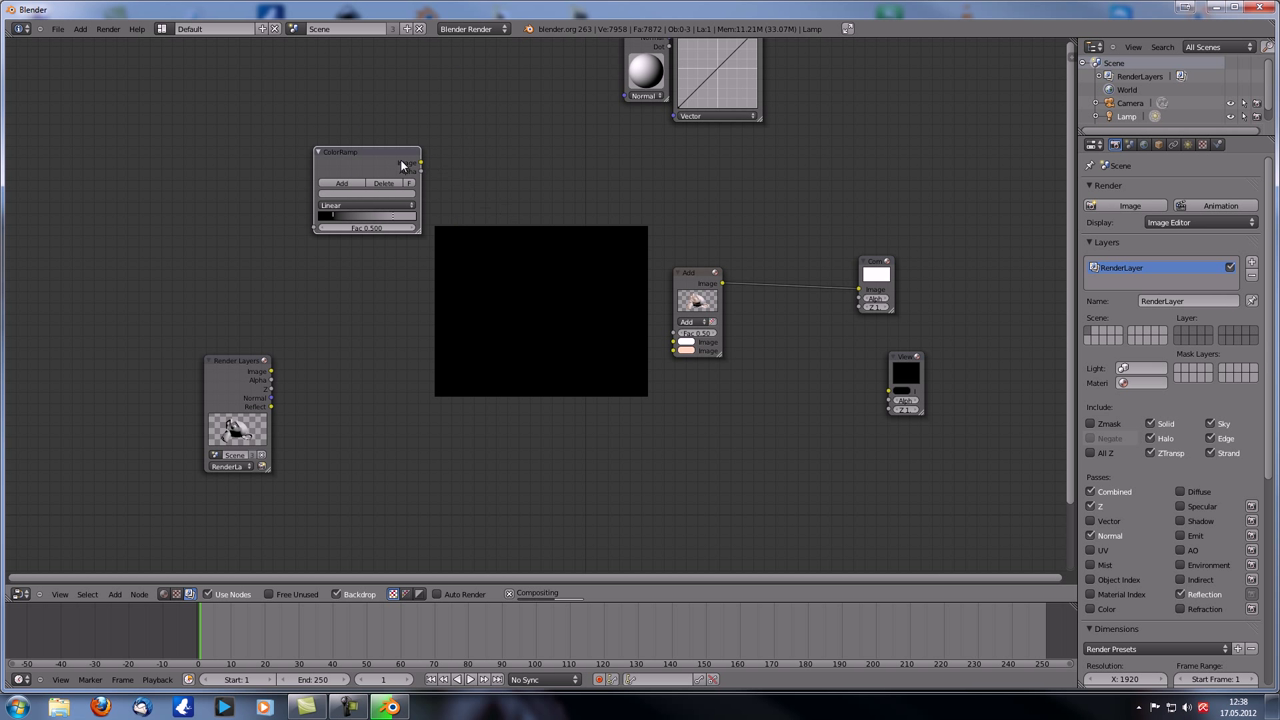
key(x)
- Move the Render Layers node up and add a Map Value node between it and the Add node
drag(697, 280, 695, 281)
drag(238, 366, 248, 217)
scroll(404, 240, up, 3)
middle_drag(429, 251, 393, 314)
scroll(373, 322, down, 2)
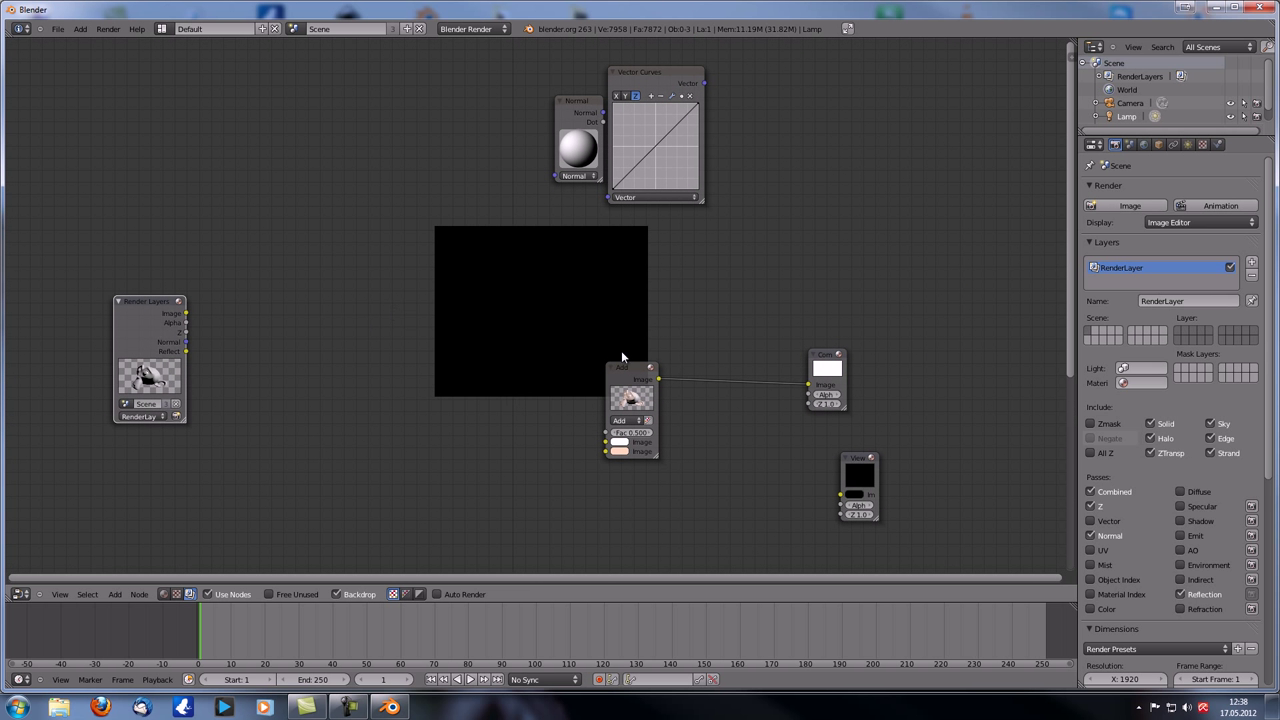
key(shift+a)
mouse_move(524, 362)
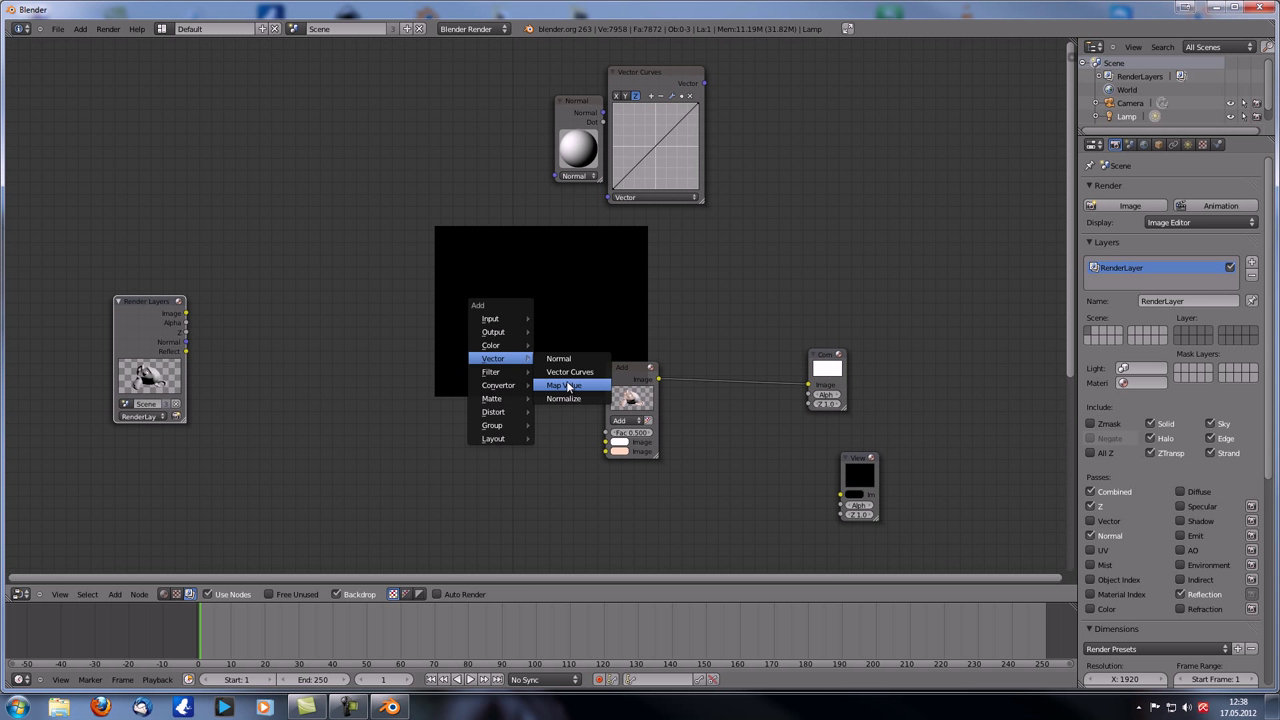
click(564, 385)
click(460, 296)
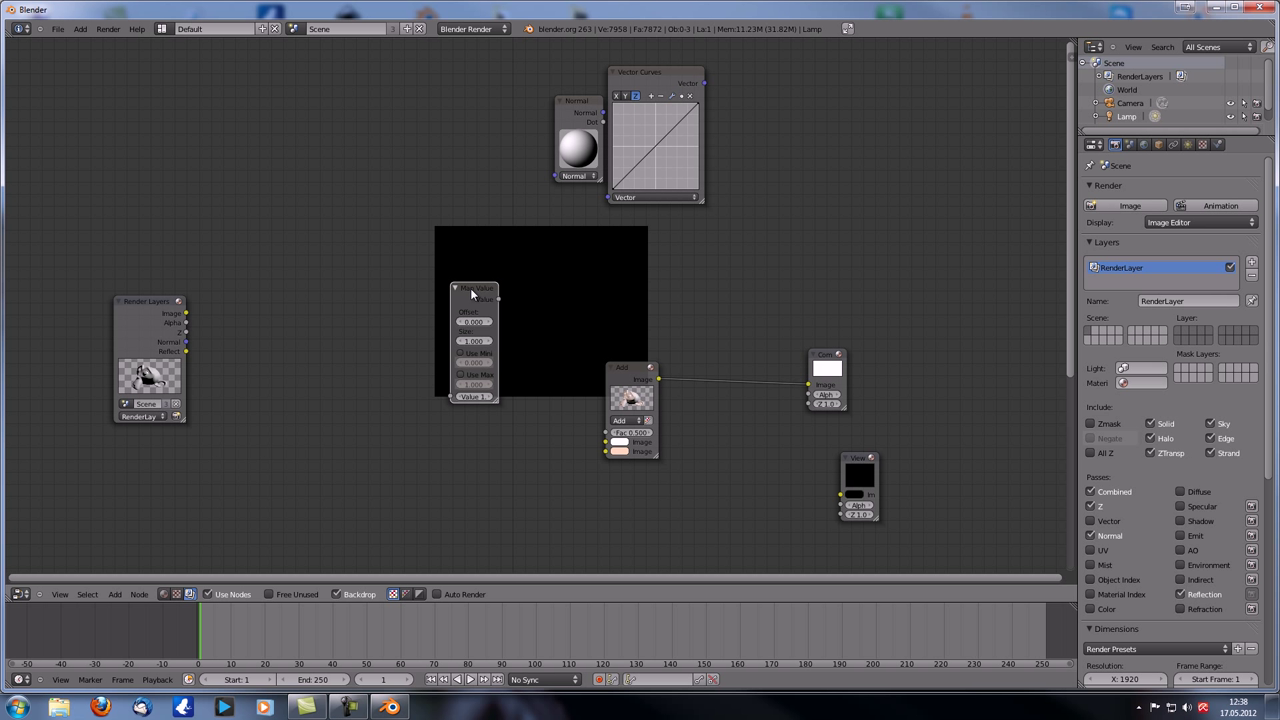
- Preview the Render Layers' Z output in the Viewer
click(187, 332)
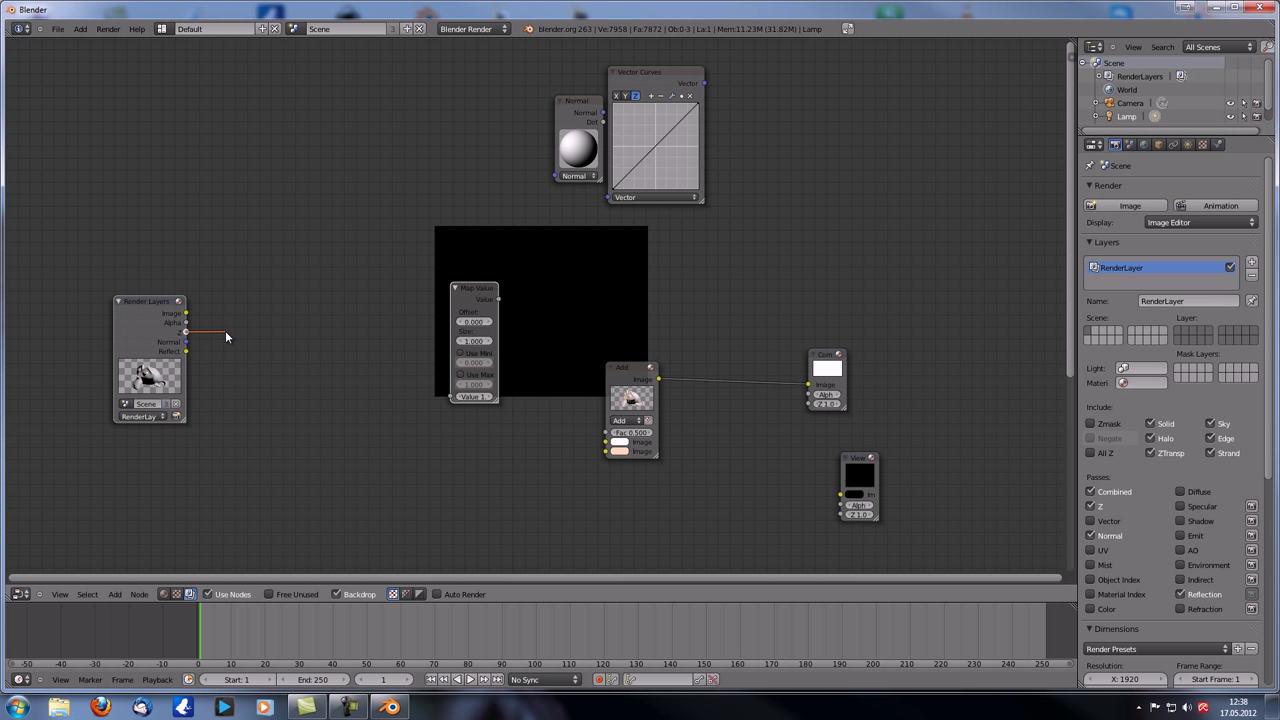
drag(225, 330, 186, 331)
mouse_move(186, 333)
mouse_down()
mouse_move(209, 337)
mouse_move(188, 332)
mouse_up()
ctrl+shift+click(165, 325)
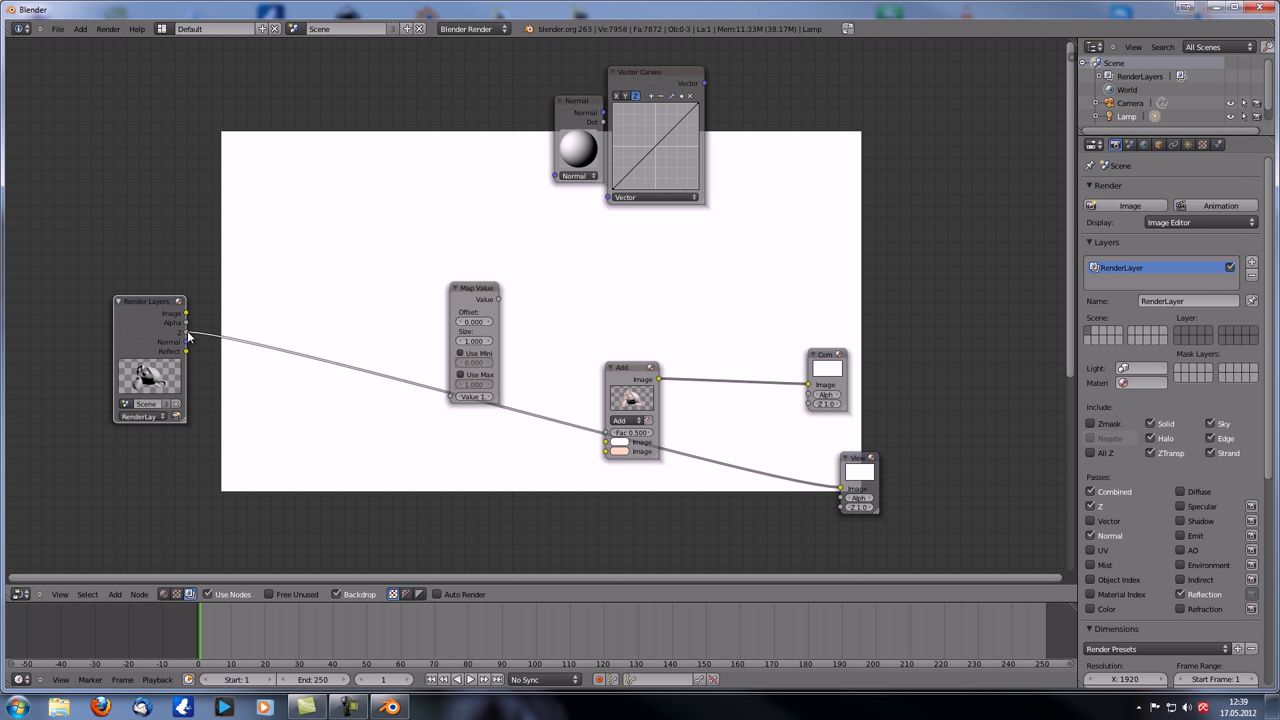
- Add a Normalize node beside the Map Value node and shift the Map Value, Add and Render Layers nodes upward
drag(464, 364, 479, 303)
key(shift+a)
mouse_move(420, 296)
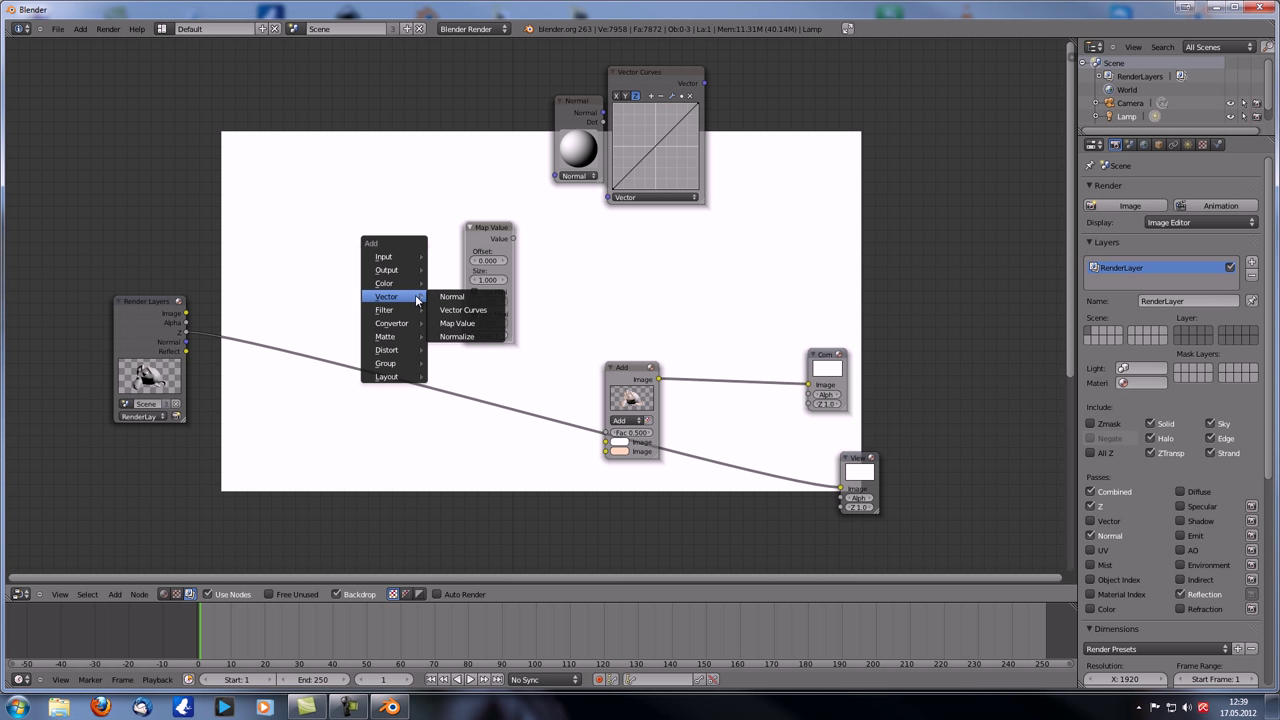
click(486, 336)
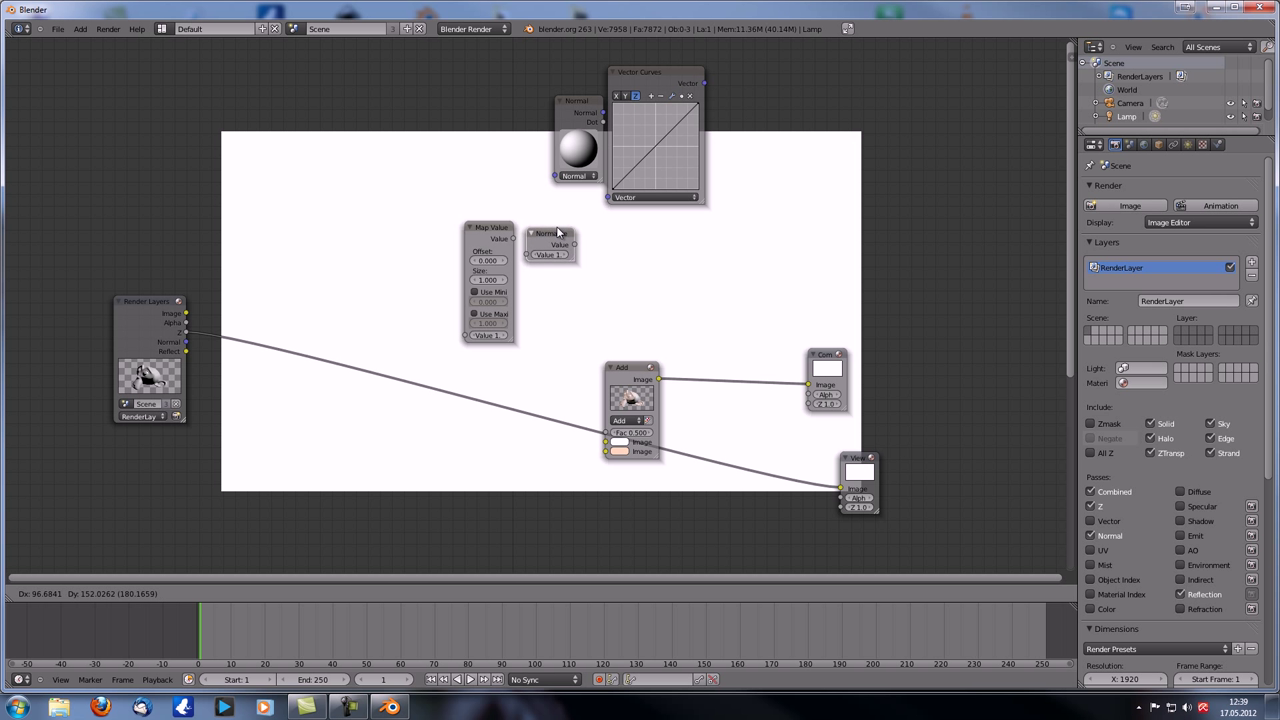
click(553, 226)
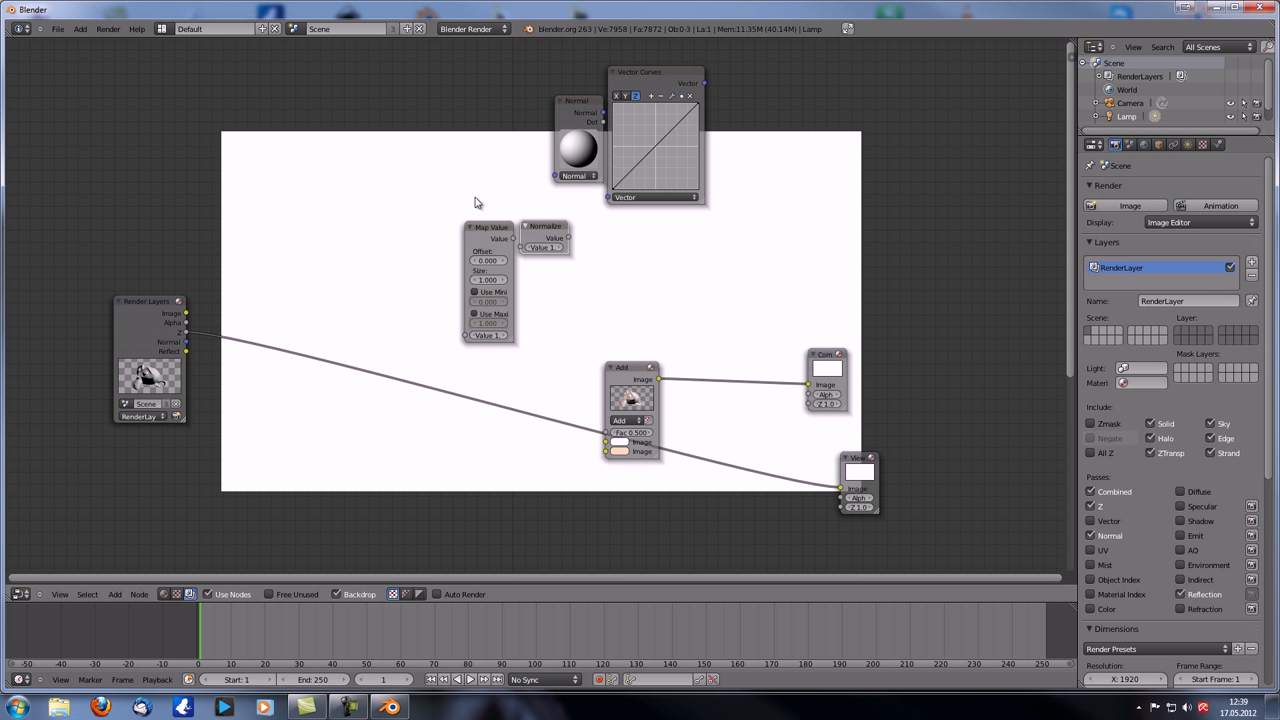
drag(616, 385, 635, 316)
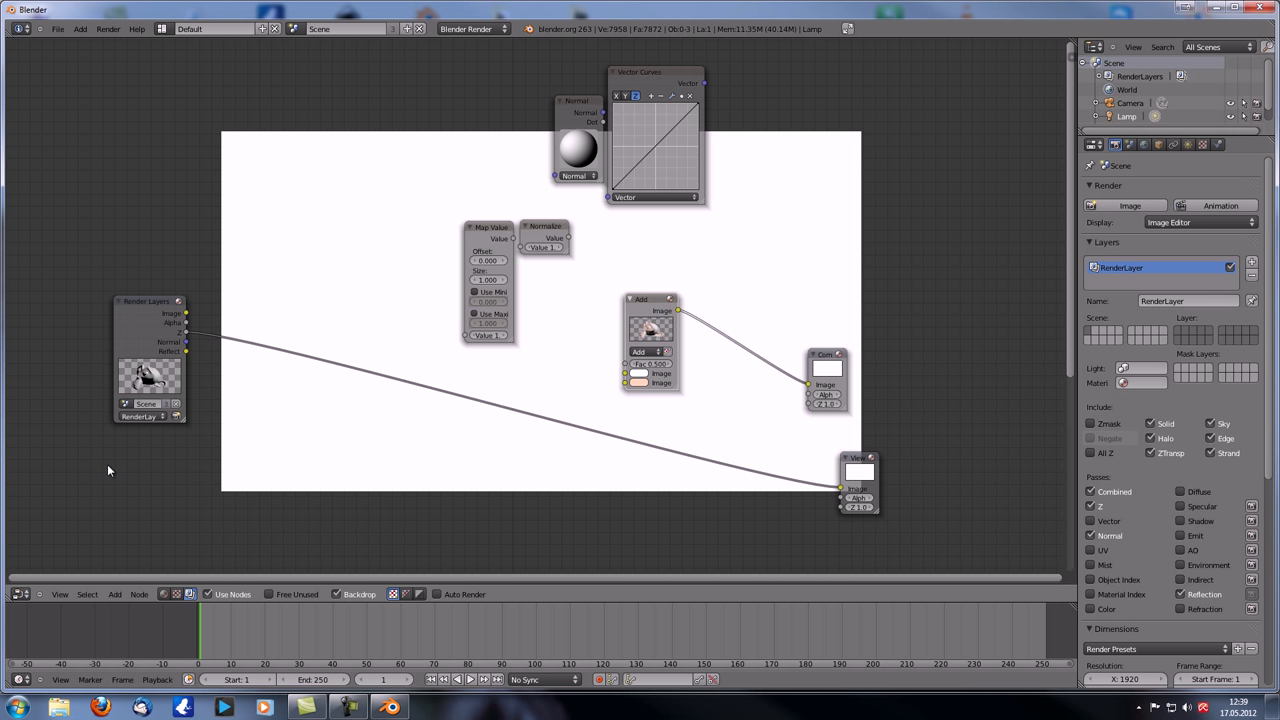
drag(166, 305, 124, 136)
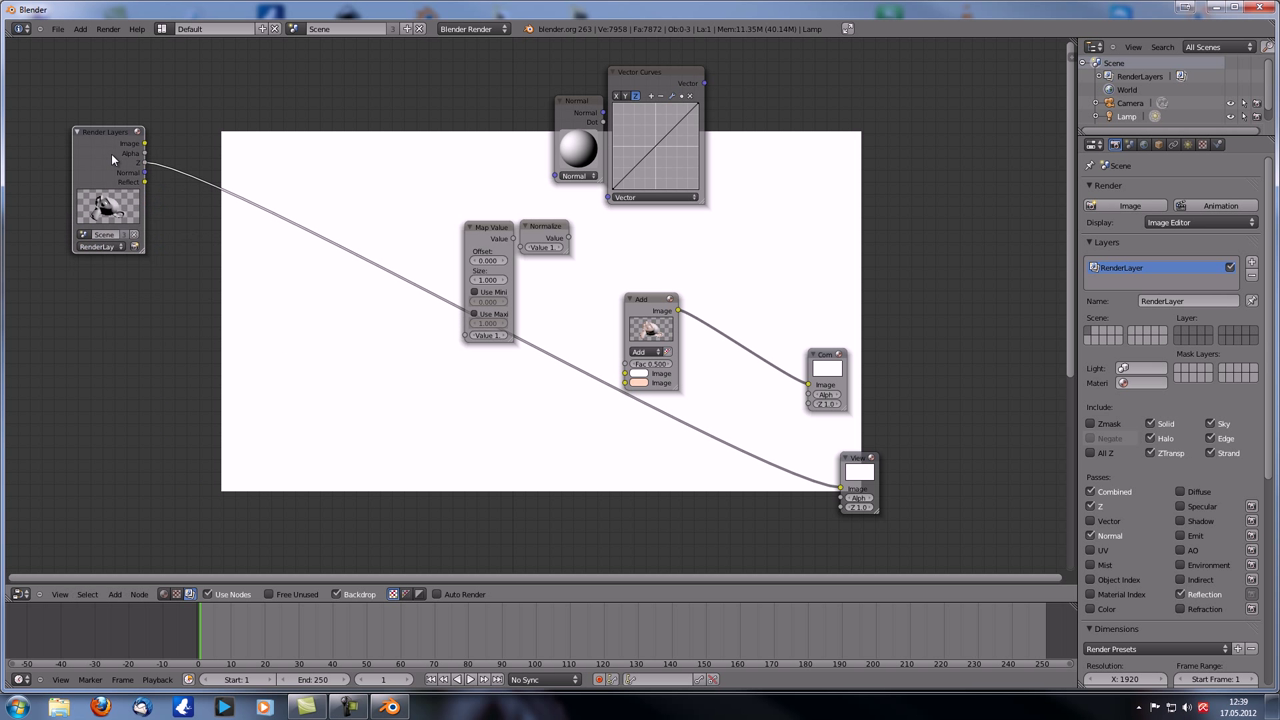
- Add four more render layers to the scene and leave the last one selected
click(1253, 263)
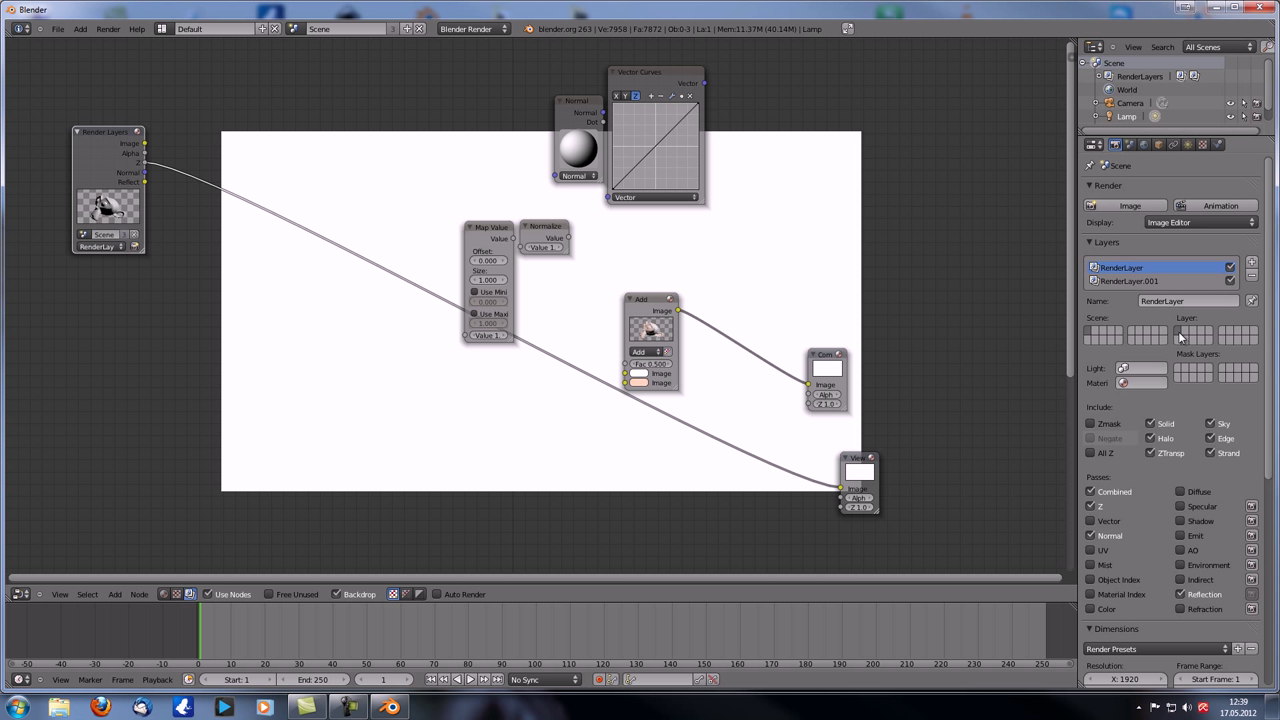
click(1146, 282)
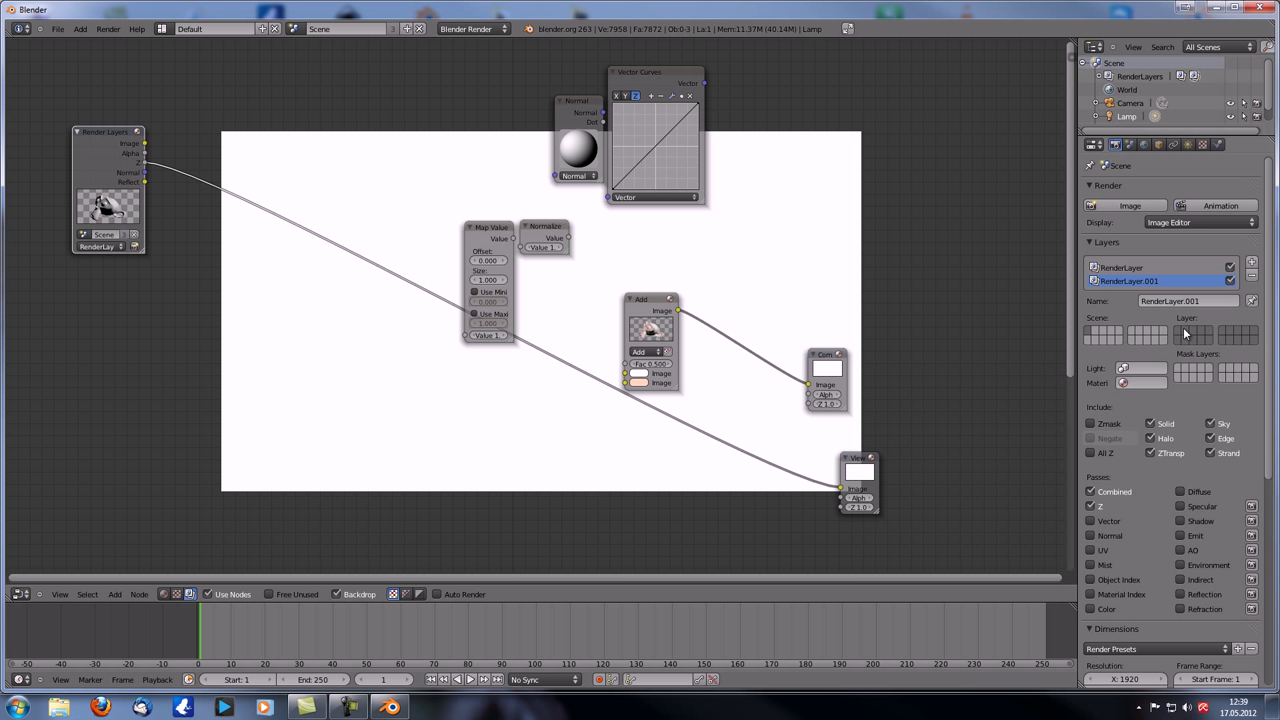
click(1256, 264)
click(1256, 264)
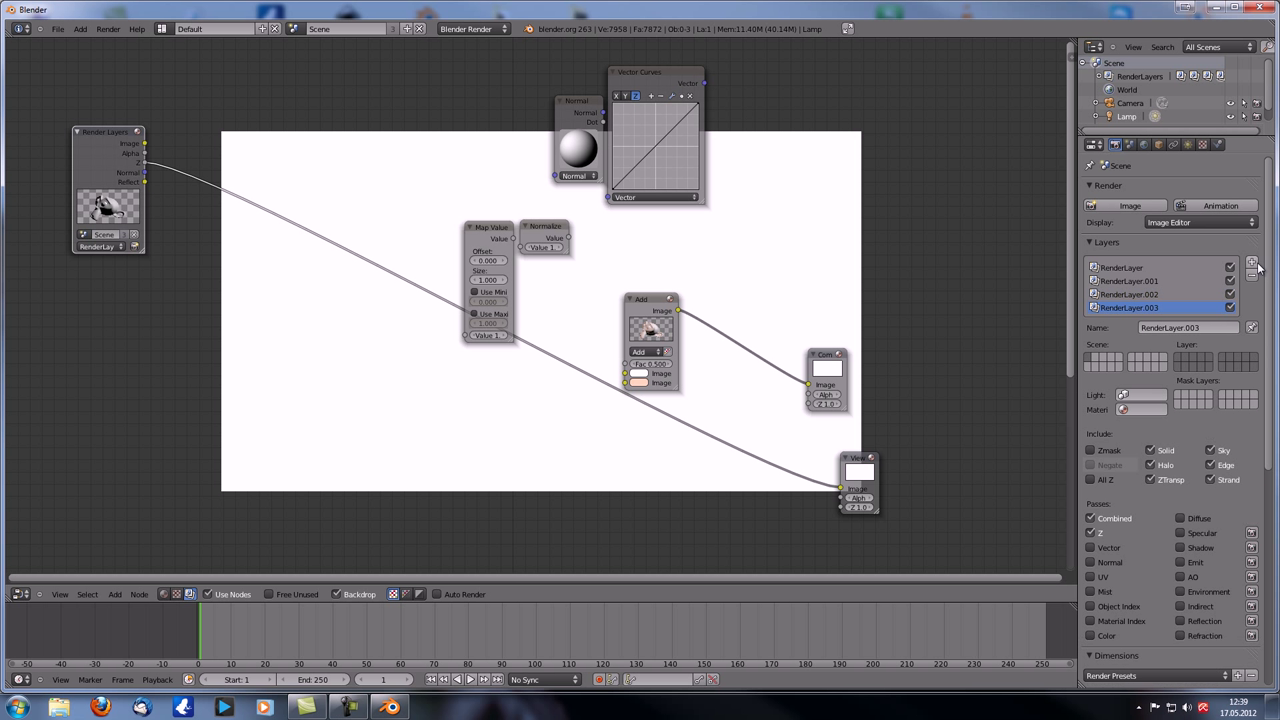
click(1256, 264)
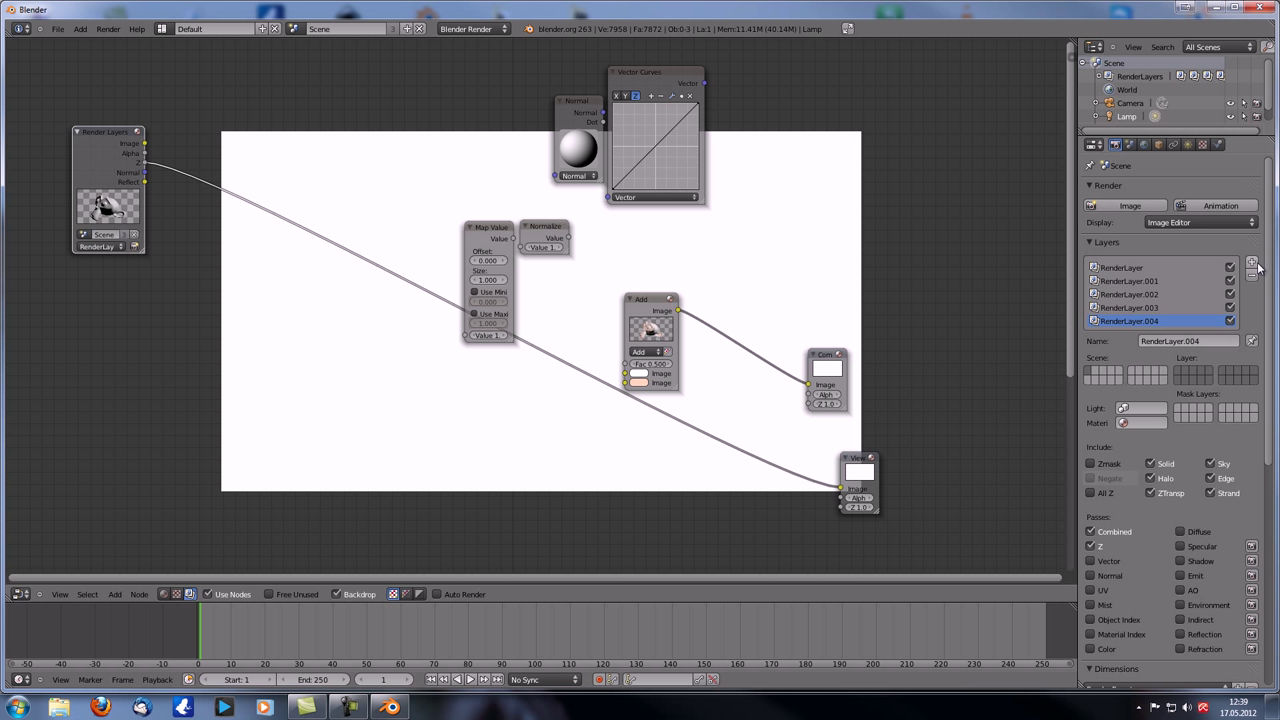
click(1163, 310)
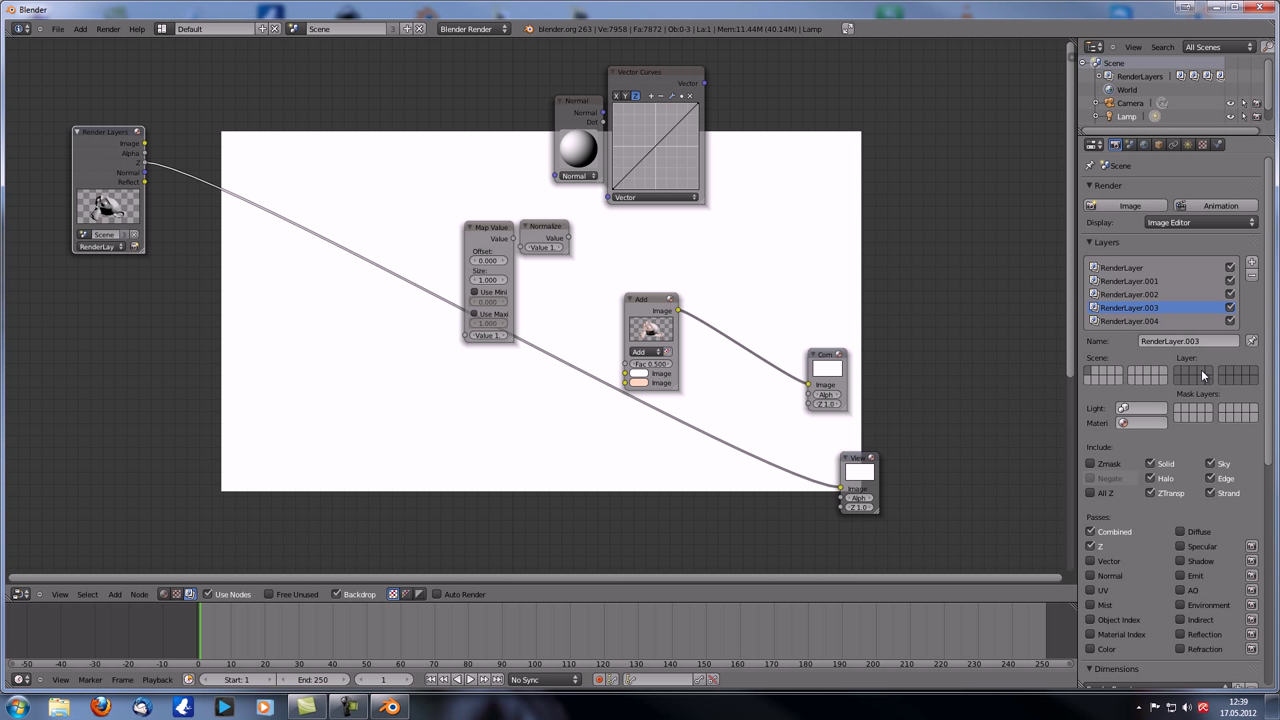
click(1160, 320)
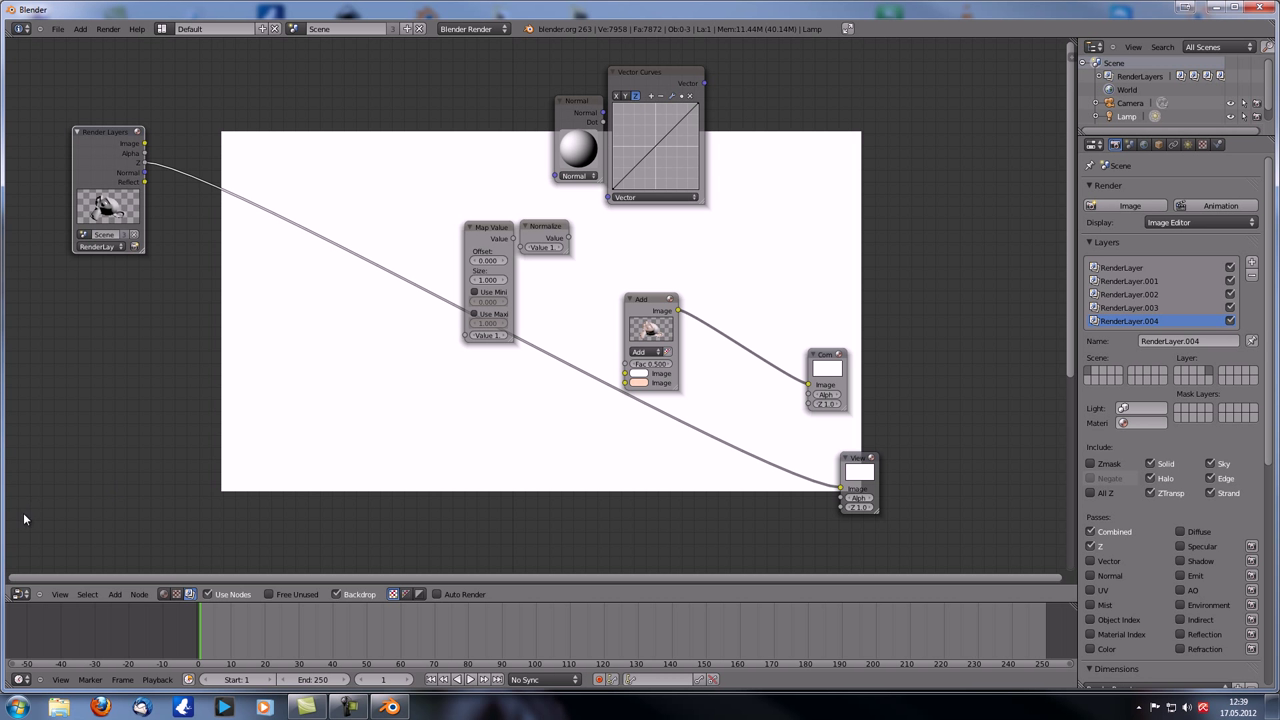
- Switch the node editor to the 3D View and show only the empty second scene layer
click(18, 594)
click(40, 582)
scroll(577, 363, down, 2)
middle_drag(577, 363, 494, 435)
click(410, 597)
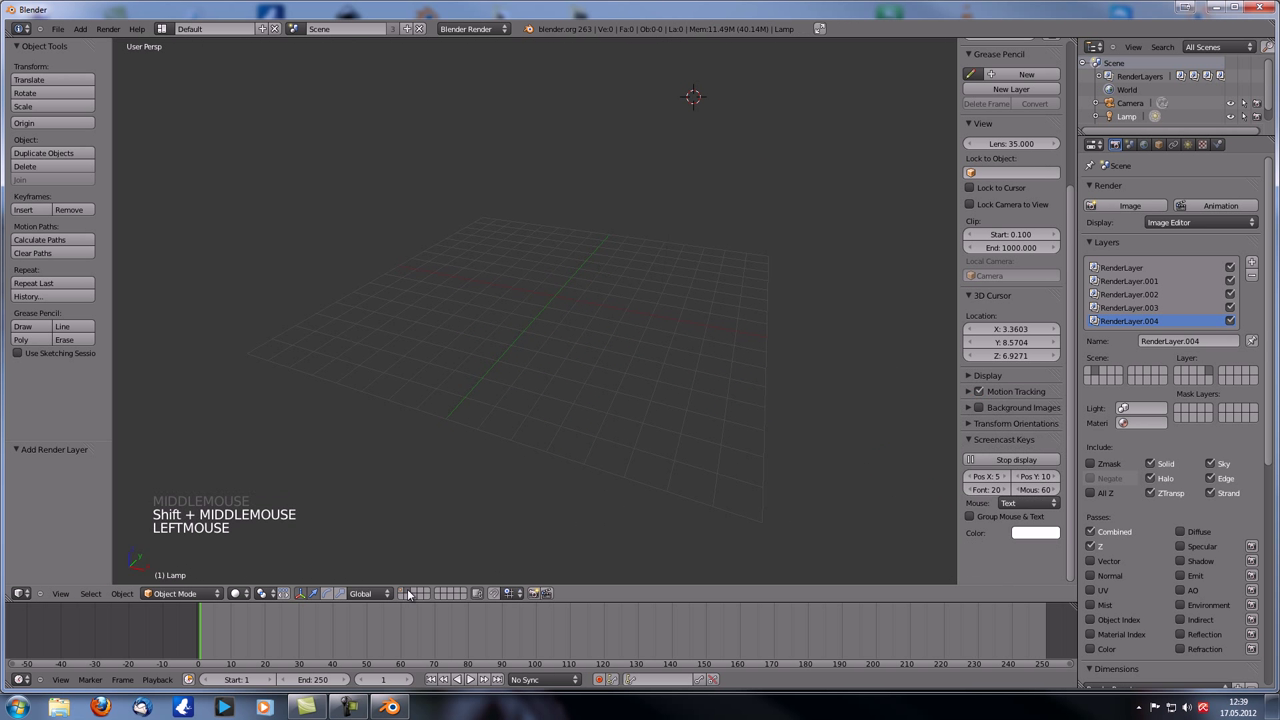
- Look through the camera and reset the 3D cursor to the world origin
middle_drag(654, 318, 581, 302)
scroll(606, 324, up, 4)
scroll(608, 316, down, 2)
key(KP_0)
scroll(518, 326, up, 3)
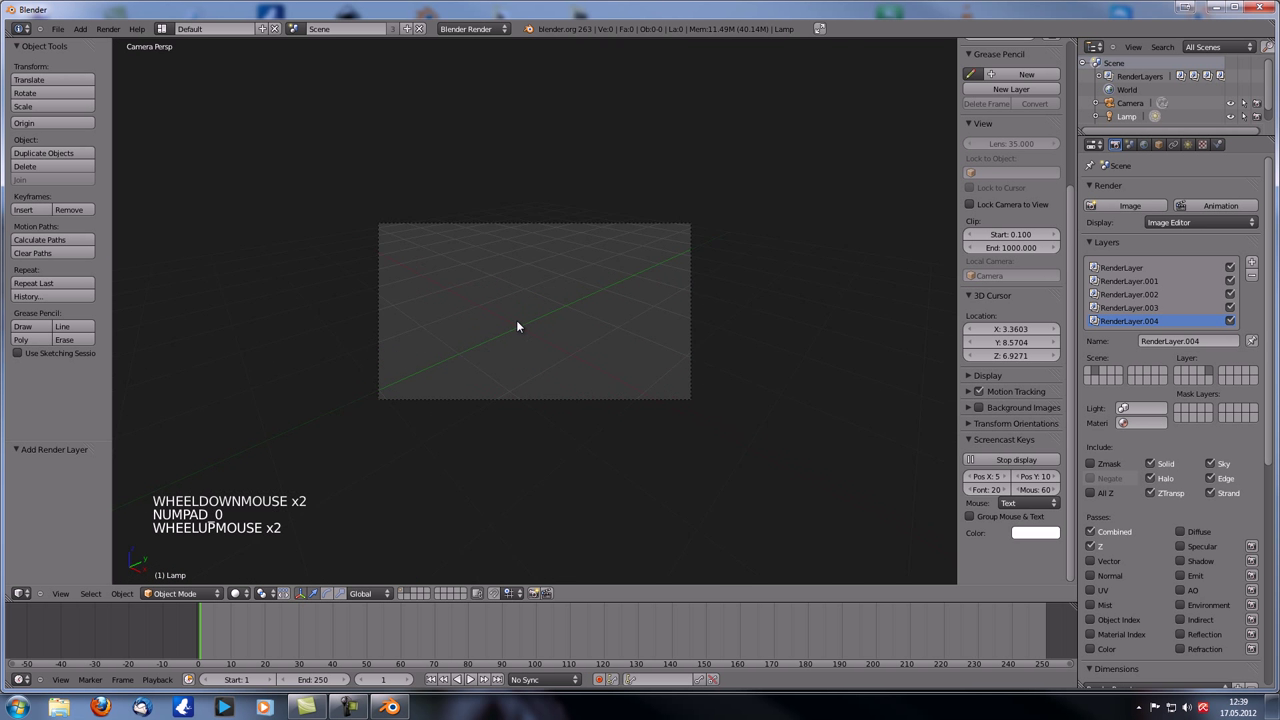
key(shift+c)
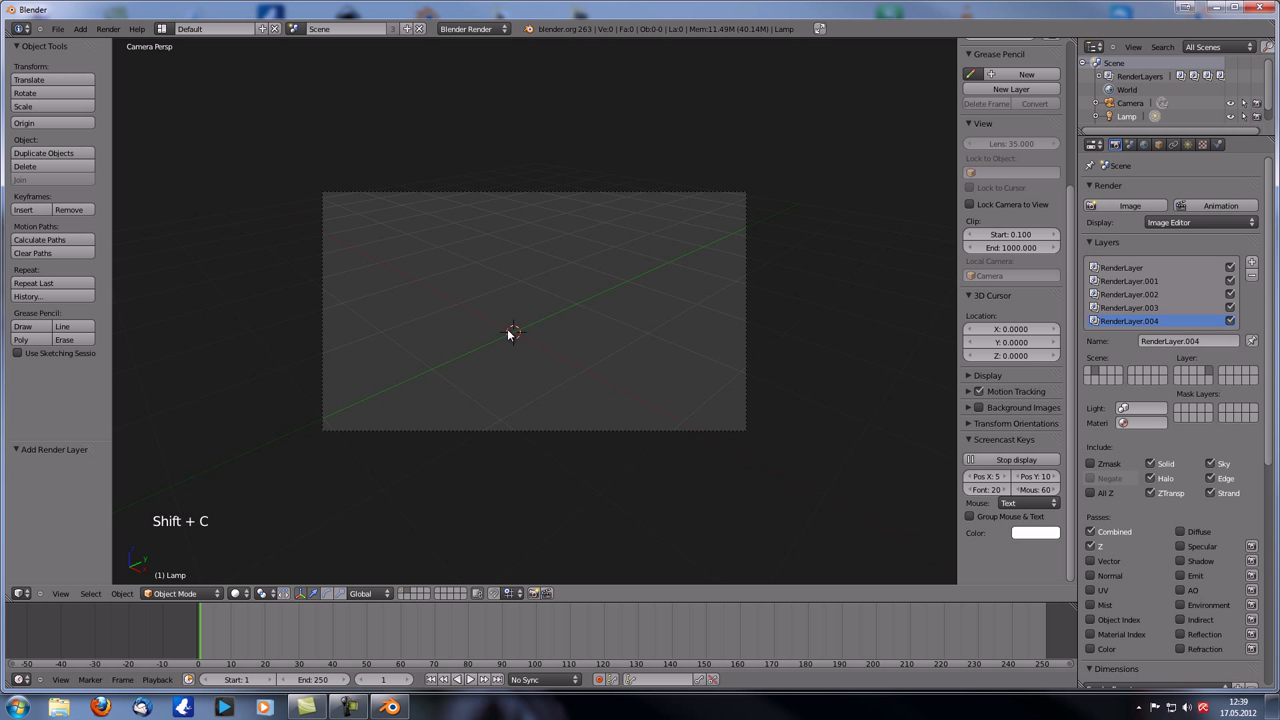
- Add a cube at the world origin and scale it down to about 0.44, checking it through the camera
key(shift+a)
key(shift+a)
mouse_move(397, 352)
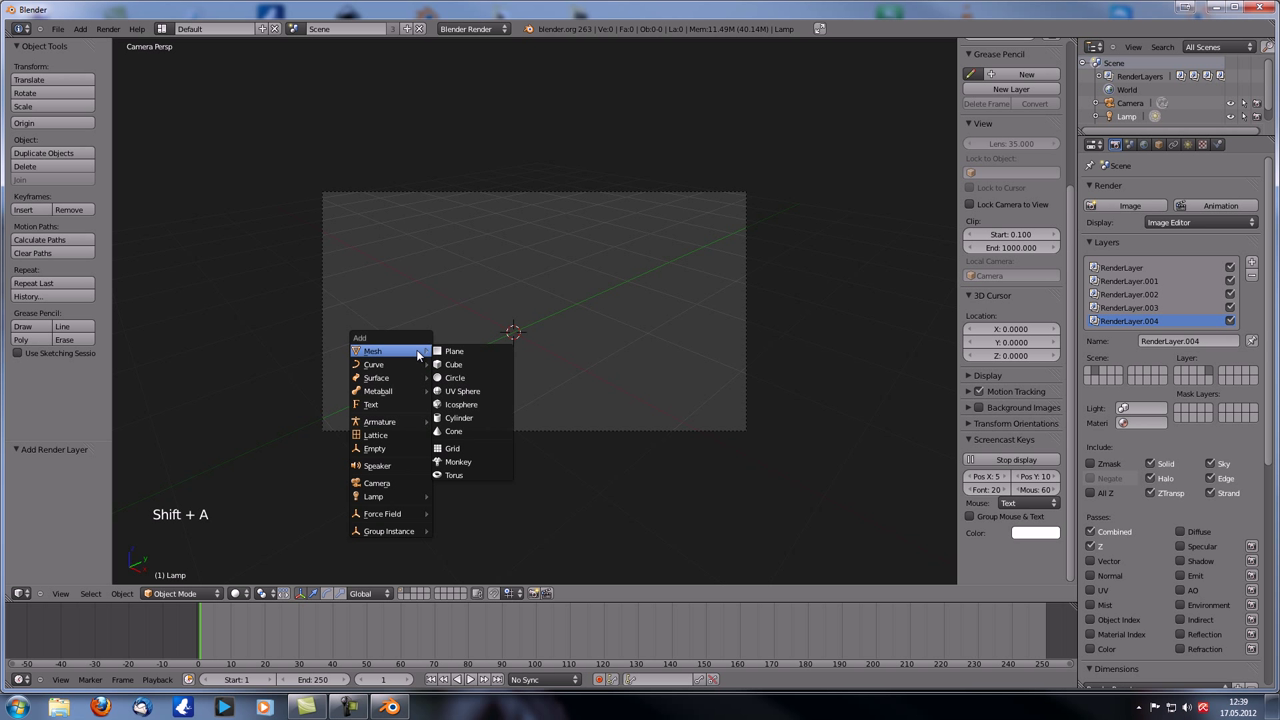
click(461, 366)
middle_drag(520, 344, 683, 137)
key(s)
key(s)
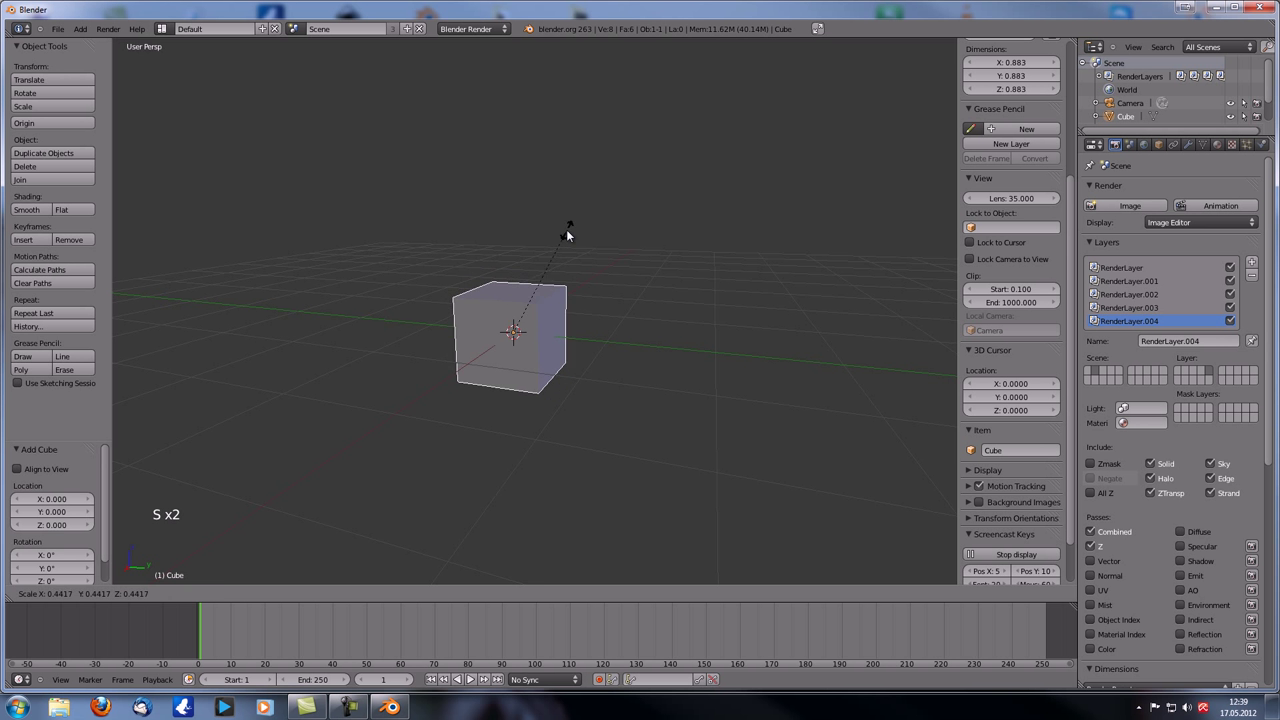
click(567, 235)
key(KP_0)
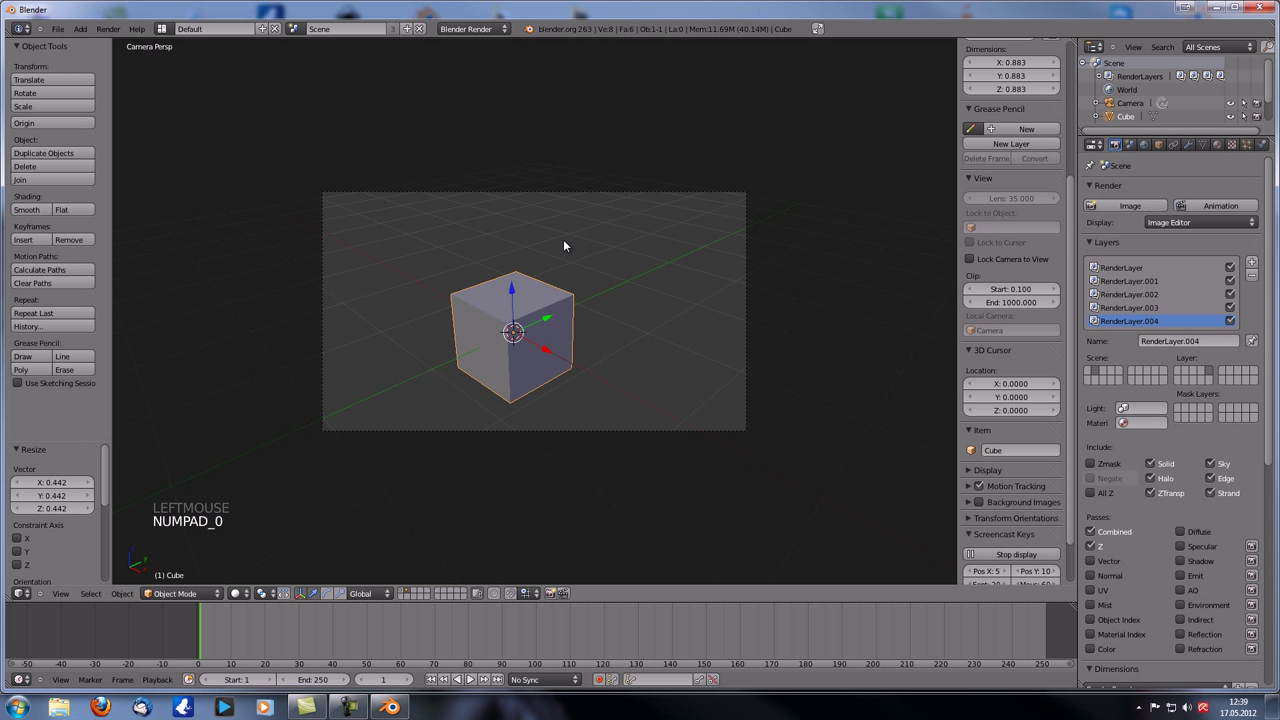
- Move the cube about -2.4 in X and 2.5 in Y in an orthographic view from above, and check its position through the camera
middle_drag(543, 349, 508, 345)
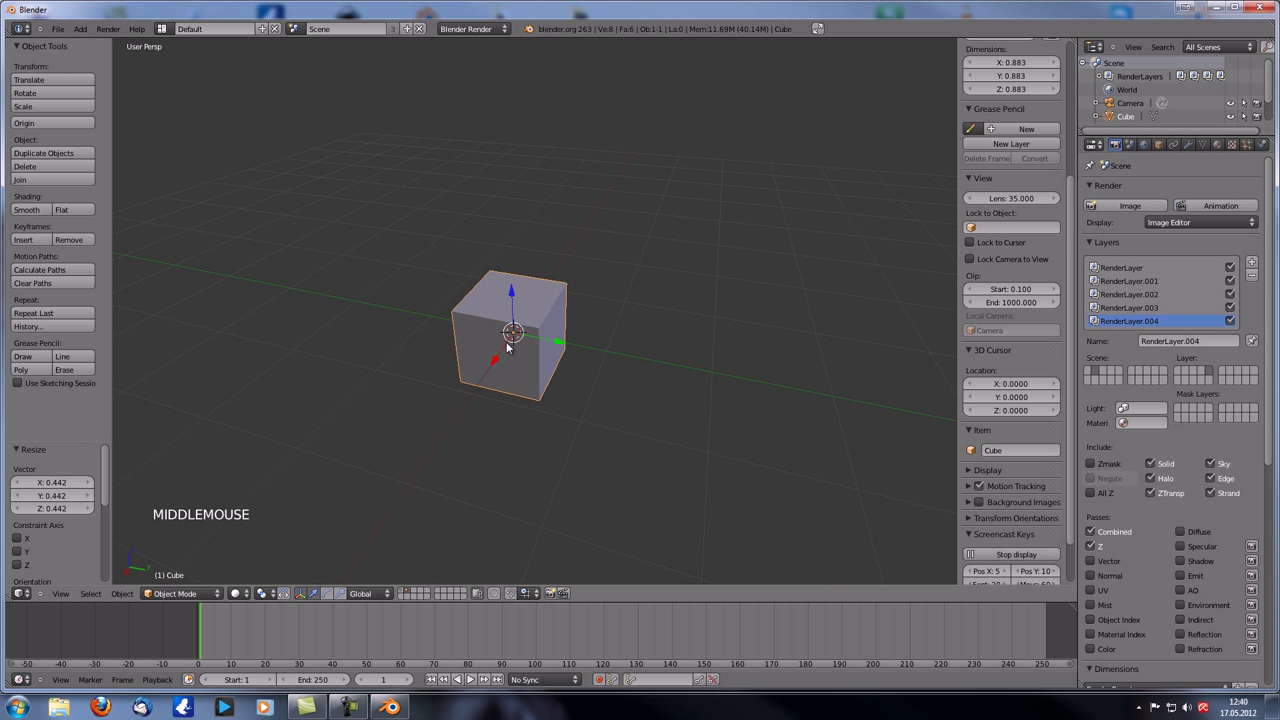
scroll(551, 434, down, 1)
key(KP_7)
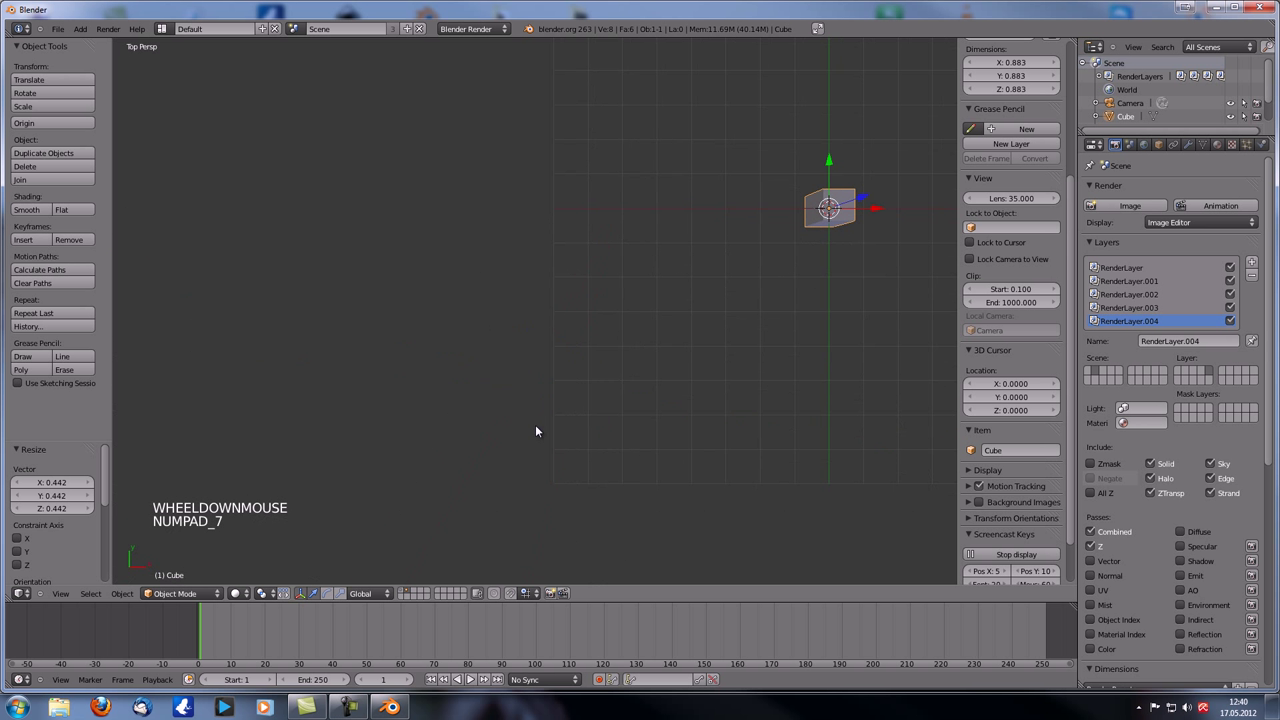
scroll(698, 395, down, 2)
key(KP_5)
scroll(813, 354, up, 4)
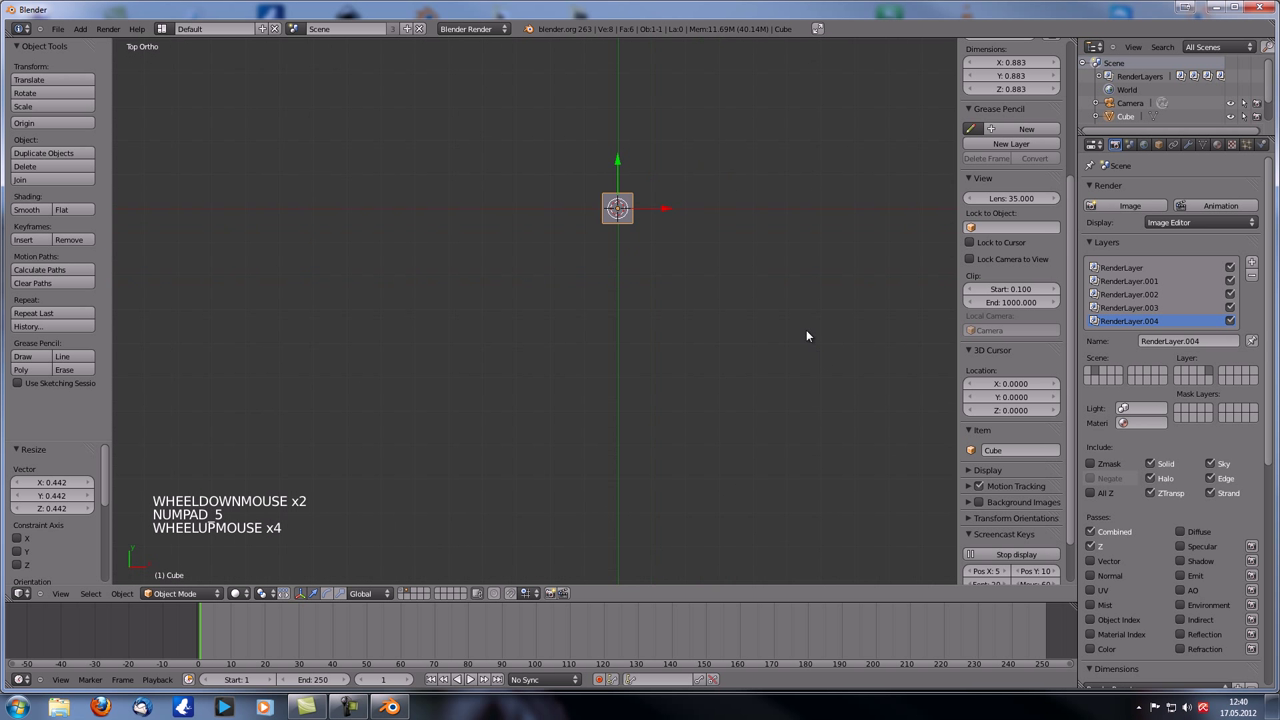
shift+middle_drag(584, 213, 554, 303)
scroll(667, 294, up, 1)
scroll(667, 294, down, 3)
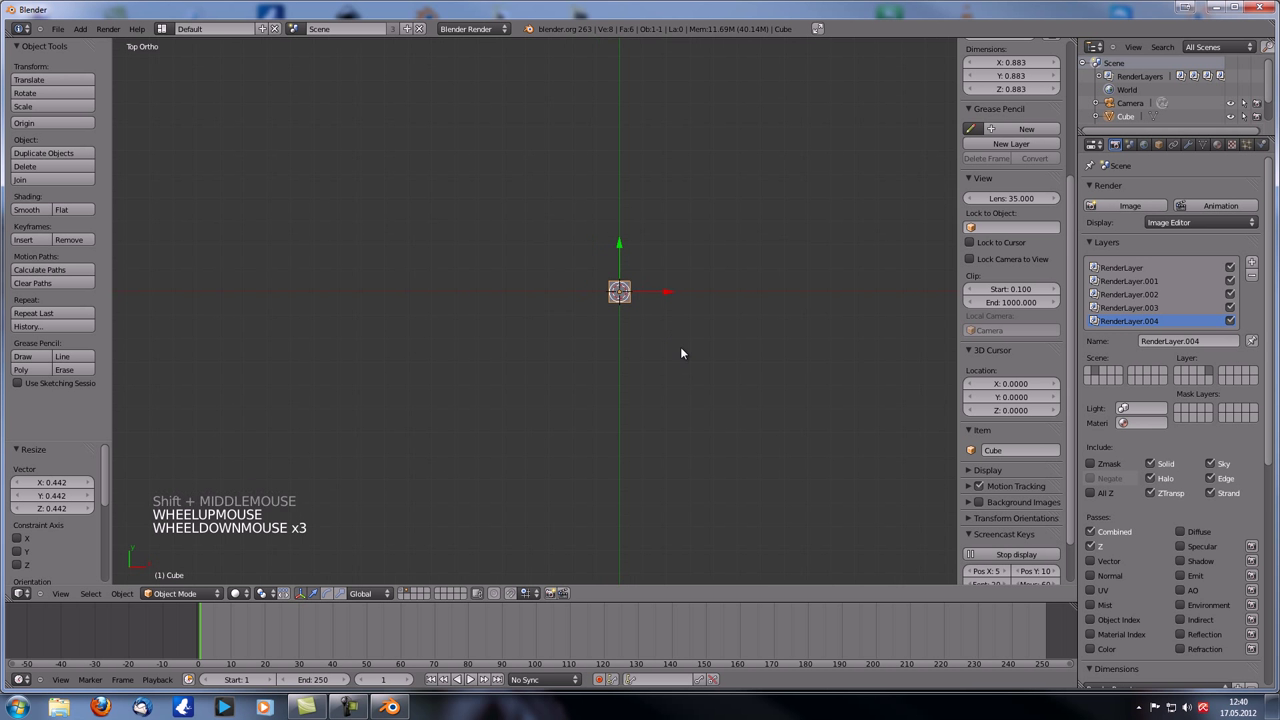
key(KP_0)
key(KP_0)
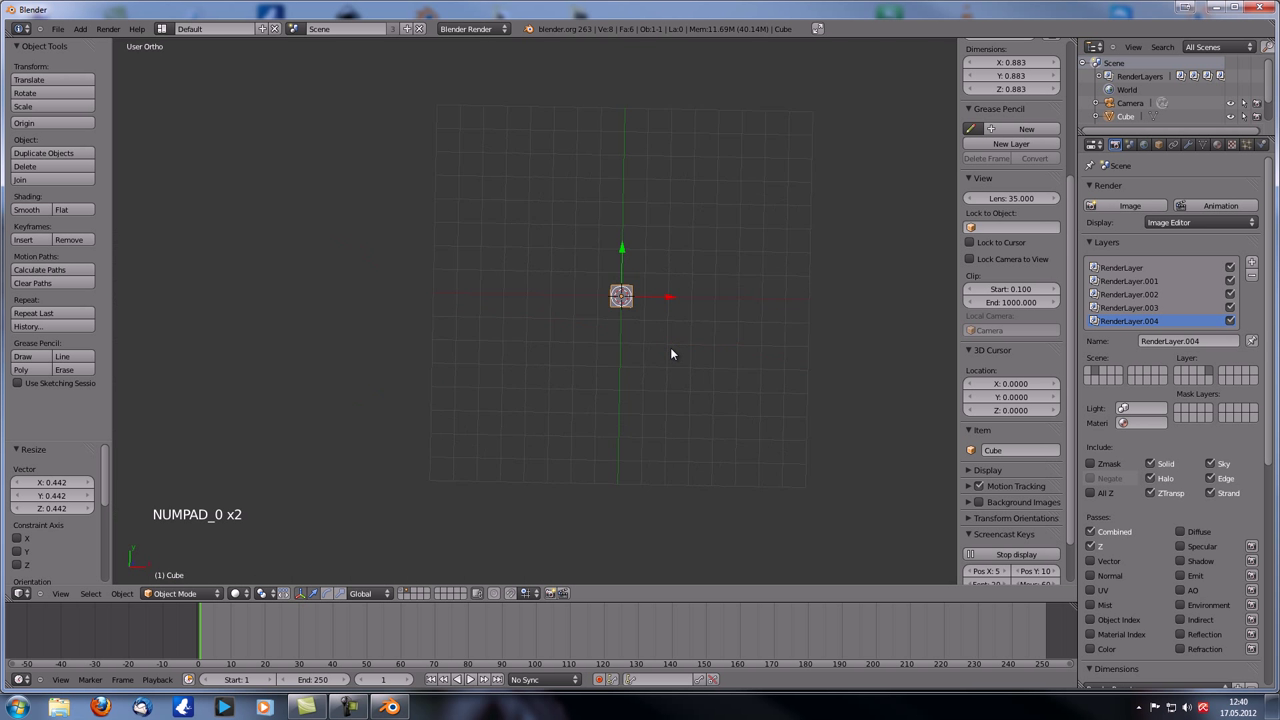
key(g)
click(614, 287)
key(KP_0)
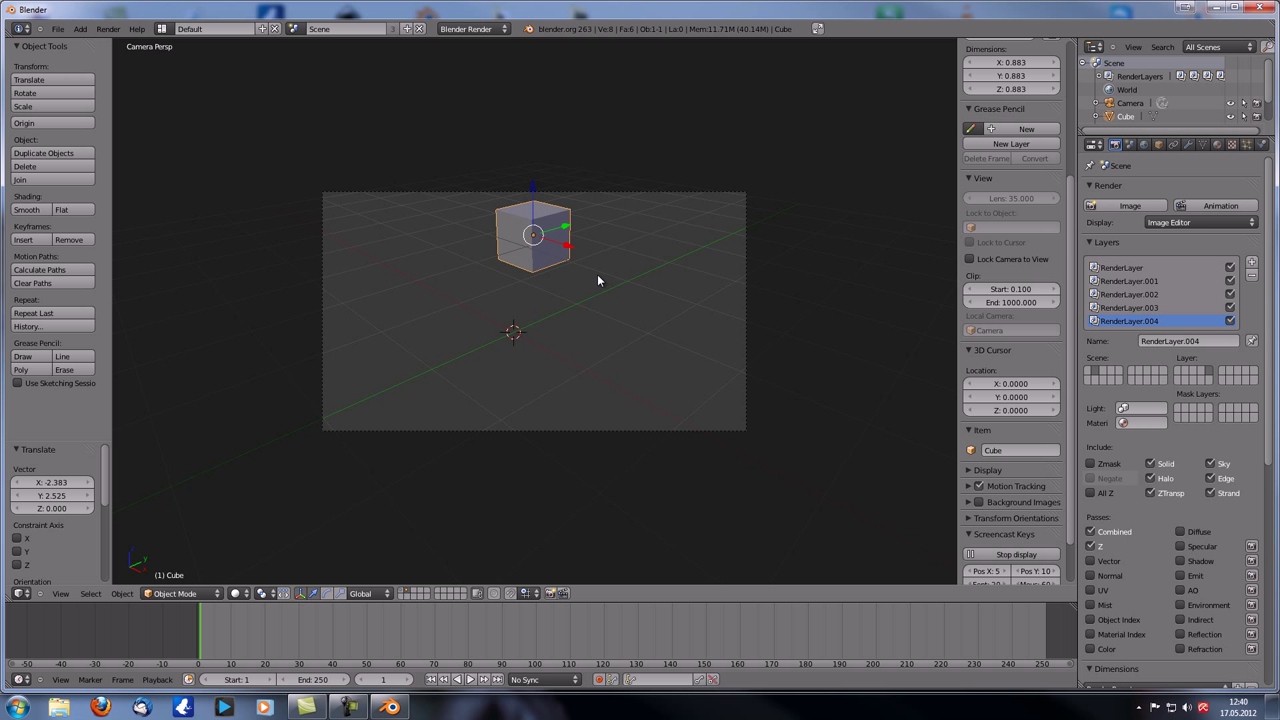
- Scale the cube up to about 1.17 per side and adjust its position in the camera view
key(s)
click(625, 305)
drag(537, 210, 558, 316)
- Duplicate the cube three times and place the copies to its left, to its right and in front of it
key(shift+s)
click(581, 259)
key(shift+d)
right_click(571, 229)
key(shift+d)
right_click(610, 287)
key(shift+d)
right_click(494, 269)
- Lower the selected cubes by 0.325 along Z, and select the front cube in wireframe display
shift+right_click(454, 234)
shift+right_click(602, 252)
drag(528, 232, 534, 285)
right_click(535, 270)
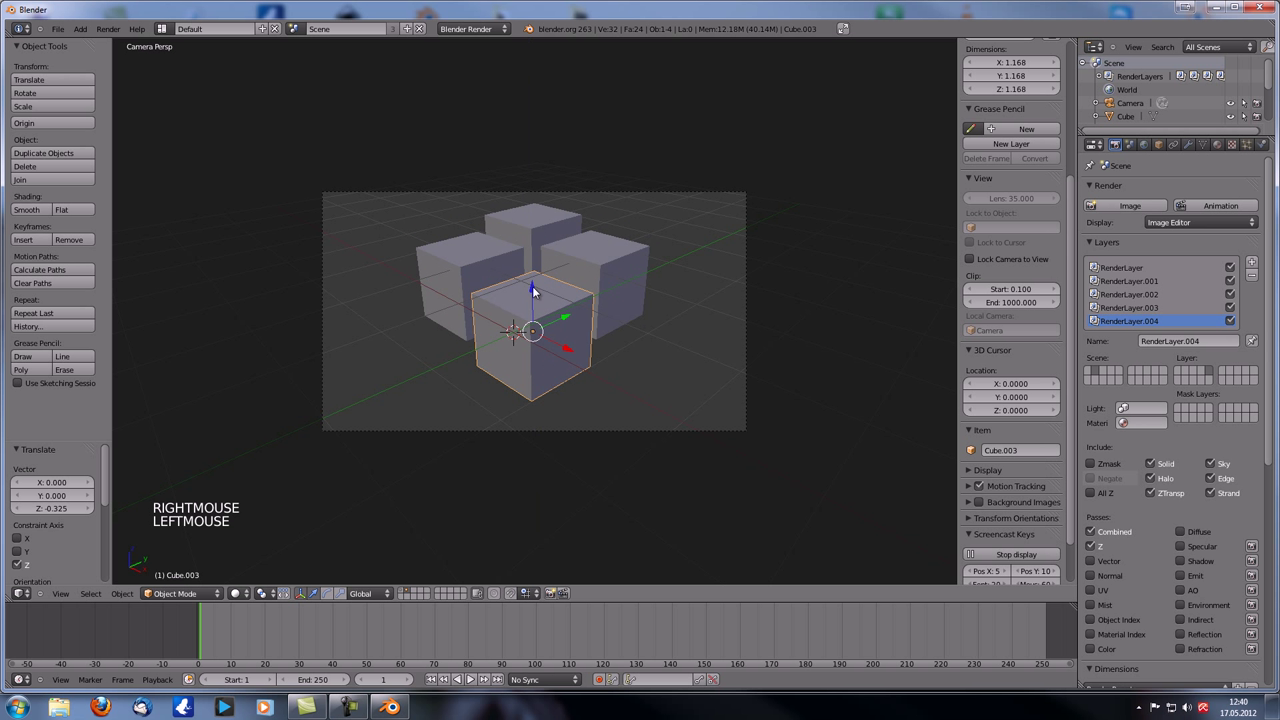
key(z)
scroll(468, 284, up, 1)
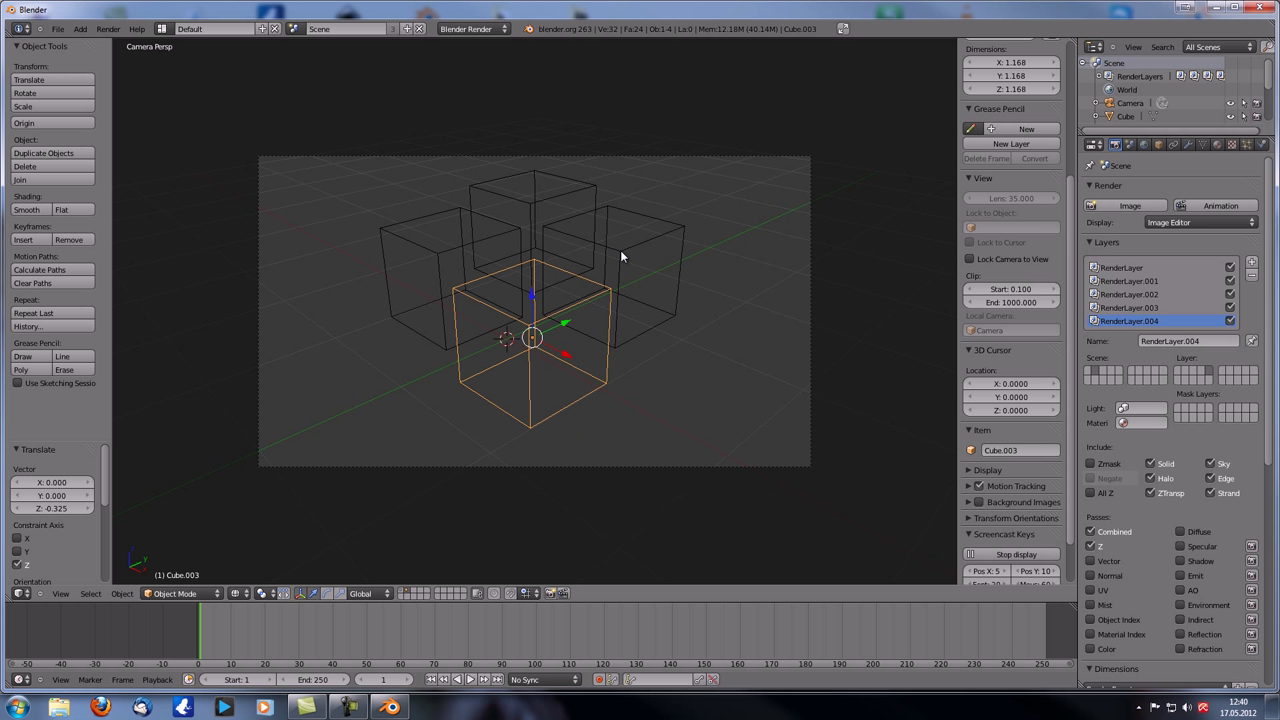
- Move the left cube to scene layer 3 and the right cube to scene layer 4
shift+right_click(622, 309)
right_click(424, 241)
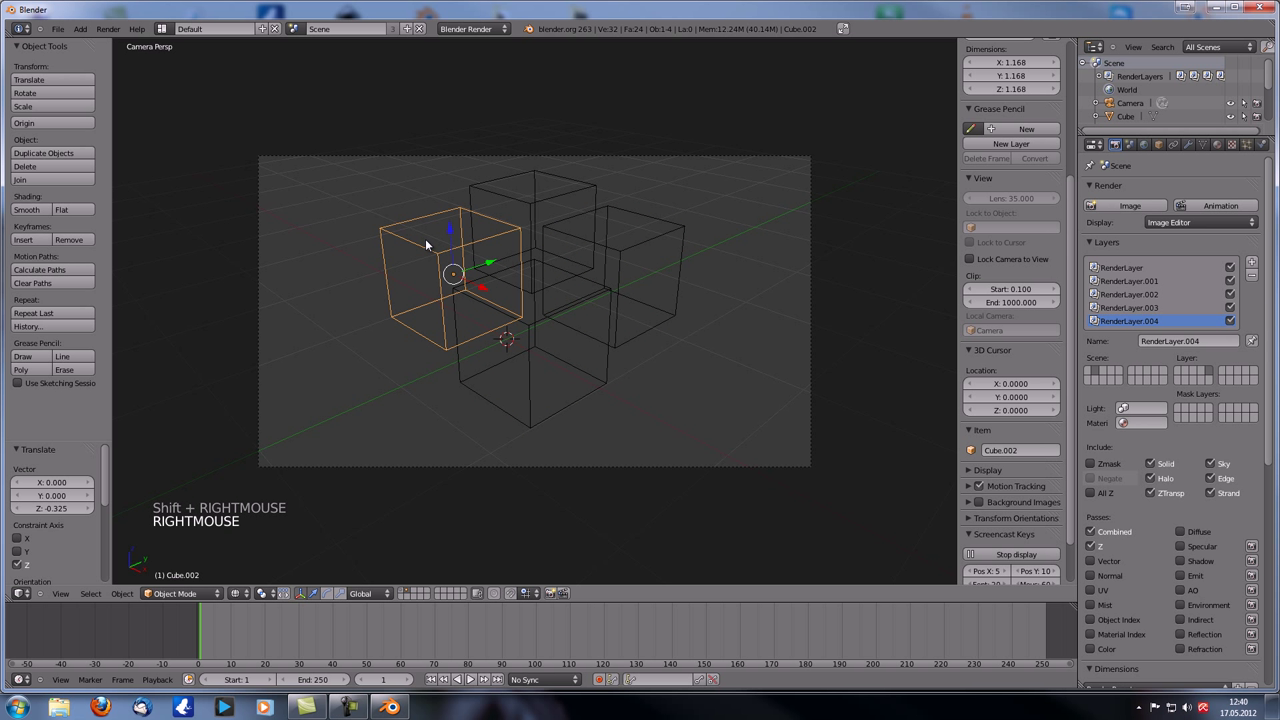
key(m)
click(551, 267)
right_click(660, 220)
key(m)
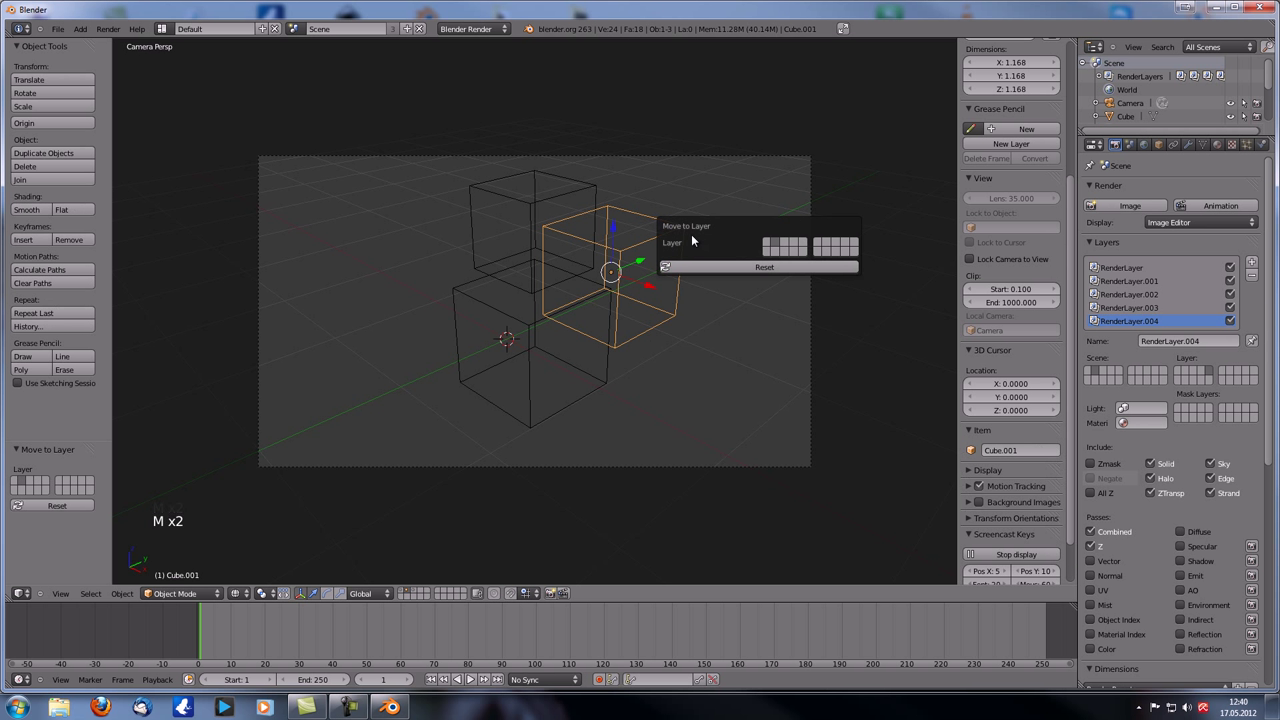
click(790, 248)
- Move the front cube to scene layer 5
right_click(562, 328)
right_click(564, 310)
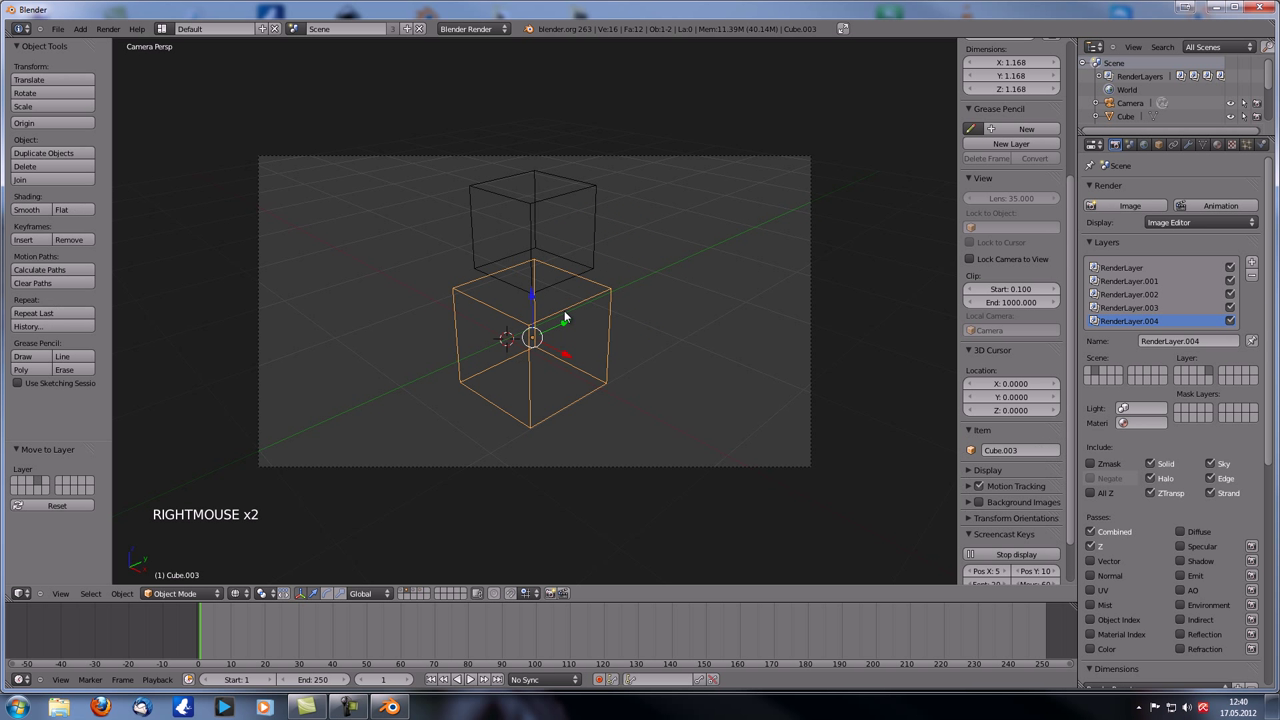
key(m)
click(832, 333)
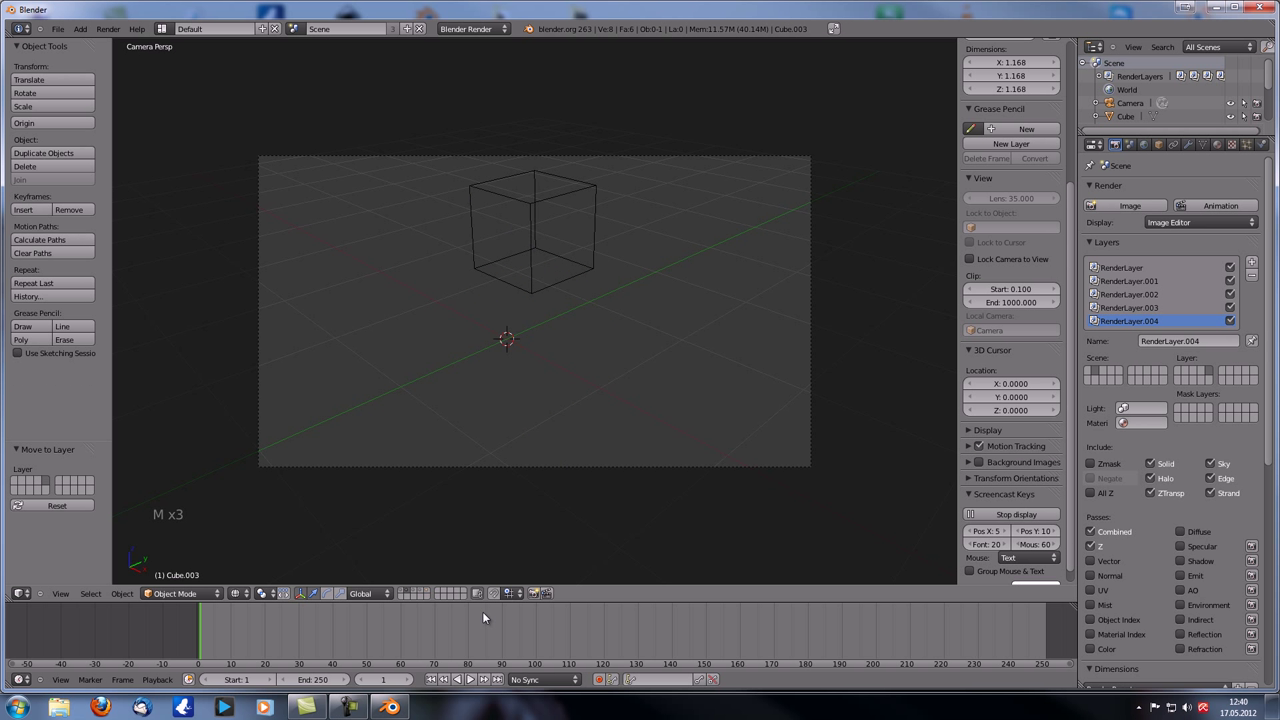
- Make scene layers 1, 3, 4 and 5 visible together with layer 2
shift+click(422, 591)
shift+click(430, 592)
shift+click(428, 596)
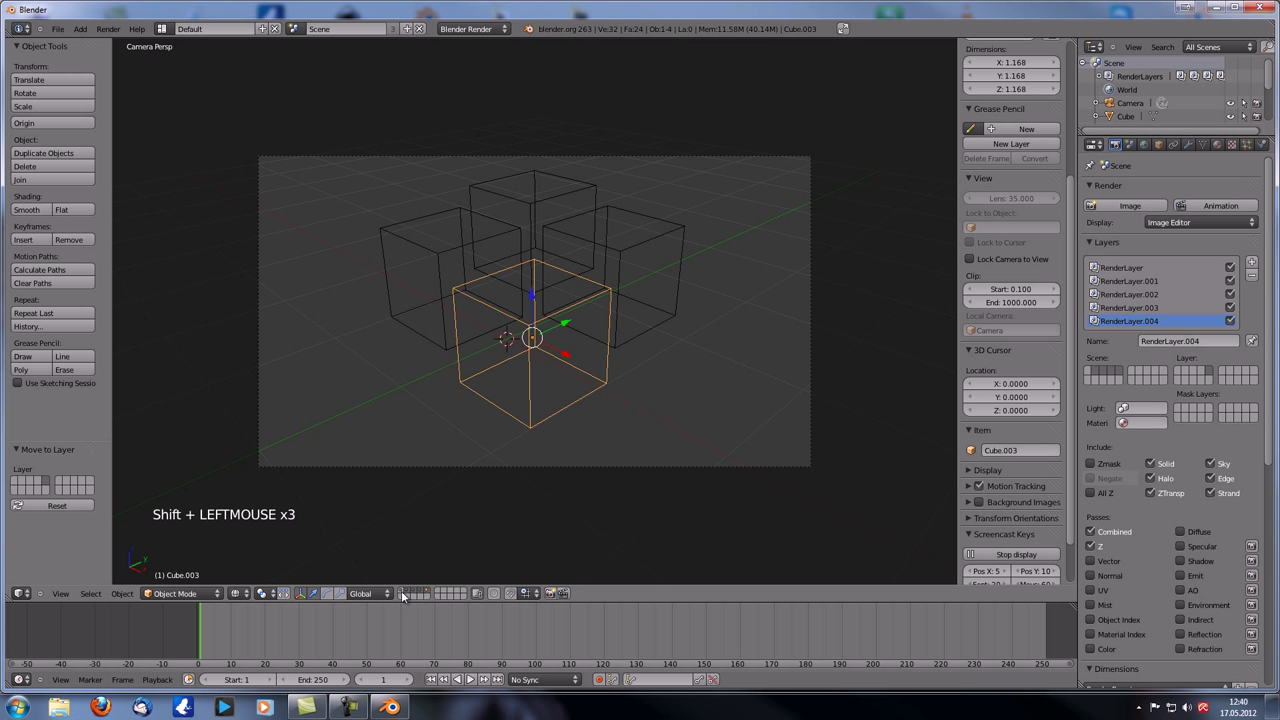
shift+click(402, 592)
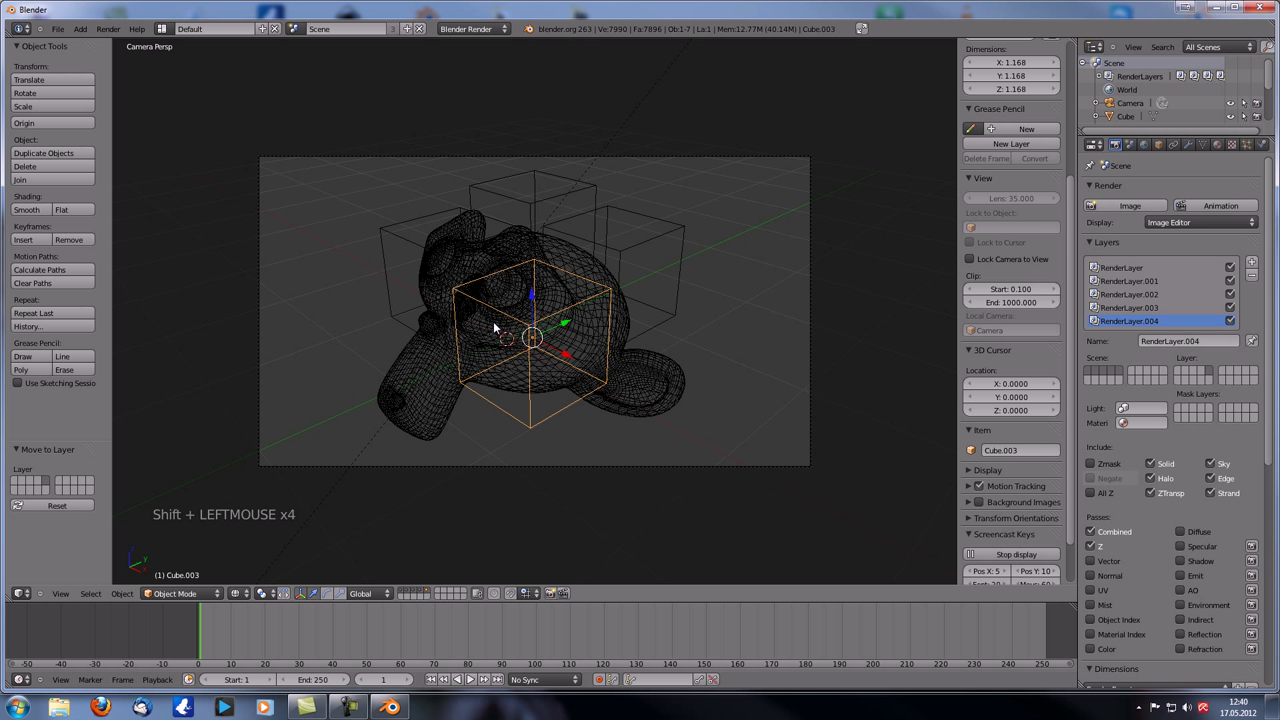
scroll(1210, 365, down, 5)
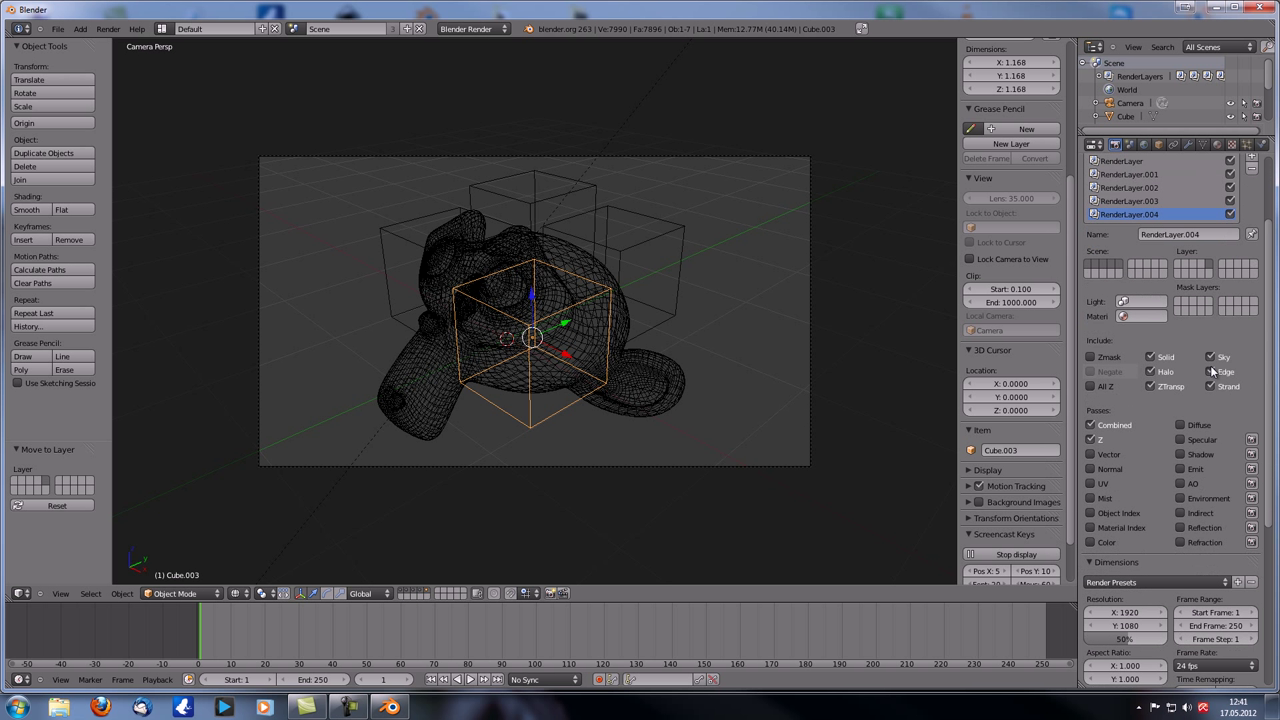
scroll(1210, 365, up, 5)
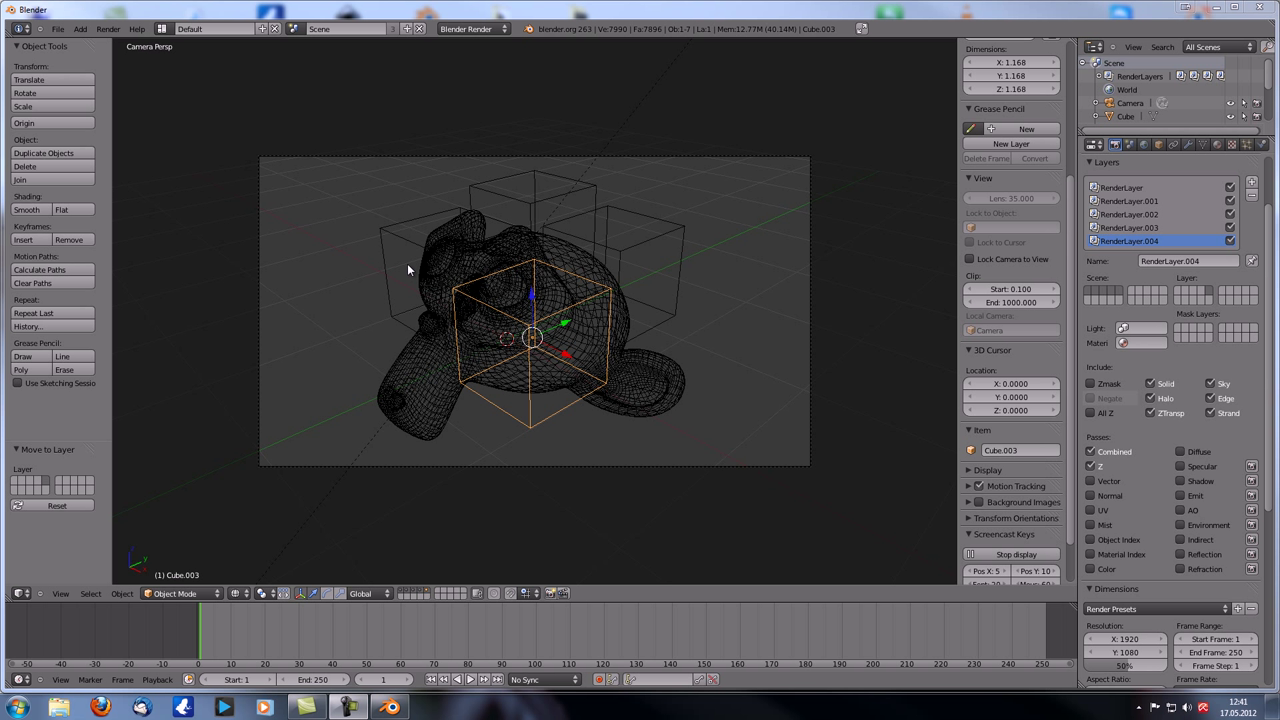
- Assign the lamp to scene layers 1 through 5 so it lights every object
middle_drag(407, 263, 586, 315)
scroll(582, 242, down, 2)
right_click(561, 236)
key(m)
key(m)
key(m)
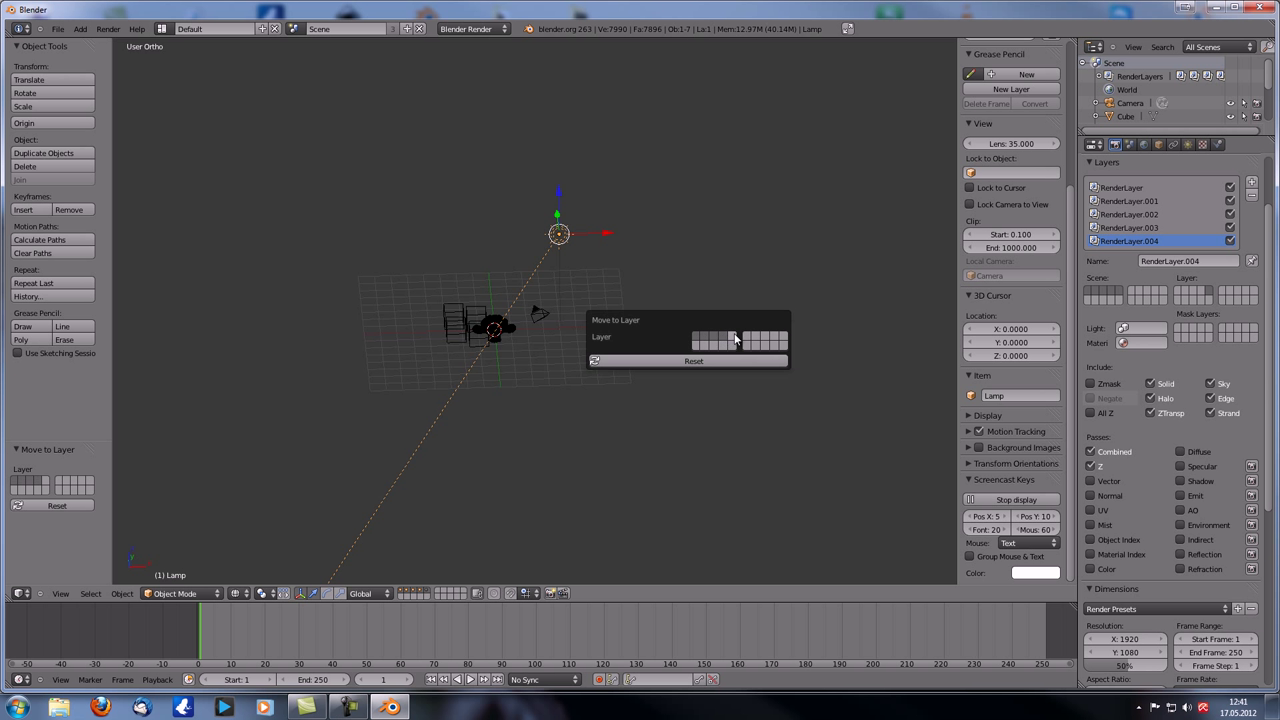
- Render the current frame and switch the render result area to the Node Editor
middle_drag(743, 272, 727, 274)
key(F12)
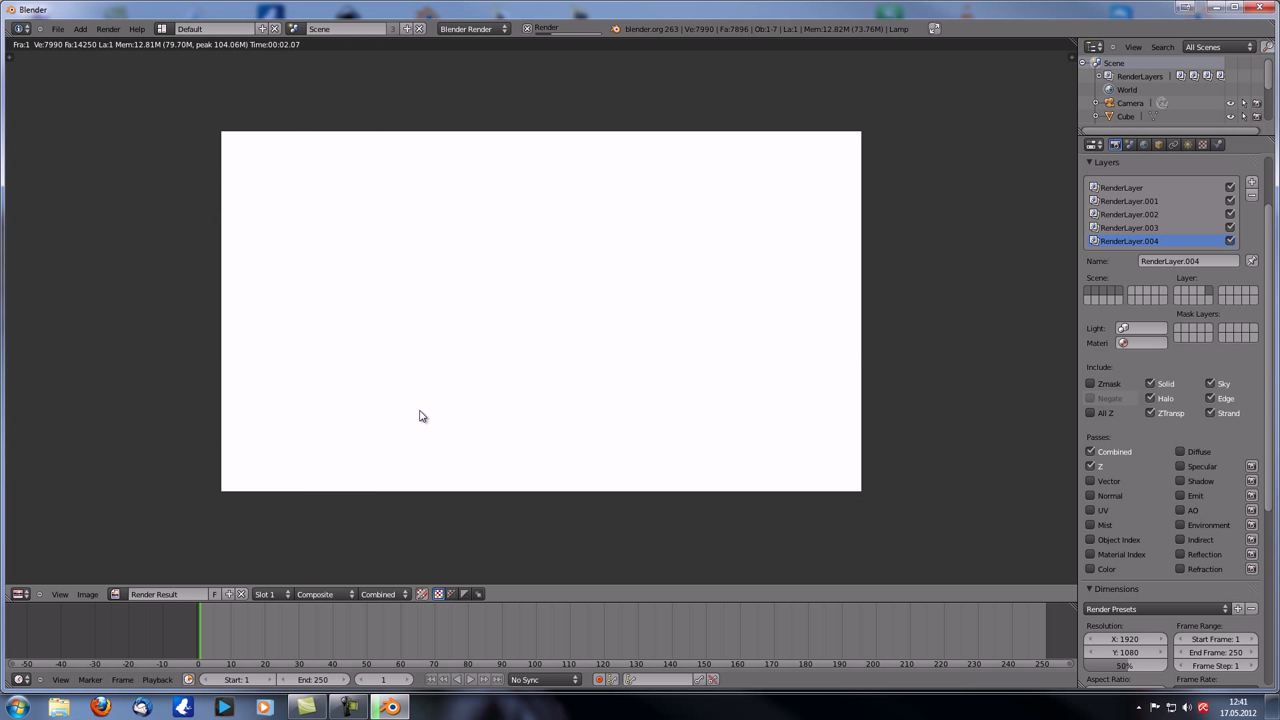
click(20, 594)
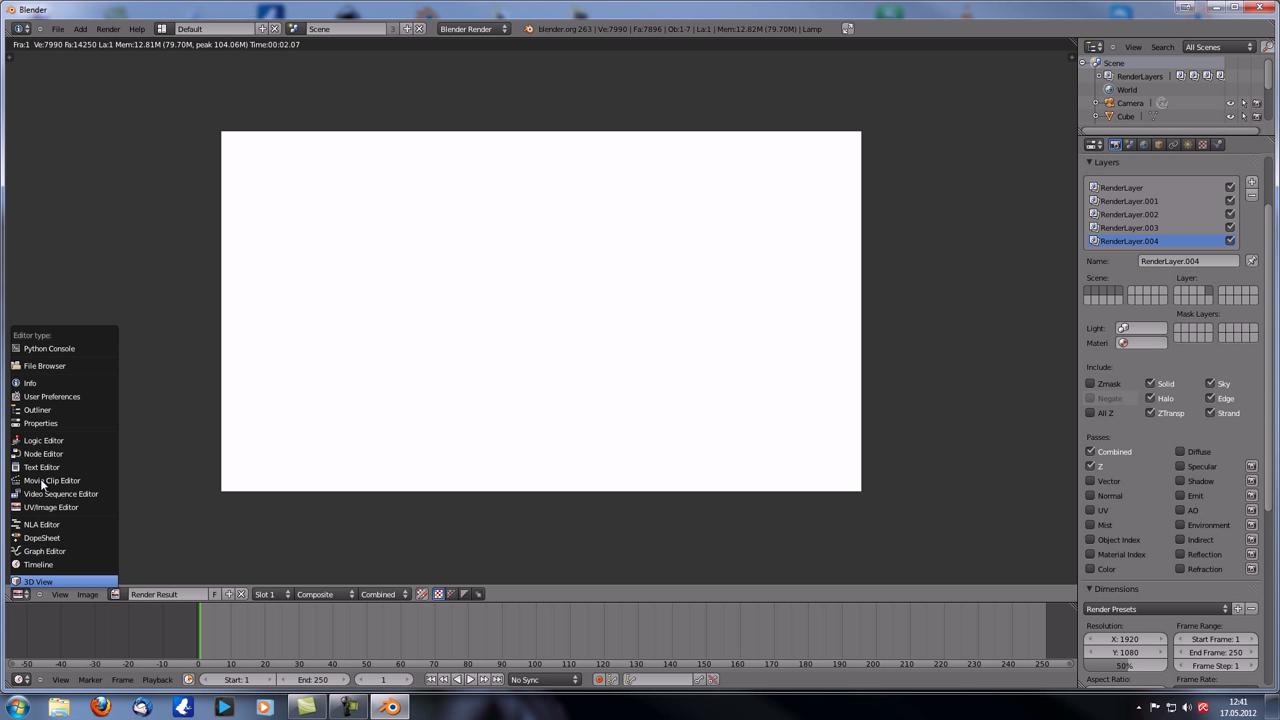
click(46, 452)
scroll(489, 345, up, 1)
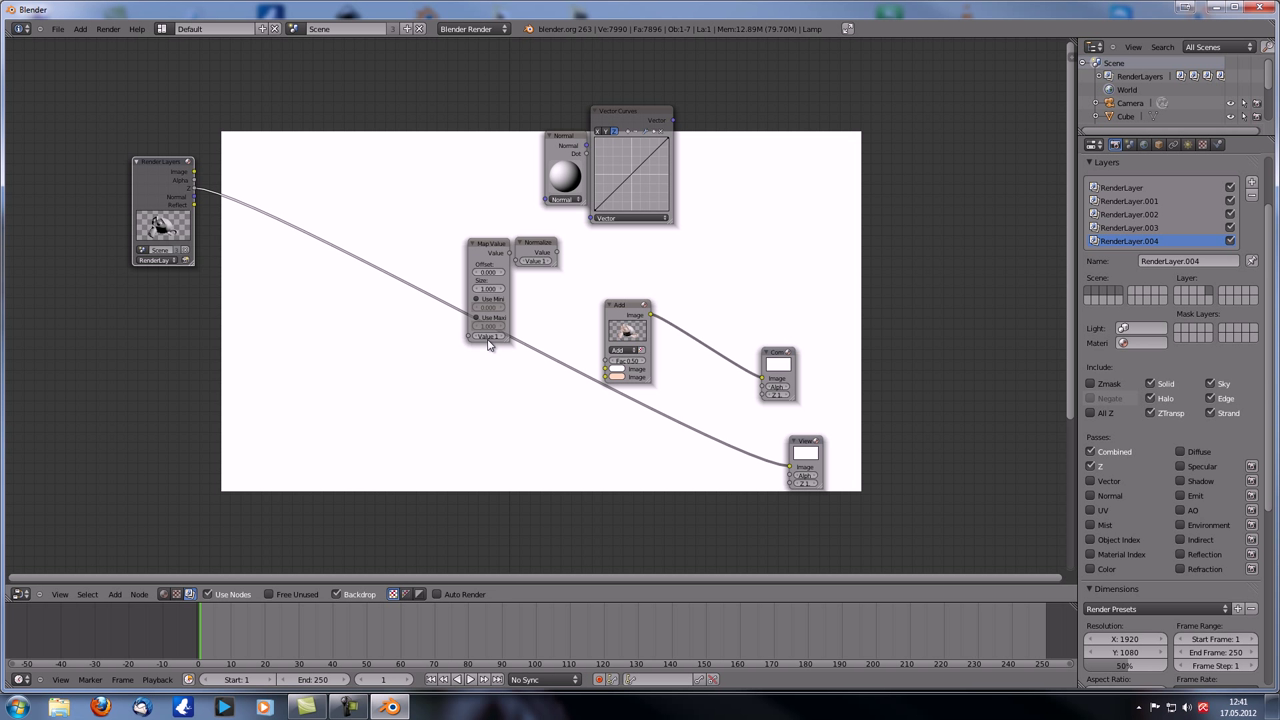
- Reposition the existing Render Layers node and add a second Render Layers node below it
drag(160, 177, 145, 155)
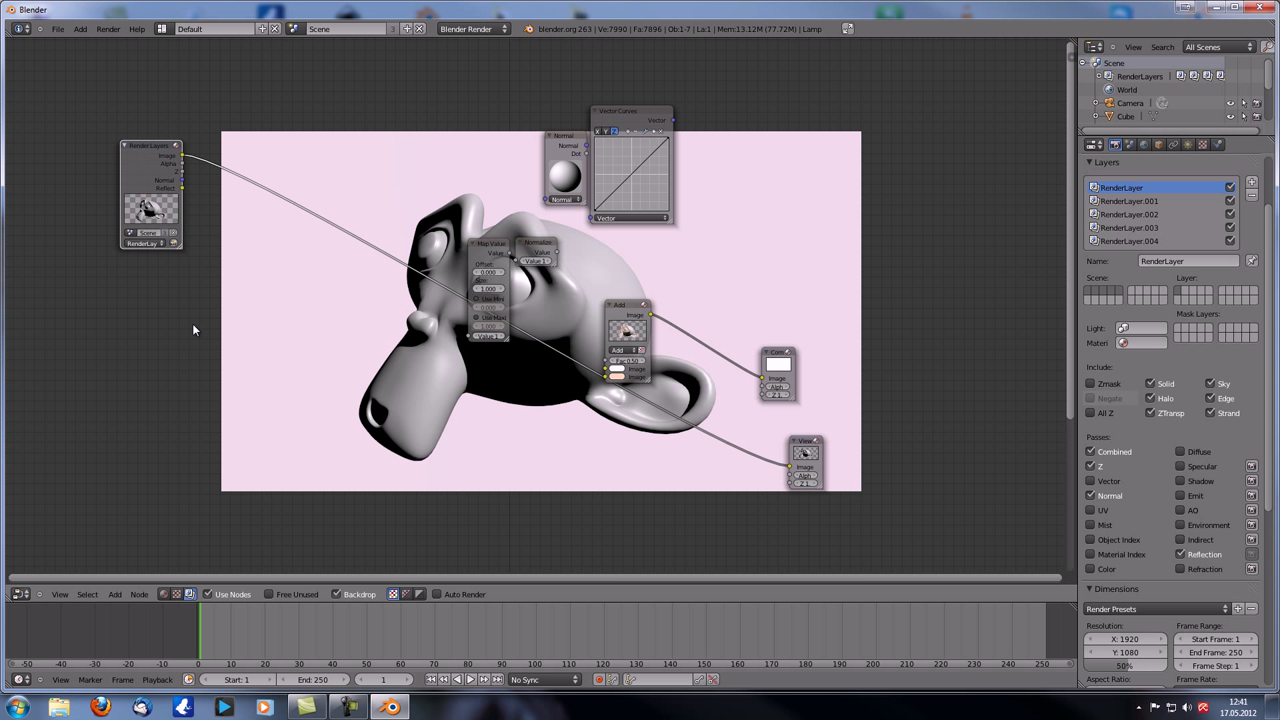
middle_drag(328, 448, 408, 416)
key(shift+a)
mouse_move(254, 392)
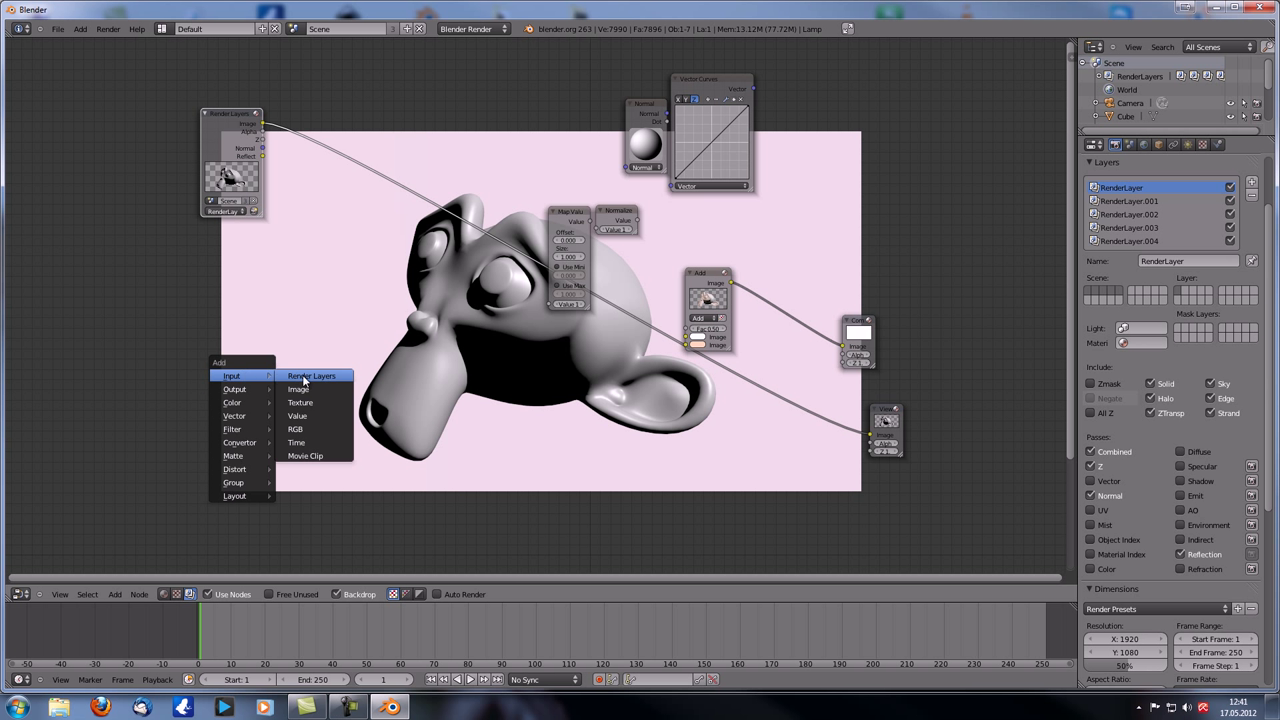
click(306, 376)
click(179, 212)
- Duplicate the added Render Layers node three times and arrange the copies beneath it
key(shift+d)
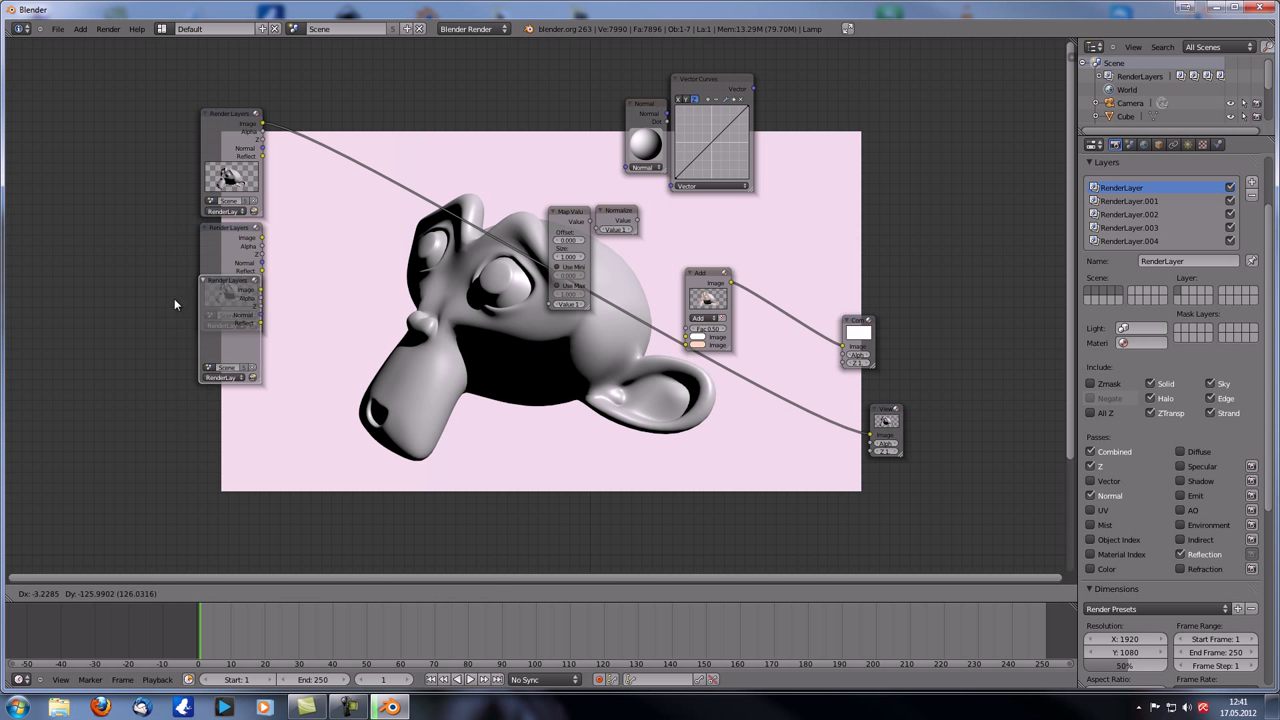
click(179, 331)
middle_drag(193, 314, 257, 205)
drag(277, 245, 175, 167)
key(shift+d)
drag(175, 248, 186, 298)
key(shift+d)
click(260, 394)
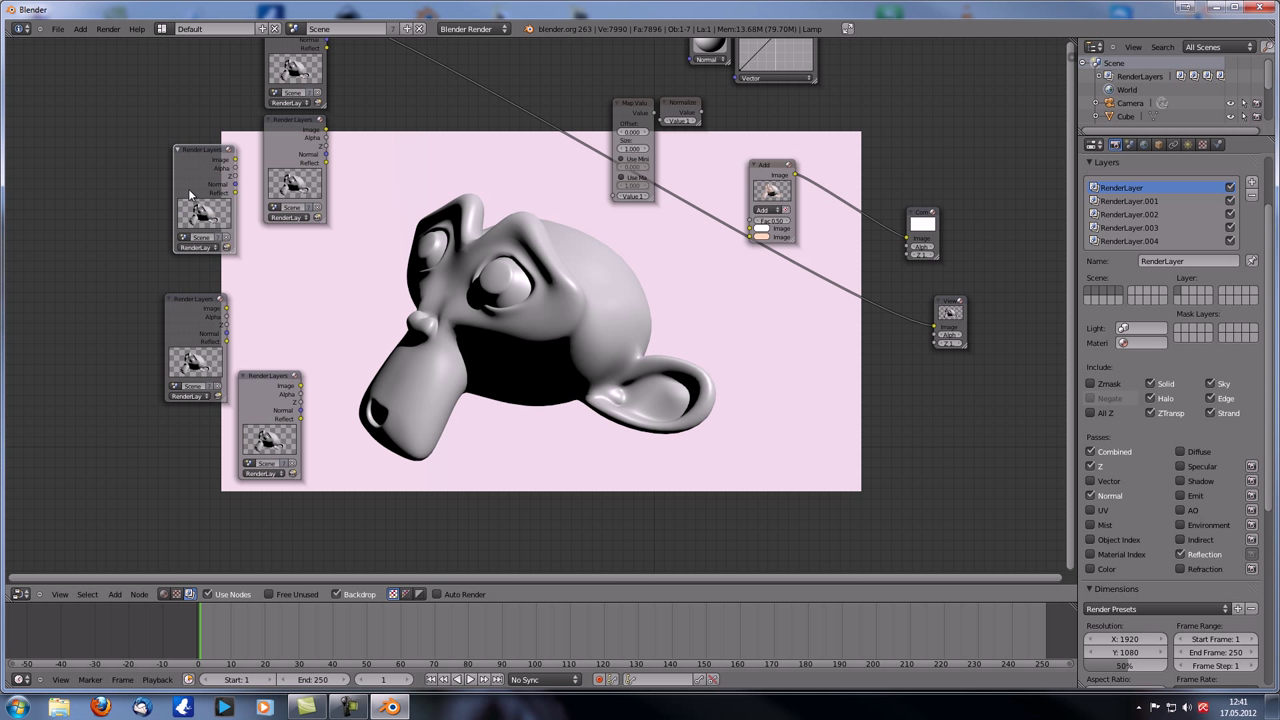
drag(199, 168, 191, 200)
- Assign RenderLayer.001, RenderLayer.002, RenderLayer.003 and RenderLayer.004 to the four new Render Layers nodes, one each
click(287, 217)
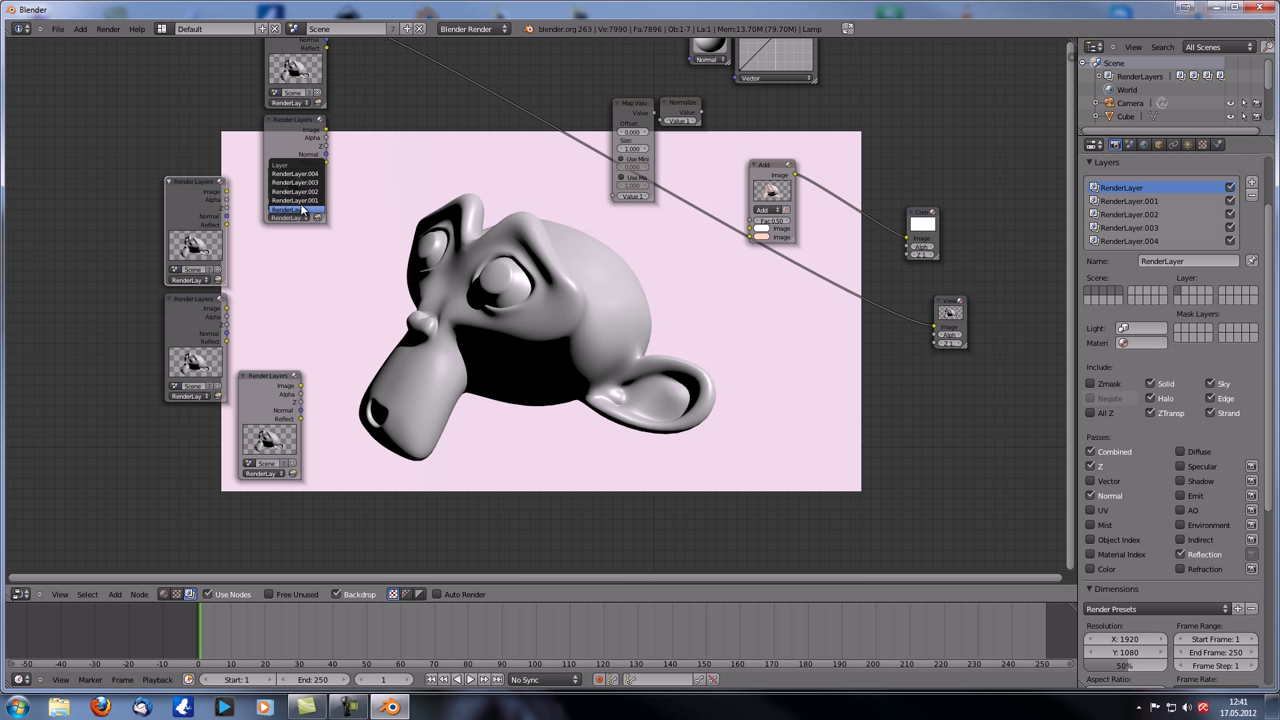
click(293, 204)
click(204, 281)
click(196, 257)
click(201, 397)
click(196, 363)
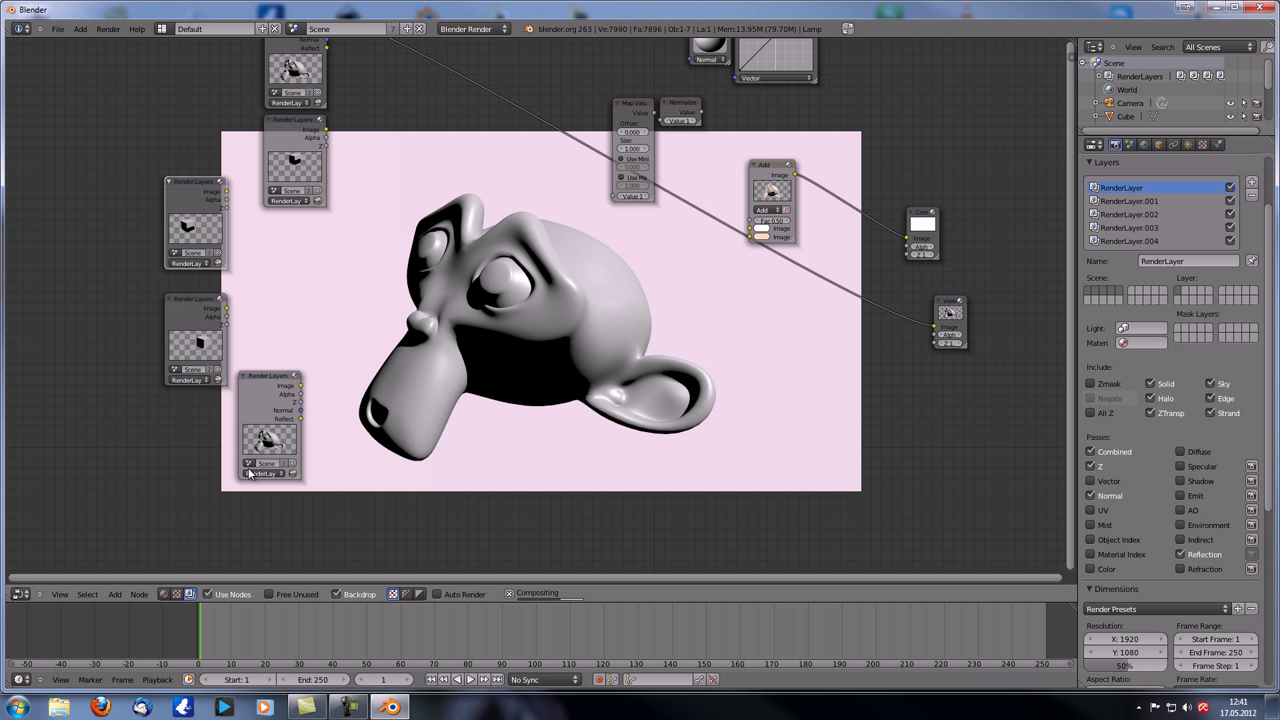
click(259, 473)
click(272, 434)
- Preview the Image output of each of the four cube Render Layers nodes in the Viewer
ctrl+shift+click(293, 140)
ctrl+shift+click(198, 182)
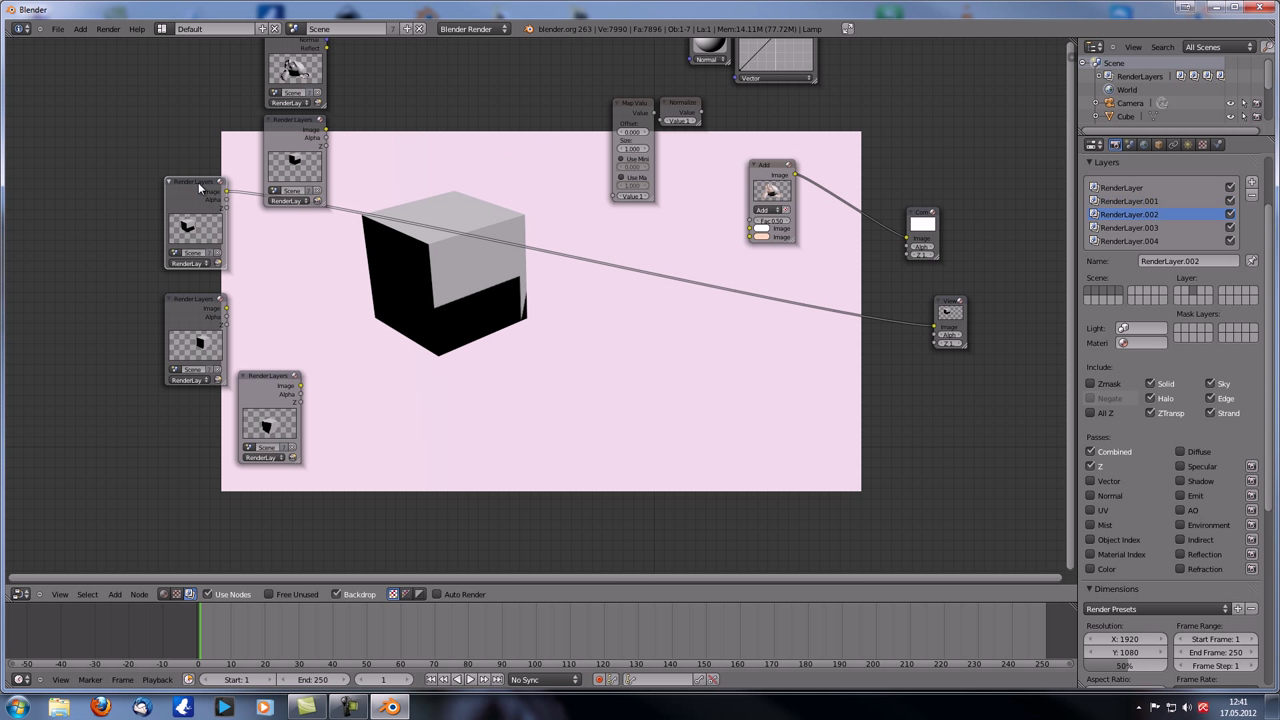
ctrl+shift+click(177, 310)
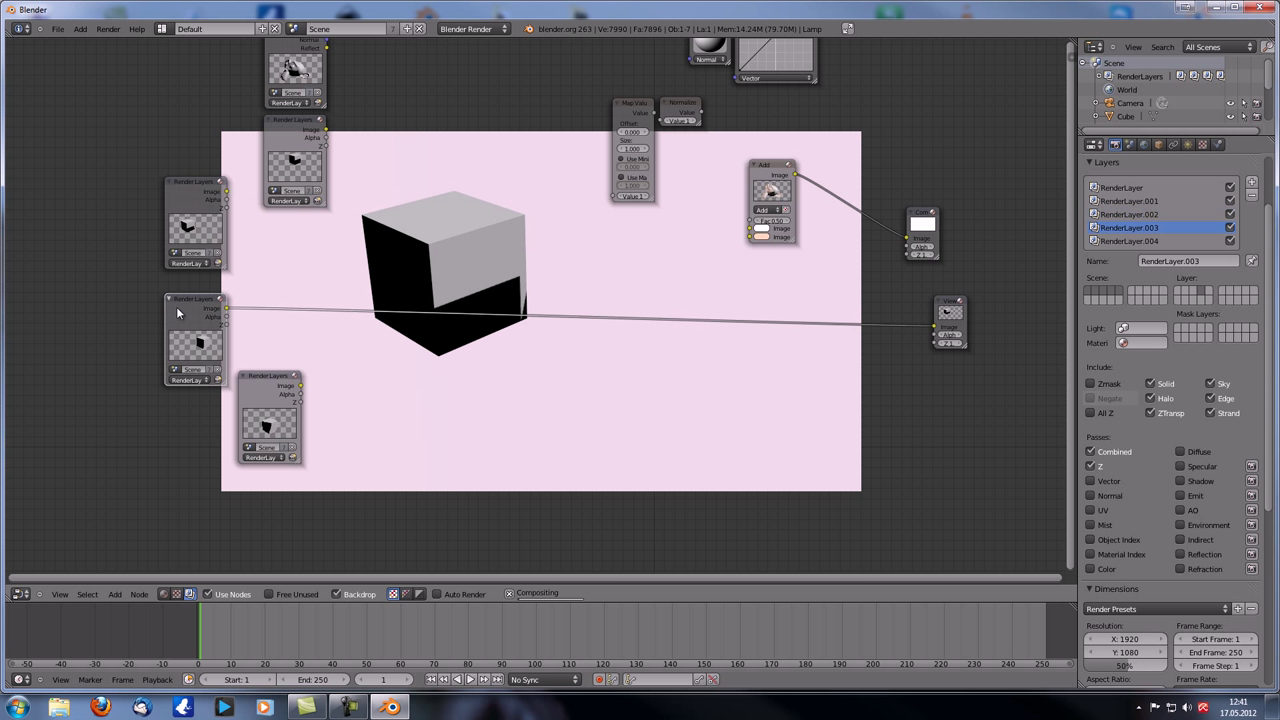
ctrl+shift+click(270, 390)
middle_drag(478, 260, 433, 329)
scroll(433, 329, down, 1)
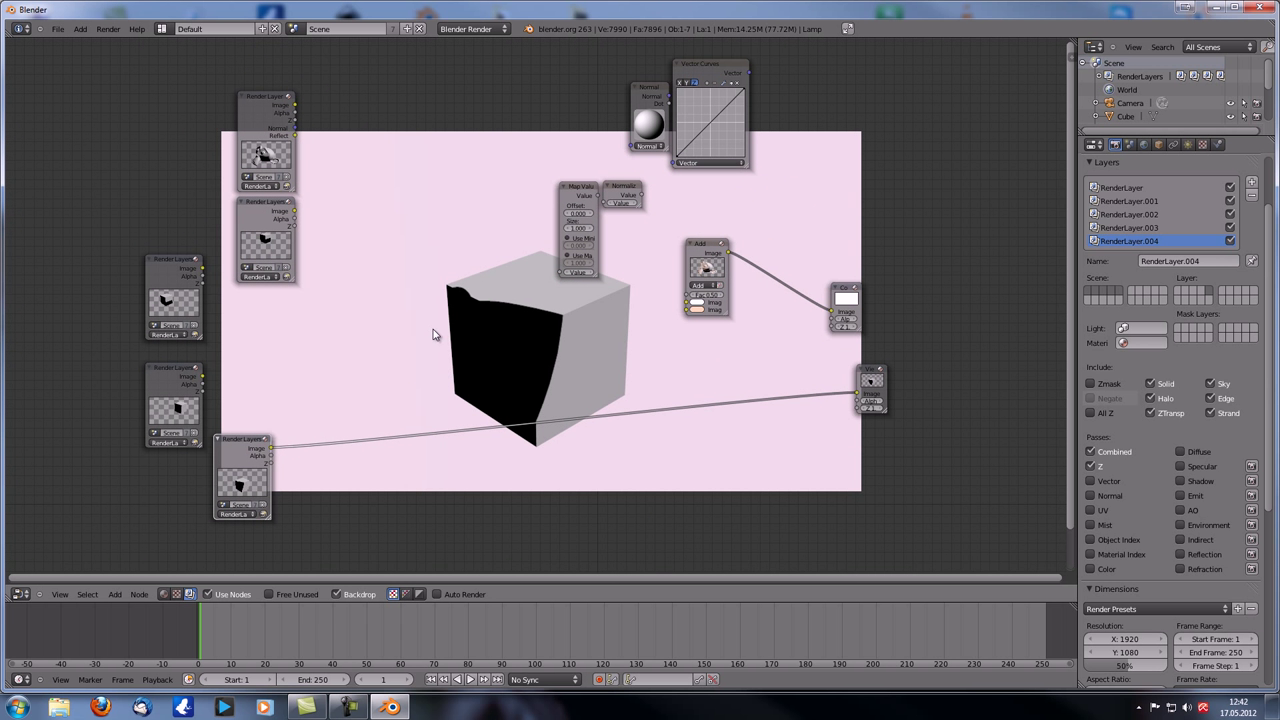
- Preview the Alpha outputs of the cube Render Layers nodes in the Viewer, ending with RenderLayer.001
ctrl+shift+click(238, 452)
ctrl+shift+click(169, 380)
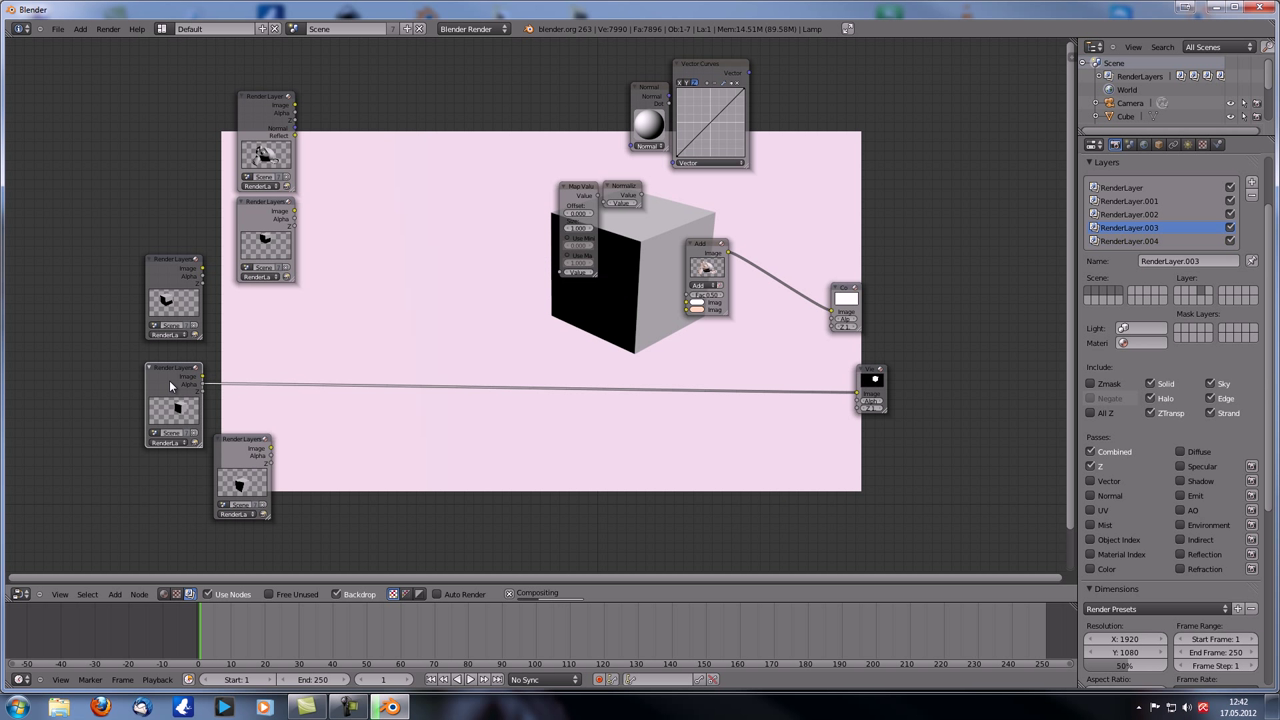
ctrl+shift+click(169, 380)
ctrl+shift+click(171, 275)
ctrl+shift+click(272, 213)
ctrl+shift+click(272, 213)
middle_drag(484, 128, 501, 268)
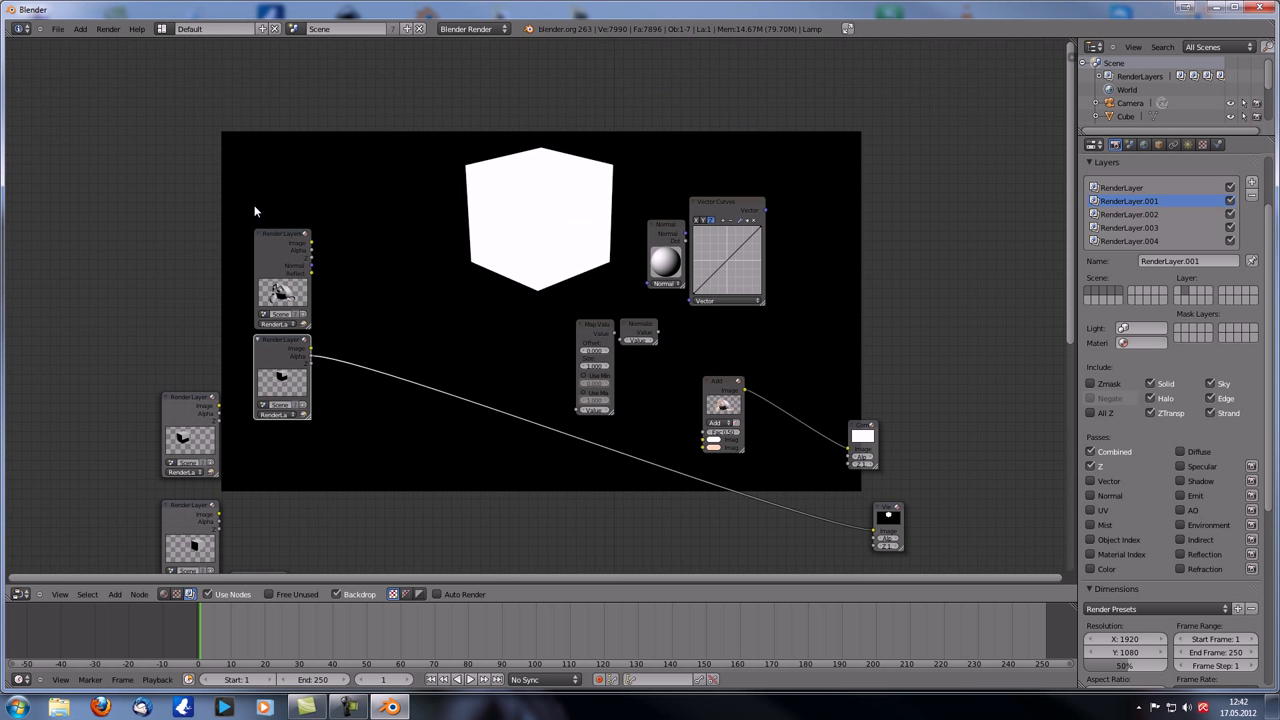
- Move the monkey's Render Layers node and the Vector Curves and Normal nodes up out of the way
drag(286, 237, 244, 134)
drag(713, 241, 718, 103)
drag(665, 245, 657, 93)
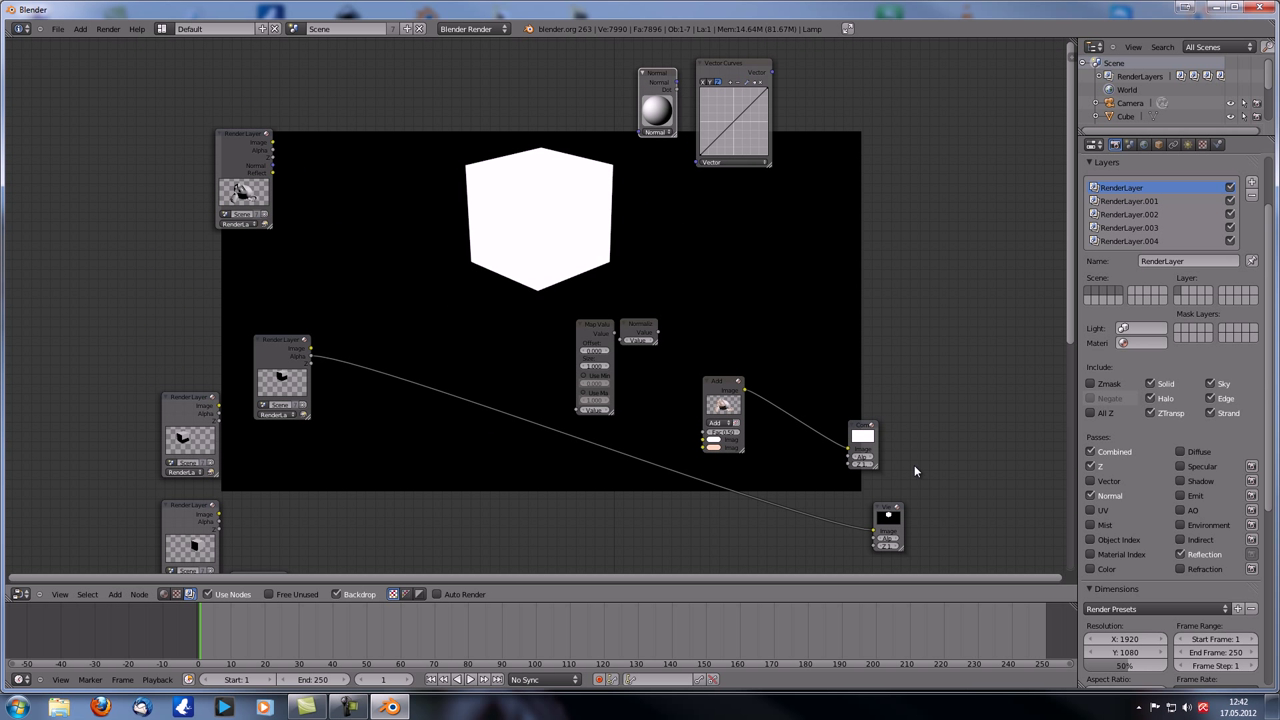
- Delete the Add node and move the Composite and Viewer nodes farther right to make room
click(733, 393)
key(x)
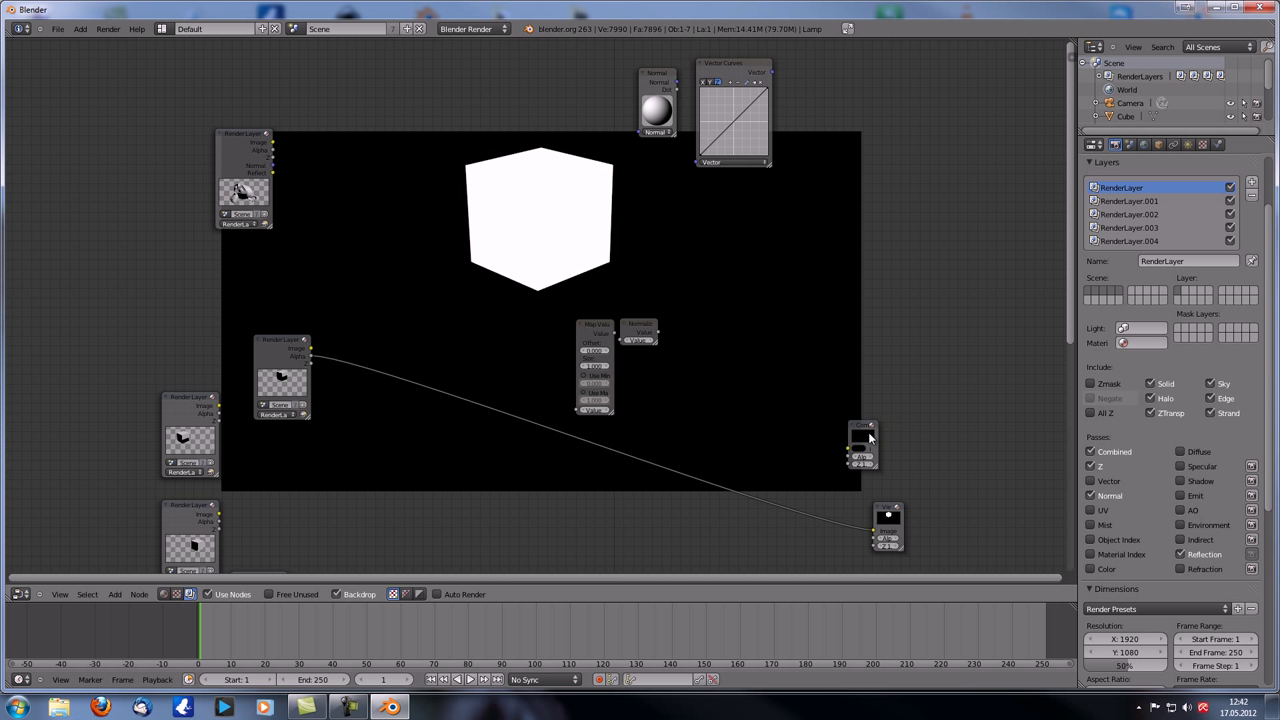
drag(868, 432, 997, 414)
drag(911, 496, 1034, 480)
middle_drag(694, 393, 772, 213)
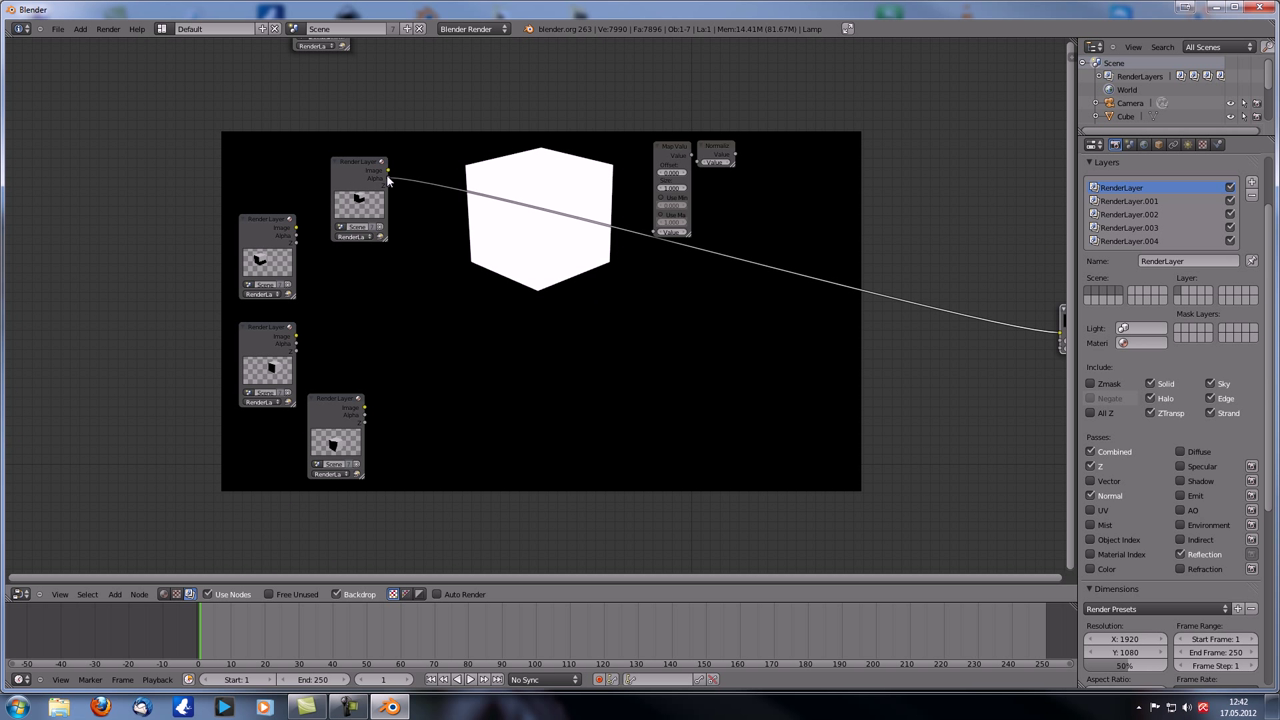
- Insert a Mix node in front of the Viewer and detach the render layer's Alpha link from its input
key(shift+a)
mouse_move(668, 454)
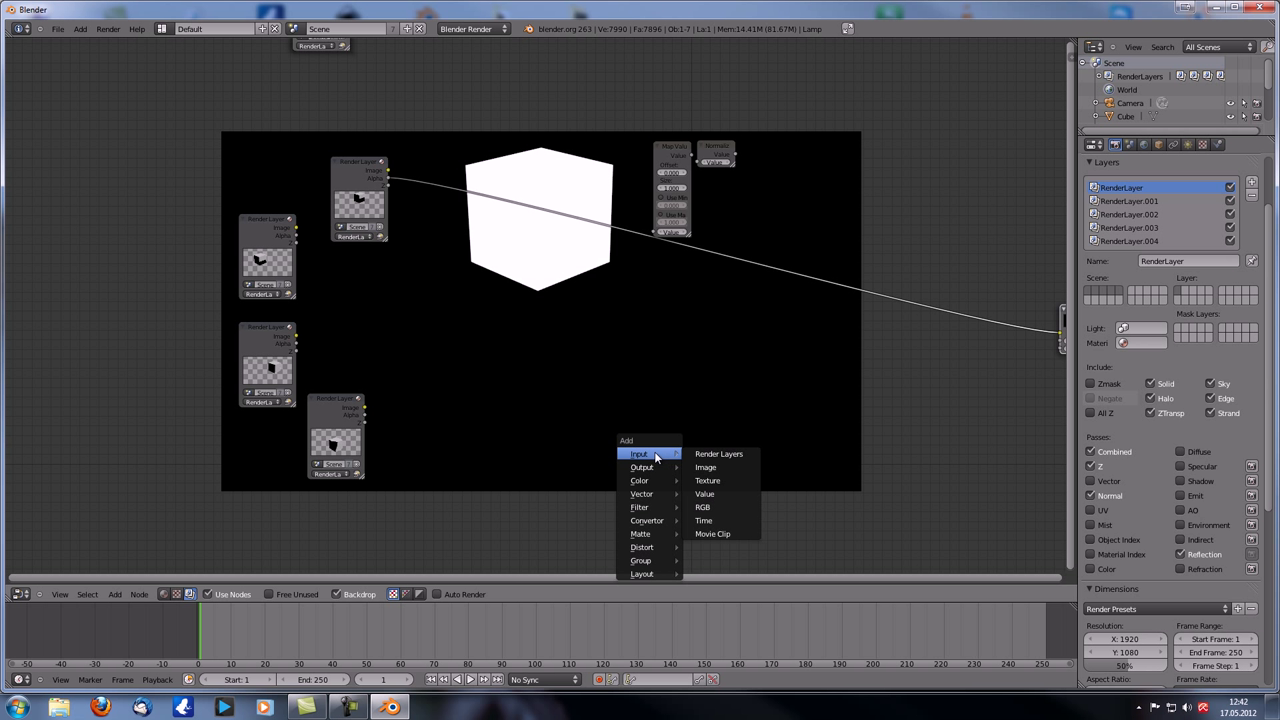
mouse_move(655, 481)
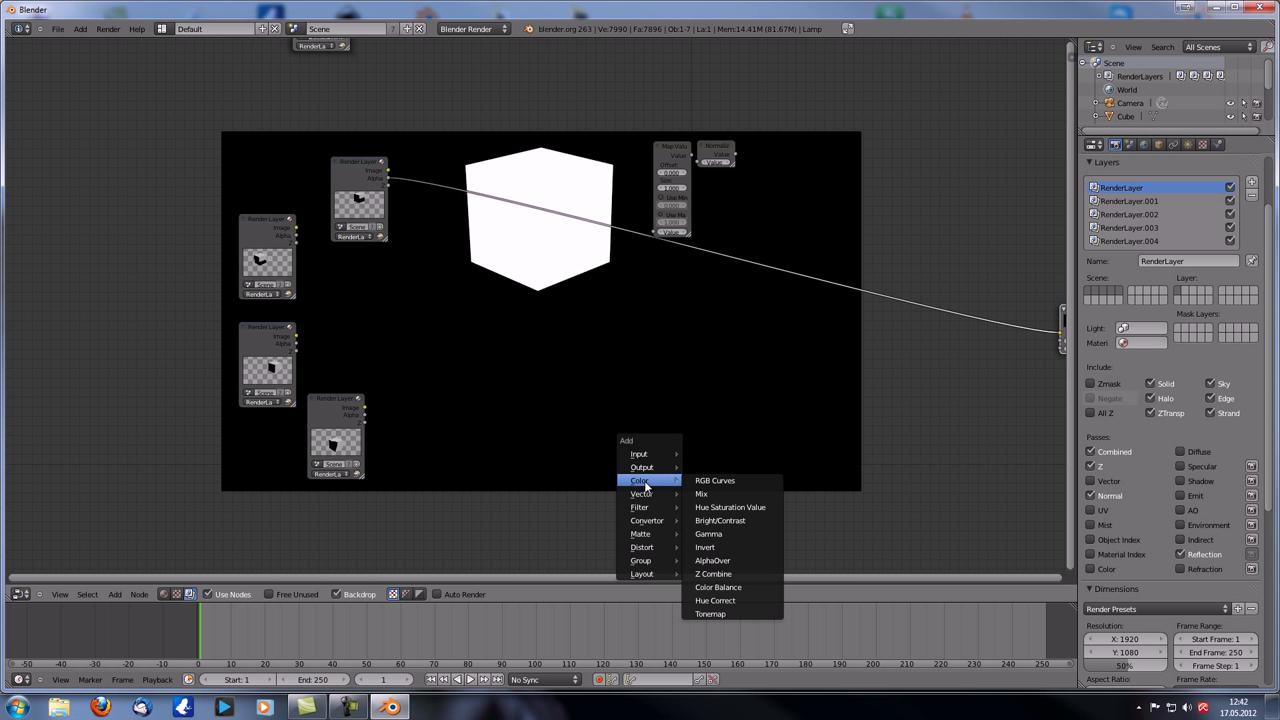
click(727, 492)
click(888, 297)
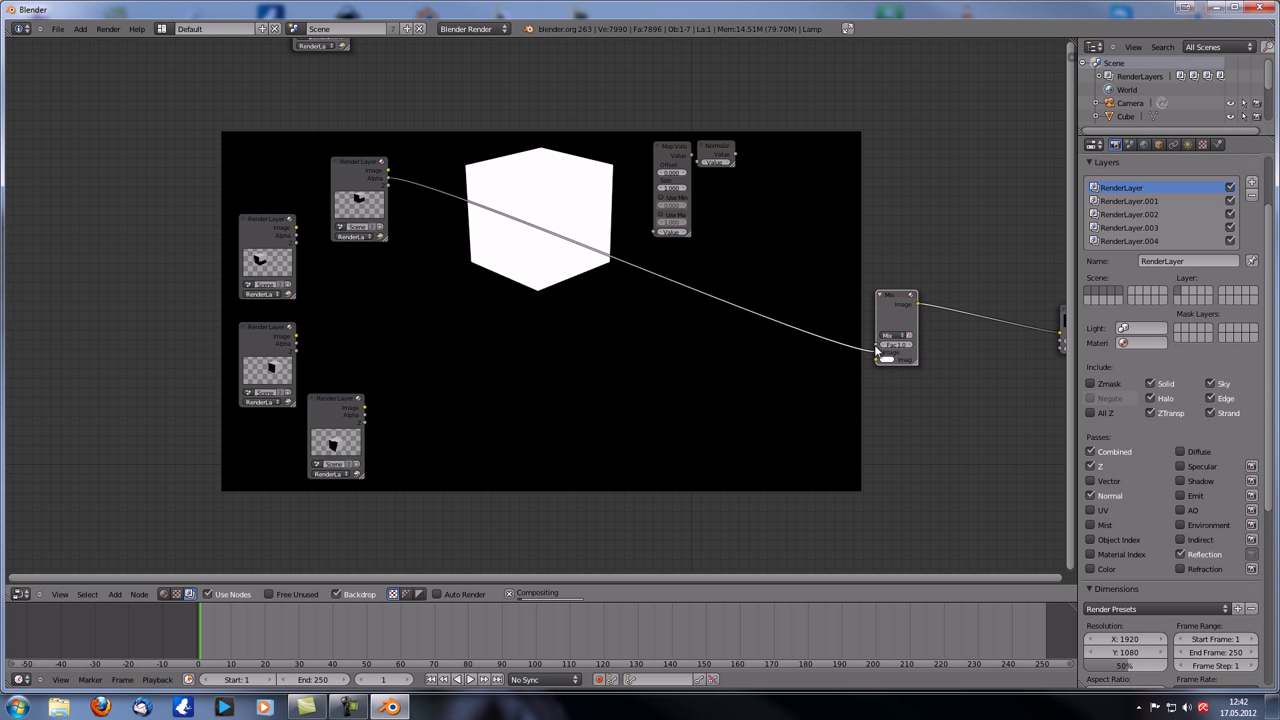
middle_drag(794, 385, 748, 340)
drag(805, 310, 803, 328)
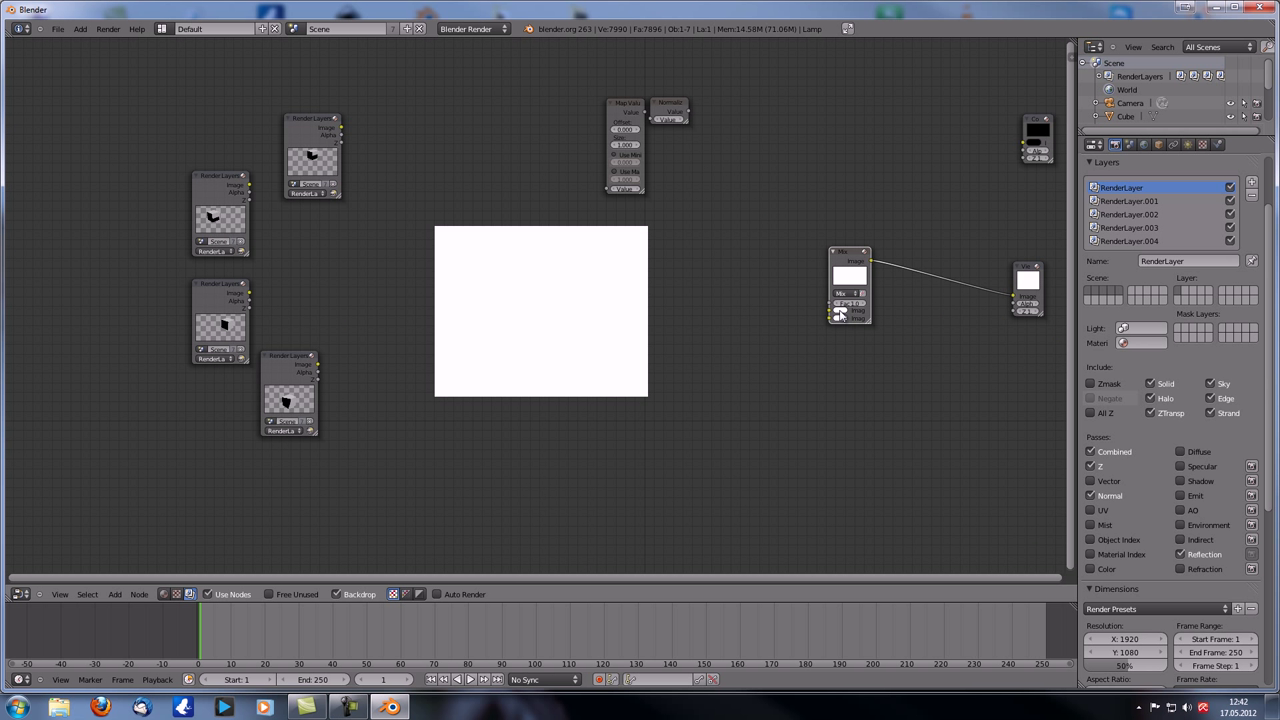
- Add a second Mix node and connect RenderLayer.004's Image output to its first Image input
key(shift+a)
mouse_move(714, 436)
key(shift+a)
mouse_move(600, 393)
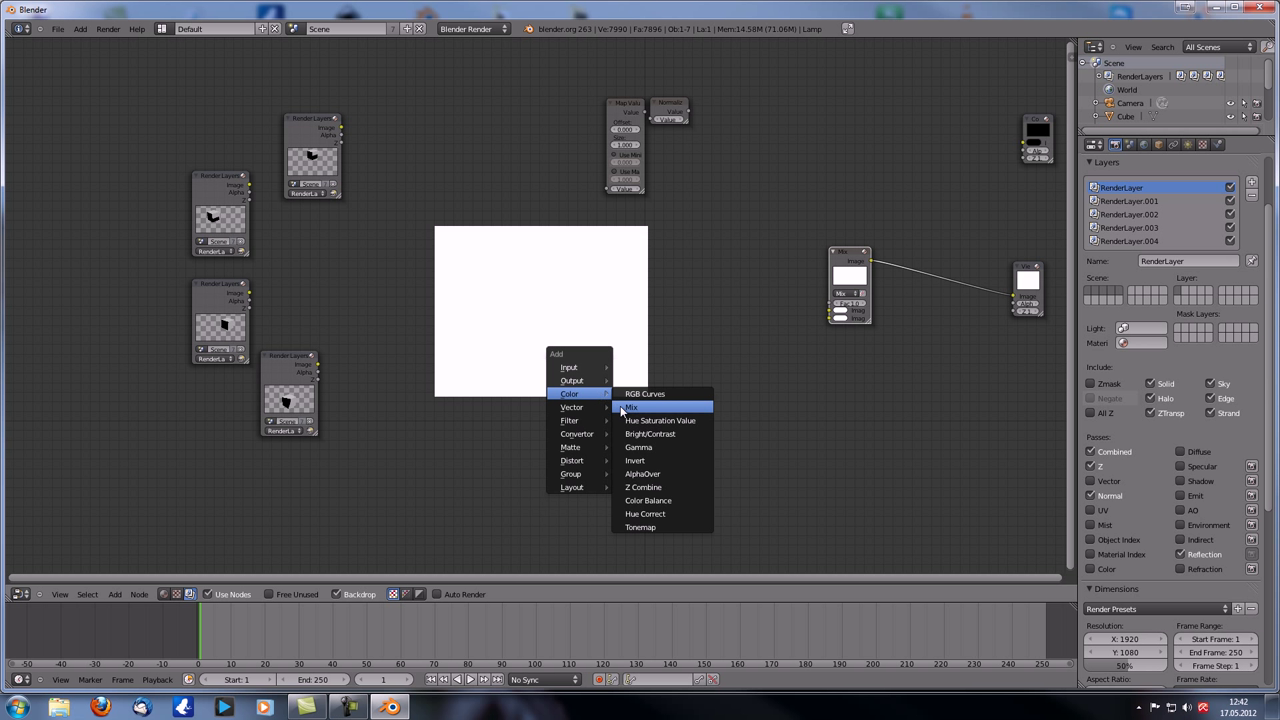
click(628, 408)
click(740, 416)
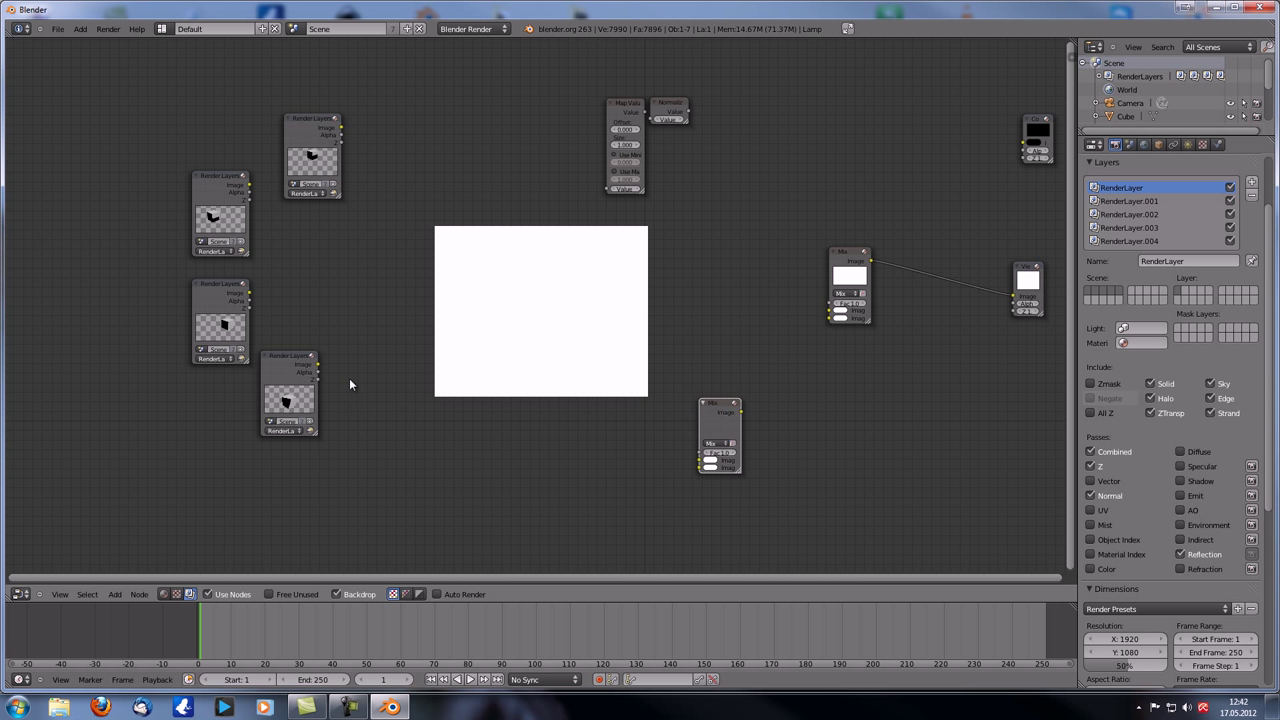
click(318, 369)
drag(326, 362, 699, 461)
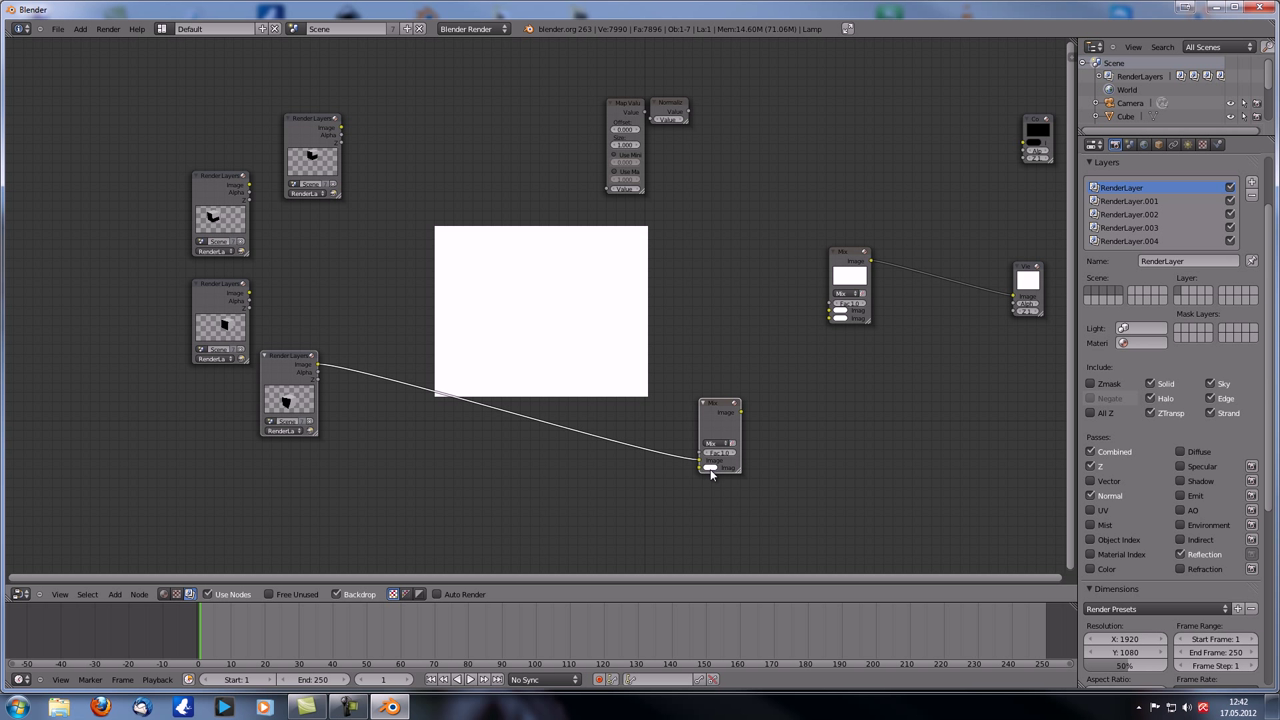
- Connect the lower Mix node's output to the Viewer Mix node's first Image input and set the latter's second colour to red
drag(724, 418, 829, 314)
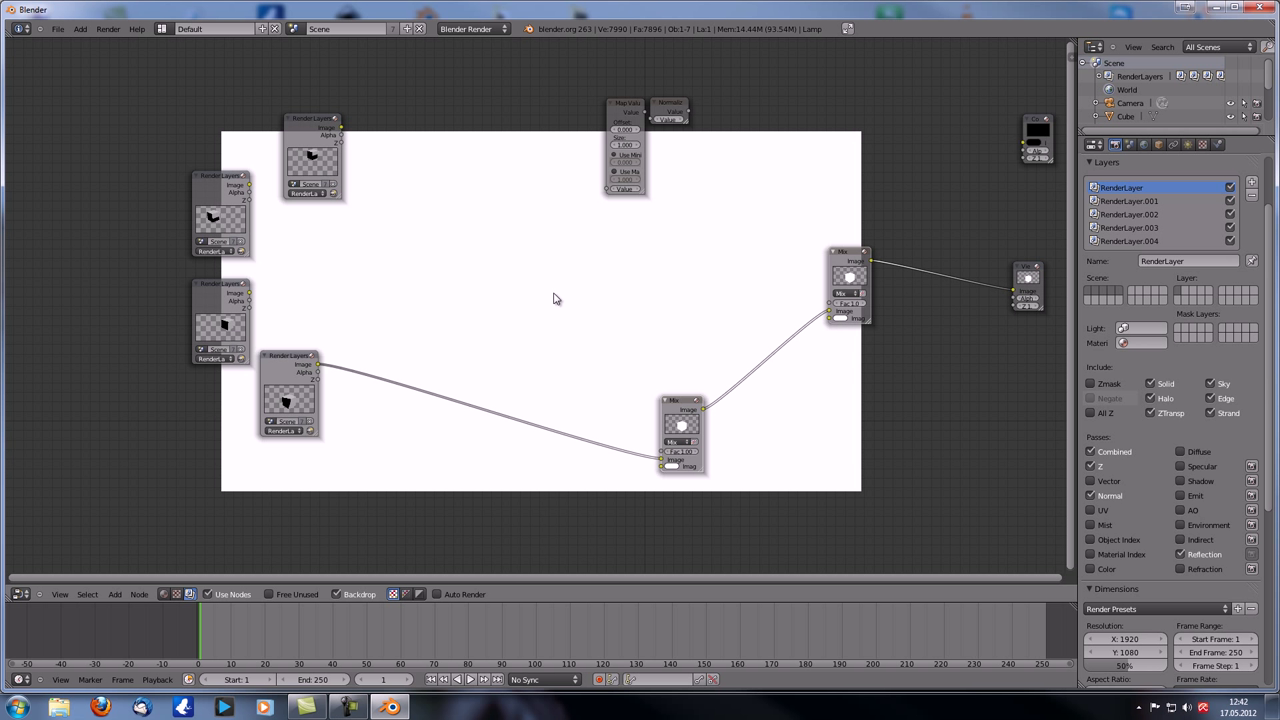
middle_drag(643, 329, 594, 314)
click(792, 303)
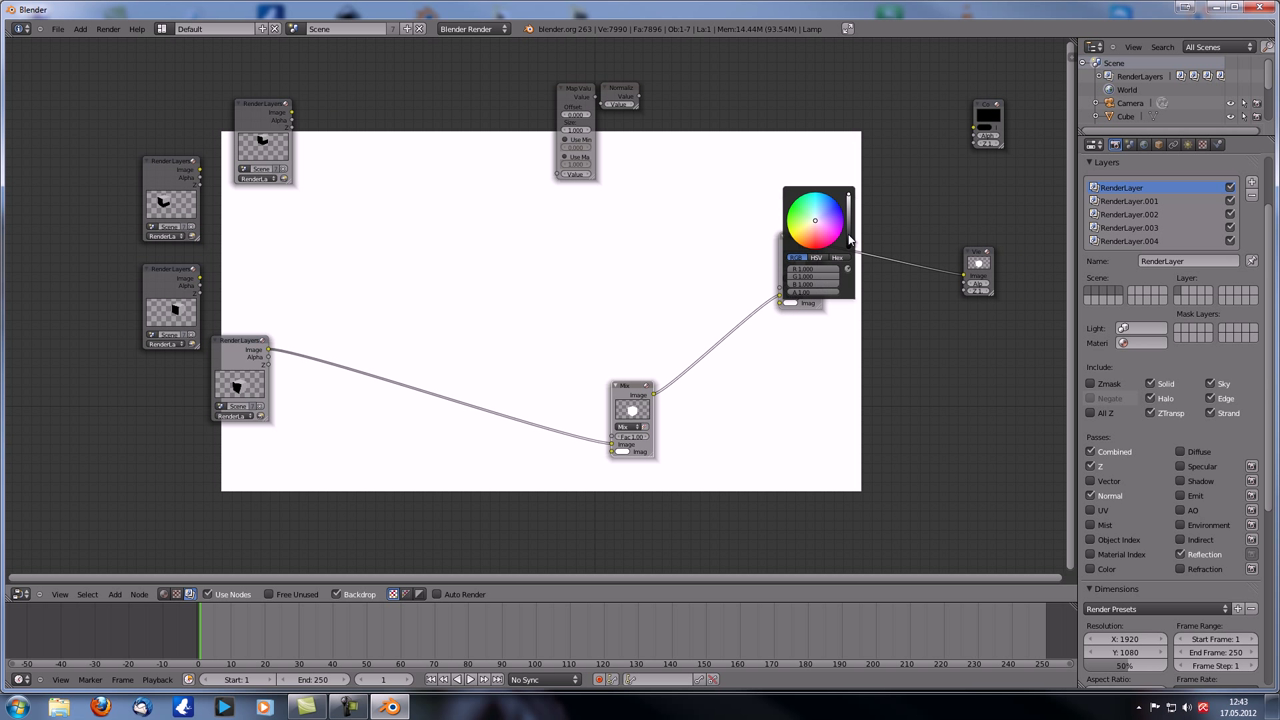
drag(850, 237, 815, 256)
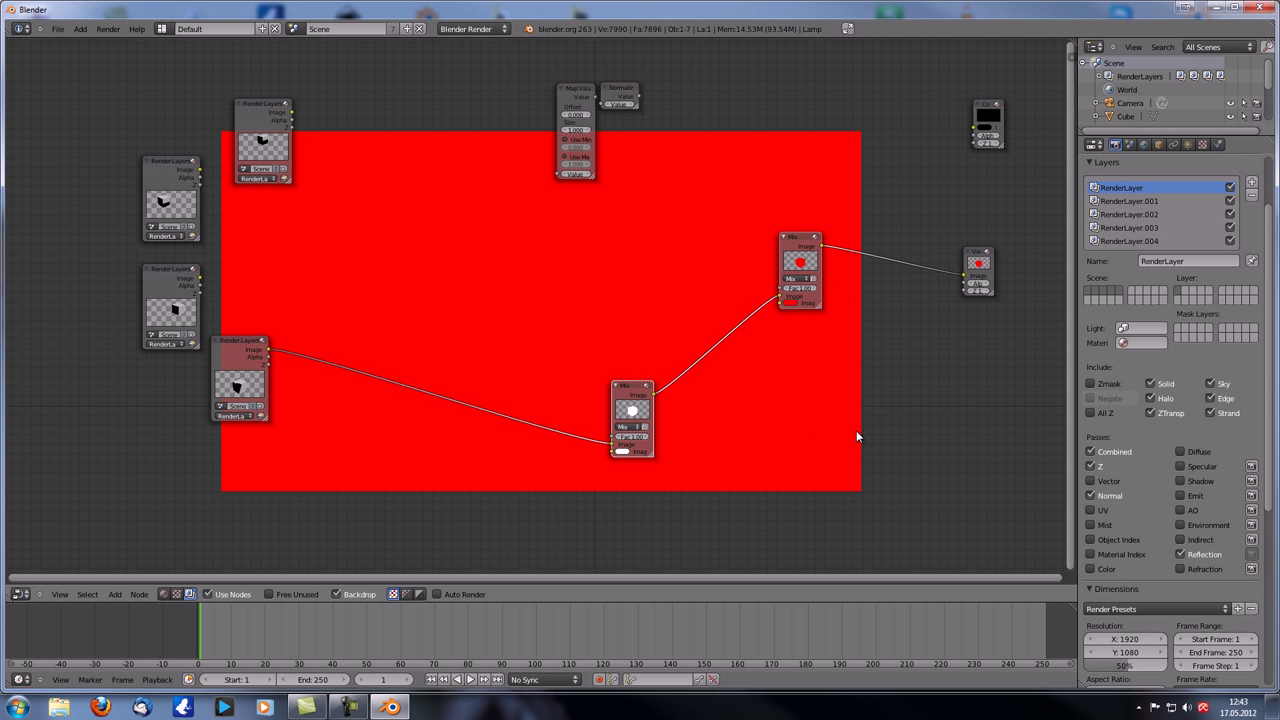
middle_drag(673, 298, 700, 304)
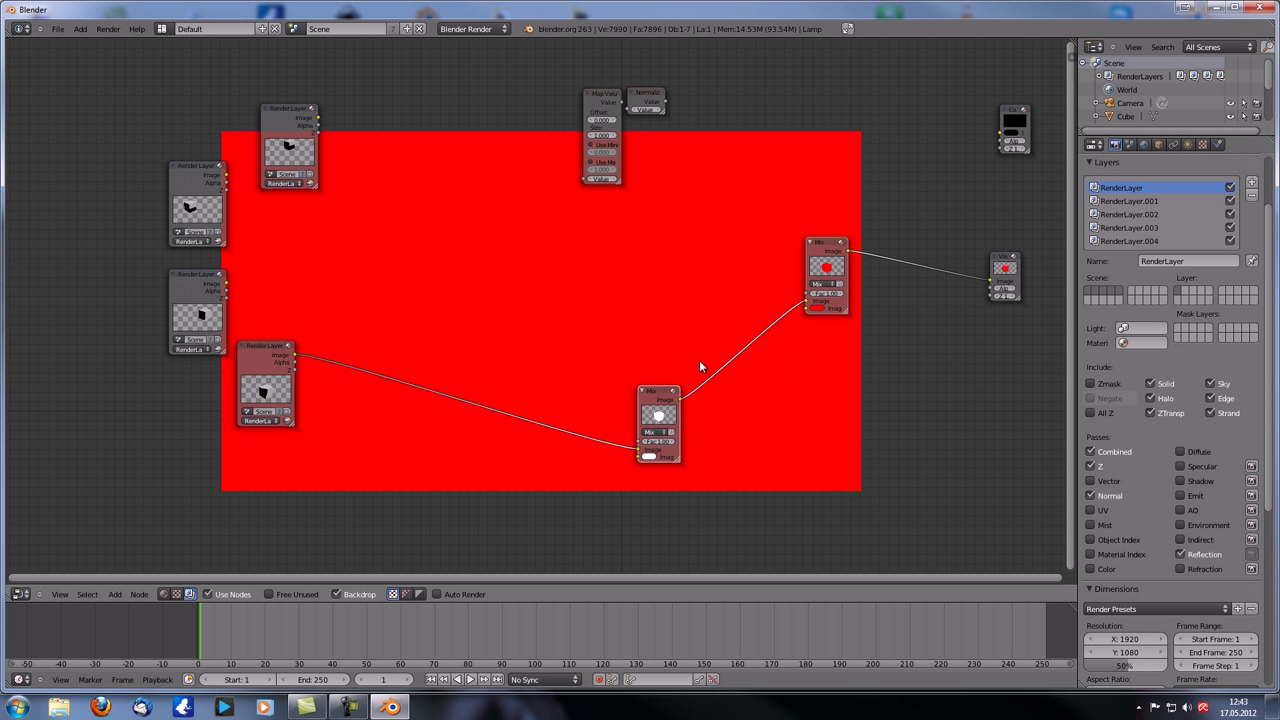
middle_drag(699, 360, 693, 352)
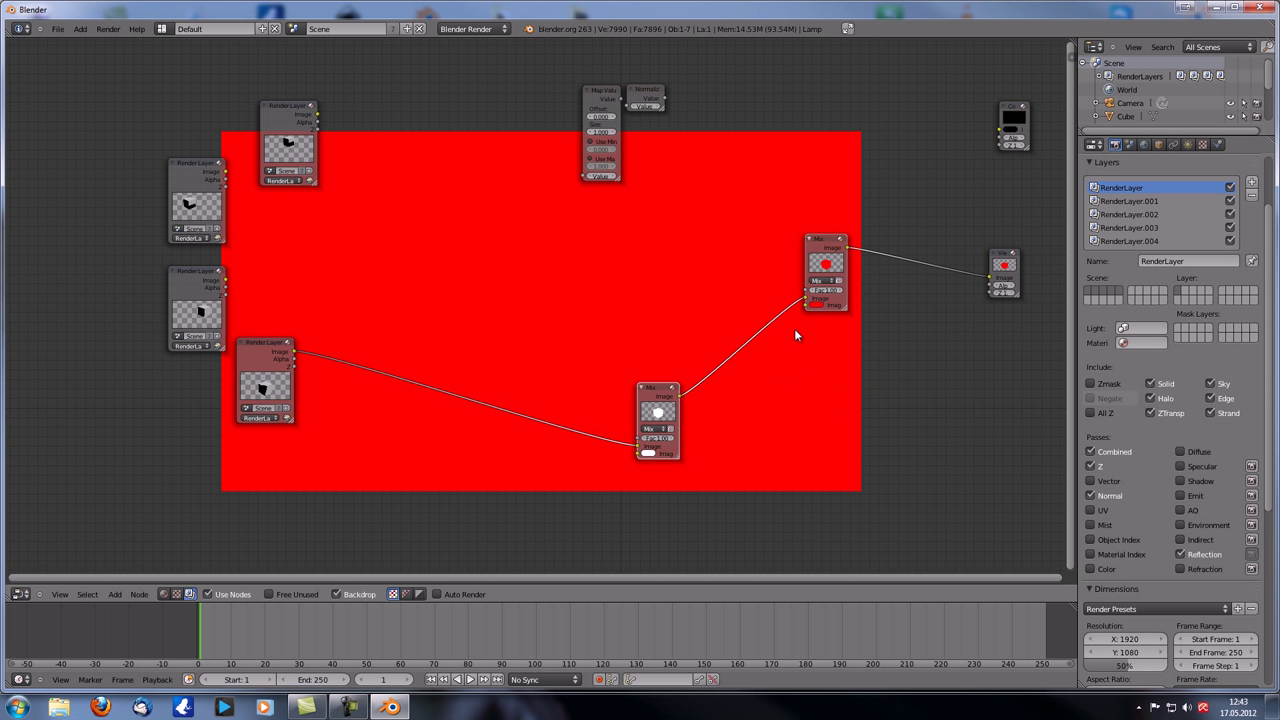
- Preview the Alpha output of each cube's render layer in the Viewer, from RenderLayer.001 through RenderLayer.004
click(826, 245)
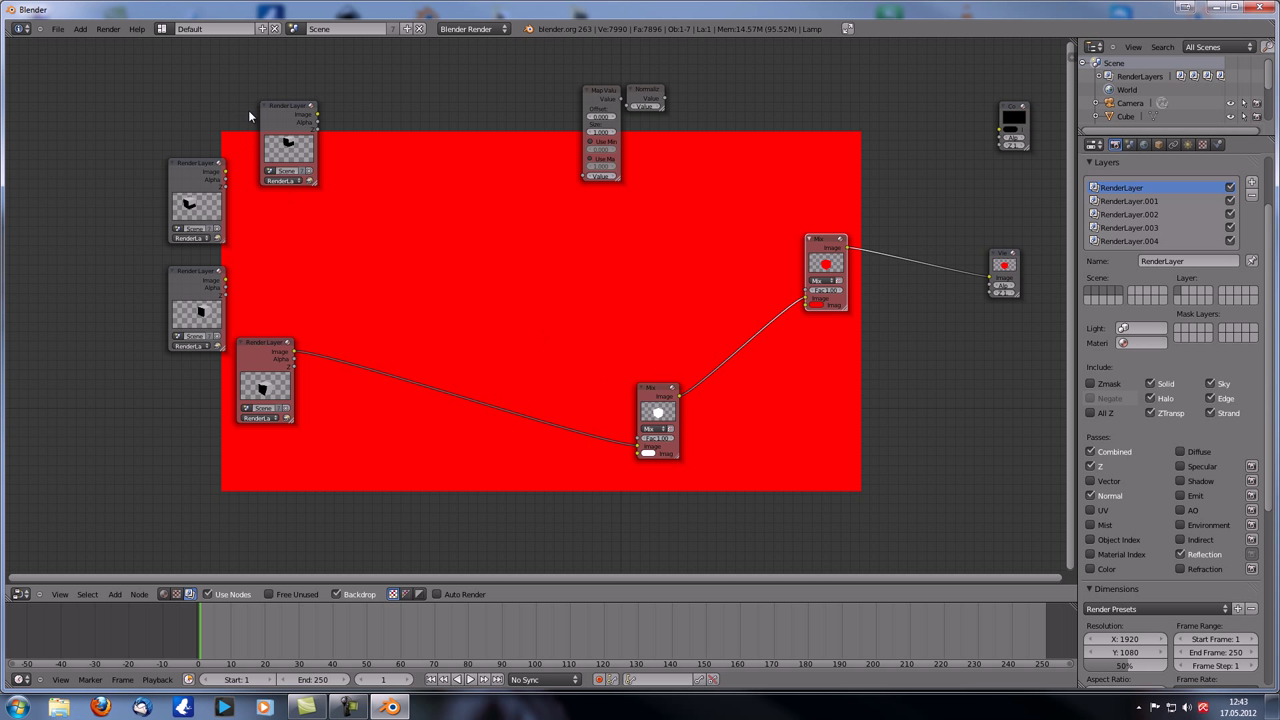
ctrl+shift+click(276, 119)
ctrl+shift+click(276, 119)
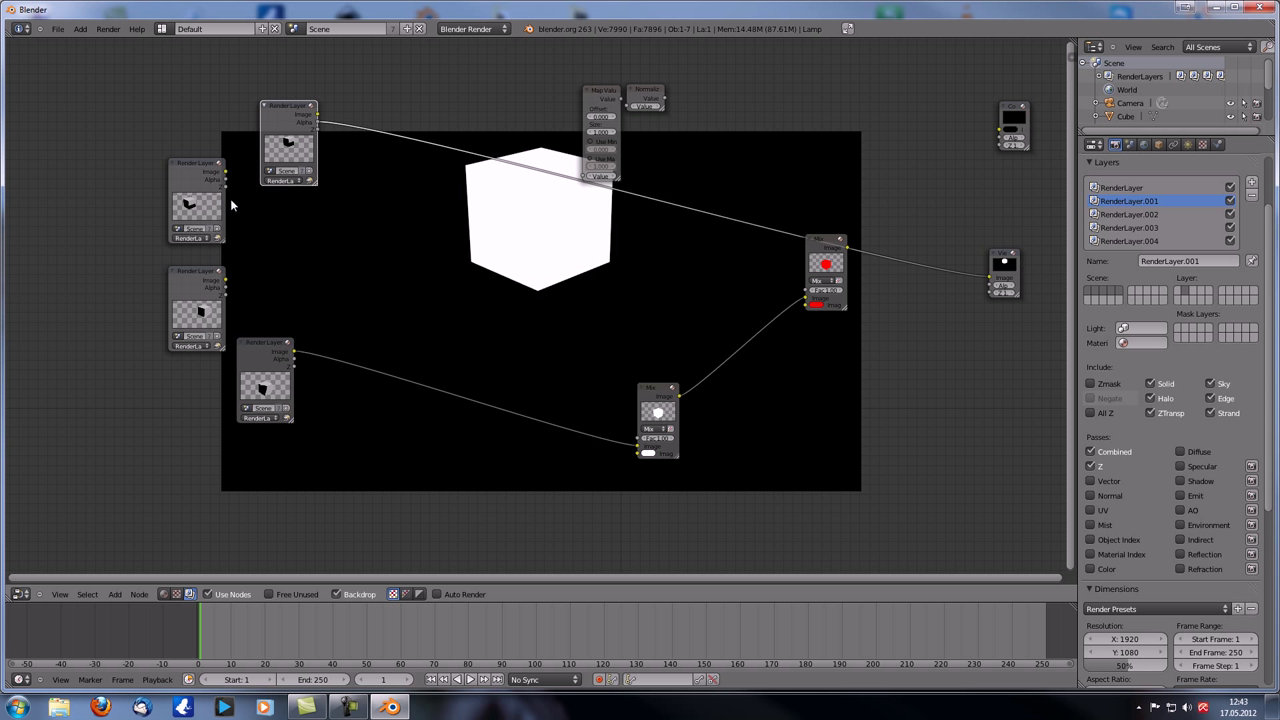
ctrl+shift+click(197, 178)
ctrl+shift+click(197, 278)
ctrl+shift+click(254, 353)
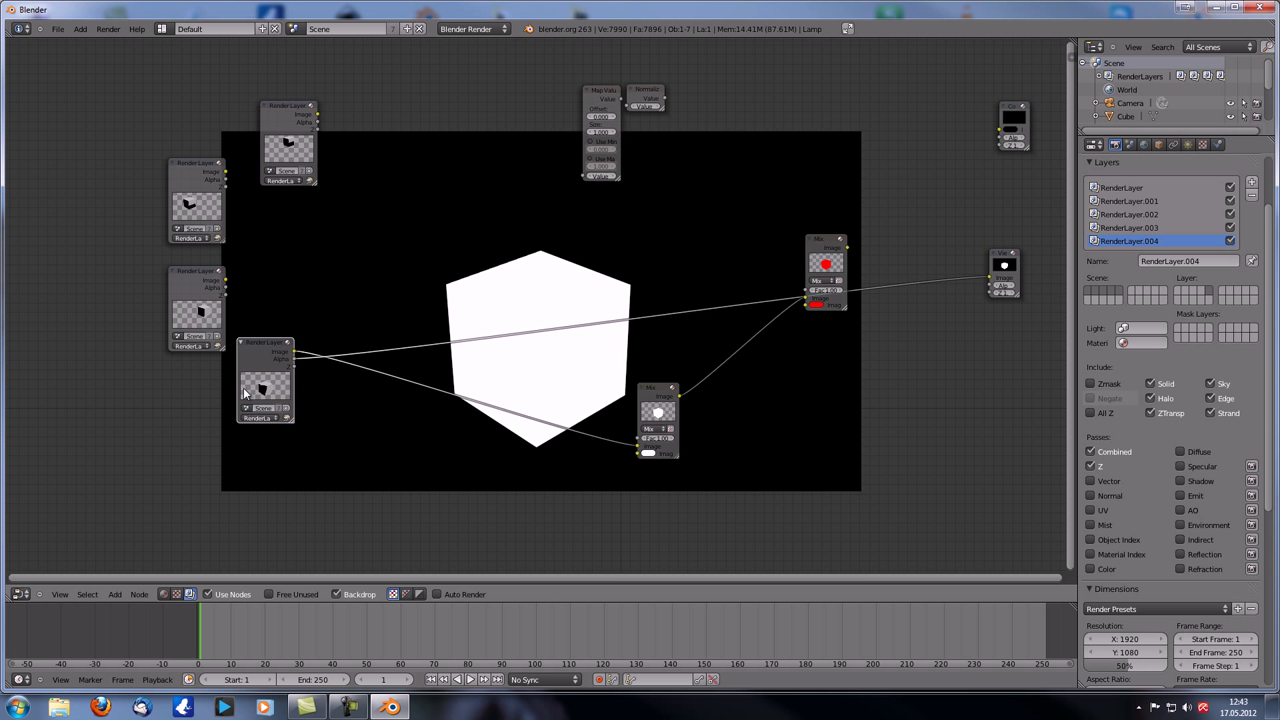
- Add a Mix node beside RenderLayer.001, connect that layer's Image output to its first input, and set its blend mode to Add
middle_drag(419, 258, 433, 260)
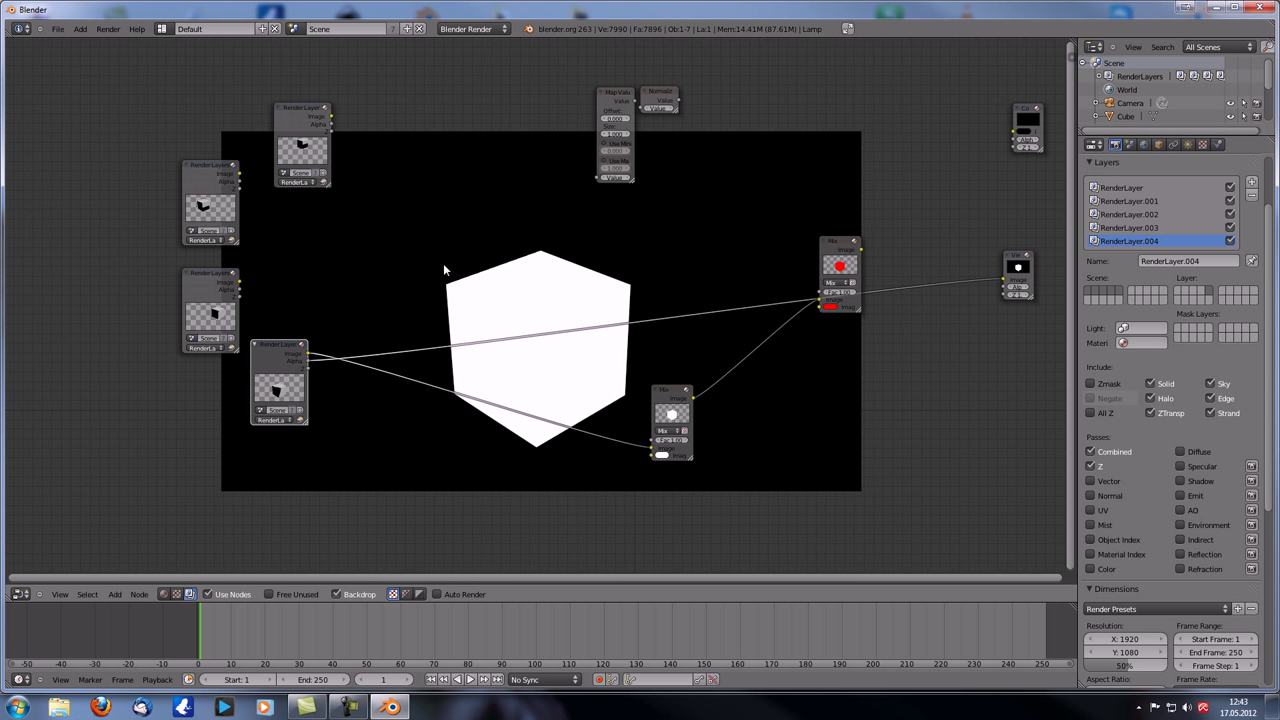
key(shift+a)
mouse_move(440, 264)
click(472, 280)
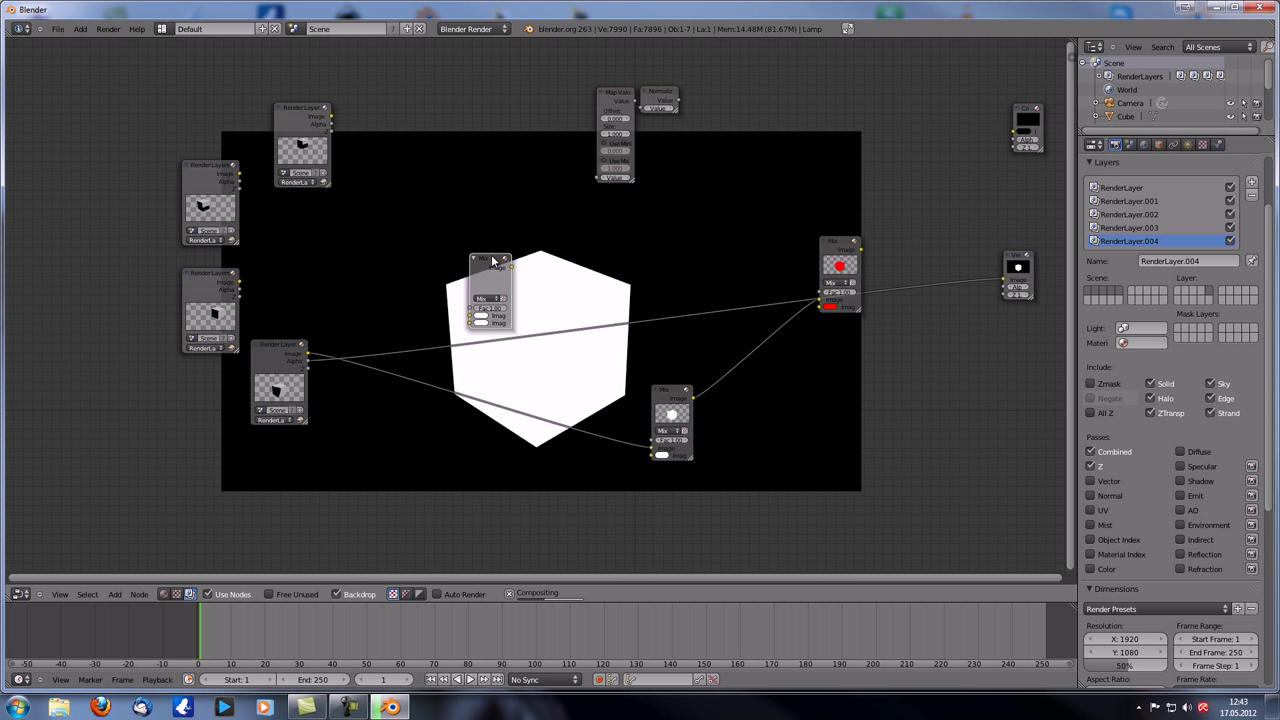
click(397, 170)
click(328, 125)
drag(331, 117, 392, 204)
click(428, 192)
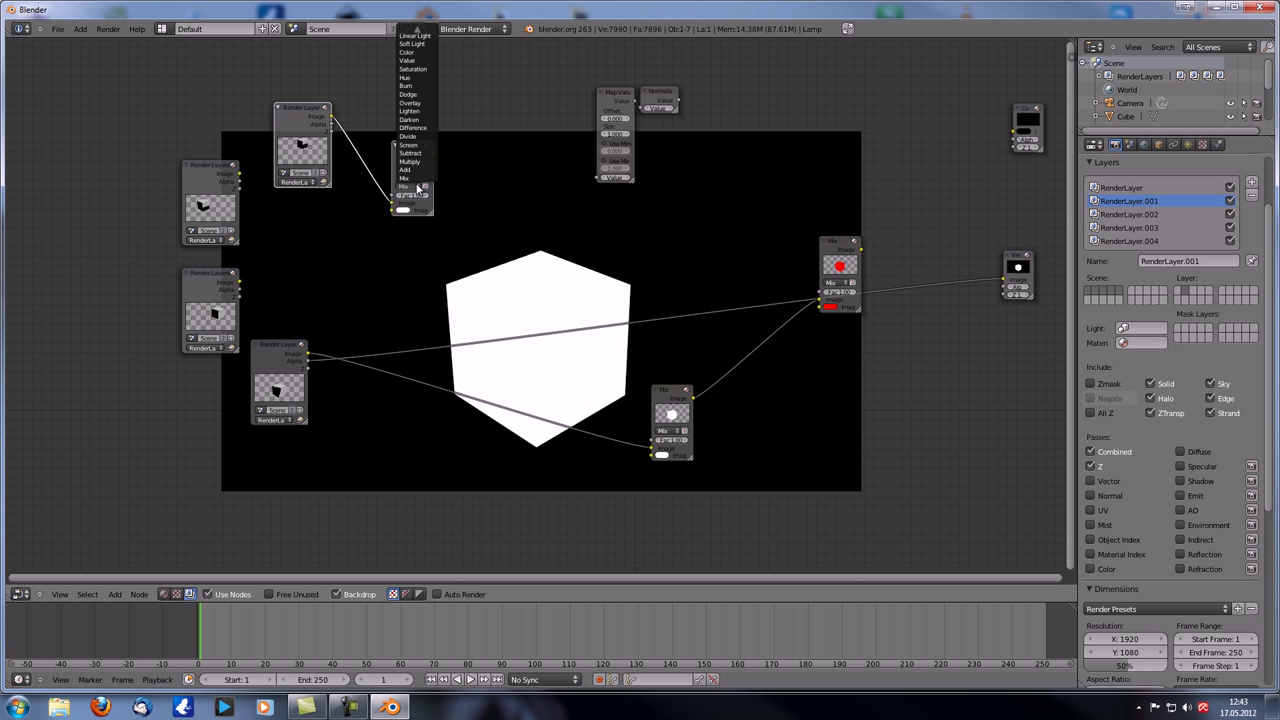
click(415, 171)
- Combine the Alpha outputs of RenderLayer.001 and RenderLayer.002 in the Add node and show its result in the Viewer
drag(239, 181, 393, 210)
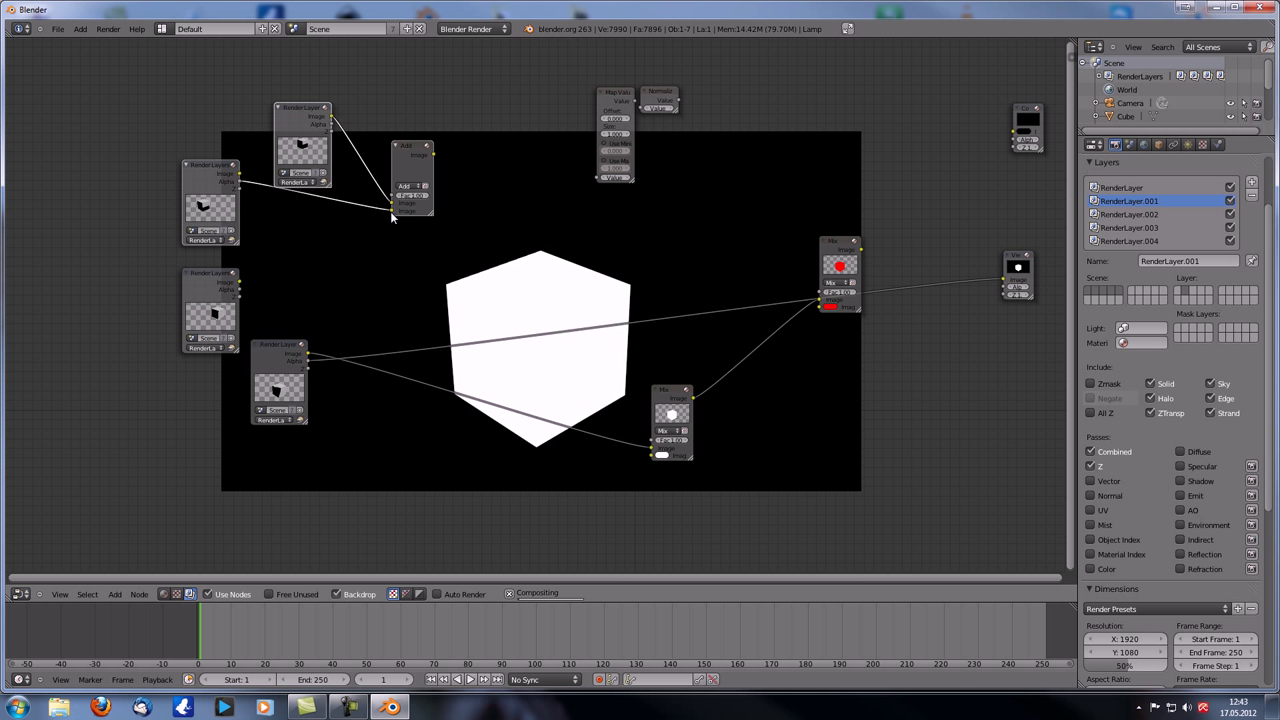
ctrl+shift+click(409, 148)
drag(331, 124, 390, 207)
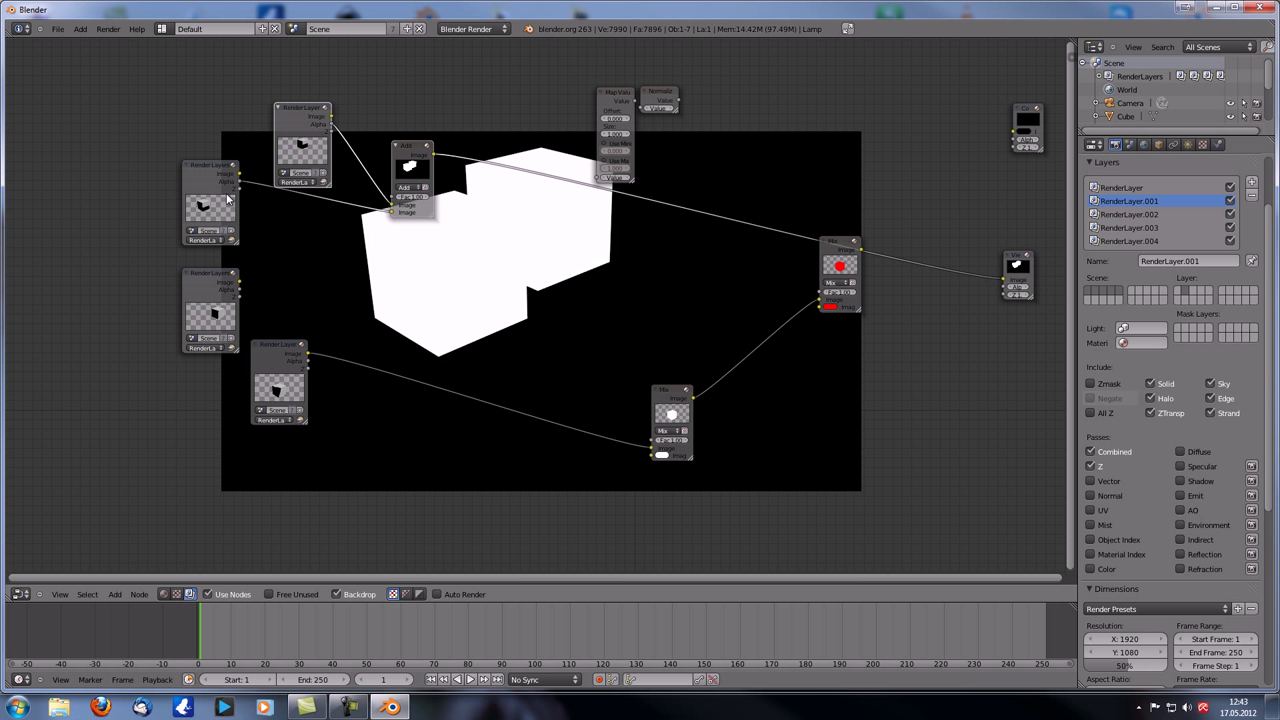
- Duplicate the Add node to follow the first one and connect RenderLayer.003's Alpha output to its second input
click(421, 156)
key(shift+d)
click(495, 222)
drag(240, 293, 467, 281)
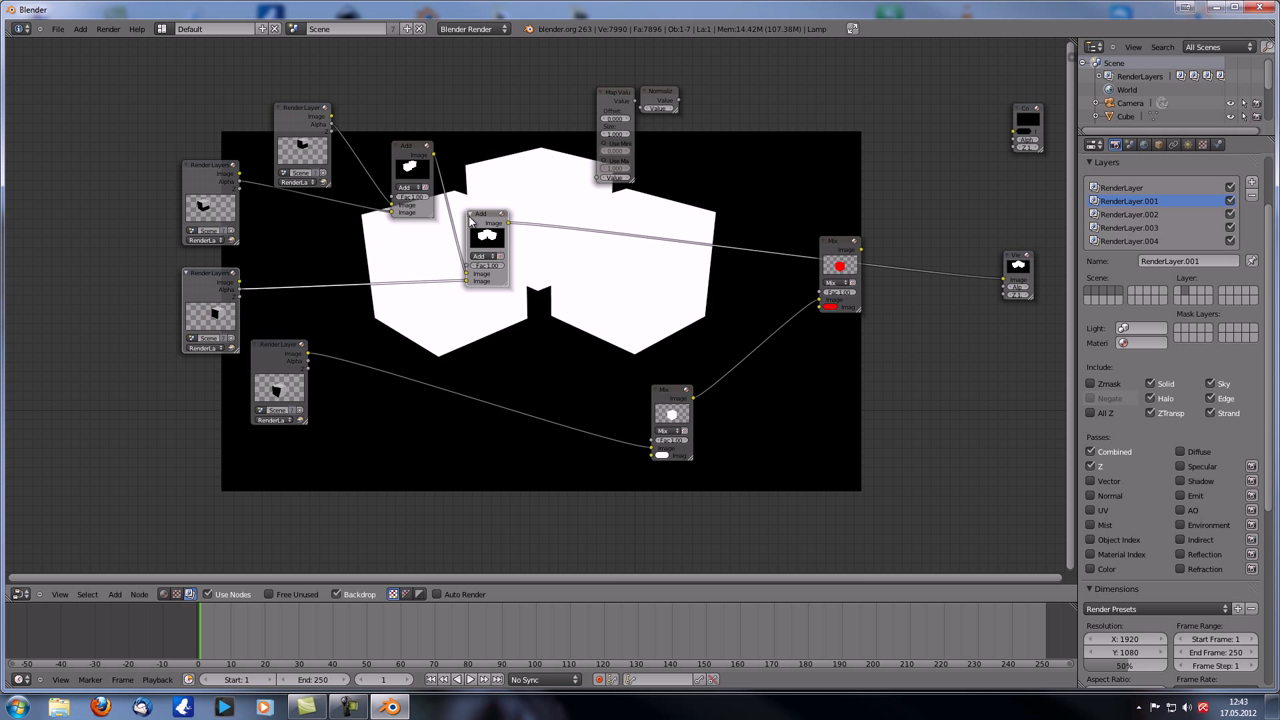
- Chain a third Add node after the second and connect RenderLayer.004's Alpha to its second input, removing the stray Render Layers copy
key(shift+d)
click(559, 227)
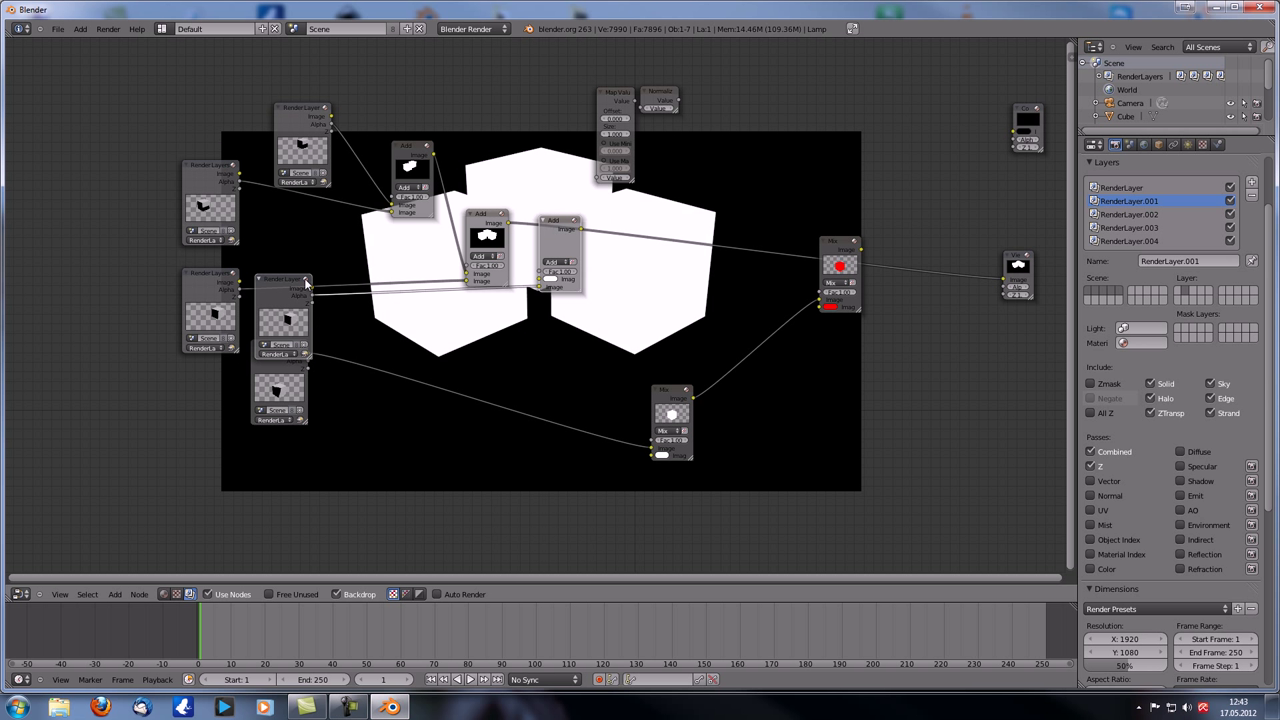
click(273, 283)
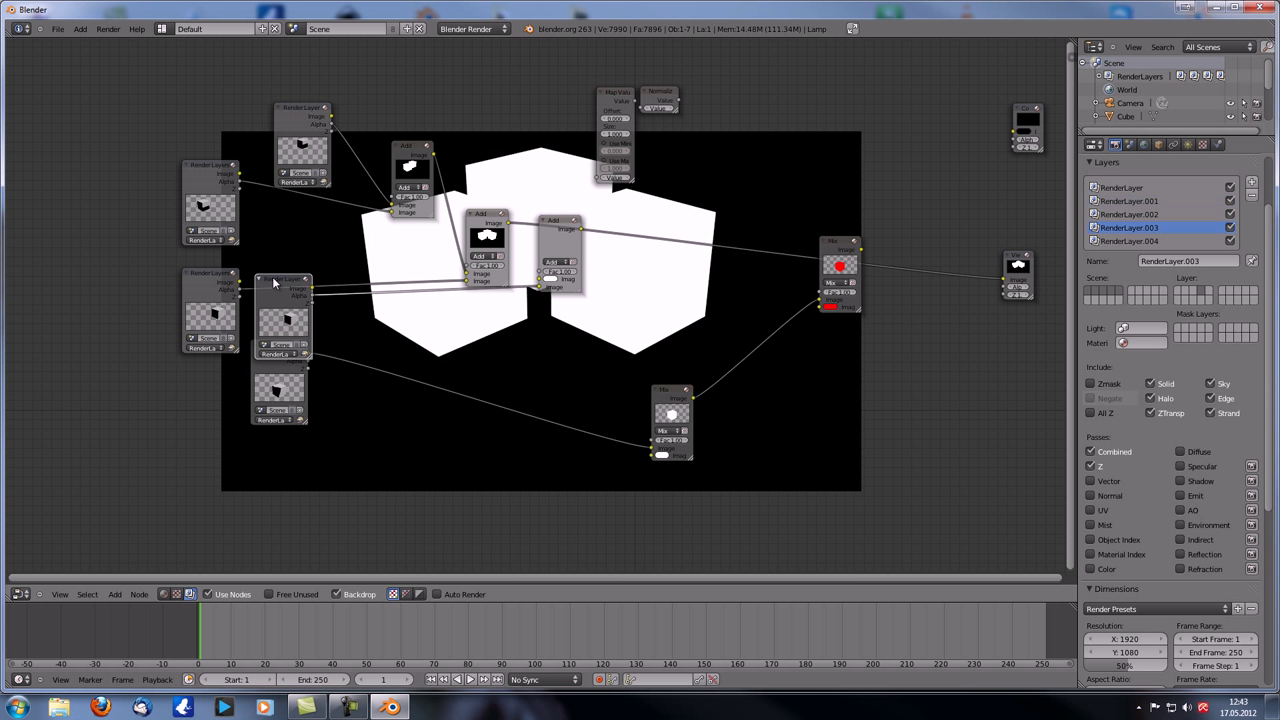
key(x)
drag(556, 230, 555, 268)
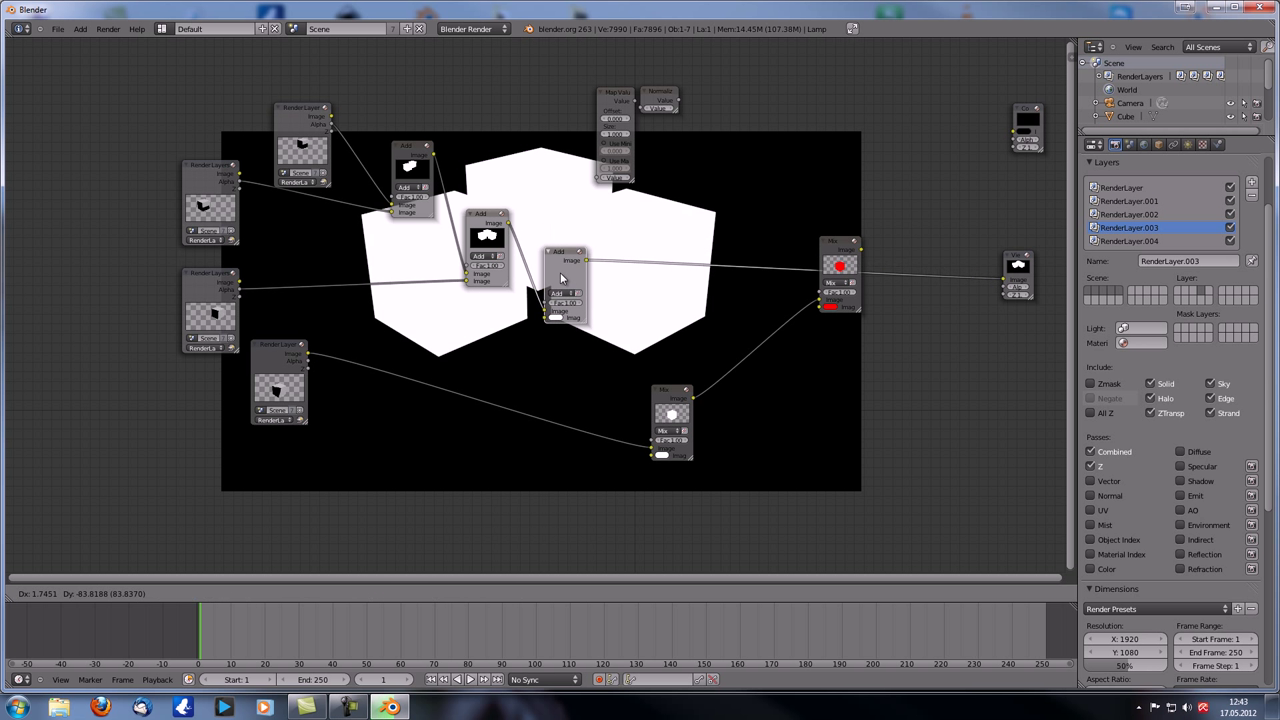
drag(306, 360, 539, 324)
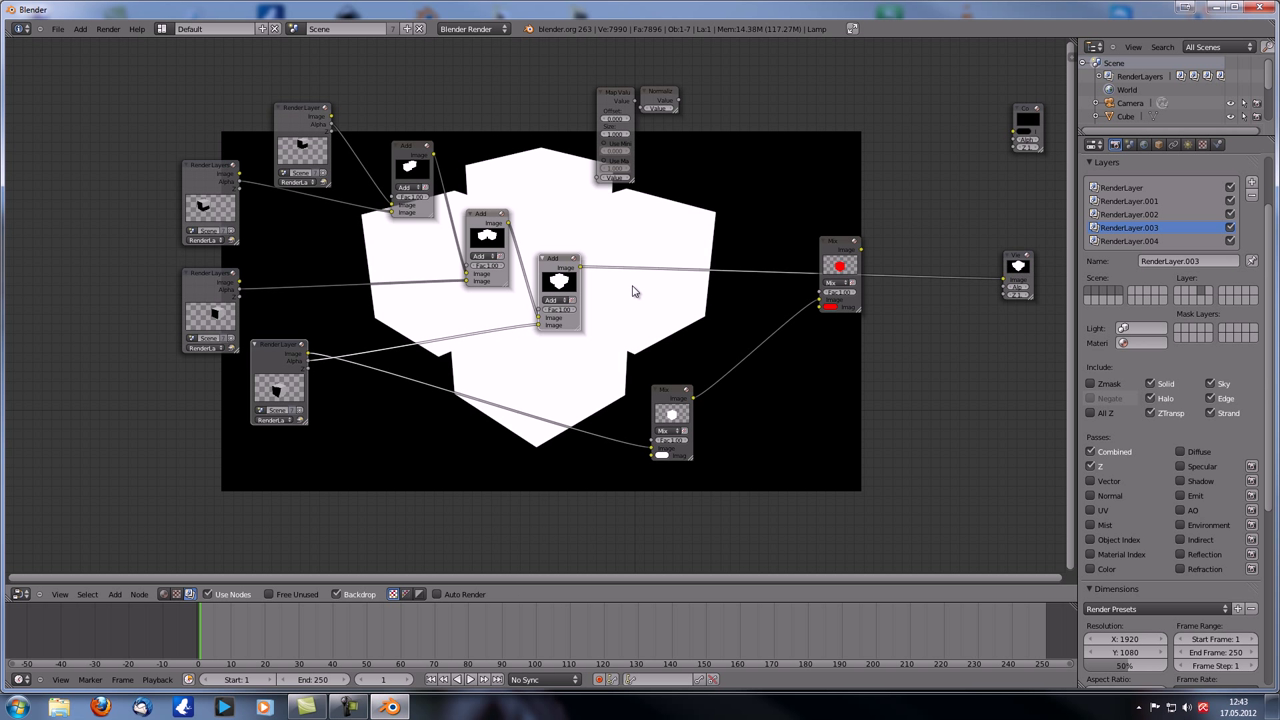
- Connect the last Add node's output to the Viewer Mix node's Fac input and move the lower Mix node closer to the render layers
middle_drag(626, 337, 528, 297)
drag(493, 245, 736, 271)
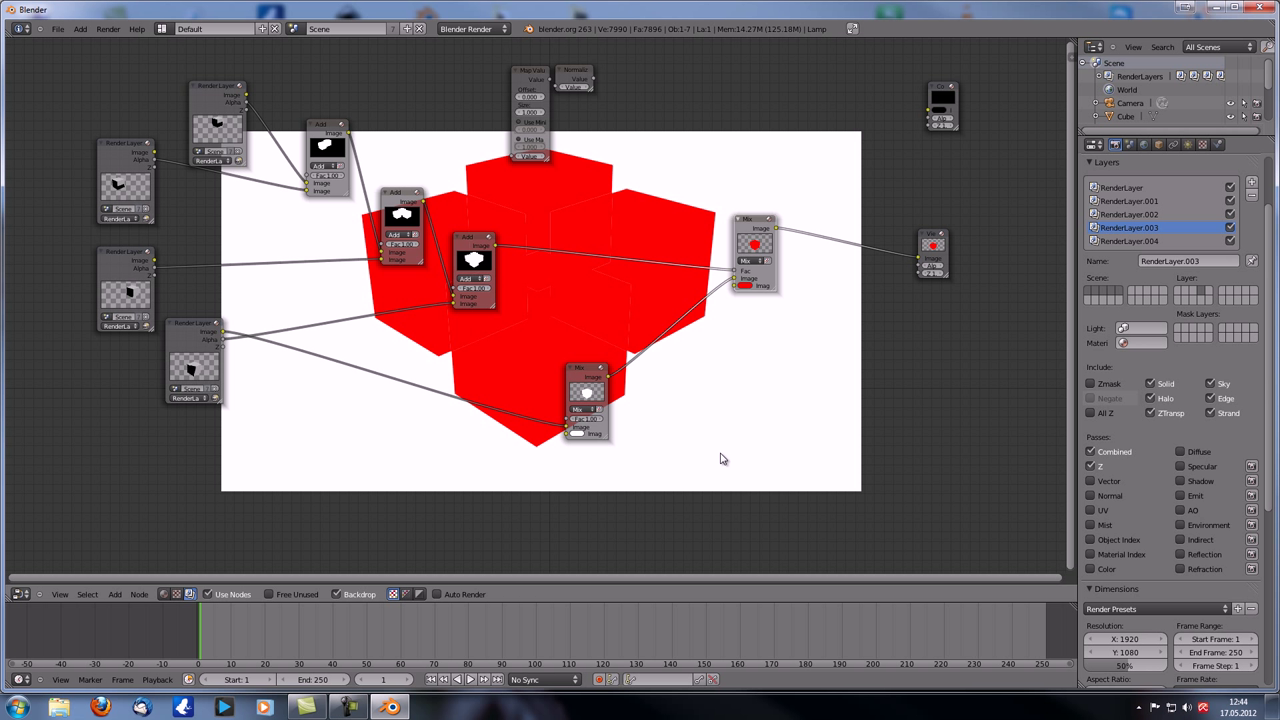
drag(571, 371, 506, 353)
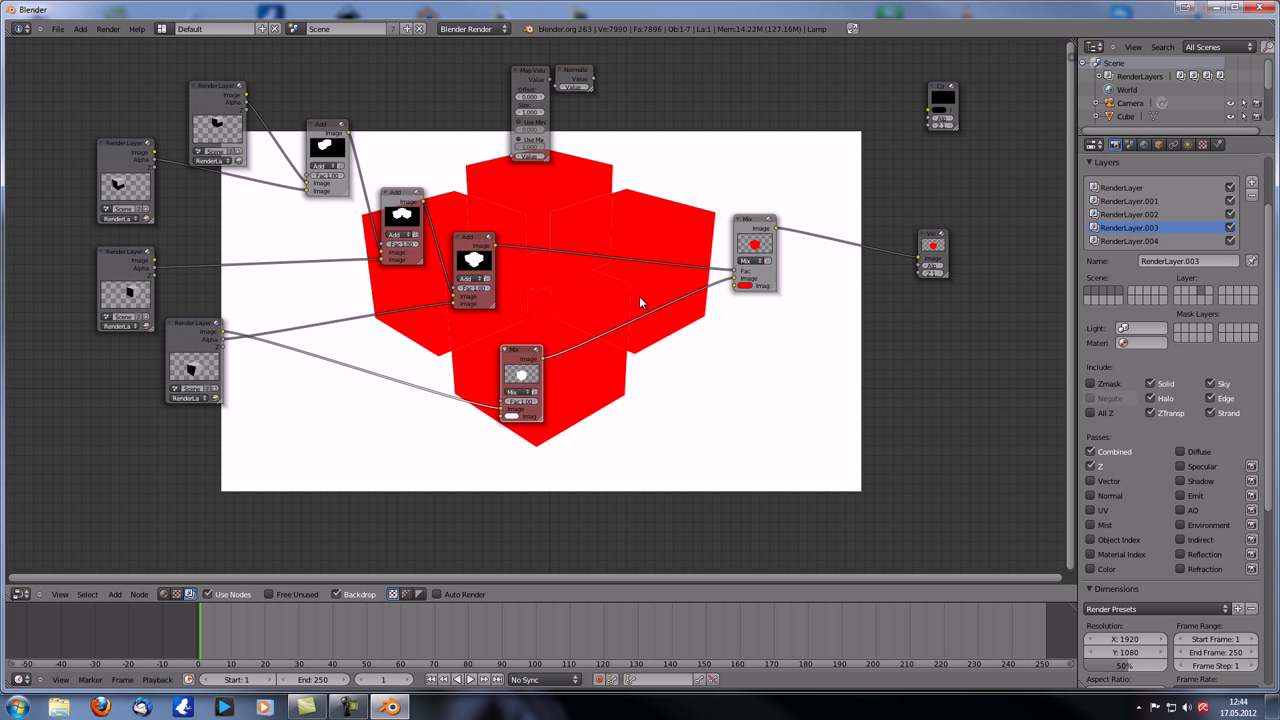
- Change the Viewer Mix node's second colour to light pink and reposition the backdrop image
click(745, 287)
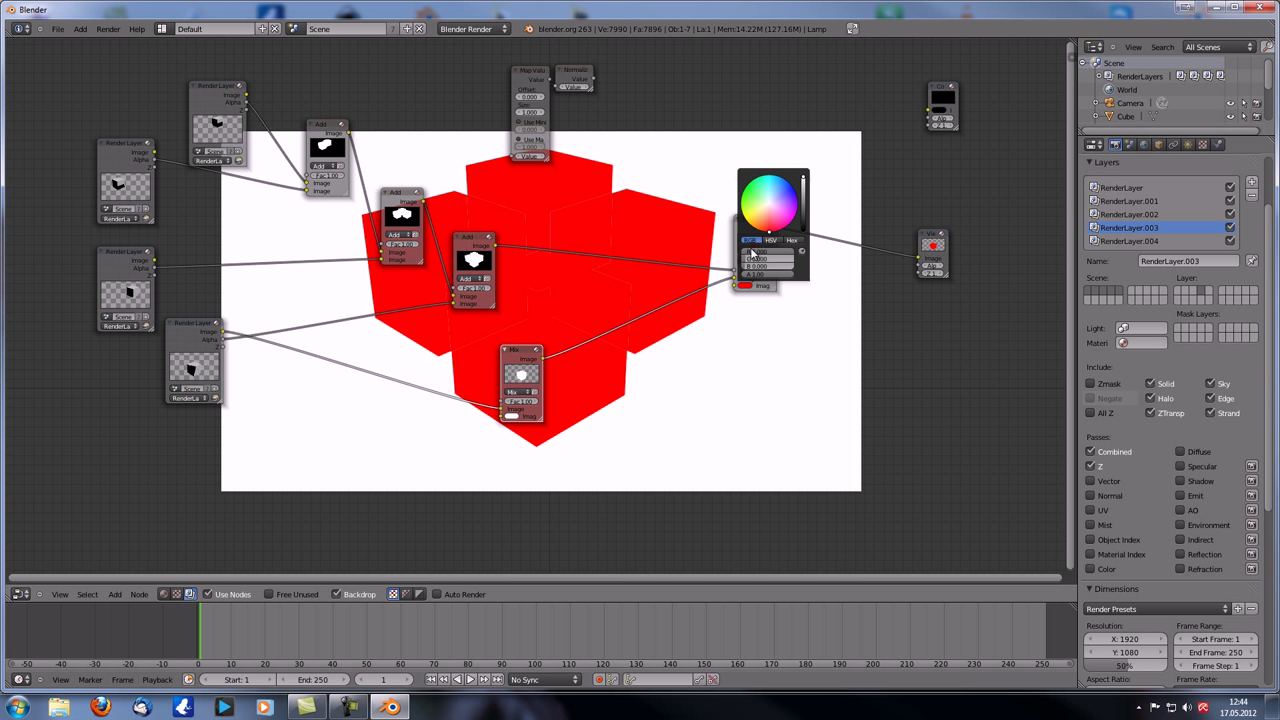
drag(768, 228, 767, 219)
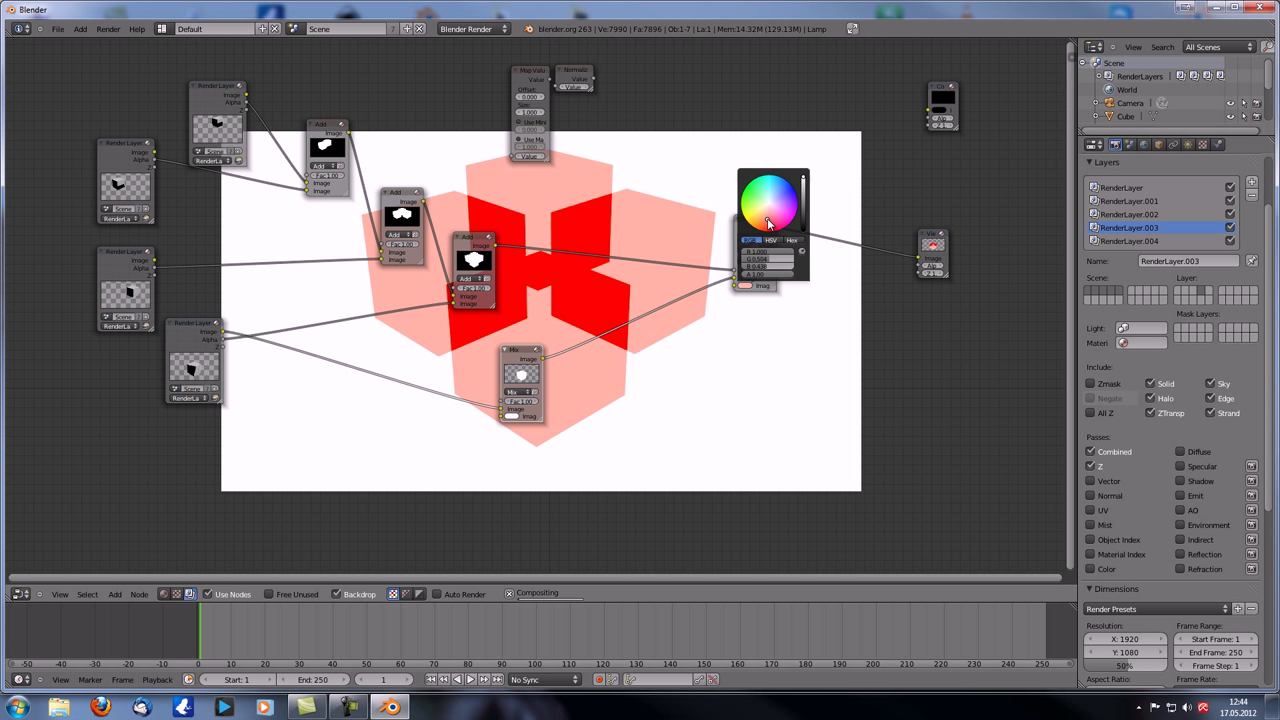
middle_drag(657, 391, 628, 468)
key(Home)
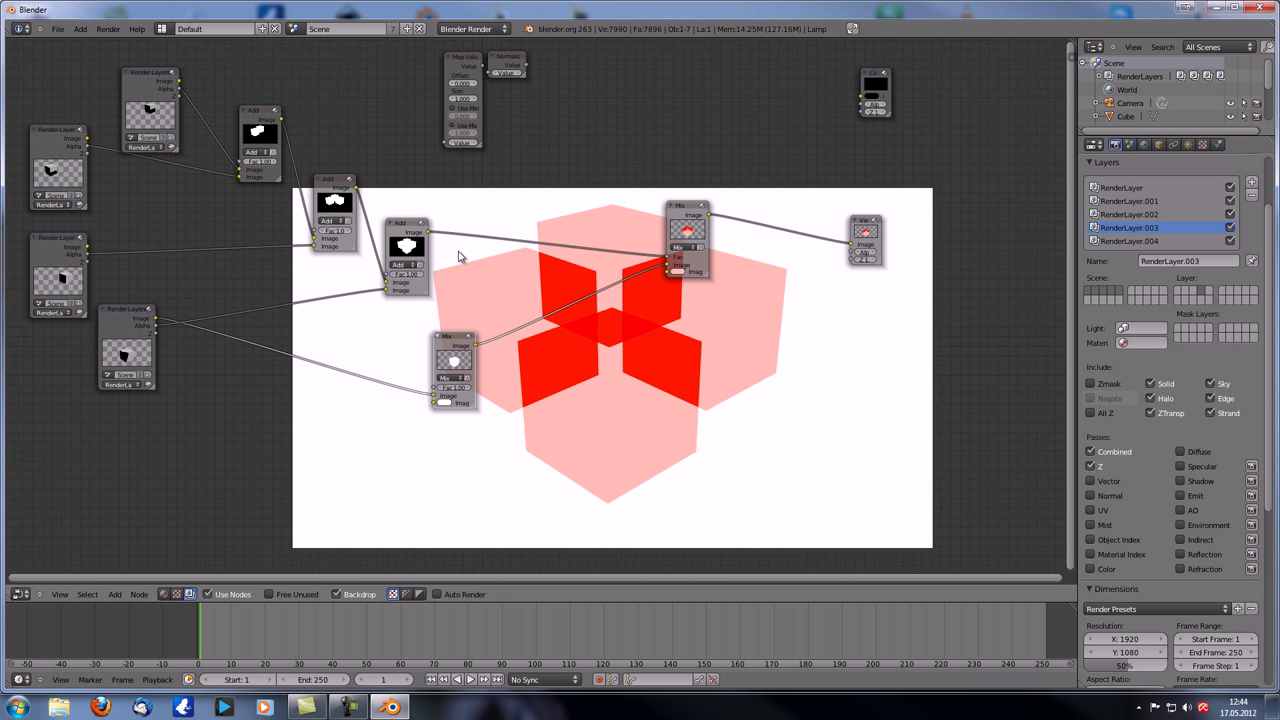
- Preview the last Add node's combined alpha mask in the Viewer, followed by RenderLayer.001's outputs
ctrl+shift+click(410, 230)
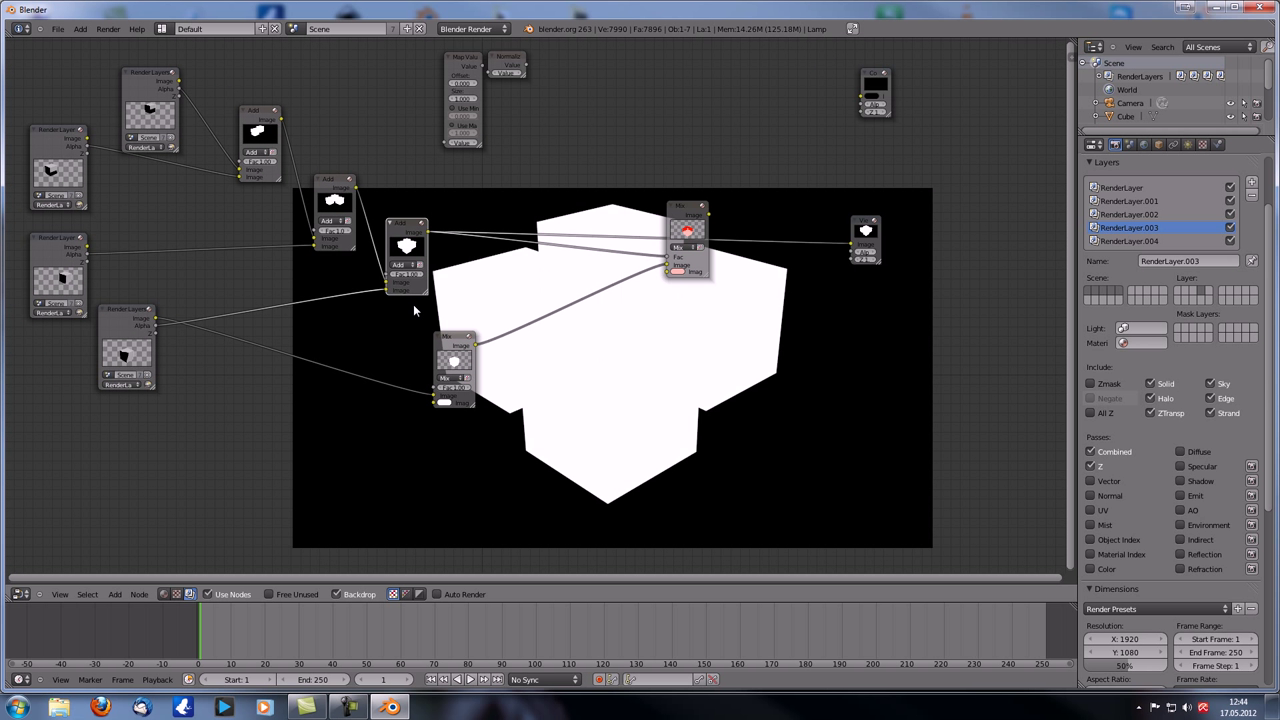
middle_drag(537, 336, 582, 333)
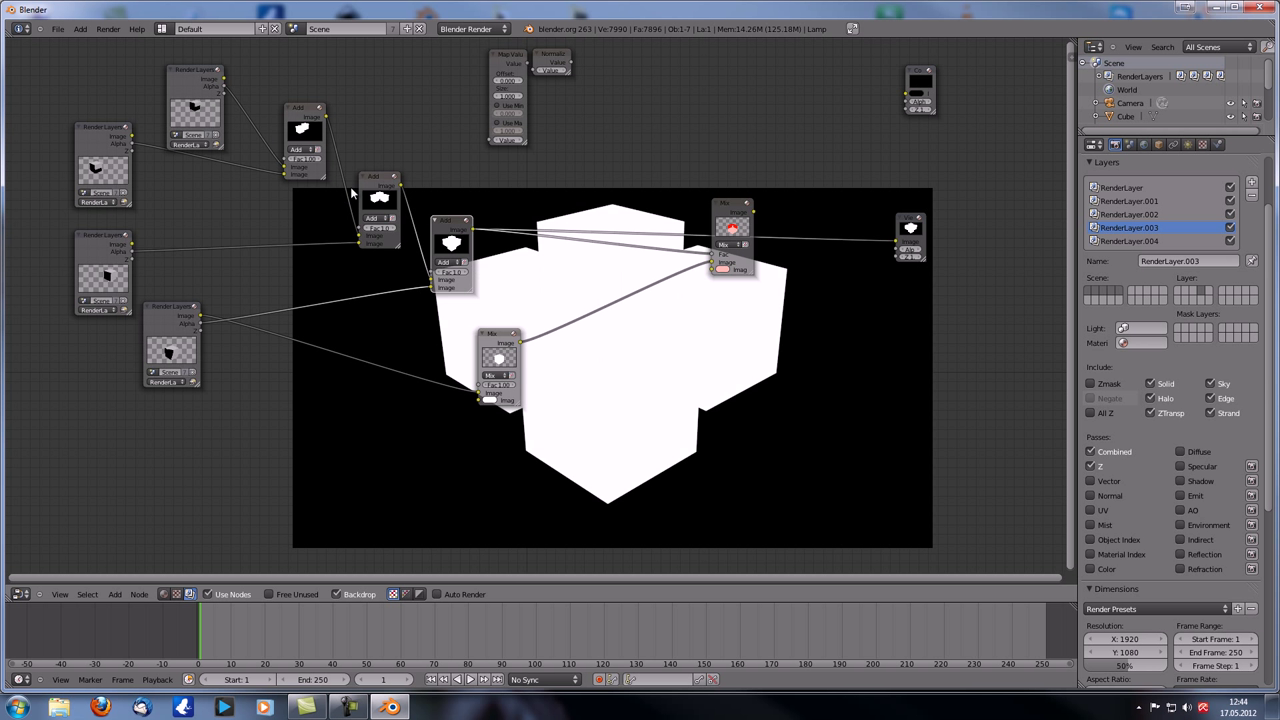
middle_drag(767, 337, 711, 262)
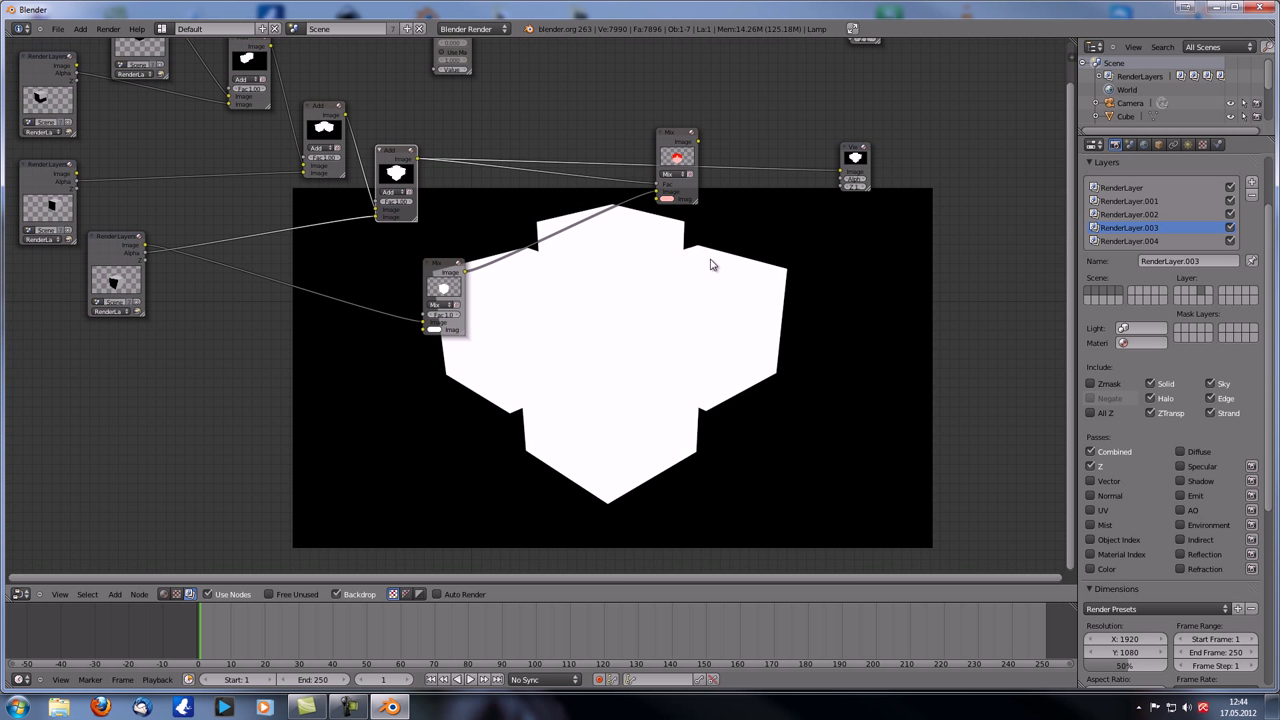
middle_drag(417, 360, 480, 410)
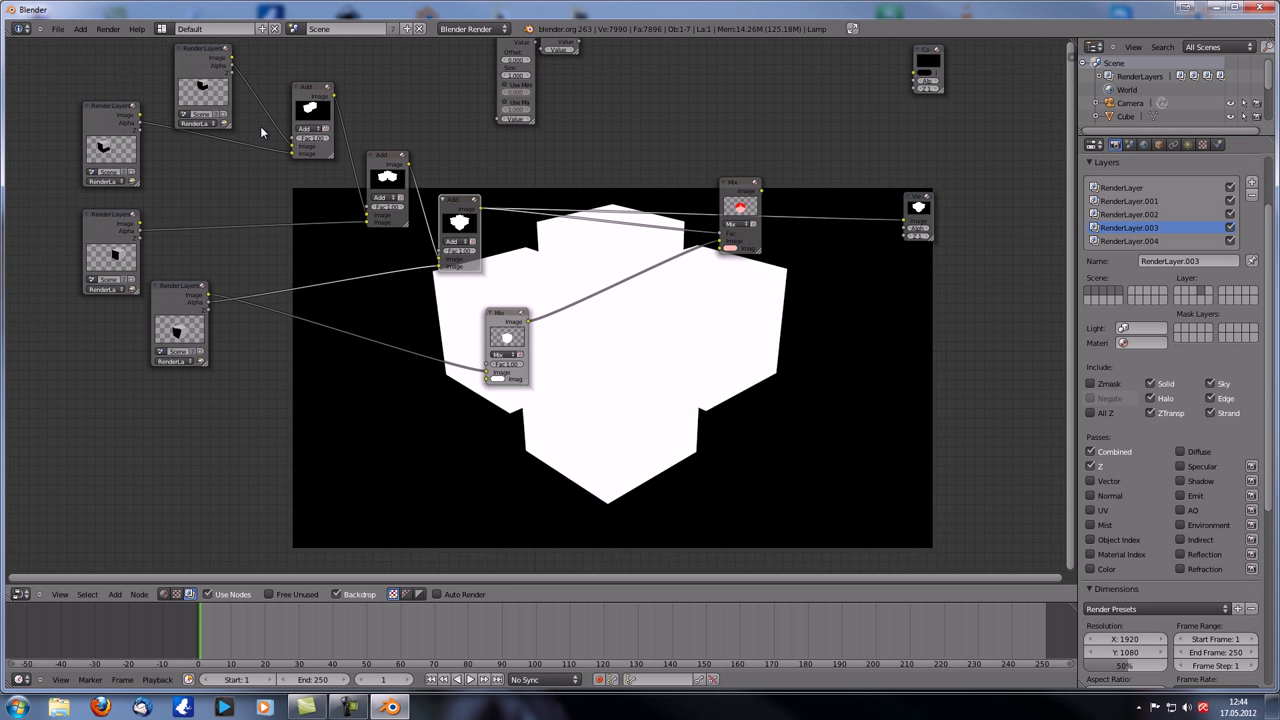
ctrl+shift+click(196, 60)
ctrl+shift+click(196, 60)
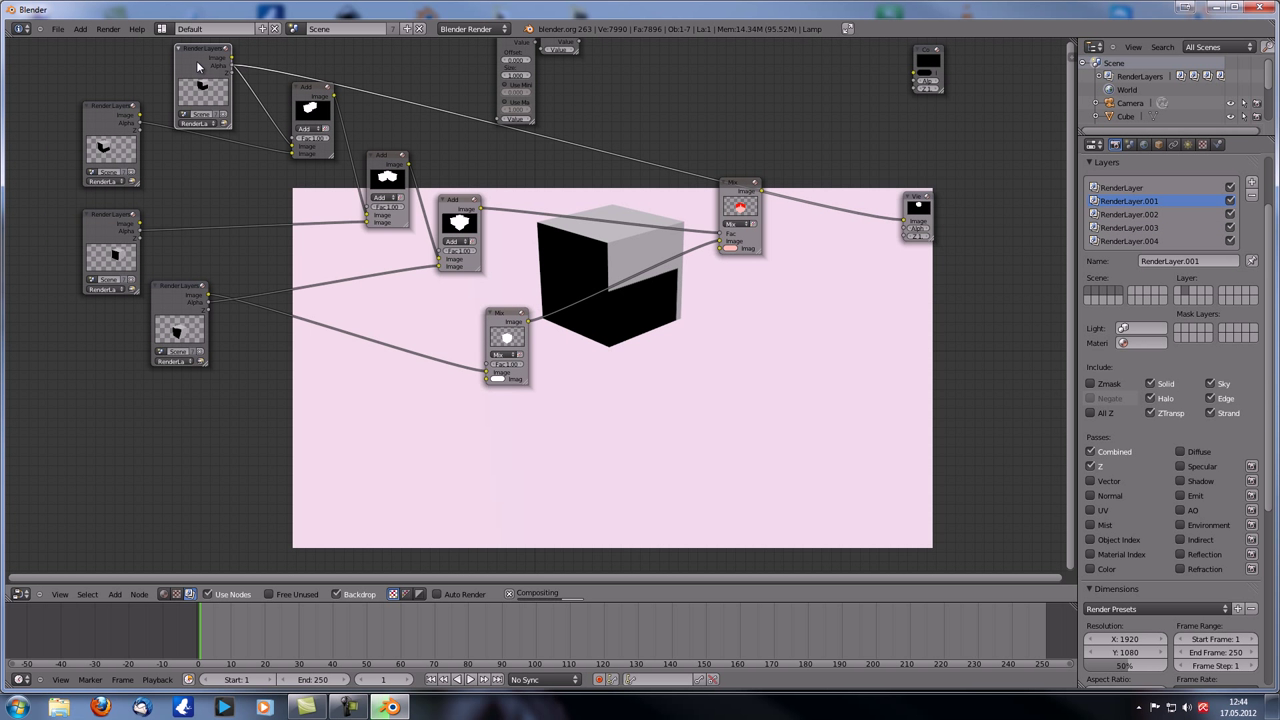
- Preview the RenderLayer.002 node's outputs and the first Add node's result in the viewer
ctrl+shift+click(128, 126)
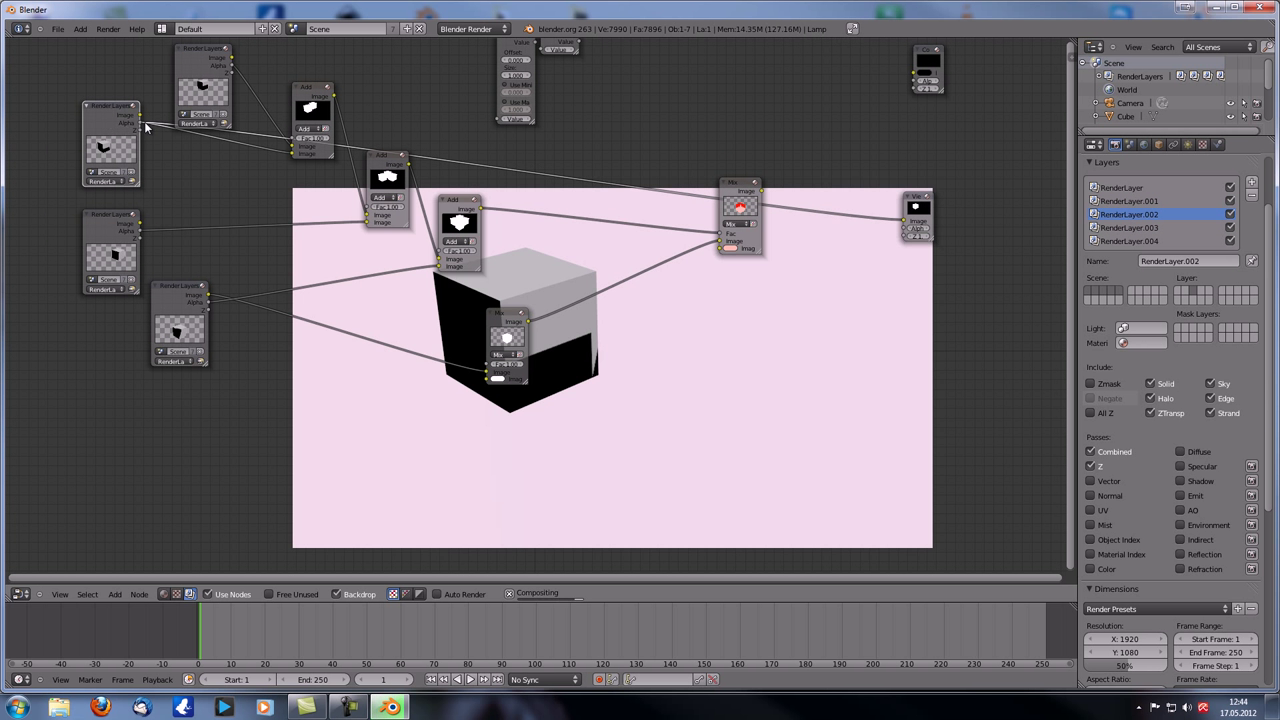
ctrl+shift+click(130, 132)
ctrl+shift+click(302, 93)
middle_drag(750, 414, 586, 328)
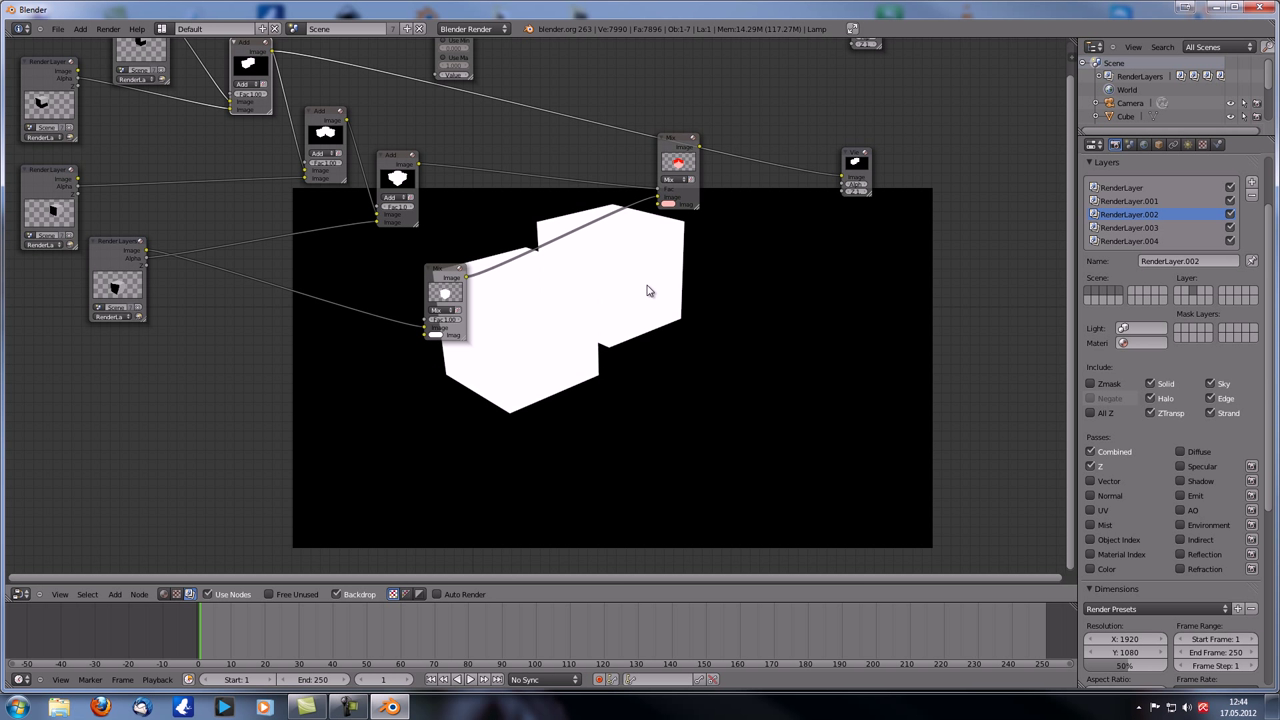
middle_drag(267, 102, 283, 130)
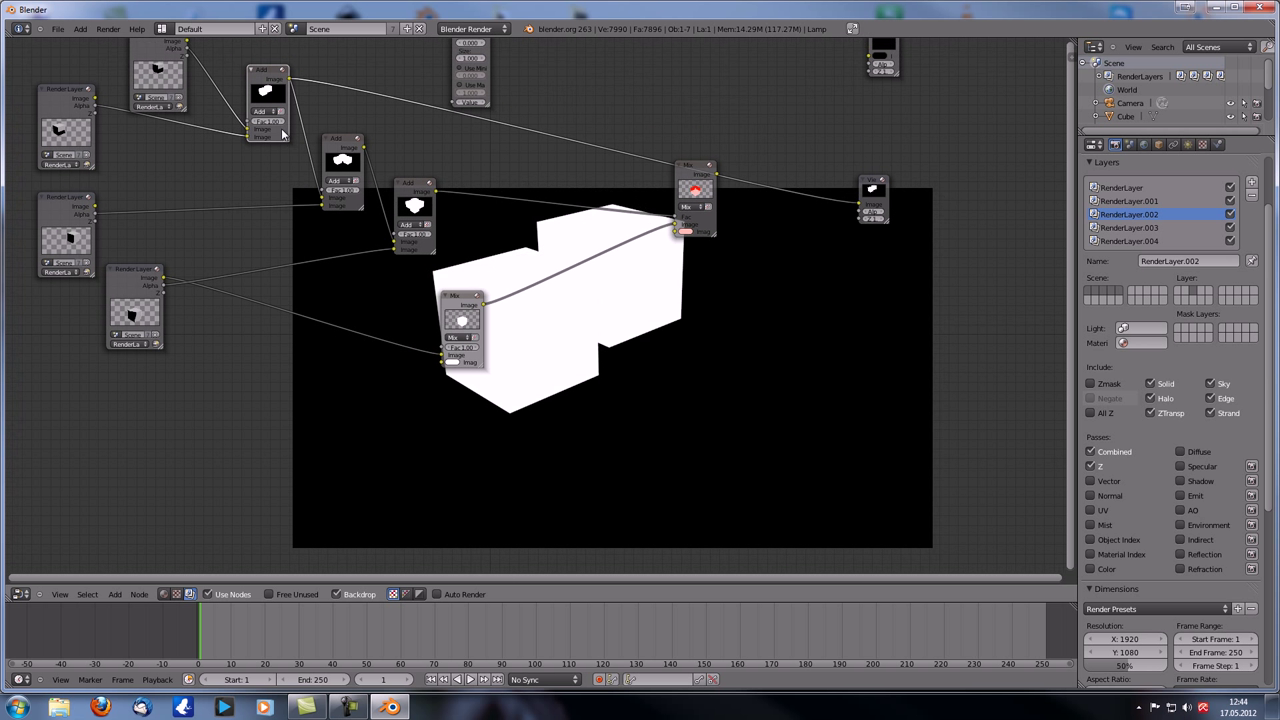
- Compare the RenderLayer.001 and RenderLayer.002 outputs with the first Add node's combined result in the viewer
ctrl+shift+click(172, 50)
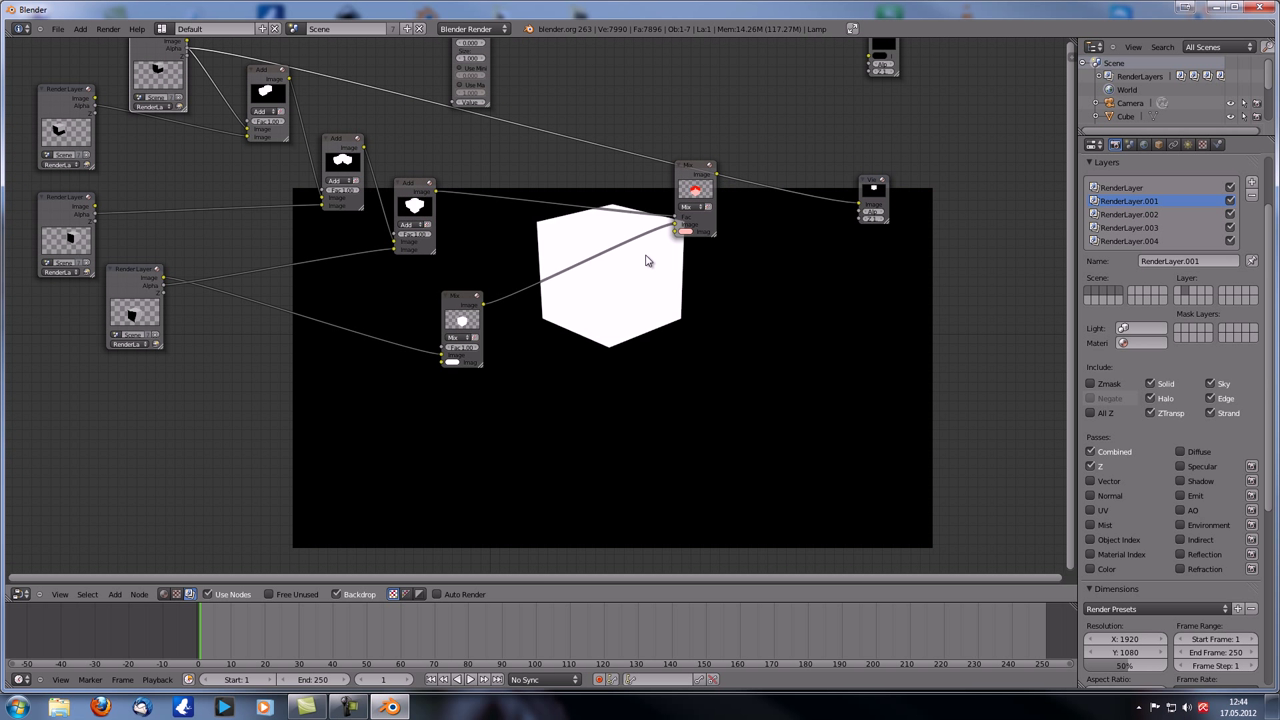
ctrl+shift+click(68, 140)
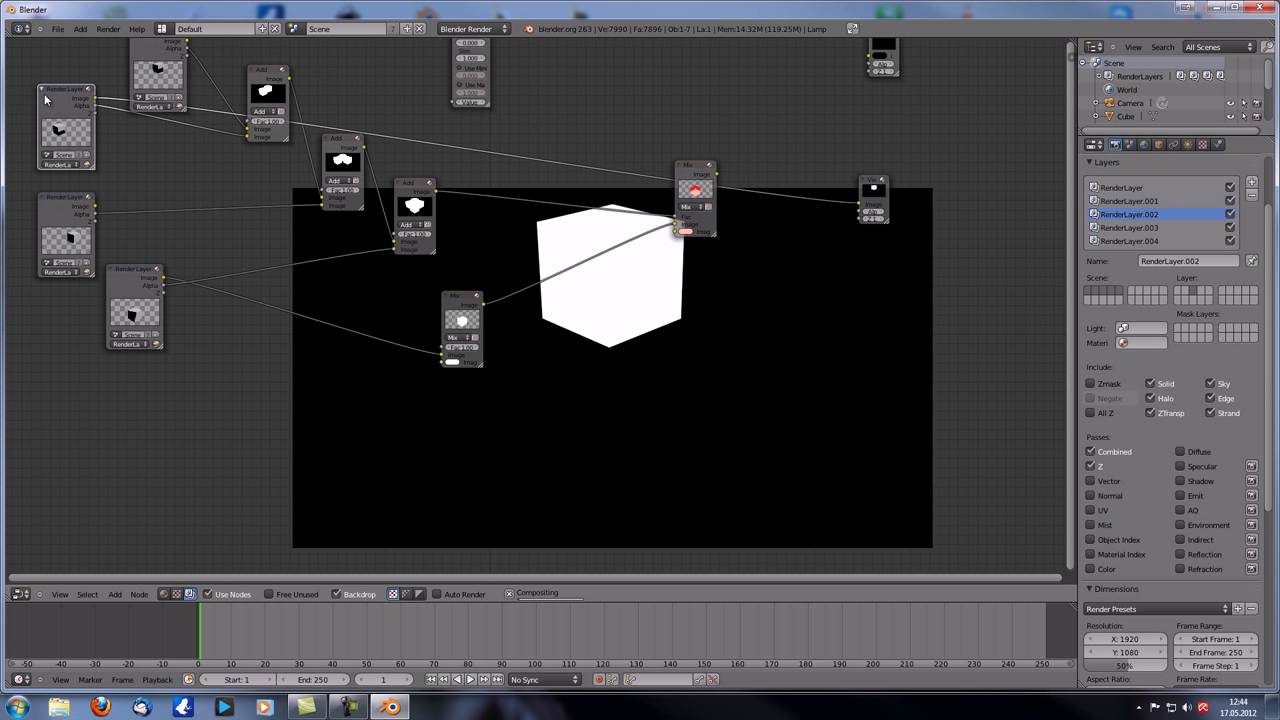
ctrl+shift+click(158, 56)
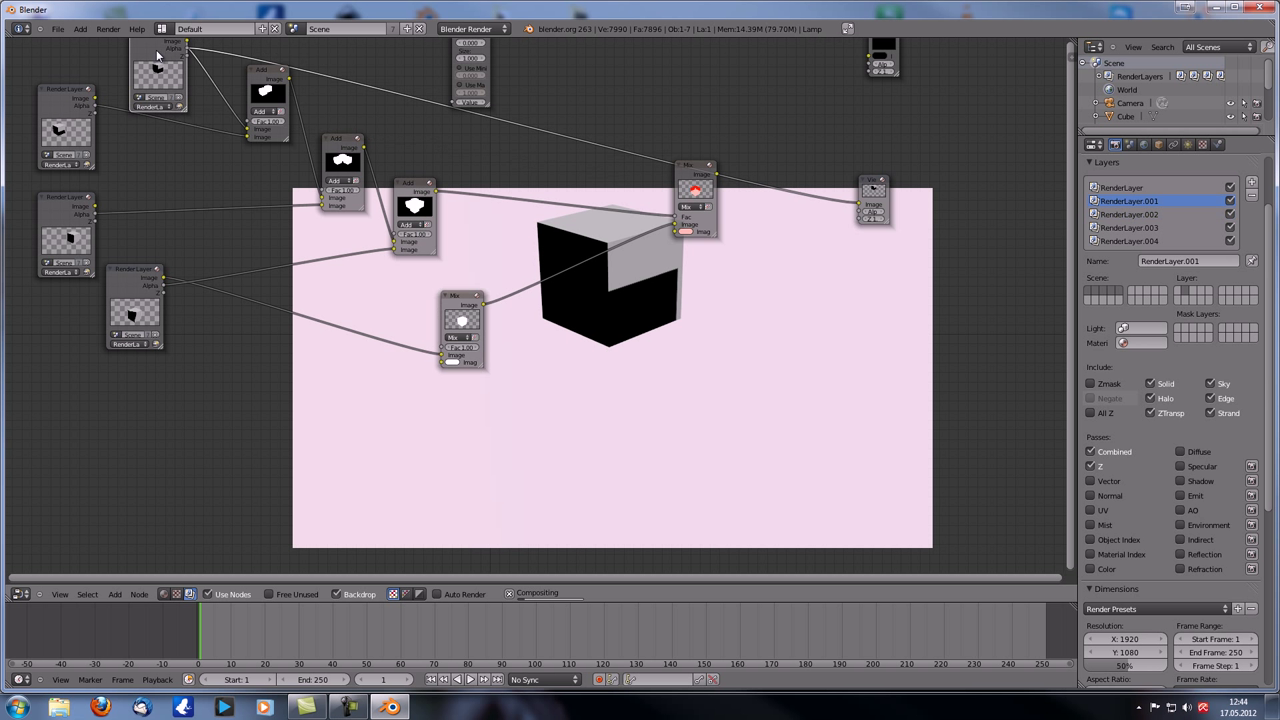
middle_drag(740, 340, 736, 290)
ctrl+shift+click(80, 104)
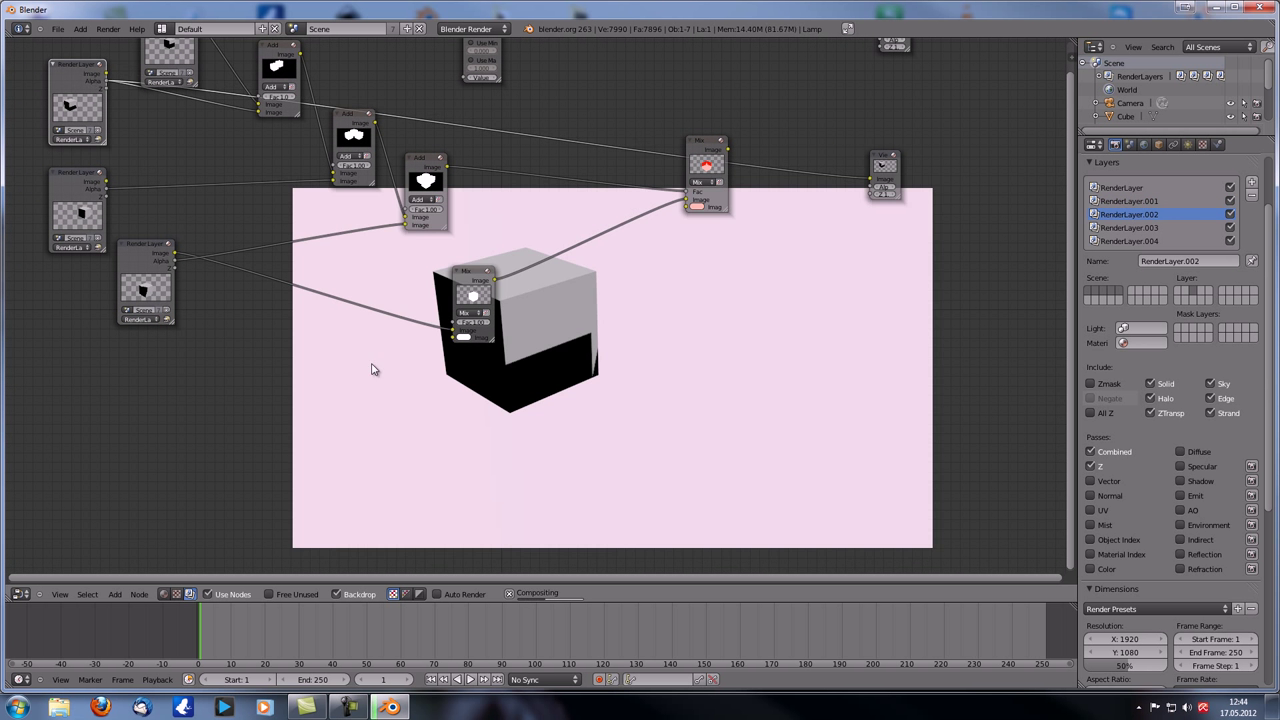
ctrl+shift+click(280, 63)
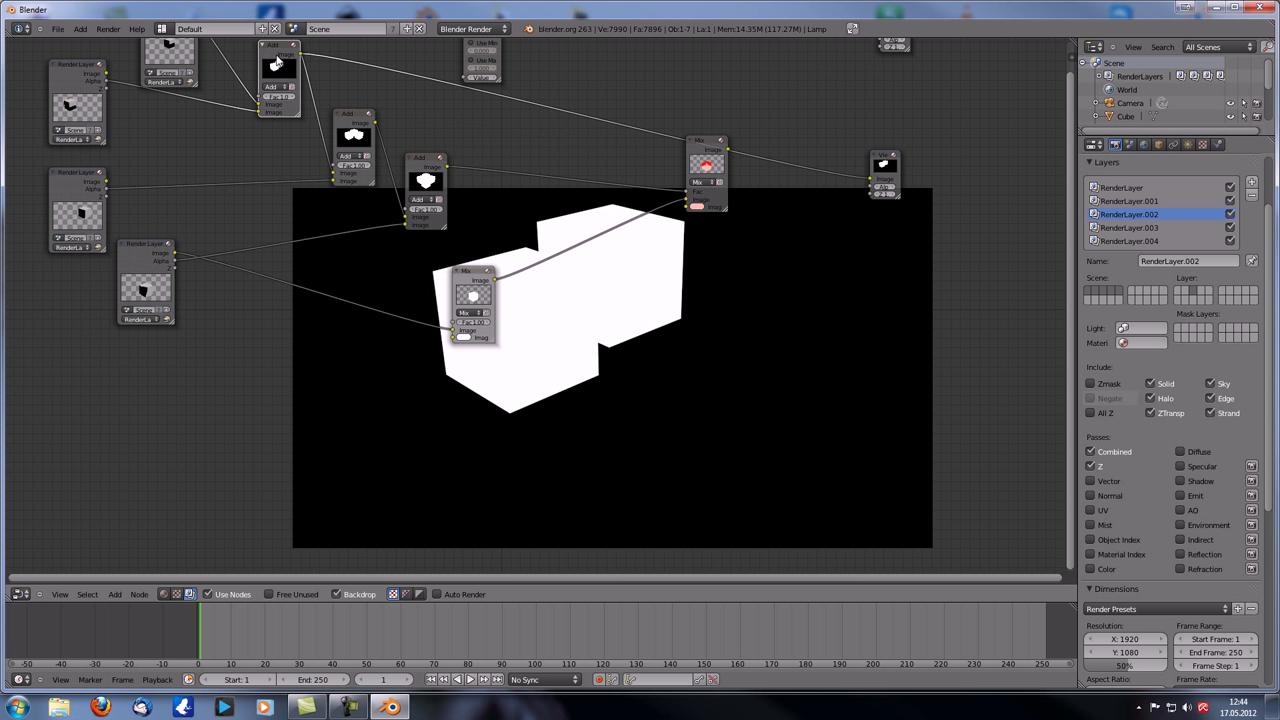
middle_drag(570, 351, 590, 357)
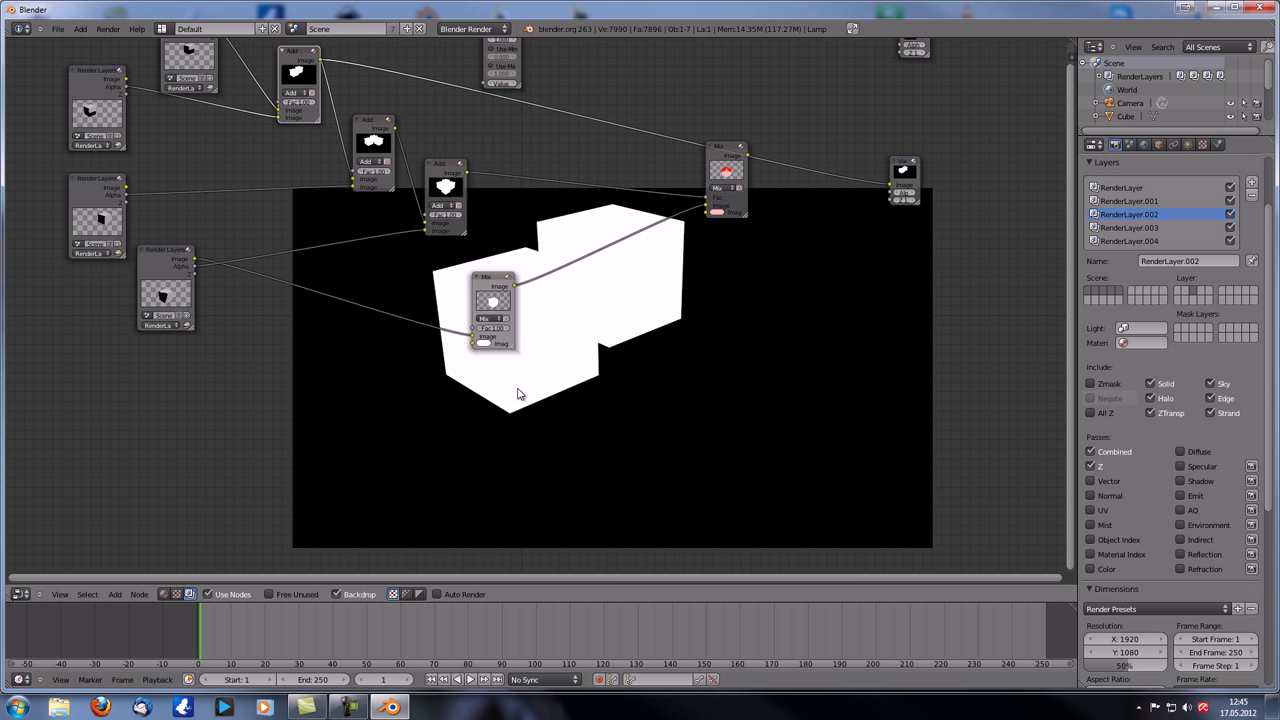
middle_drag(531, 394, 501, 376)
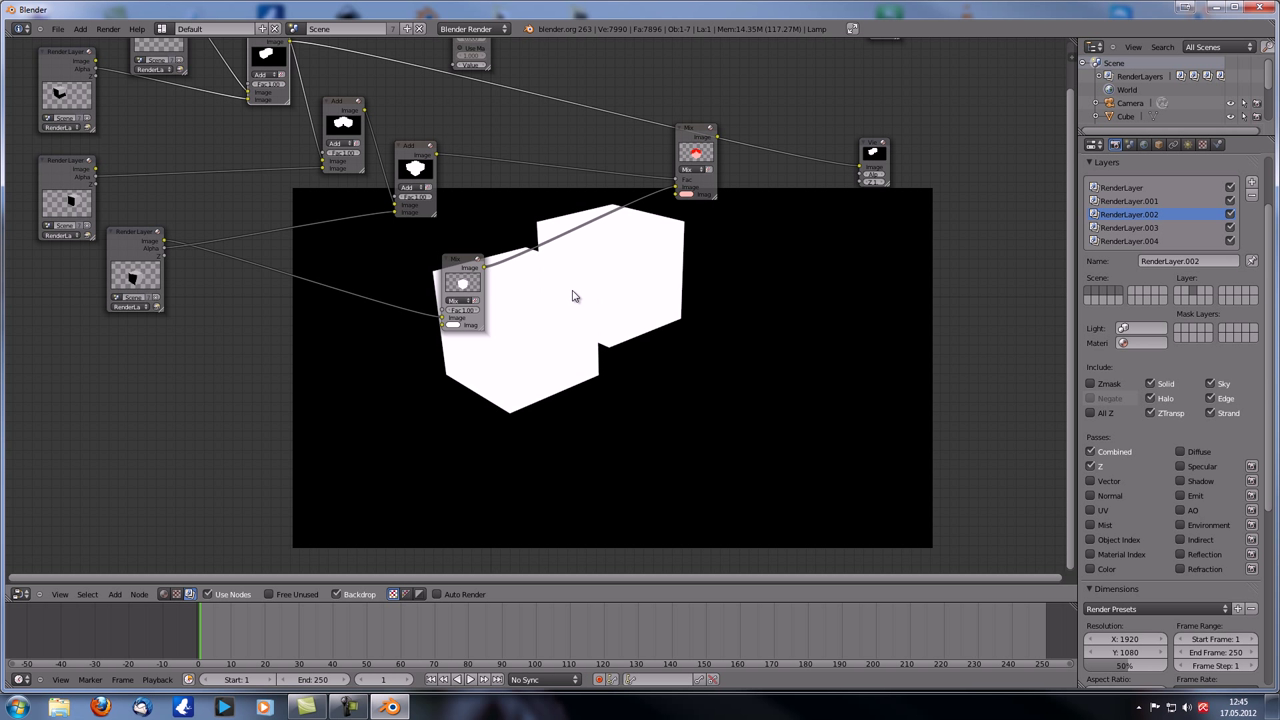
middle_drag(573, 296, 591, 323)
- Preview the second Add node, the third Add node and the final Mix node in the viewer
ctrl+shift+click(355, 142)
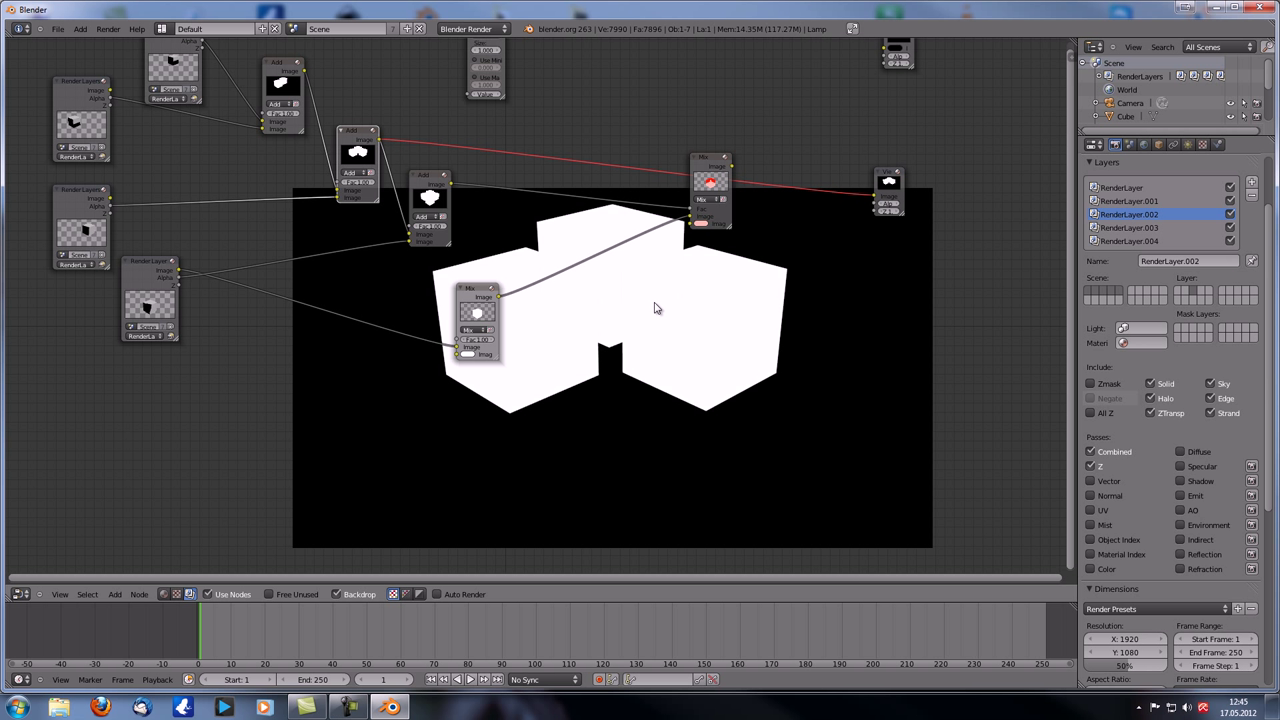
ctrl+shift+click(440, 181)
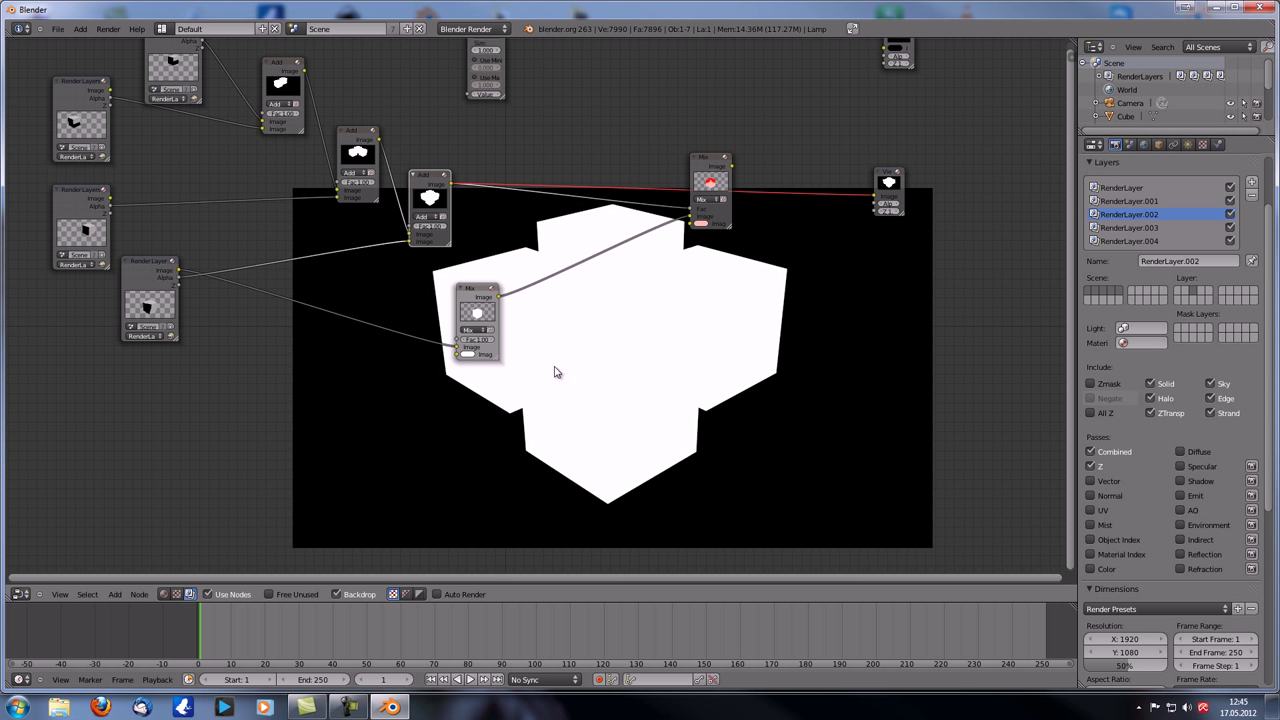
ctrl+shift+click(721, 155)
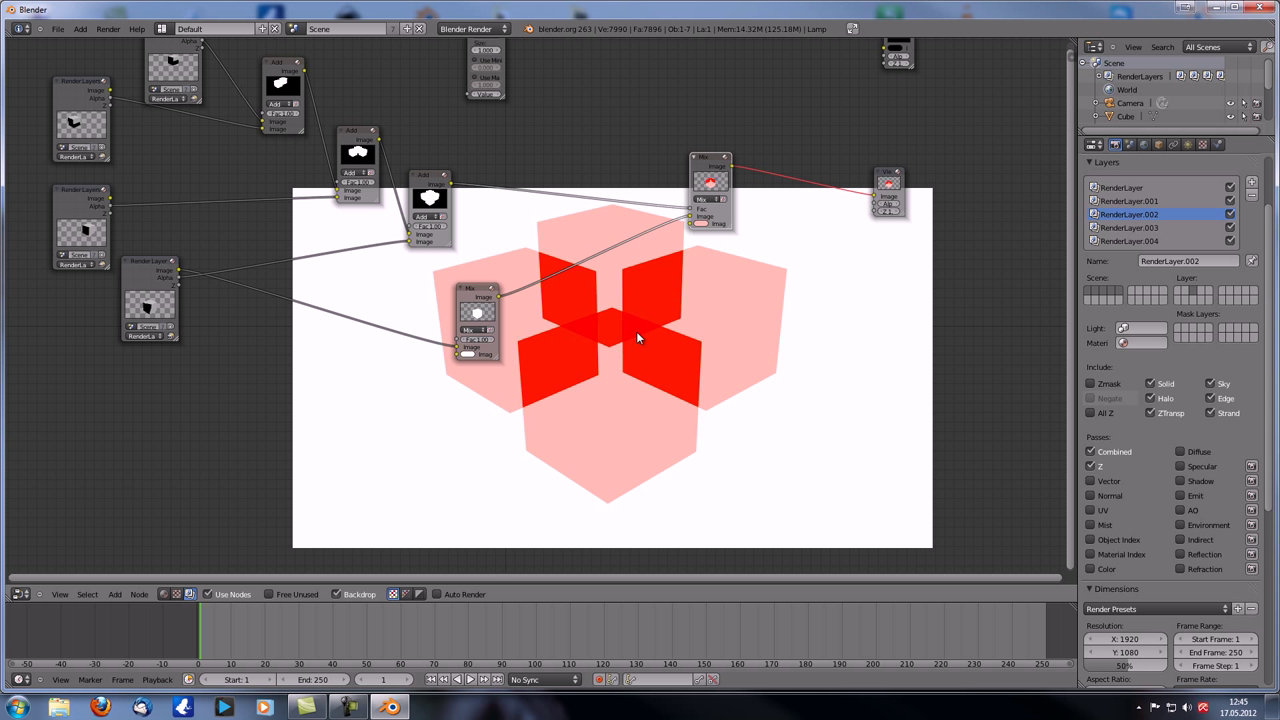
- Move the third Add node and the Mix node below it slightly further apart
drag(428, 174, 436, 165)
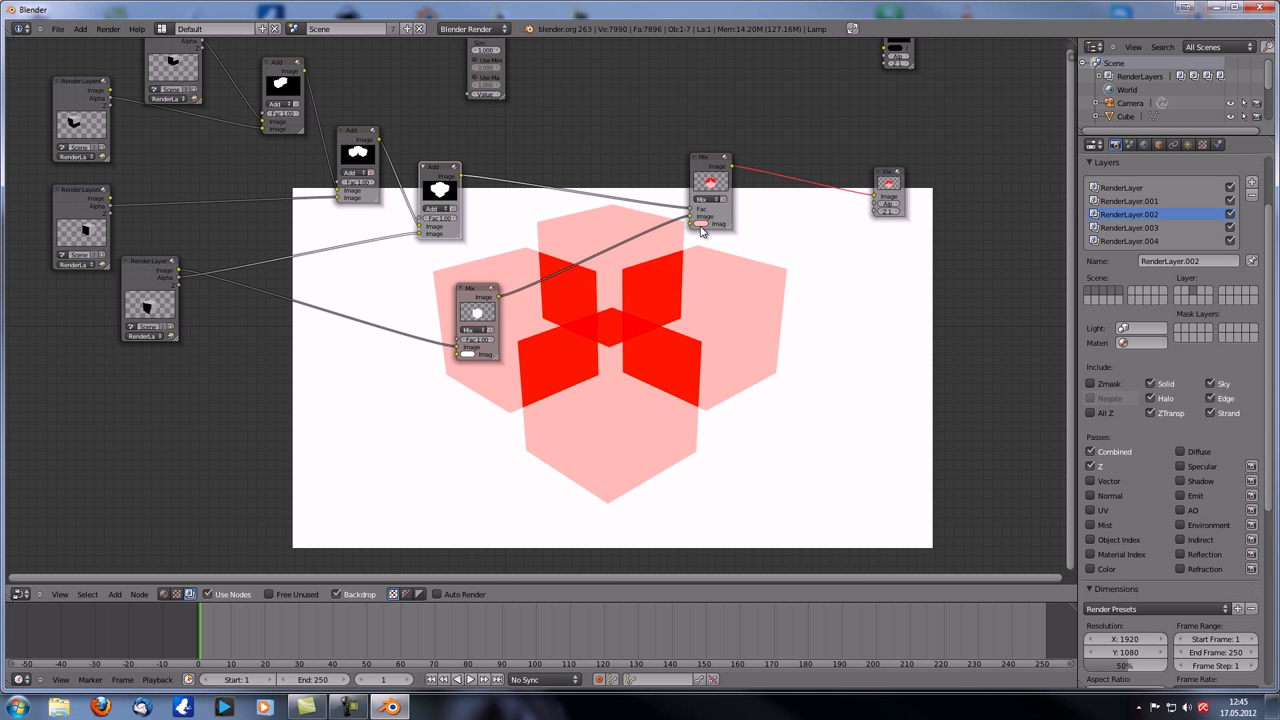
drag(478, 291, 469, 296)
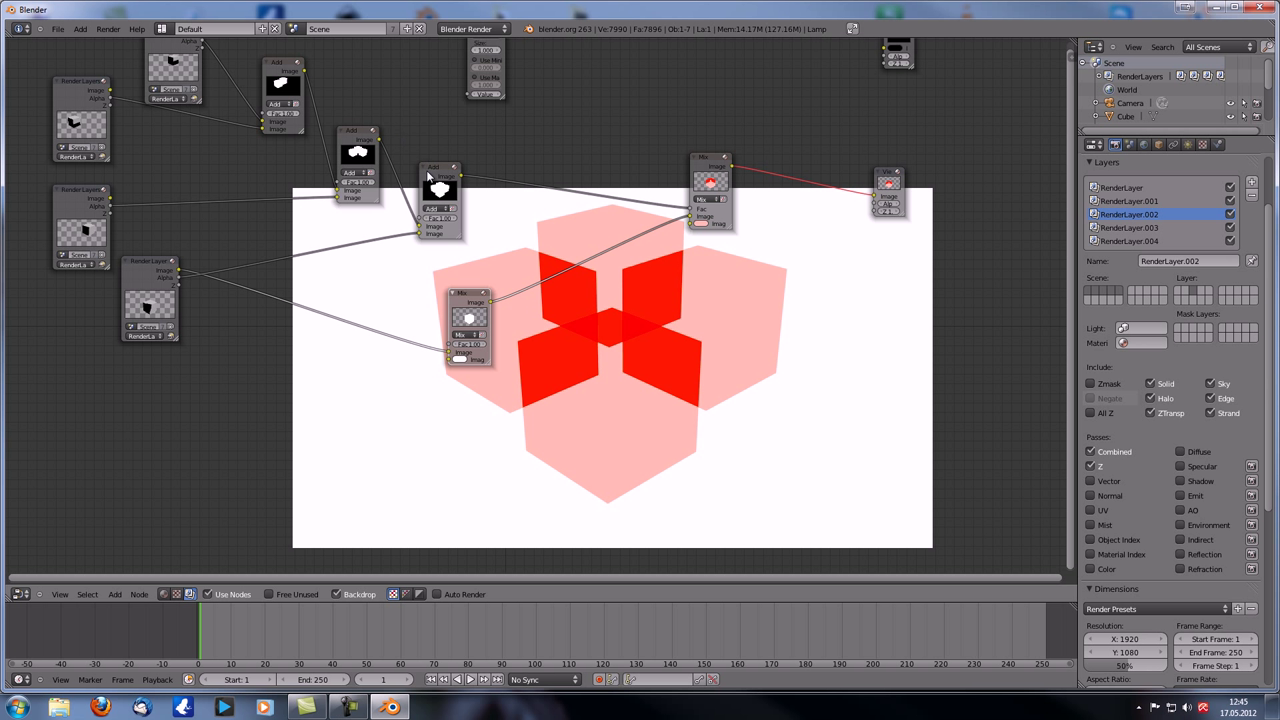
drag(428, 176, 431, 174)
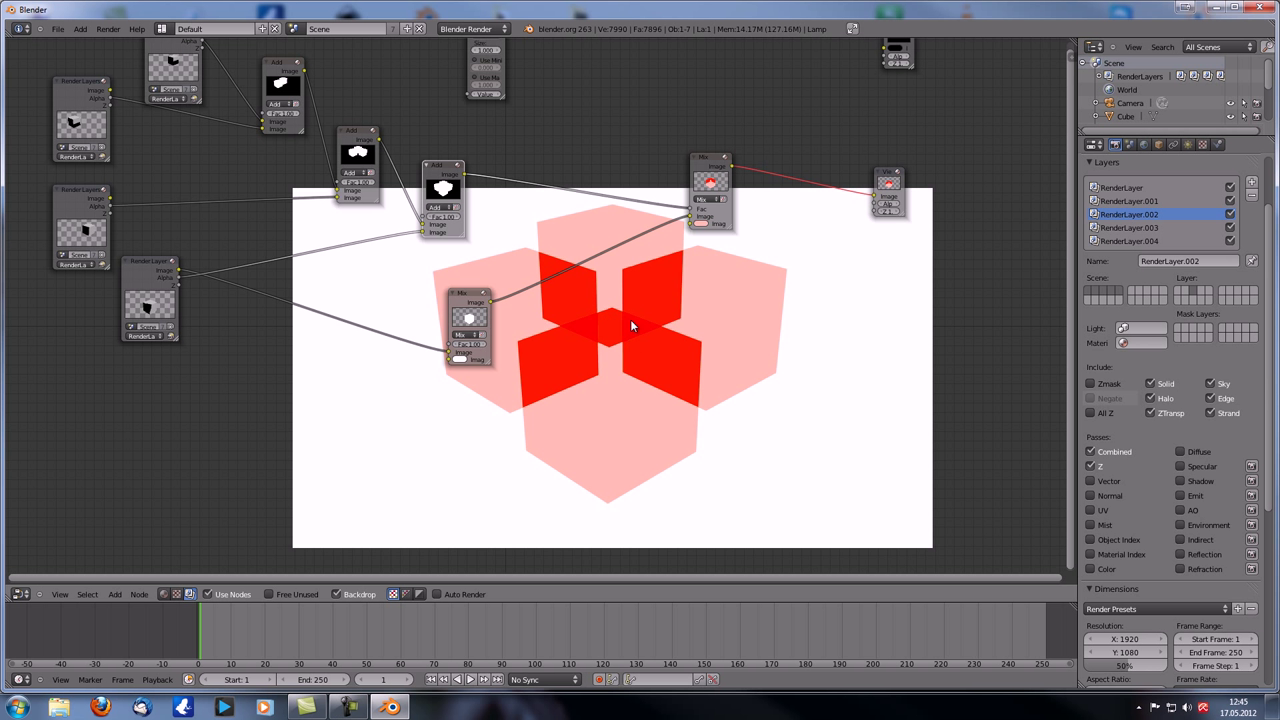
- Separate the unused Map Value and Normalize nodes and place Map Value just above the main node chain
scroll(624, 376, down, 3)
middle_drag(631, 321, 644, 356)
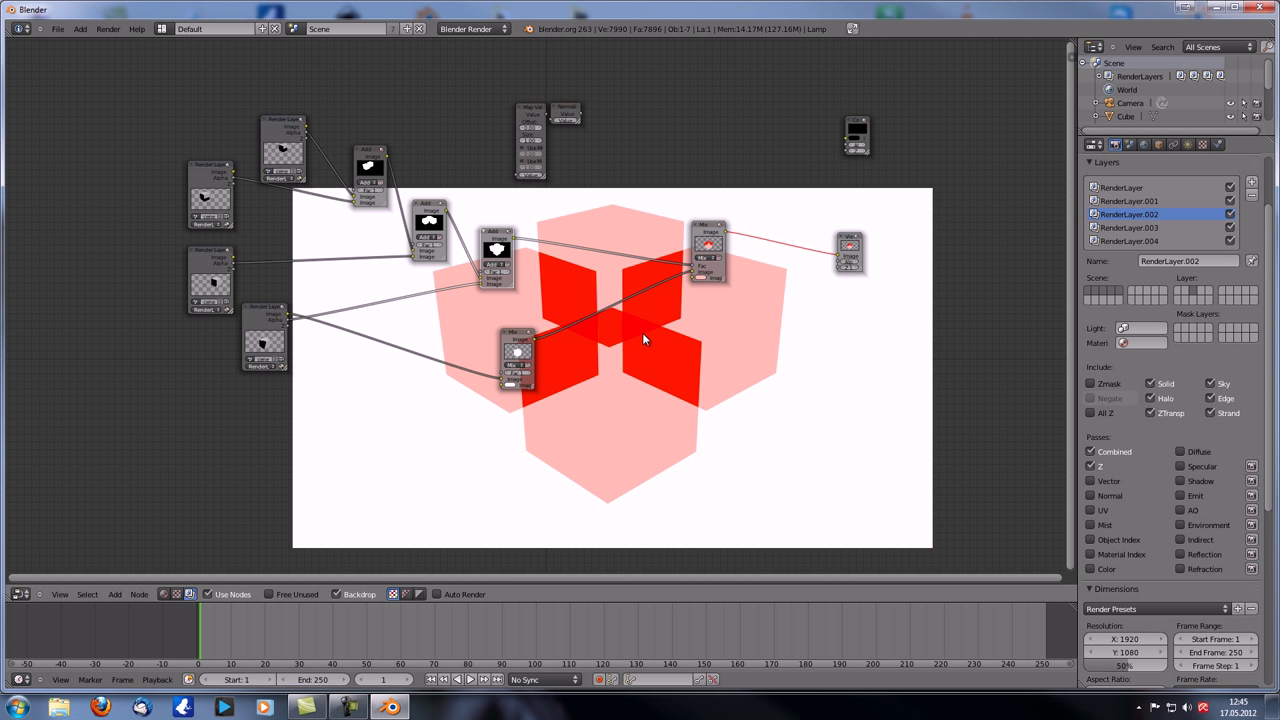
middle_drag(603, 211, 580, 216)
key(a)
drag(514, 115, 565, 123)
click(508, 108)
scroll(598, 215, up, 3)
middle_drag(605, 221, 621, 265)
drag(572, 158, 578, 158)
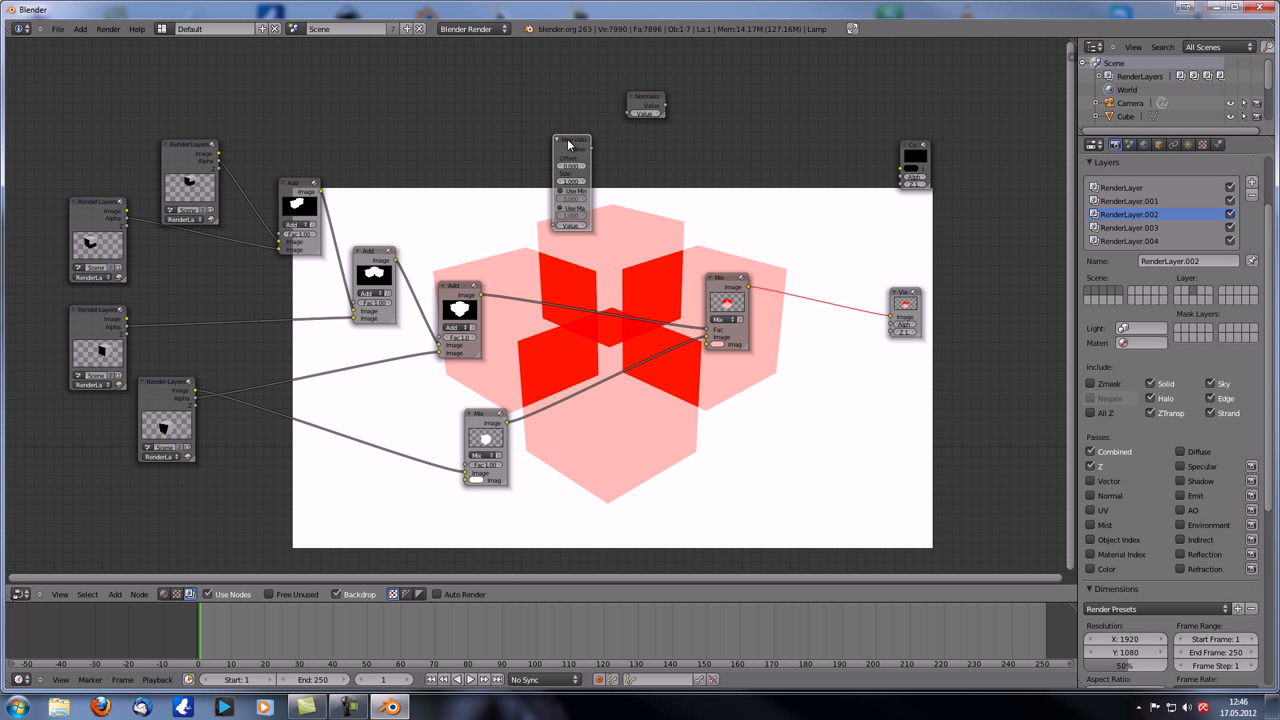
- Cut the final Mix node's links to the third Add node and the viewer, and move both Mix nodes down out of the way
mouse_move(727, 290)
mouse_down()
mouse_move(708, 408)
mouse_move(707, 395)
mouse_up()
ctrl+drag(592, 392, 636, 352)
drag(697, 410, 679, 431)
ctrl+drag(797, 408, 772, 352)
drag(481, 421, 446, 461)
drag(695, 411, 621, 467)
- Connect the third Add node to the viewer and insert the Map Value node on the link between them
mouse_move(584, 145)
mouse_down()
mouse_move(613, 204)
mouse_move(599, 150)
mouse_up()
ctrl+shift+click(468, 287)
middle_drag(620, 330, 577, 291)
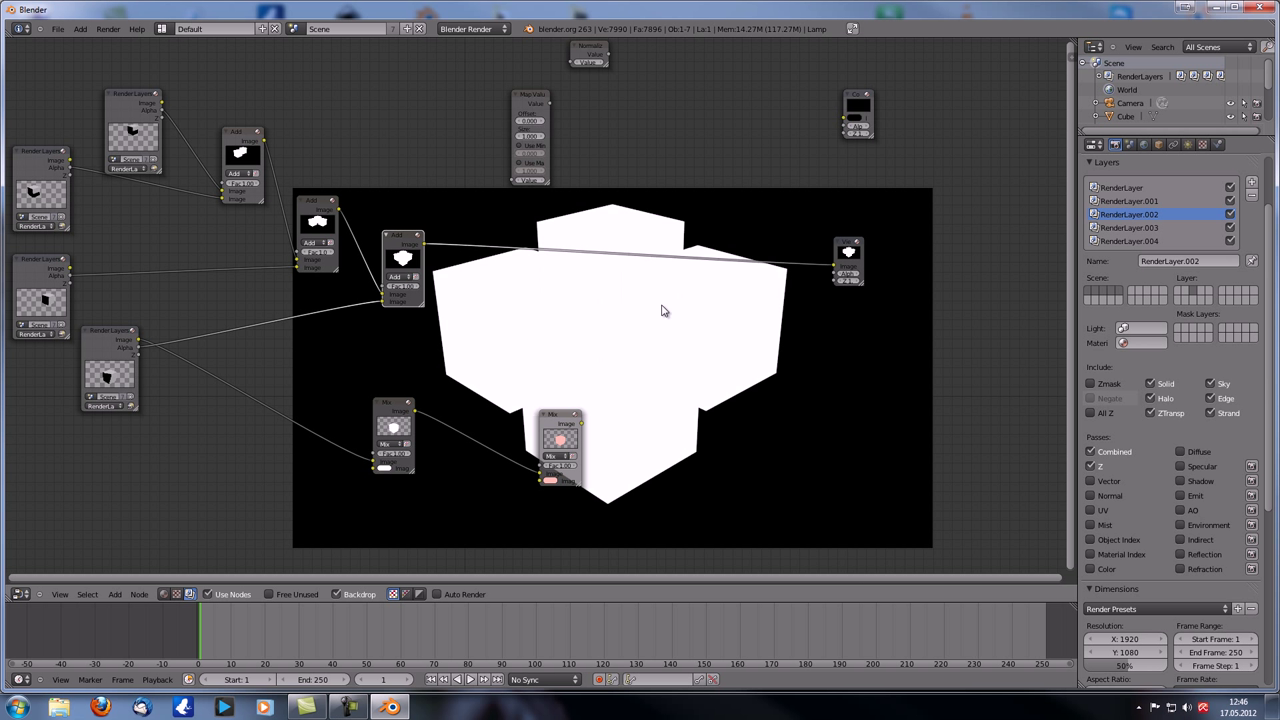
middle_drag(616, 339, 634, 343)
drag(560, 96, 631, 251)
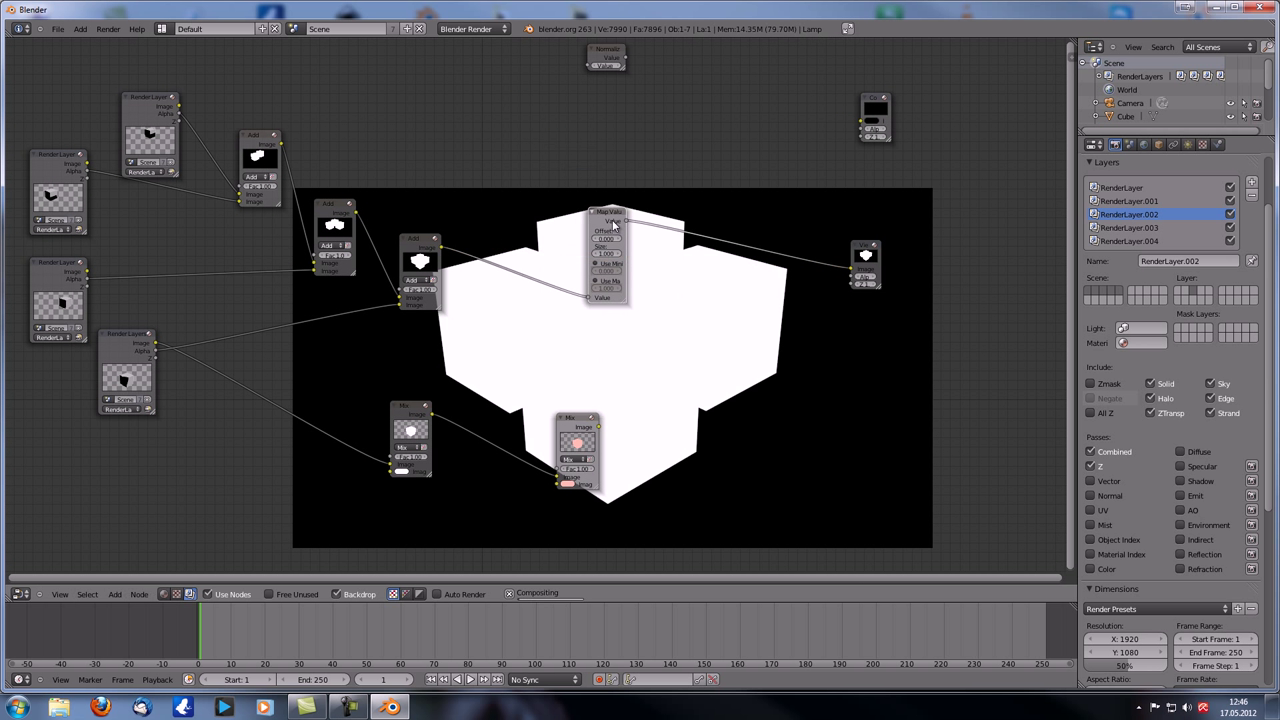
- Raise the Map Value node's Offset to 0.100
scroll(521, 347, up, 1)
middle_drag(516, 335, 495, 278)
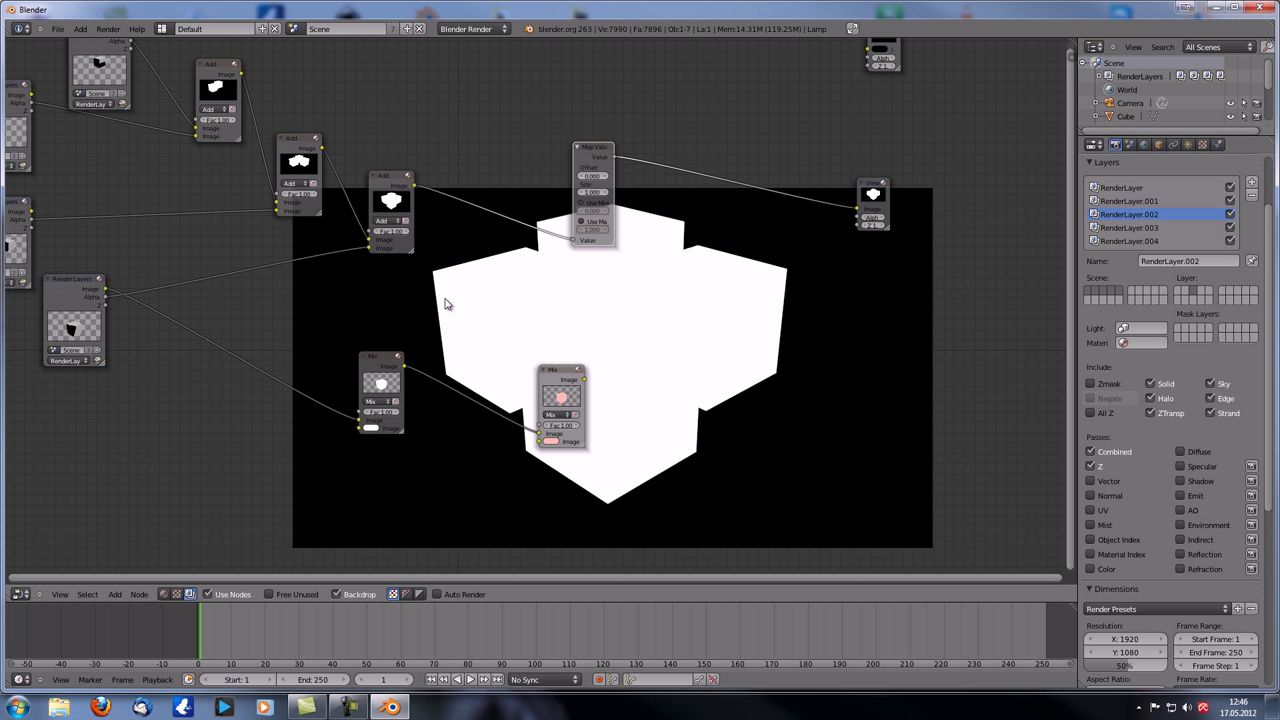
scroll(383, 184, up, 5)
middle_drag(508, 144, 397, 171)
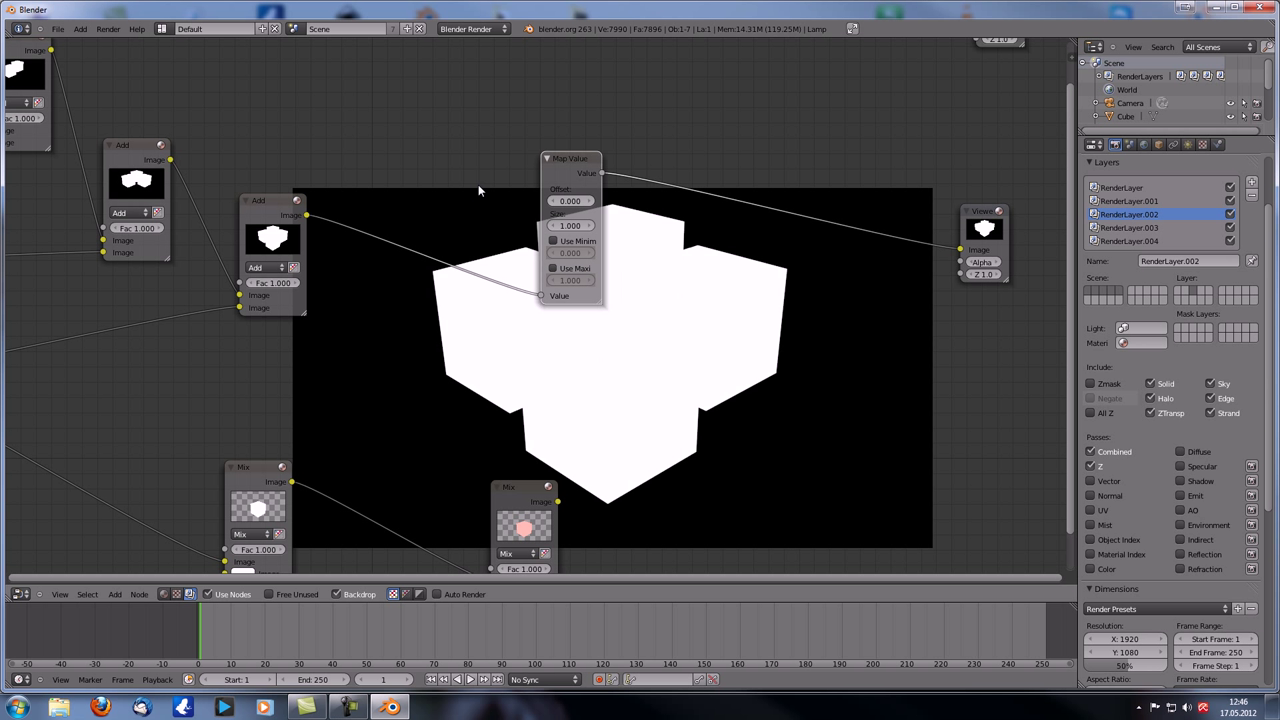
scroll(542, 228, up, 4)
middle_drag(426, 203, 369, 226)
scroll(414, 228, down, 2)
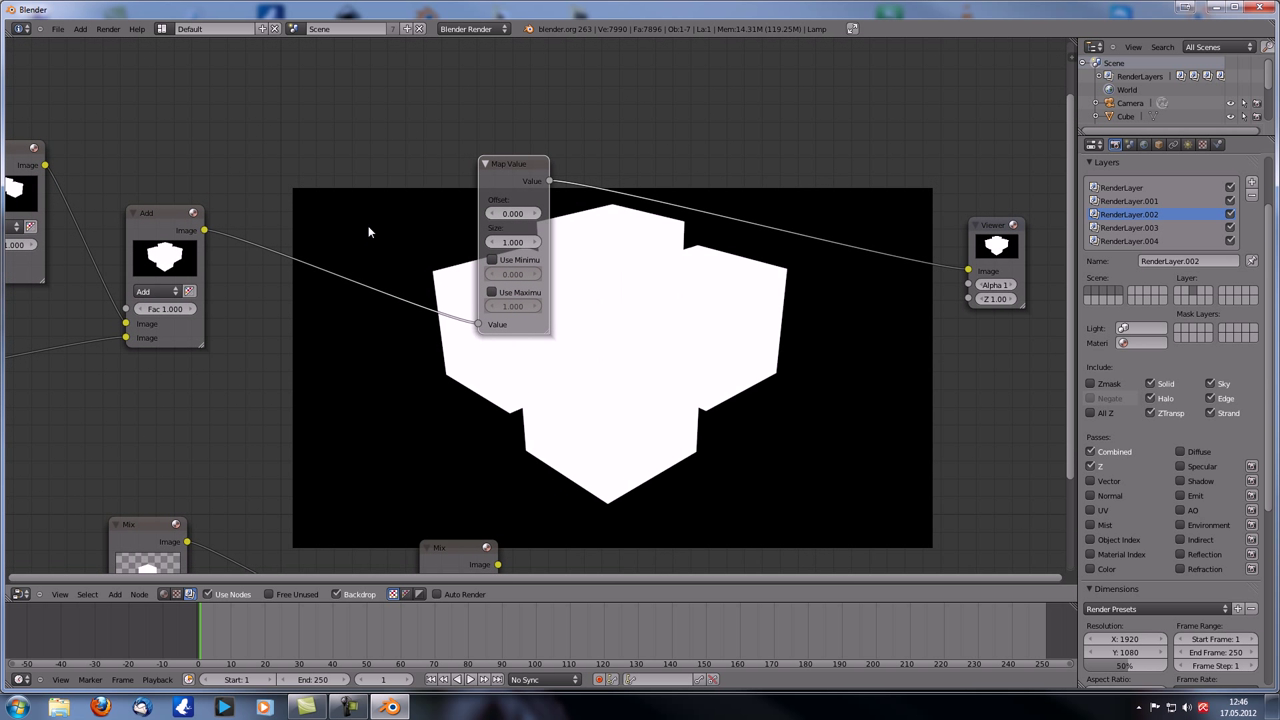
click(535, 215)
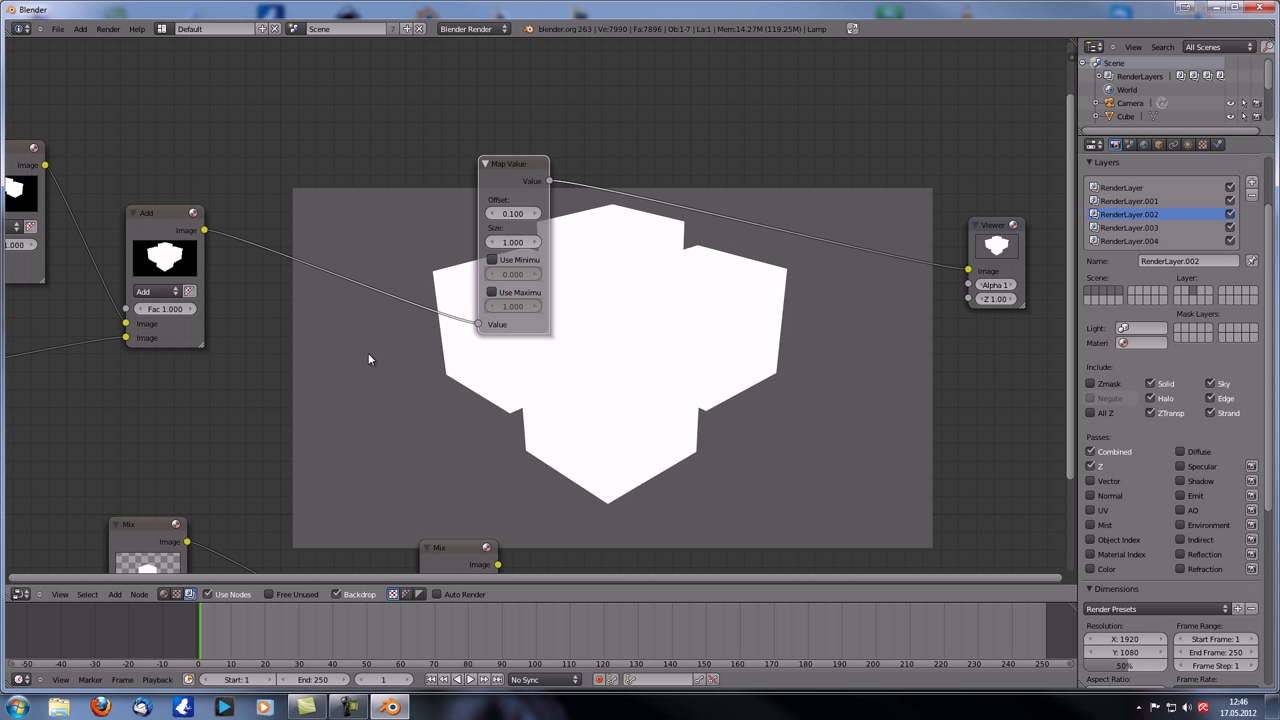
- Raise the Map Value node's Offset in 0.1 increments up to 1.000 to see how it brightens the image
middle_drag(362, 356, 386, 310)
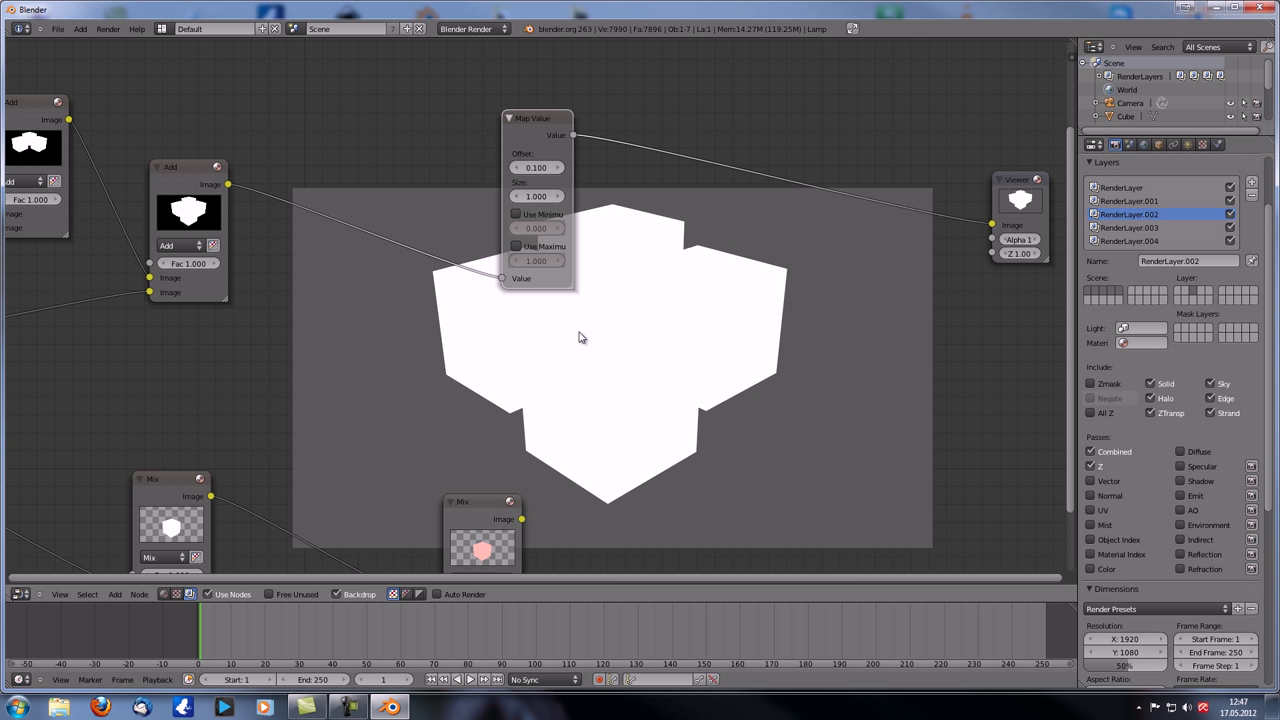
middle_drag(600, 378, 607, 380)
click(563, 169)
click(563, 169)
click(563, 169)
click(563, 169)
click(563, 169)
click(563, 169)
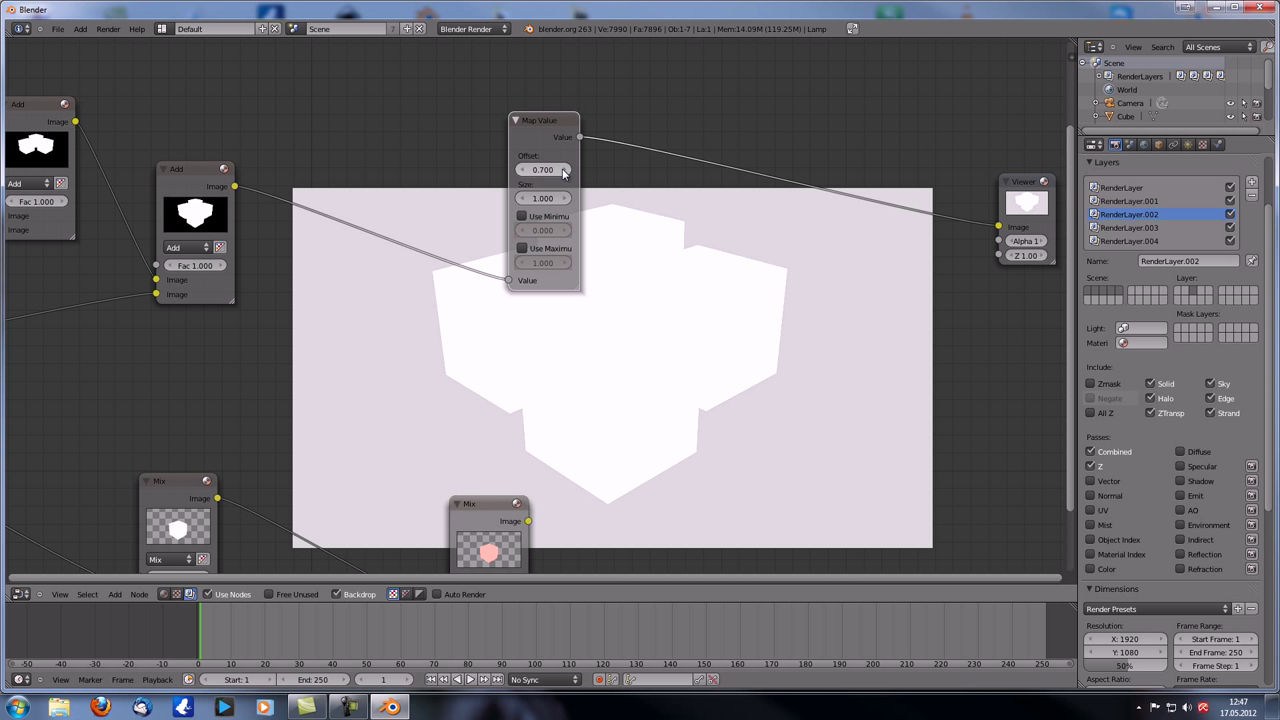
click(564, 170)
click(564, 170)
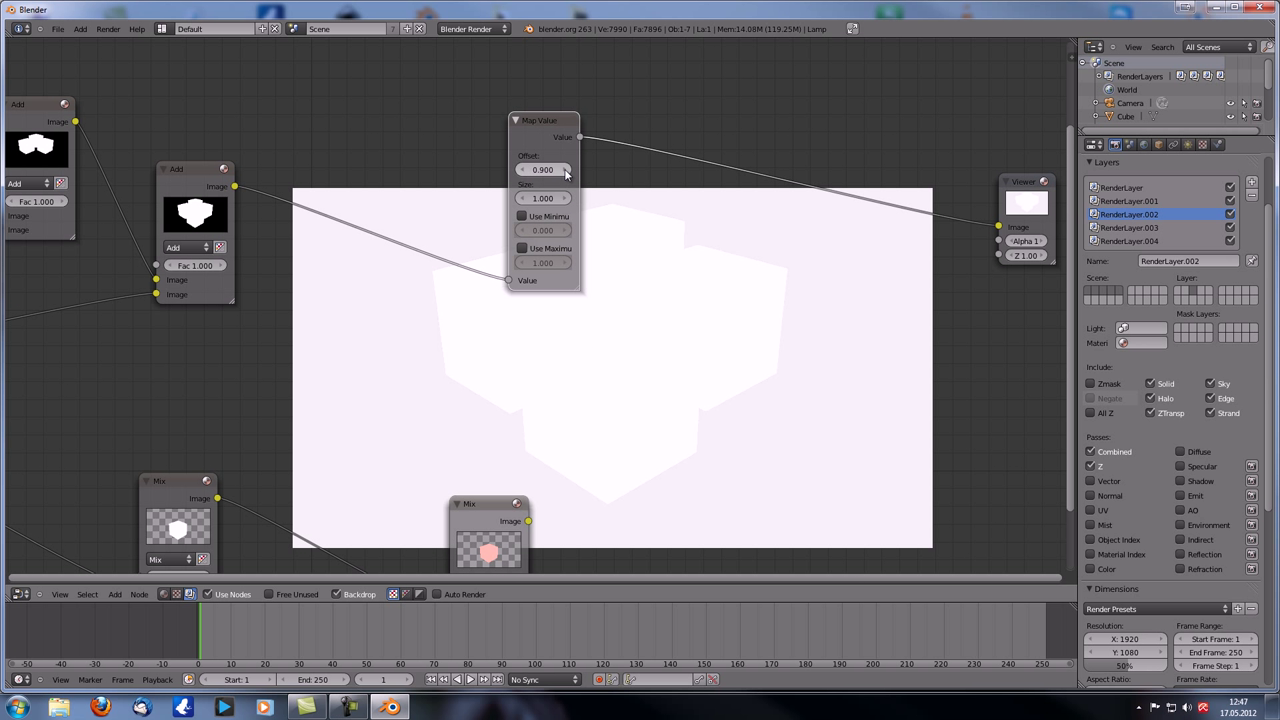
click(564, 170)
click(525, 170)
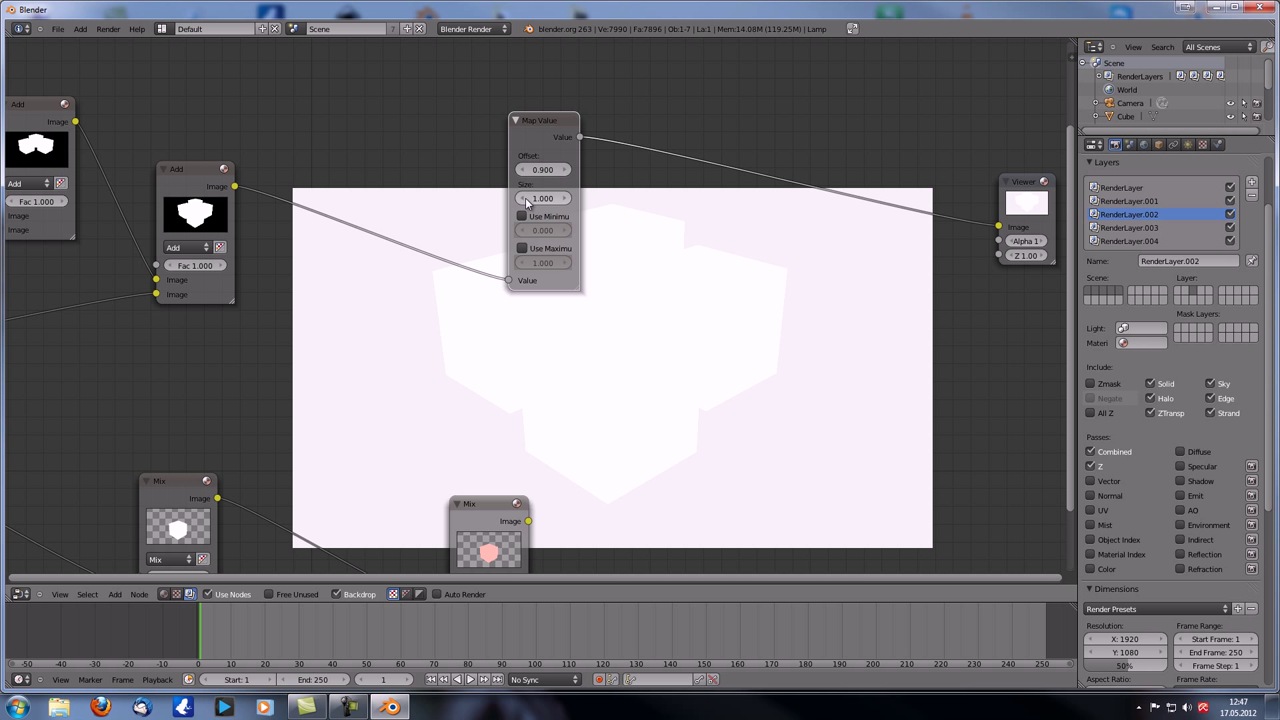
click(566, 170)
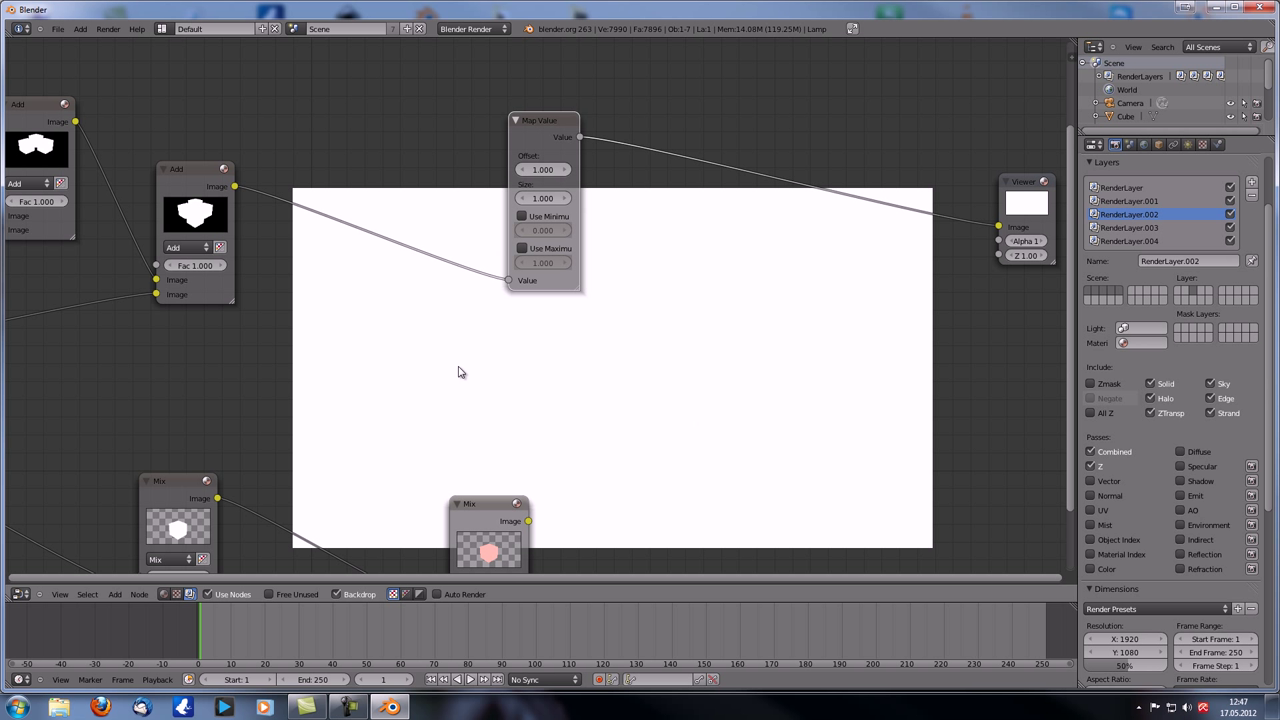
- Reset the Map Value node's Offset to 0
click(525, 170)
click(527, 170)
click(527, 170)
click(527, 170)
click(548, 169)
text(0)
key(Return)
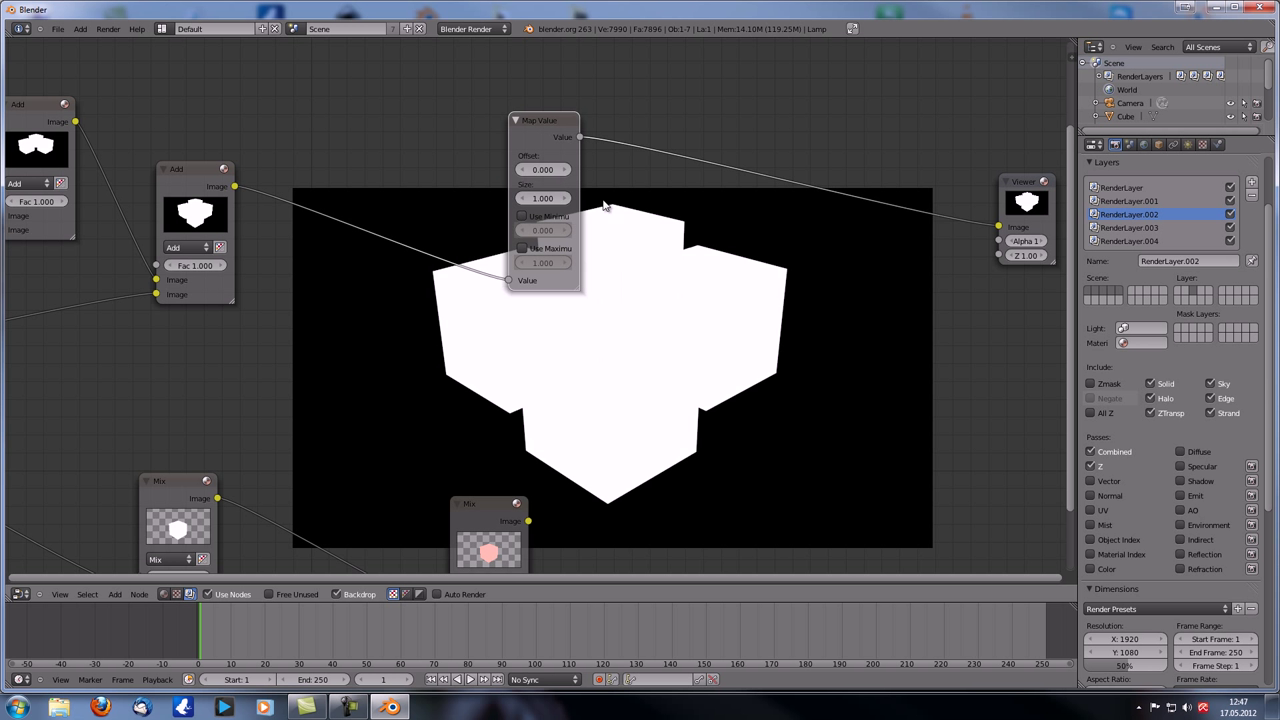
- Set the Map Value node's Size to 0.1
middle_drag(610, 425, 612, 386)
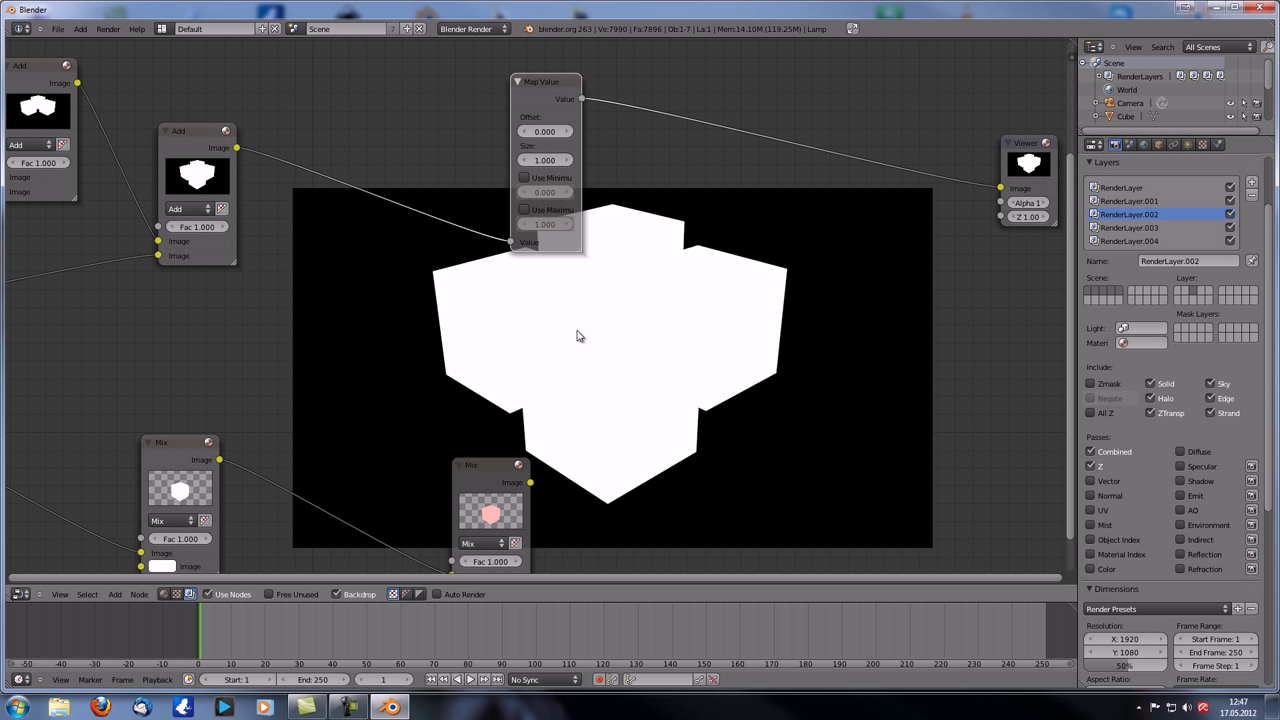
click(541, 158)
key(BackSpace)
text(0.1)
key(Return)
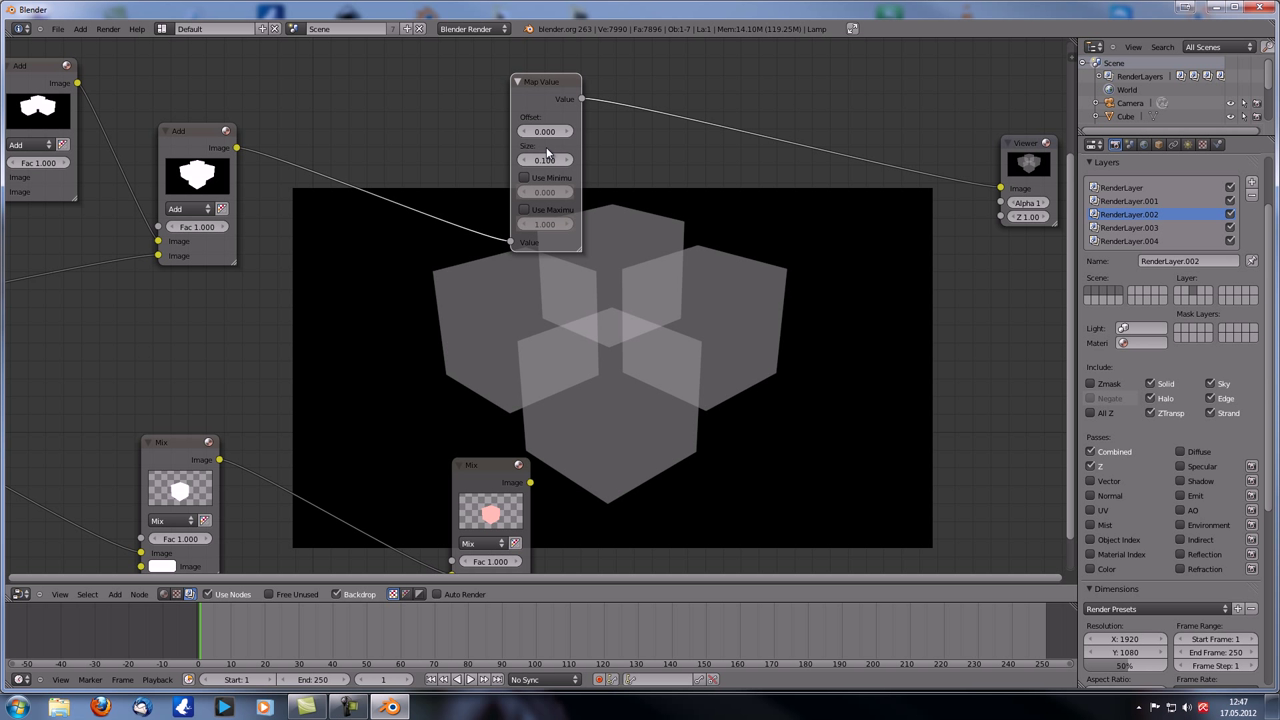
- Set the Map Value node's Offset to 1
middle_drag(619, 353, 580, 336)
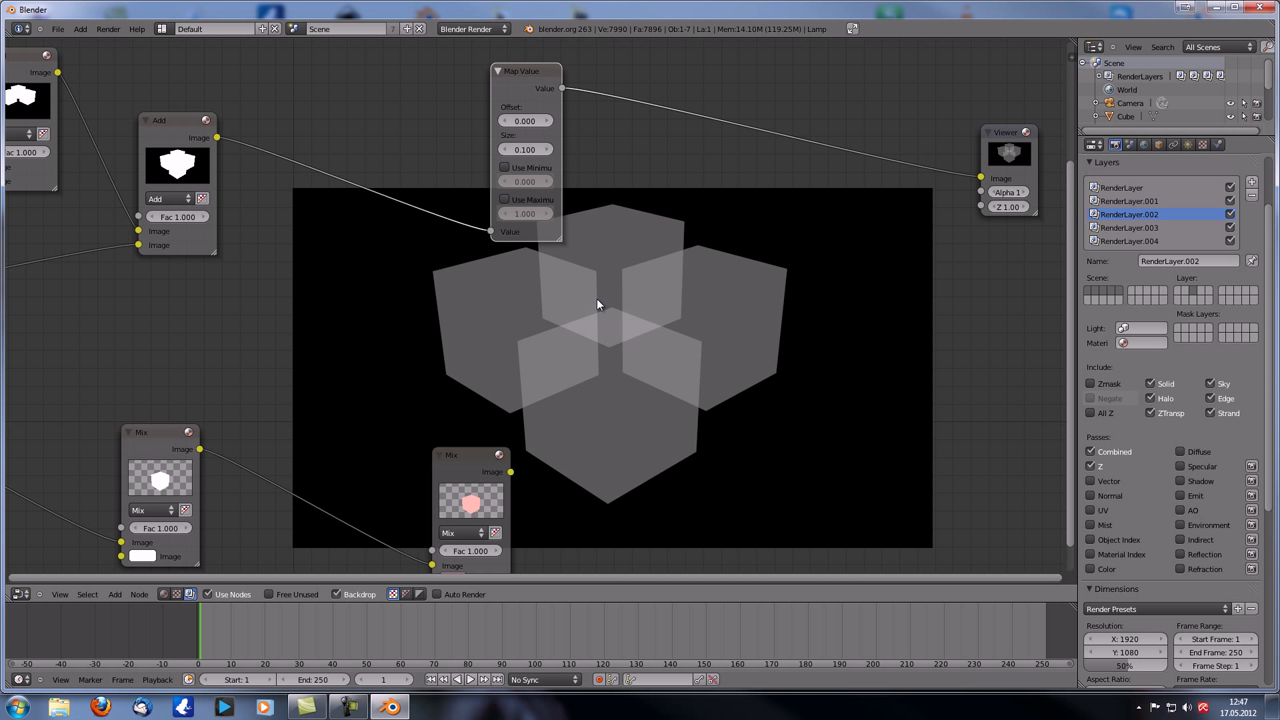
middle_drag(437, 240, 439, 242)
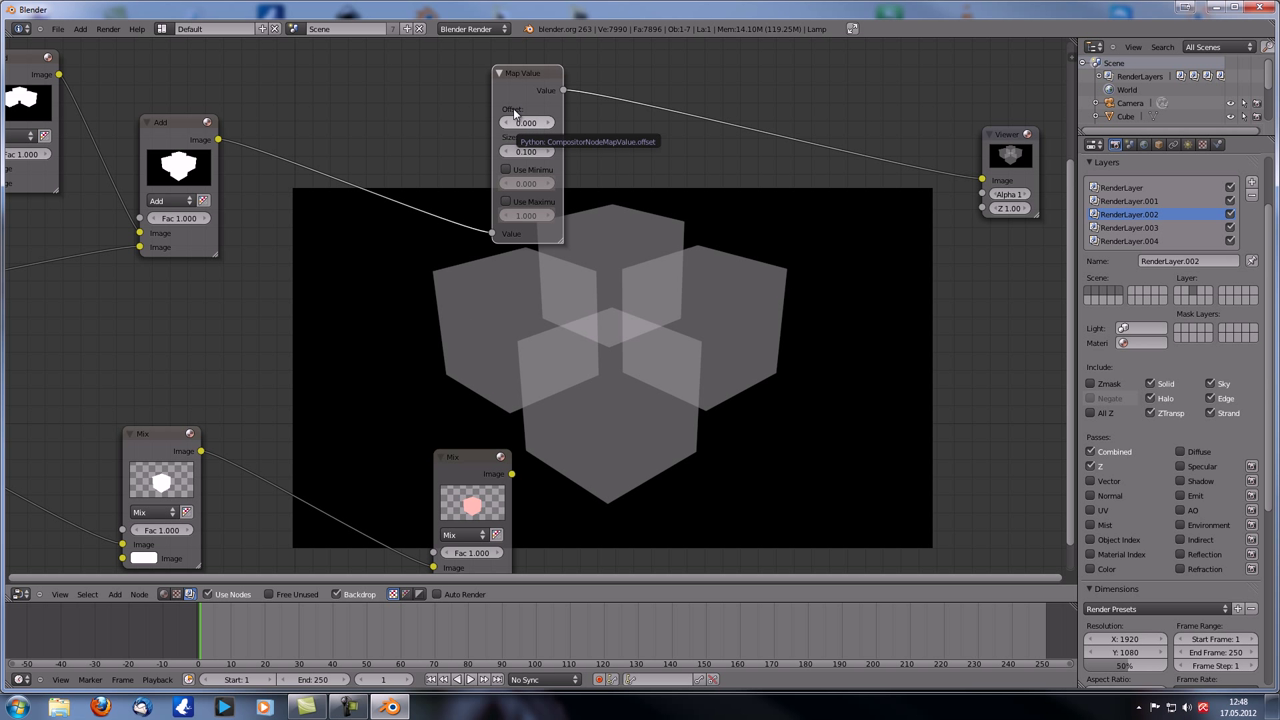
text(1)
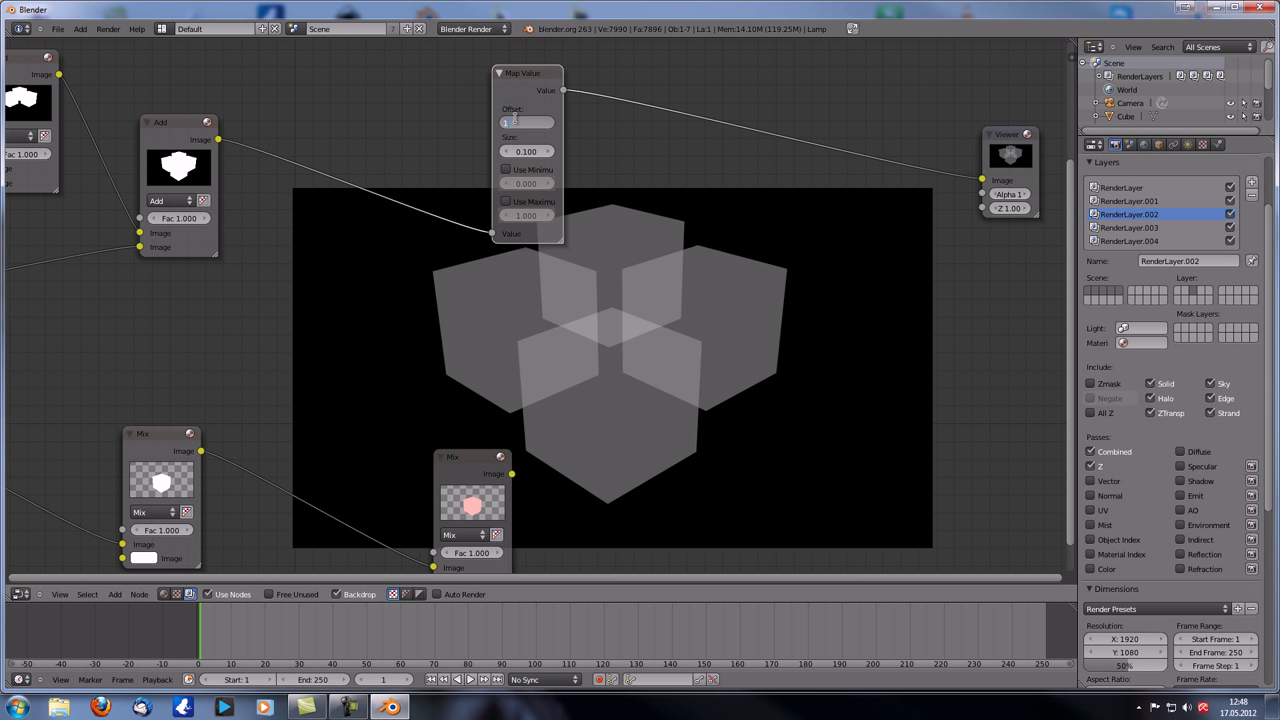
key(Return)
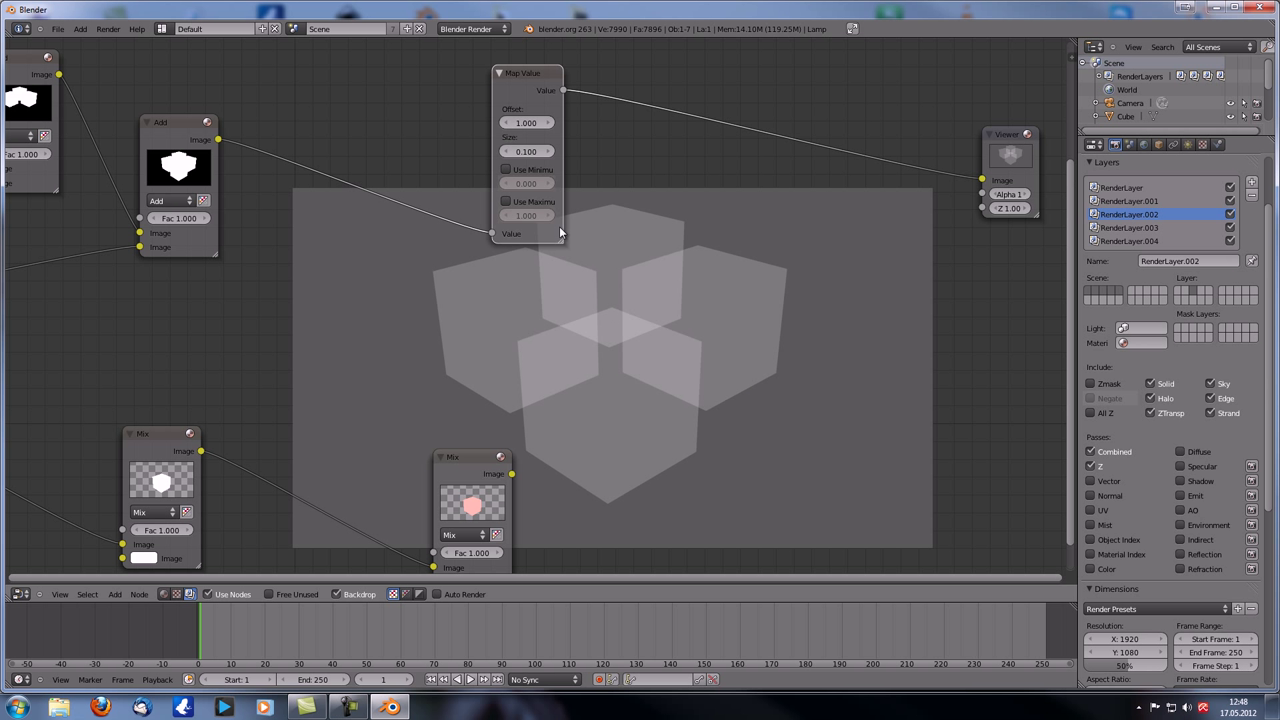
- Move the pink Mix node close to the Viewer, drive its Fac with the Map Value output and preview its image
drag(520, 153, 531, 127)
scroll(527, 252, down, 1)
drag(460, 422, 725, 206)
drag(555, 124, 717, 275)
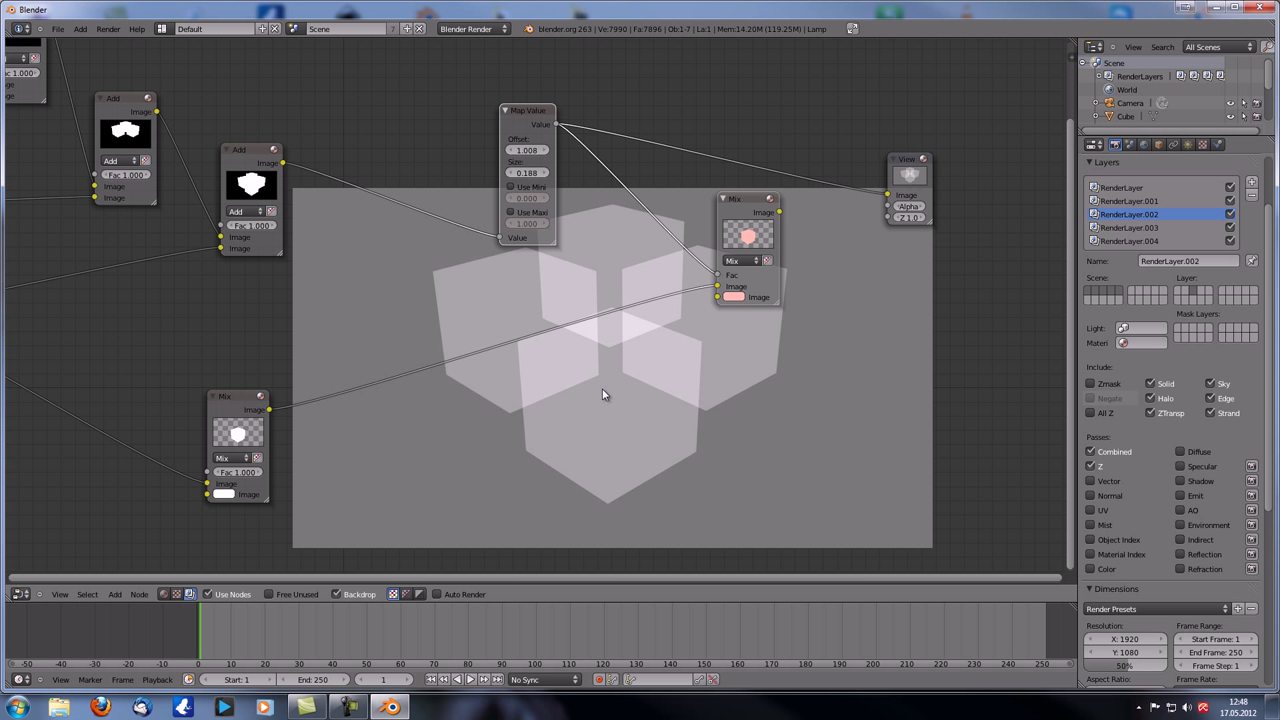
scroll(655, 255, up, 2)
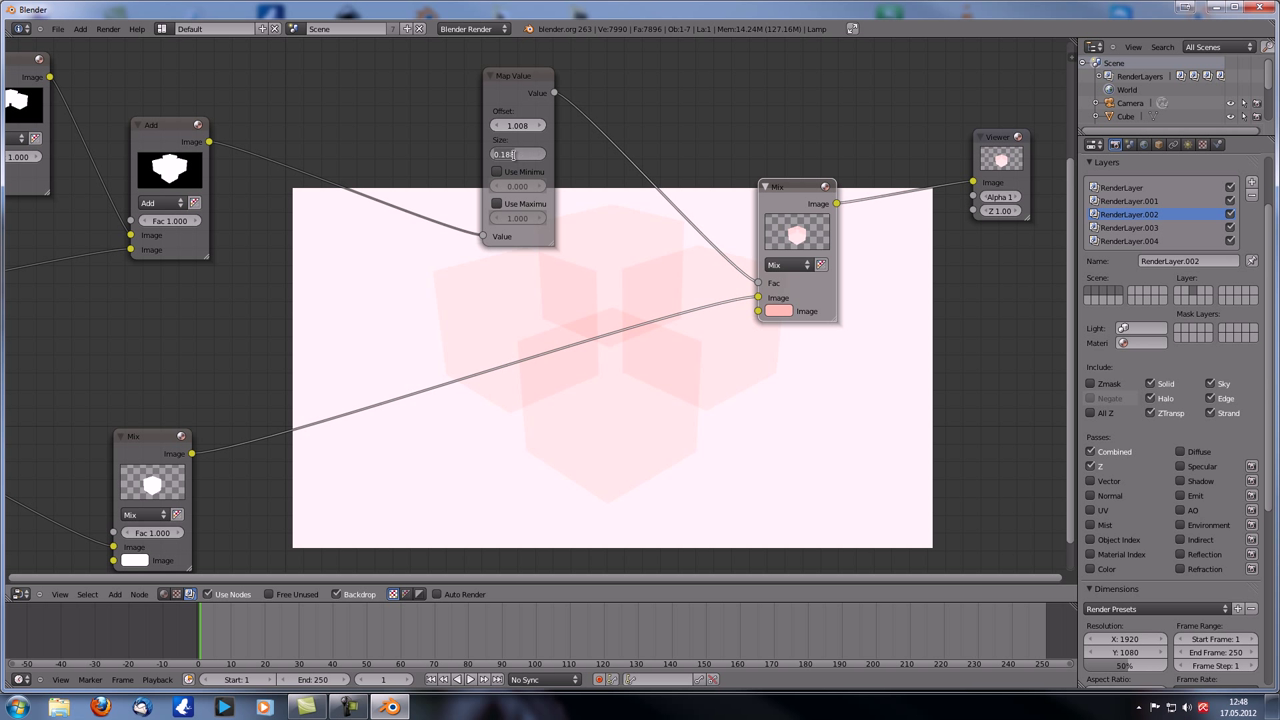
- Set the Map Value node's Size to 1 and Offset to 0, with Use Minimum and Use Maximum enabled
text(1)
key(Return)
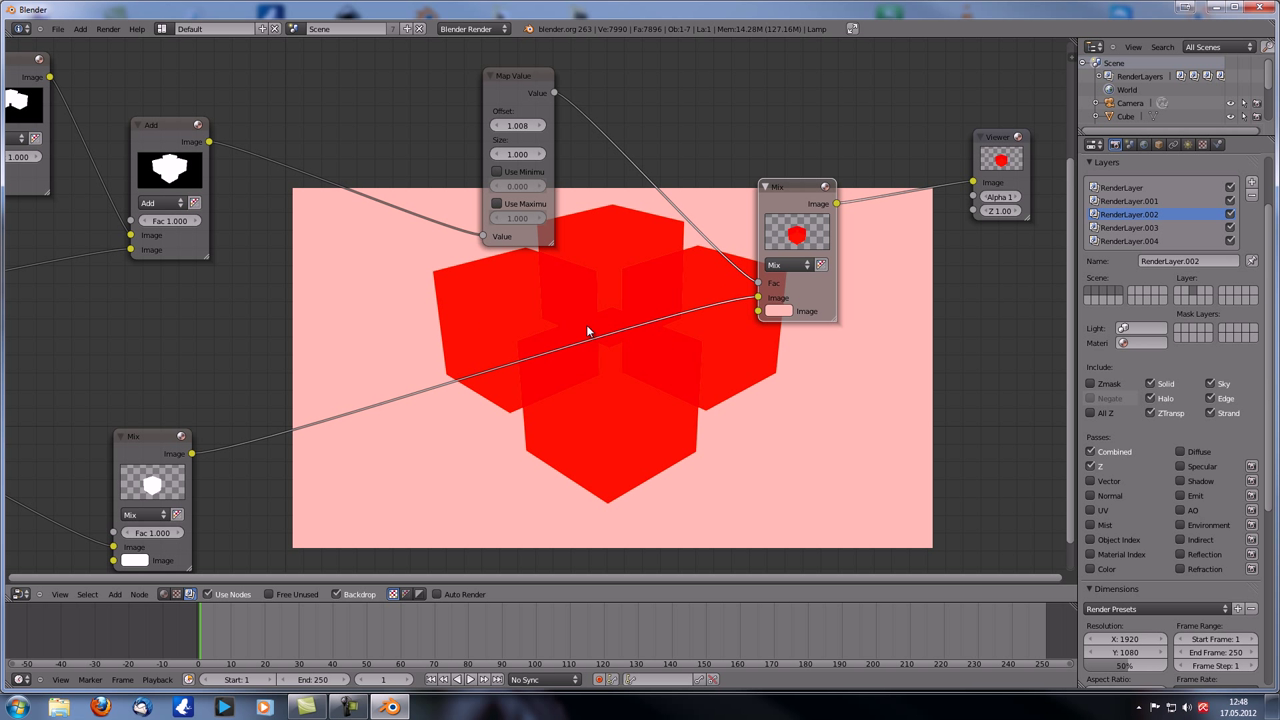
middle_drag(566, 371, 548, 380)
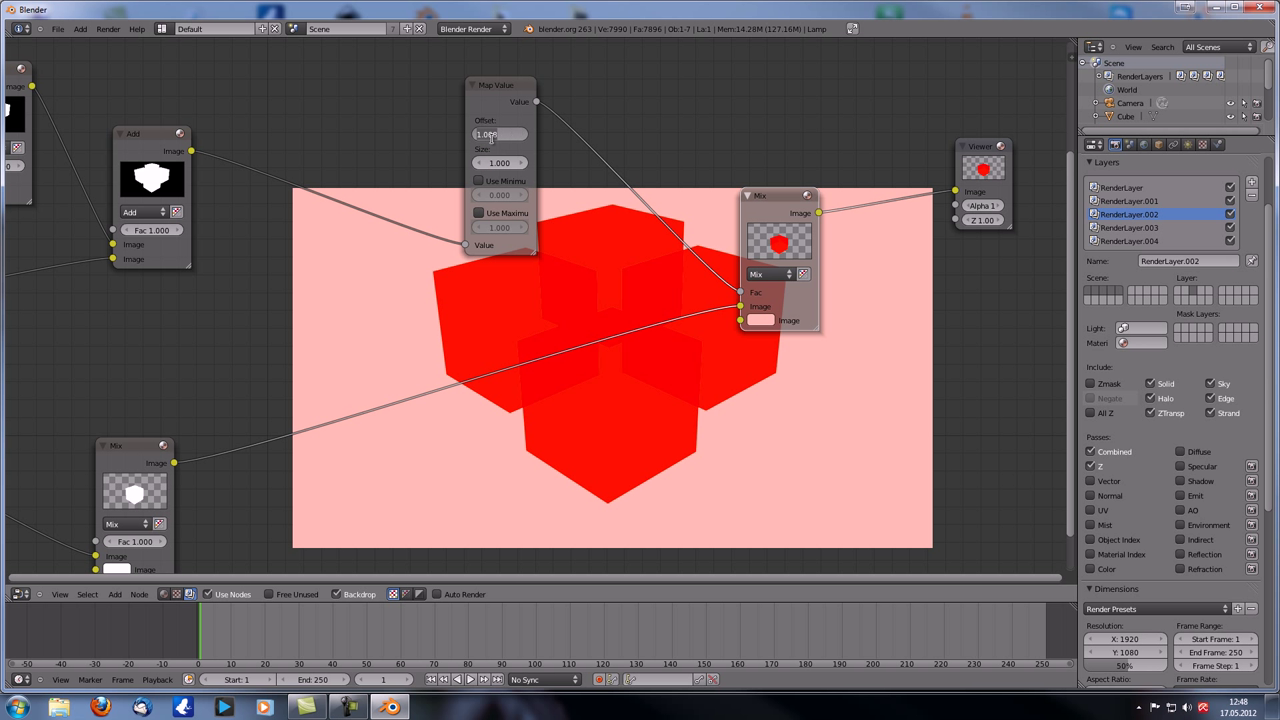
text(0)
key(Return)
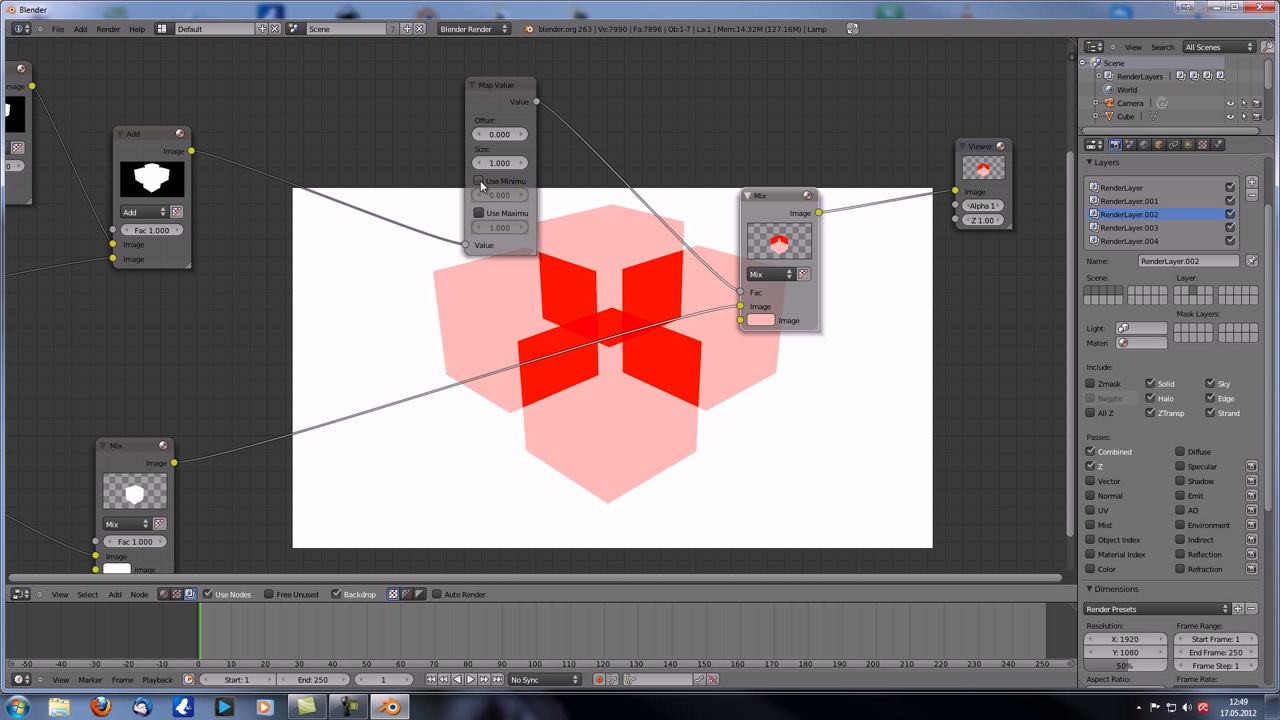
click(480, 182)
click(481, 213)
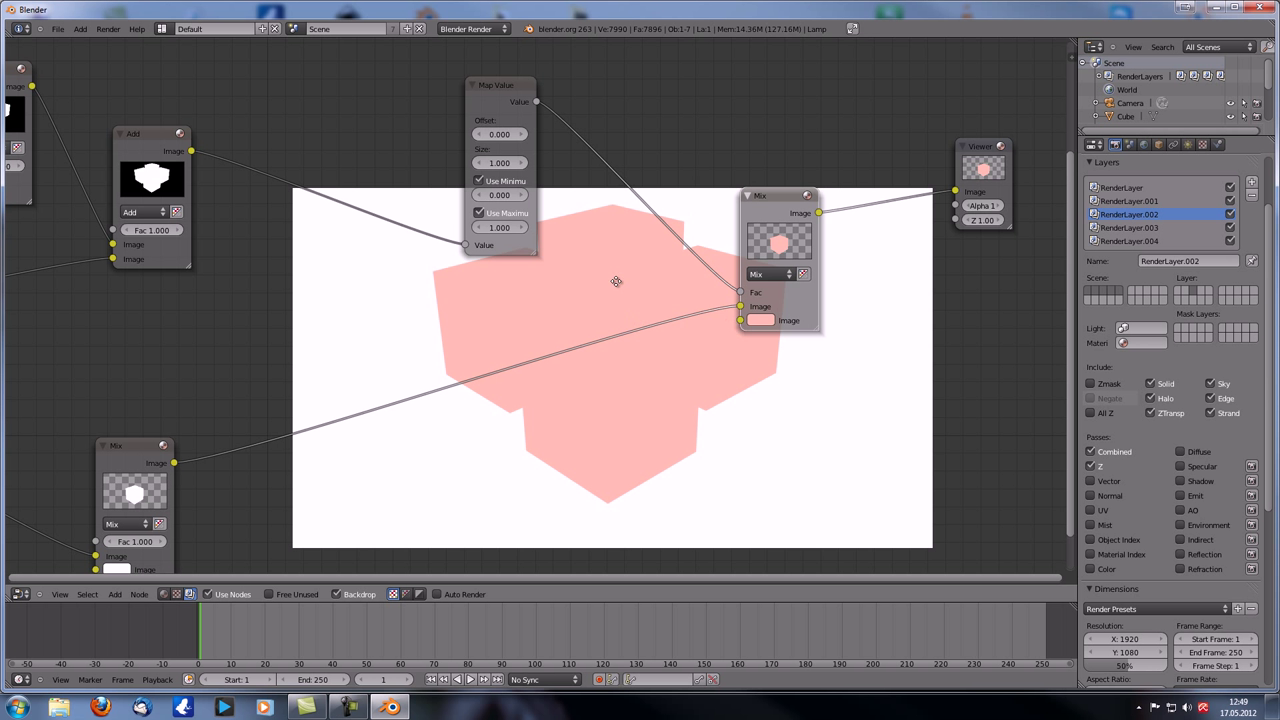
- Change the second Image colour of the Mix node feeding the Viewer from pink to light purple
middle_drag(617, 280, 551, 277)
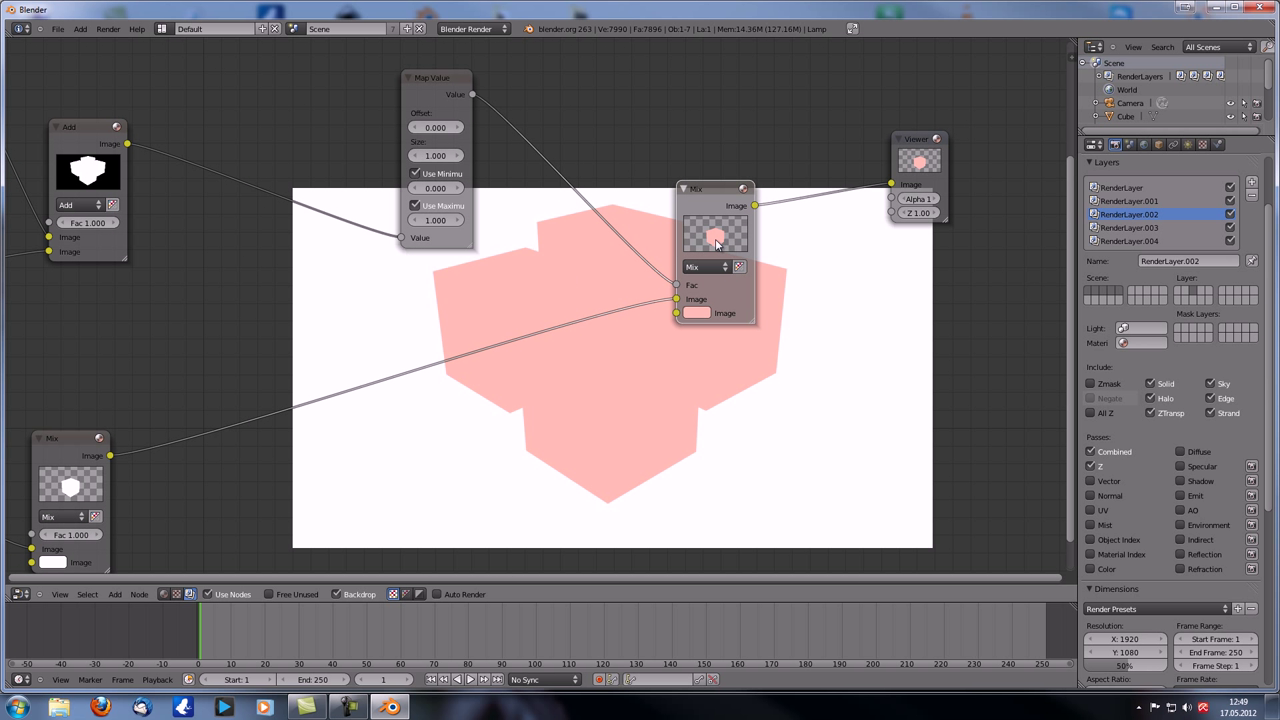
middle_drag(566, 294, 595, 294)
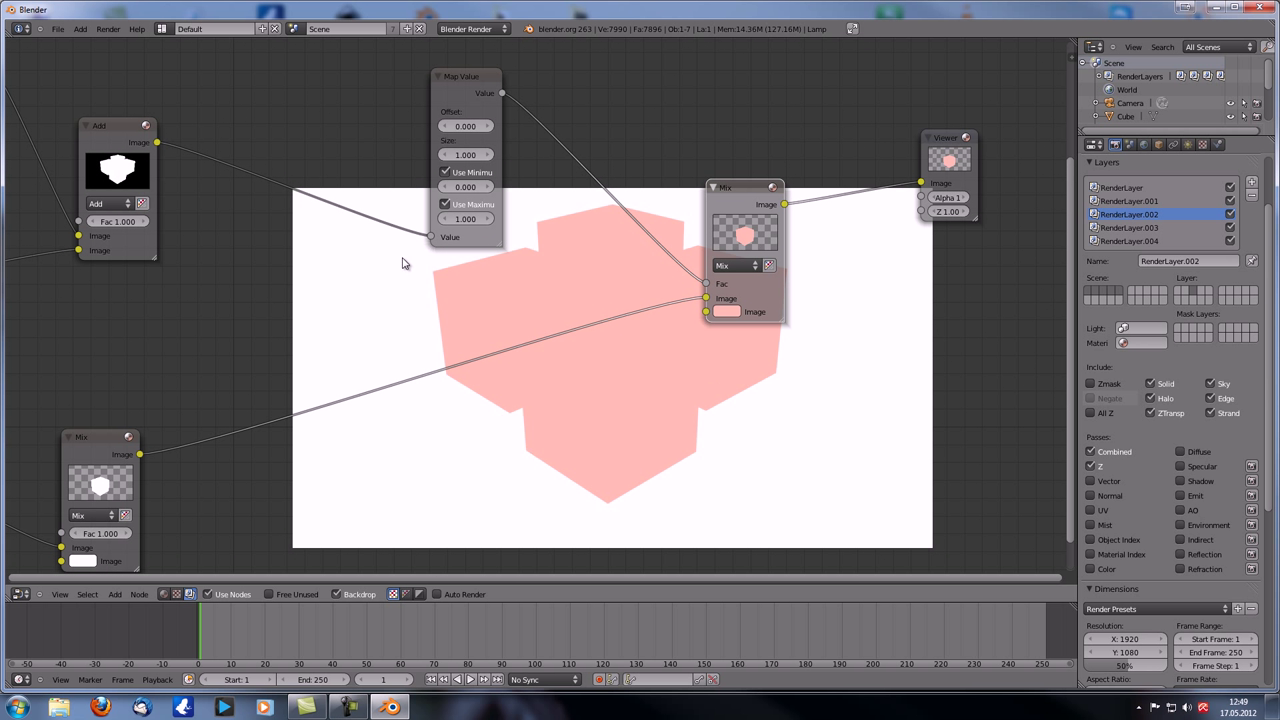
click(728, 312)
drag(761, 188, 805, 161)
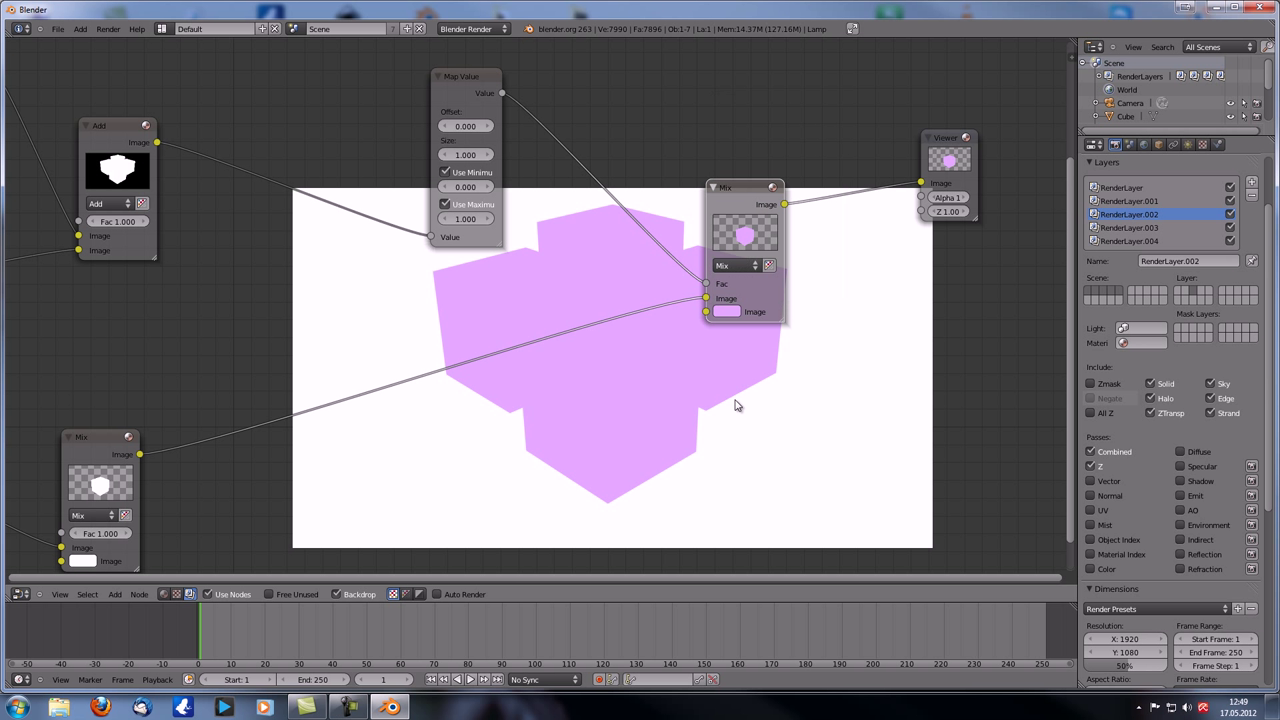
- Preview the Z output of the topmost Render Layers node in the Viewer and move the Viewer just above the Composite node
scroll(263, 294, down, 1)
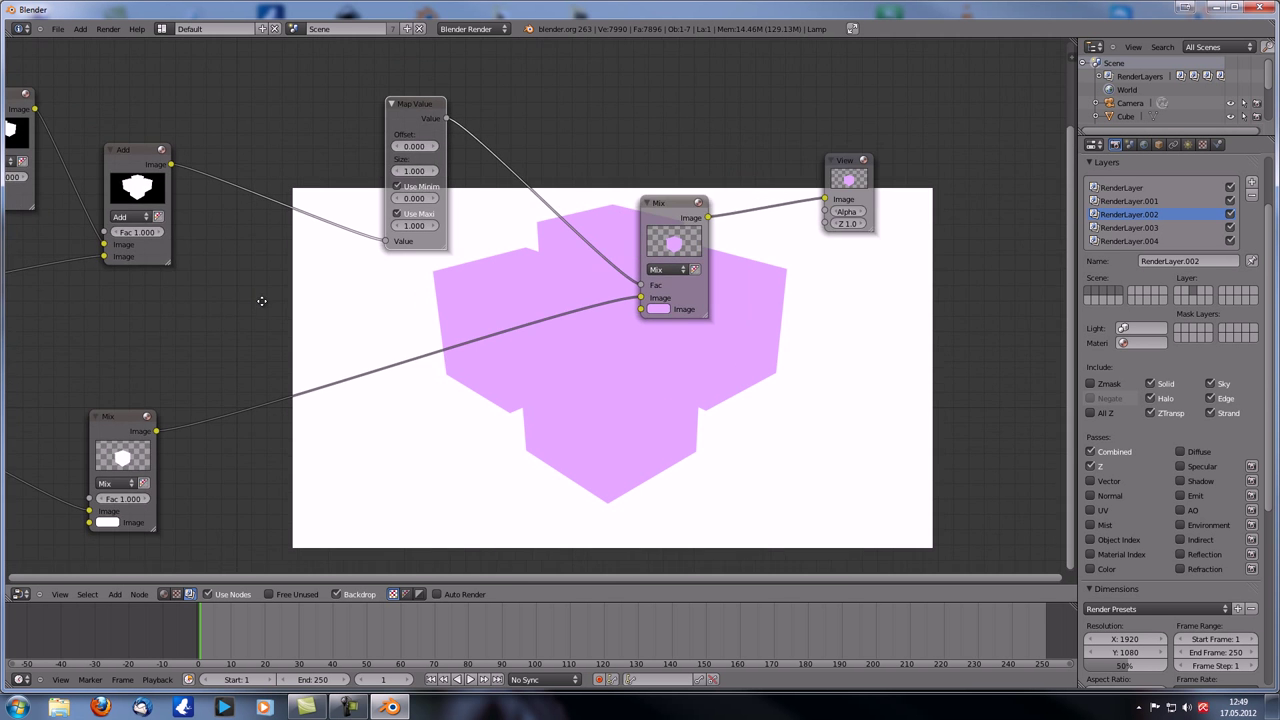
middle_drag(263, 294, 398, 450)
scroll(398, 450, down, 3)
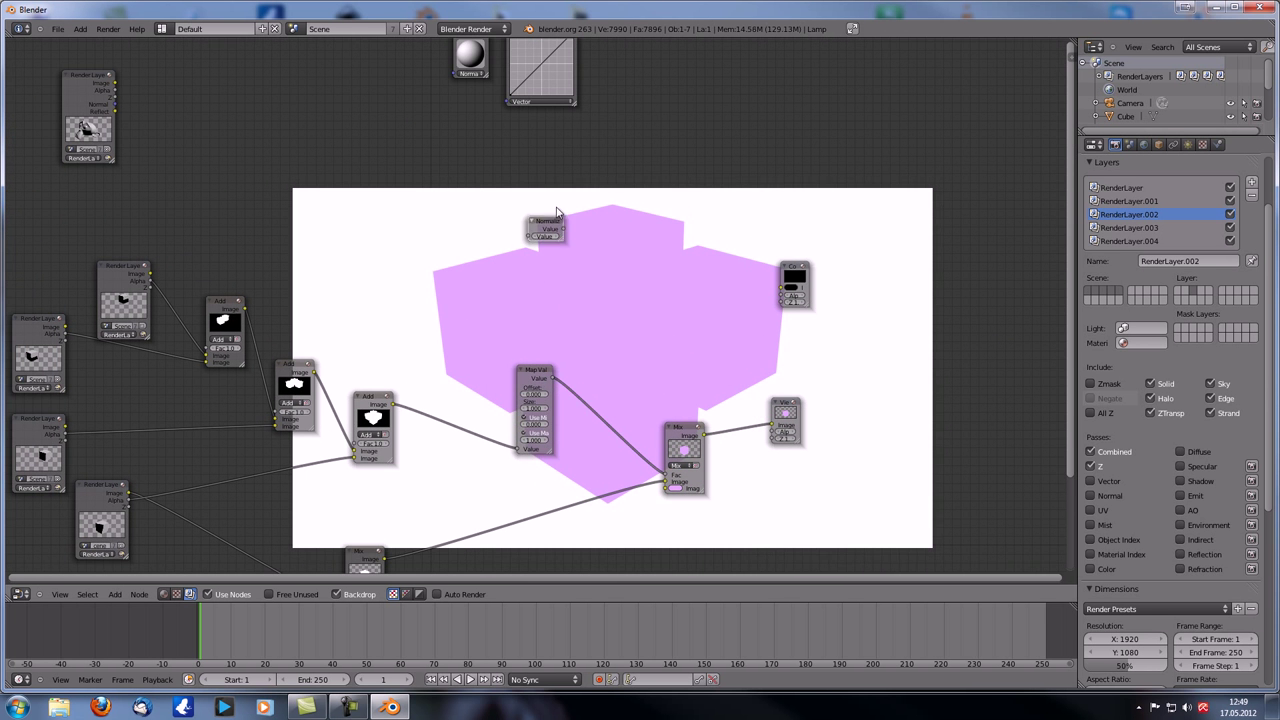
middle_drag(427, 262, 431, 249)
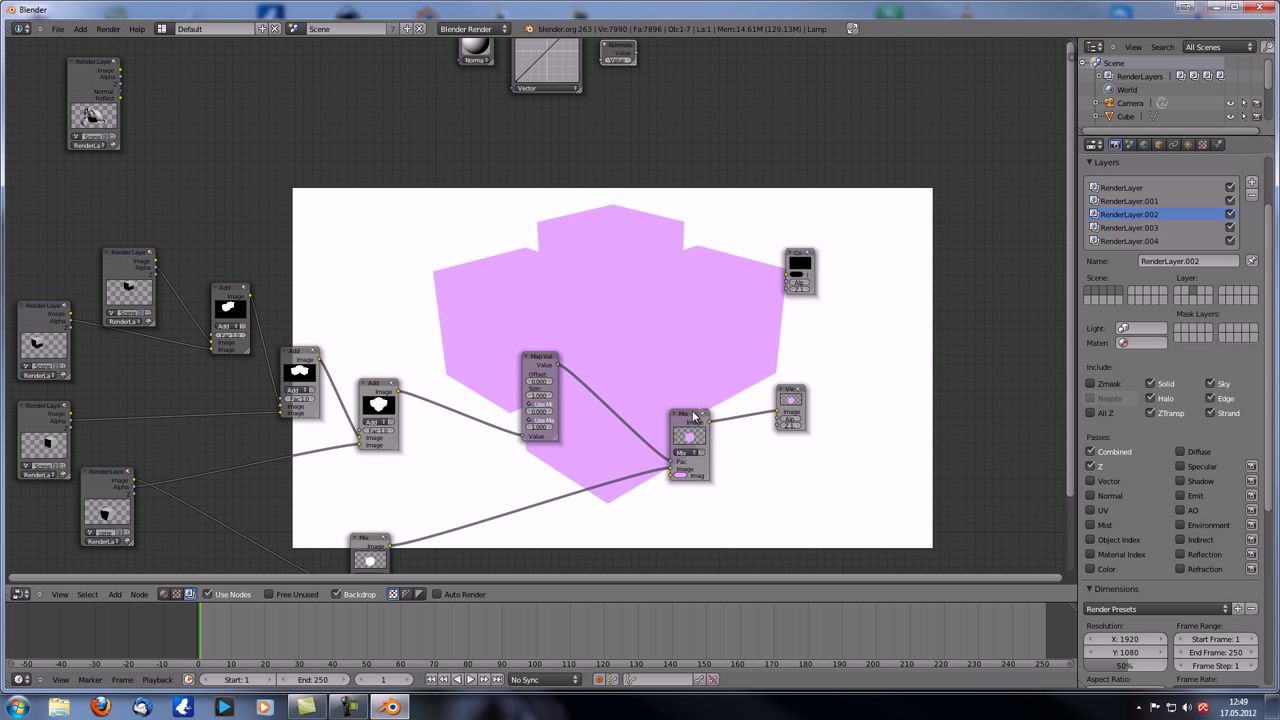
middle_drag(694, 415, 692, 408)
ctrl+shift+click(94, 86)
ctrl+shift+click(94, 86)
ctrl+shift+click(94, 86)
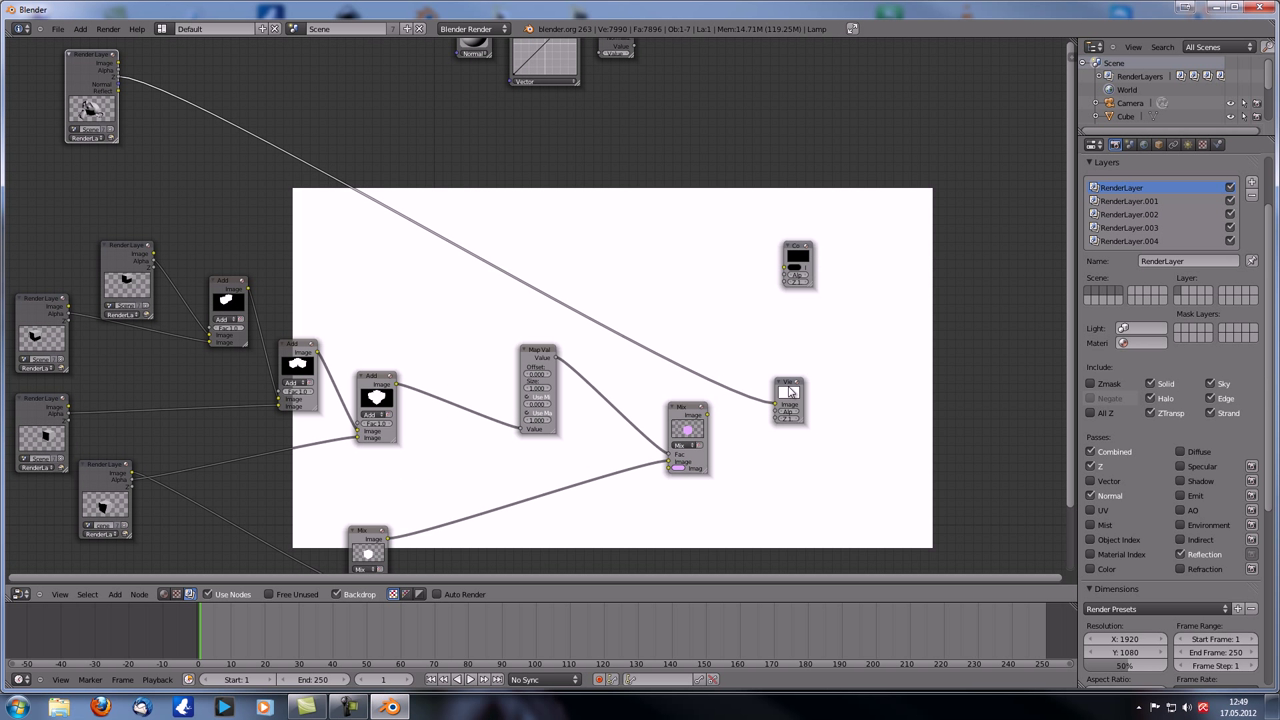
drag(789, 392, 791, 204)
- Switch from the node setup to the 3D View and select the monkey head
click(22, 594)
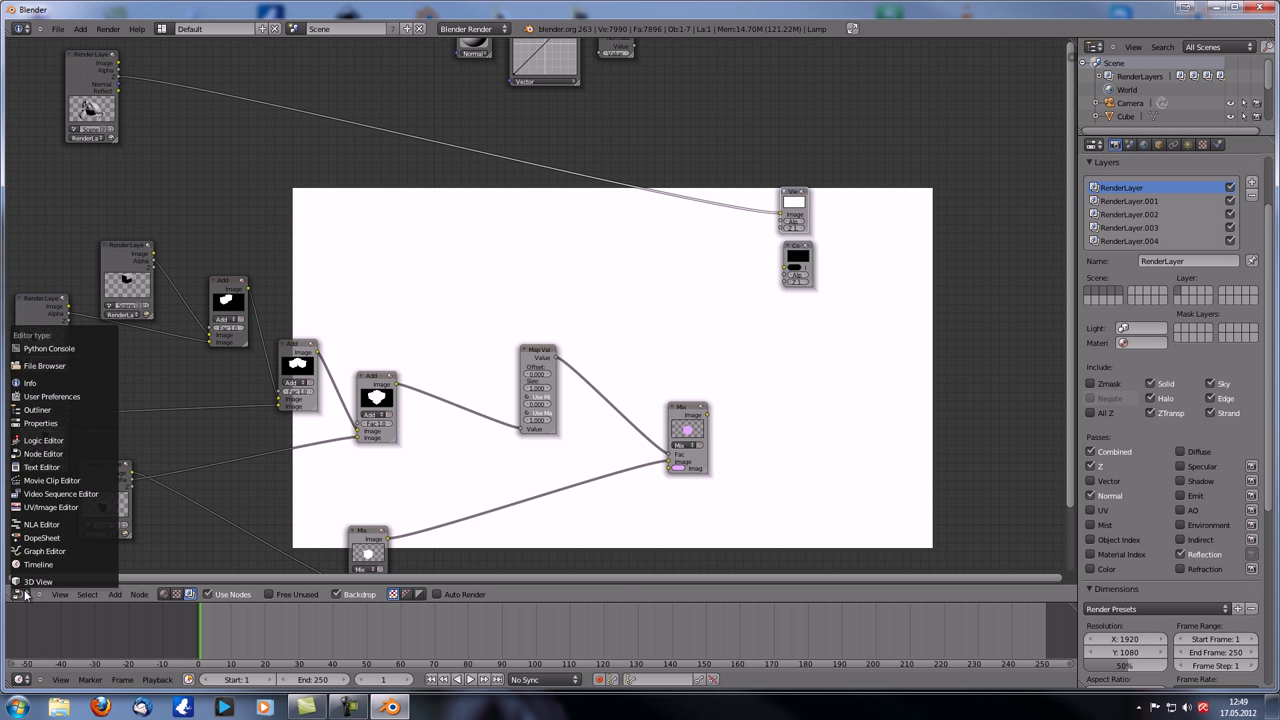
click(32, 581)
key(KP_0)
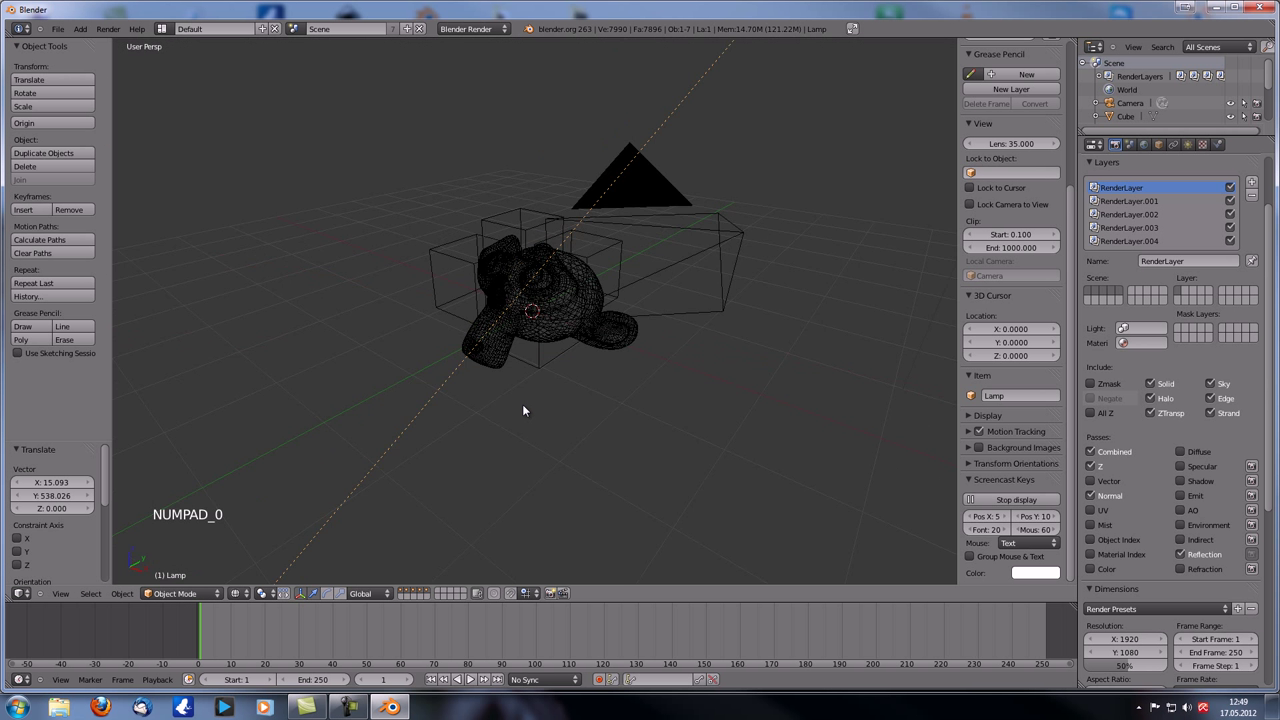
middle_drag(536, 362, 486, 337)
scroll(586, 300, up, 7)
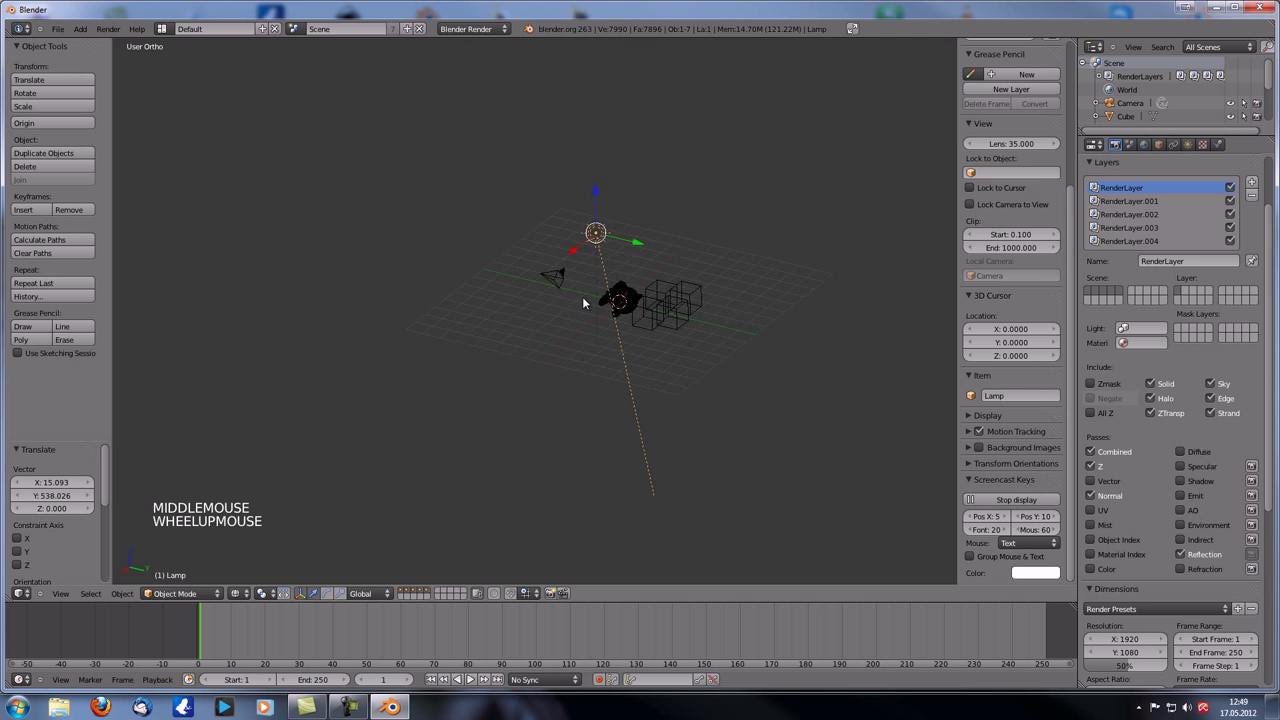
middle_drag(760, 346, 676, 308)
right_click(676, 308)
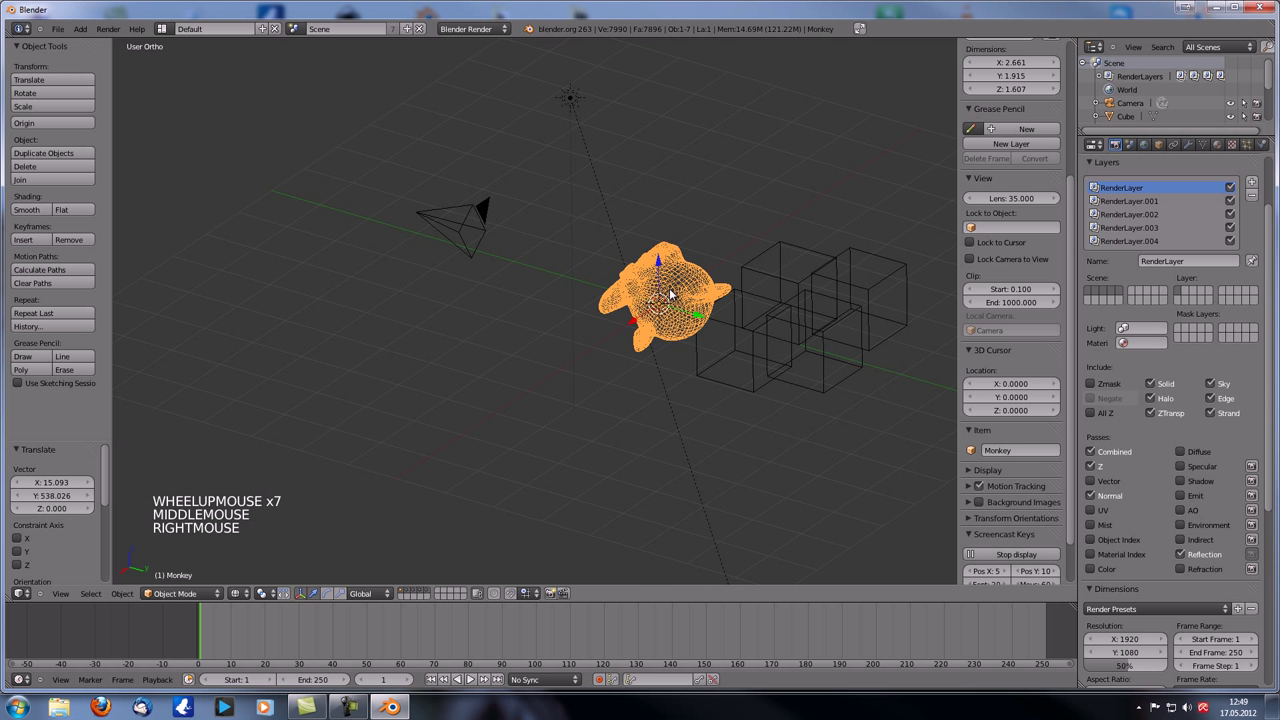
- Toggle the first scene layer off and on to check which objects belong to it
shift+click(401, 593)
scroll(472, 499, down, 3)
middle_drag(472, 499, 429, 534)
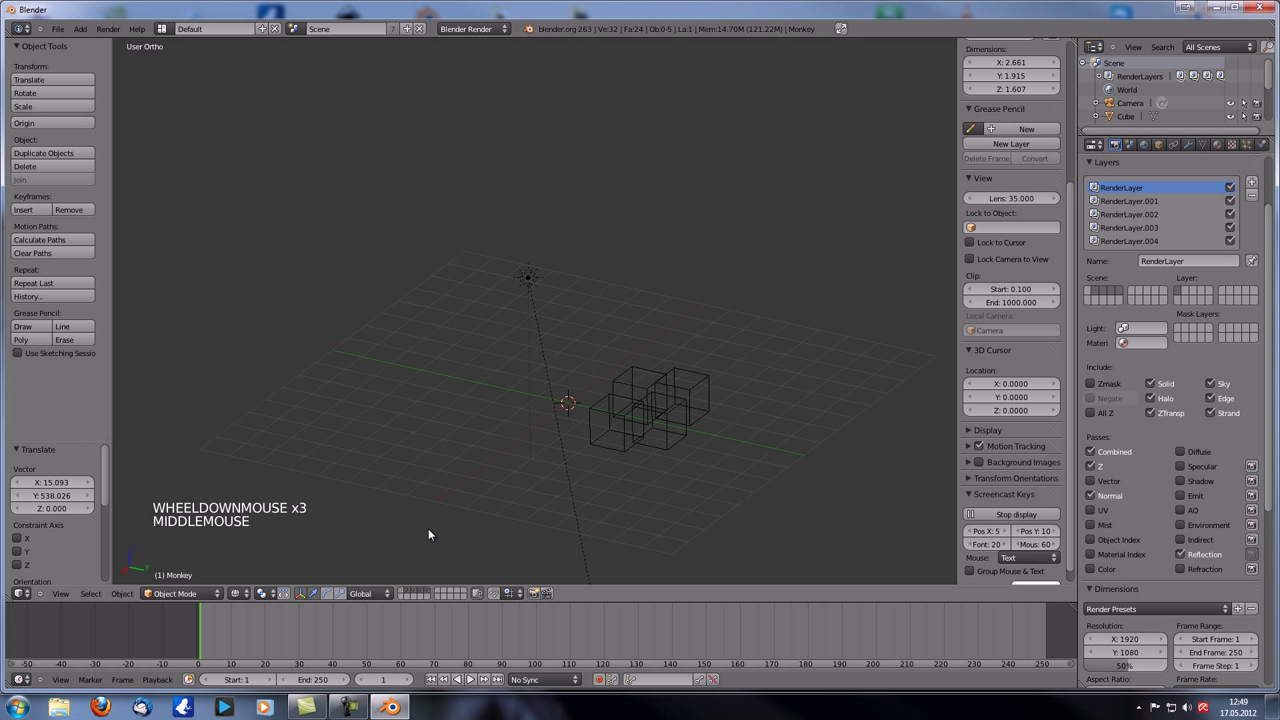
shift+click(401, 593)
- Assign the camera to the first five scene layers
right_click(463, 368)
key(m)
key(m)
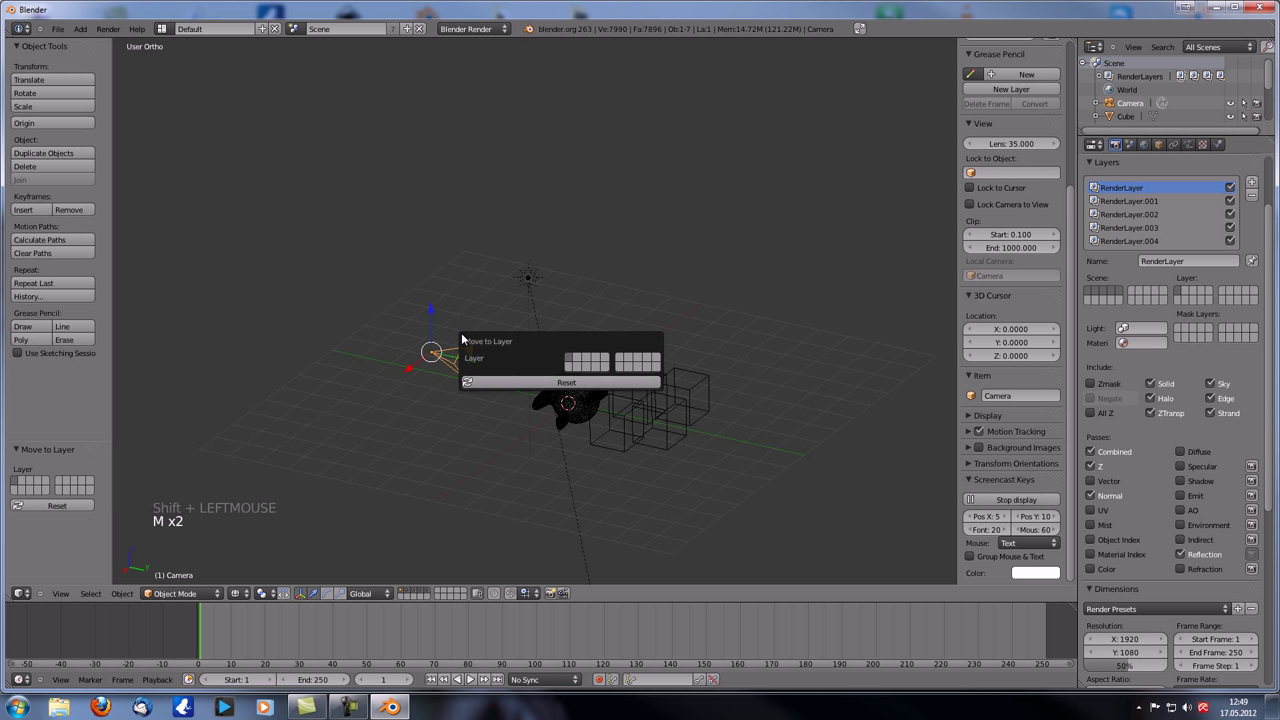
shift+click(595, 357)
shift+click(605, 357)
- Hide the first scene layer and examine the camera and cubes on the remaining layers
scroll(521, 425, up, 2)
shift+middle_drag(521, 425, 478, 356)
shift+click(401, 593)
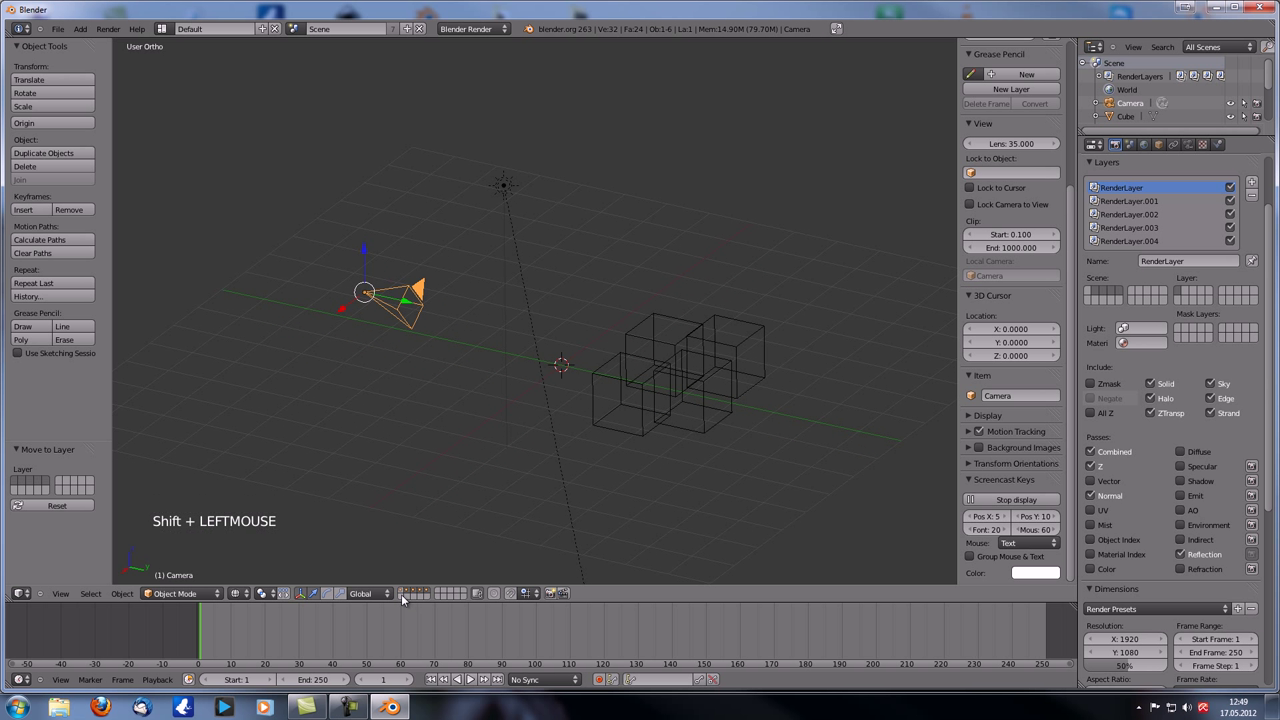
middle_drag(504, 443, 562, 383)
scroll(562, 376, up, 2)
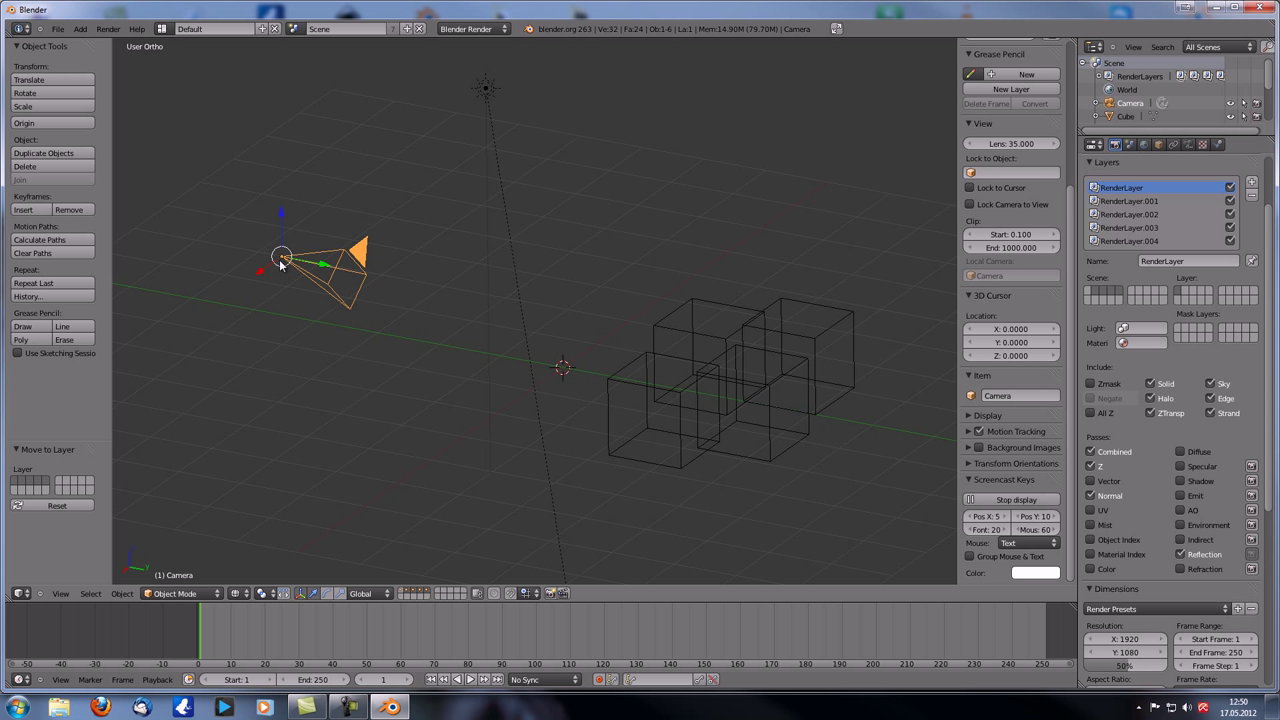
middle_drag(200, 500, 502, 403)
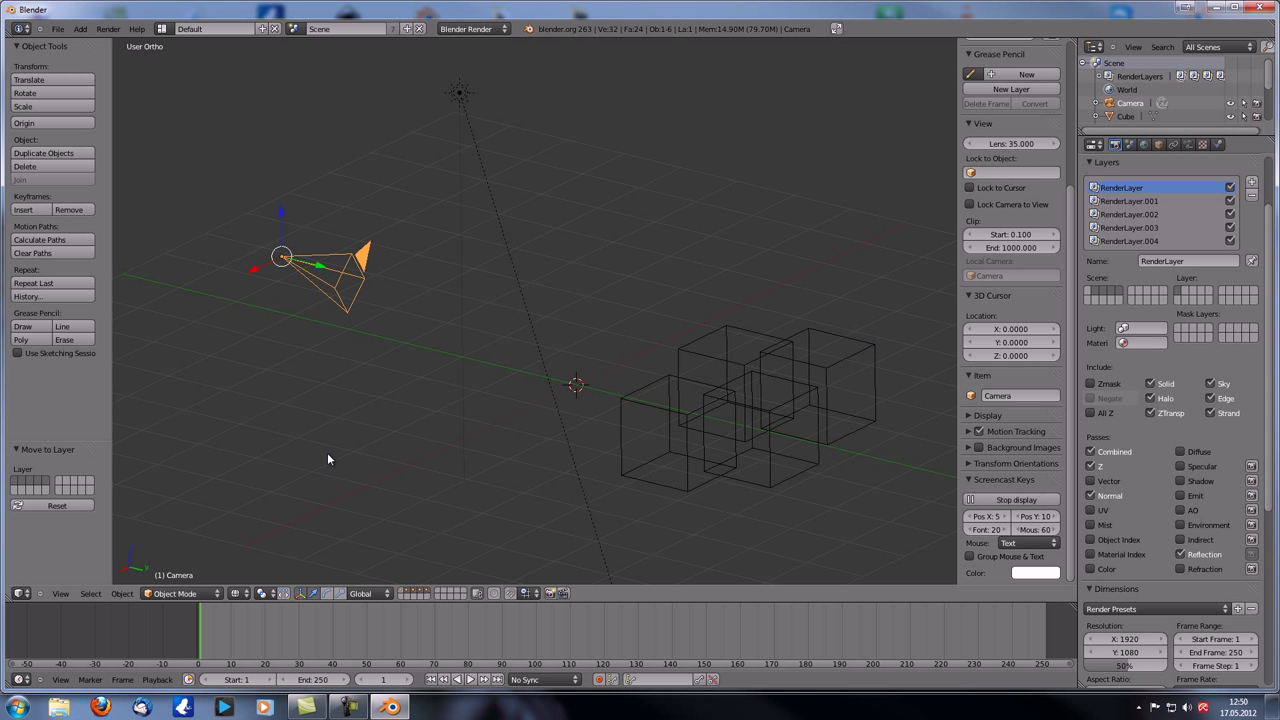
- Switch to the Node Editor to review how the render layers are wired
click(19, 593)
click(45, 454)
scroll(399, 346, down, 1)
middle_drag(399, 346, 442, 340)
scroll(442, 340, down, 1)
scroll(443, 340, up, 1)
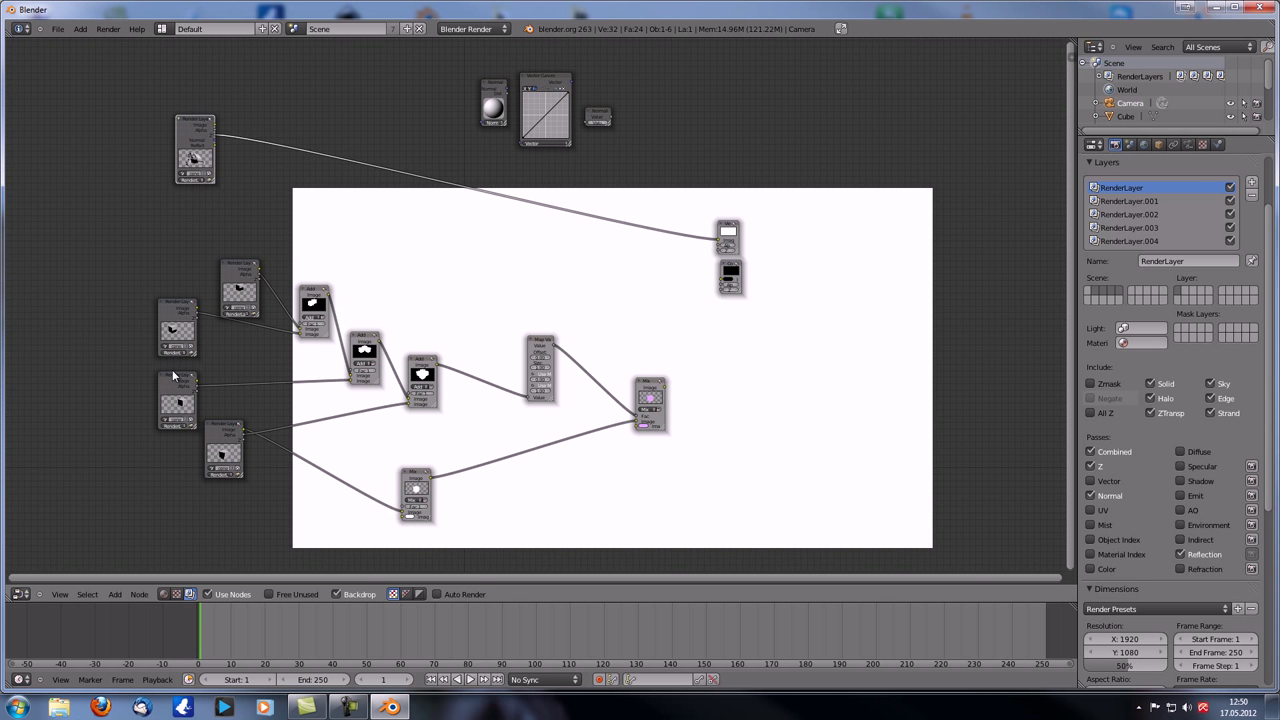
- Return to the 3D View, show only the first scene layer and check the monkey head through the camera
click(20, 593)
click(32, 586)
shift+middle_drag(646, 379, 538, 339)
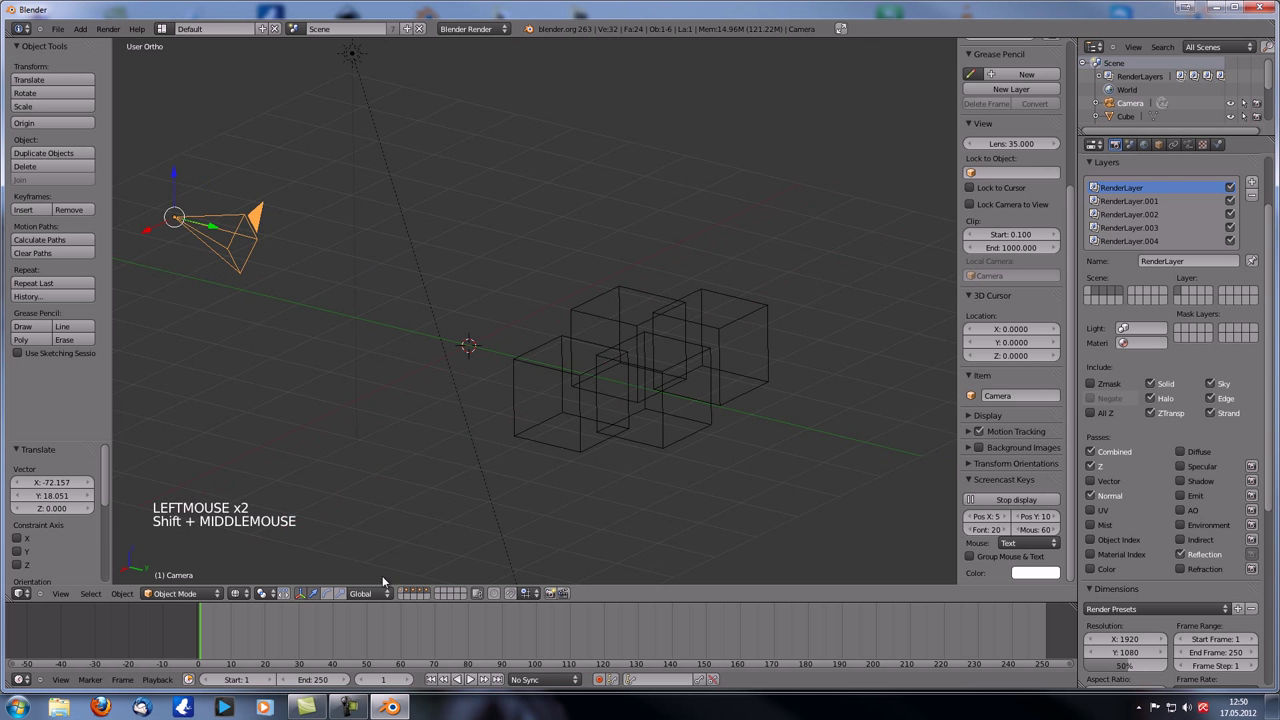
click(406, 589)
middle_drag(405, 300, 588, 274)
key(KP_0)
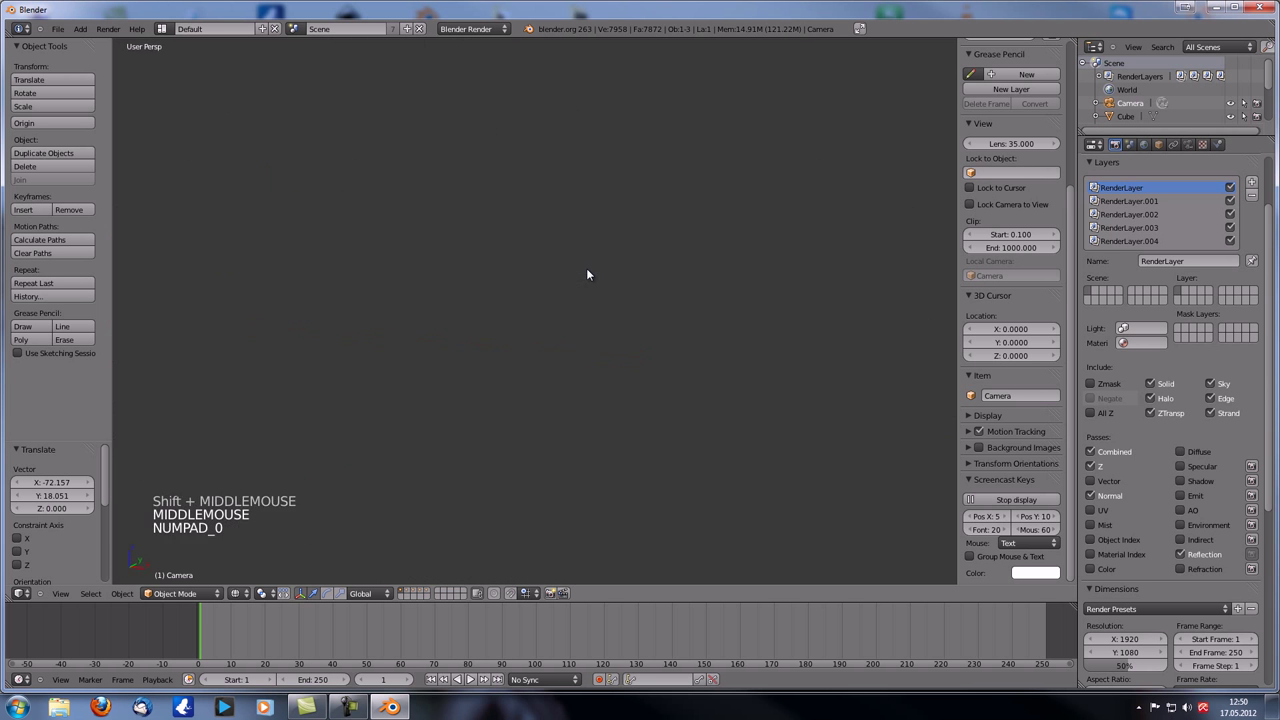
scroll(560, 285, up, 1)
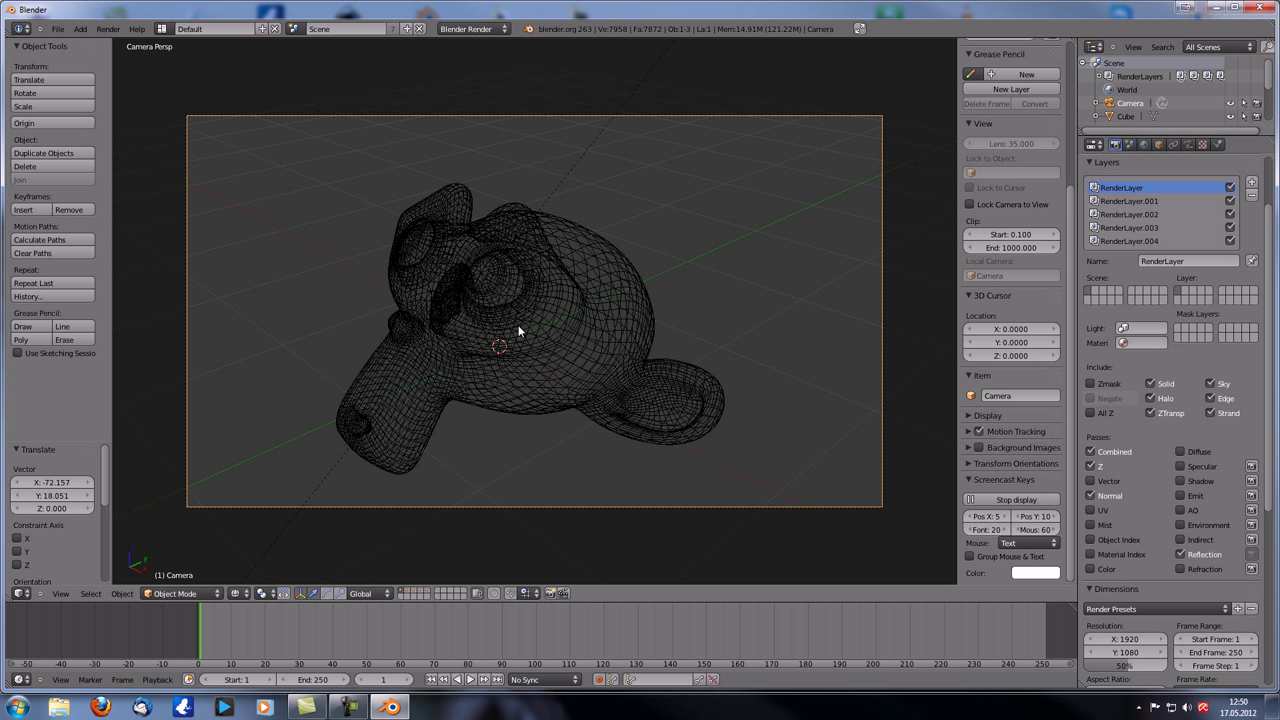
middle_drag(655, 277, 604, 335)
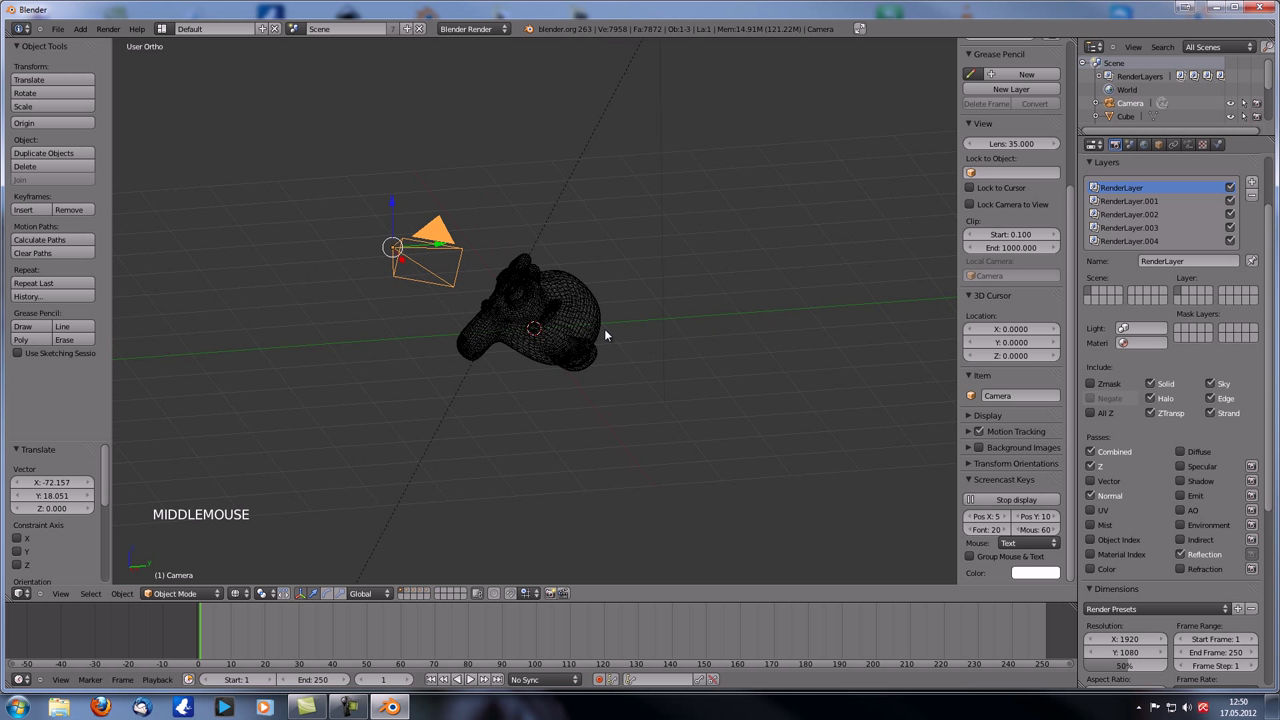
- Switch back to the Node Editor with the topmost Render Layers node and the Viewer in view
click(24, 552)
click(24, 552)
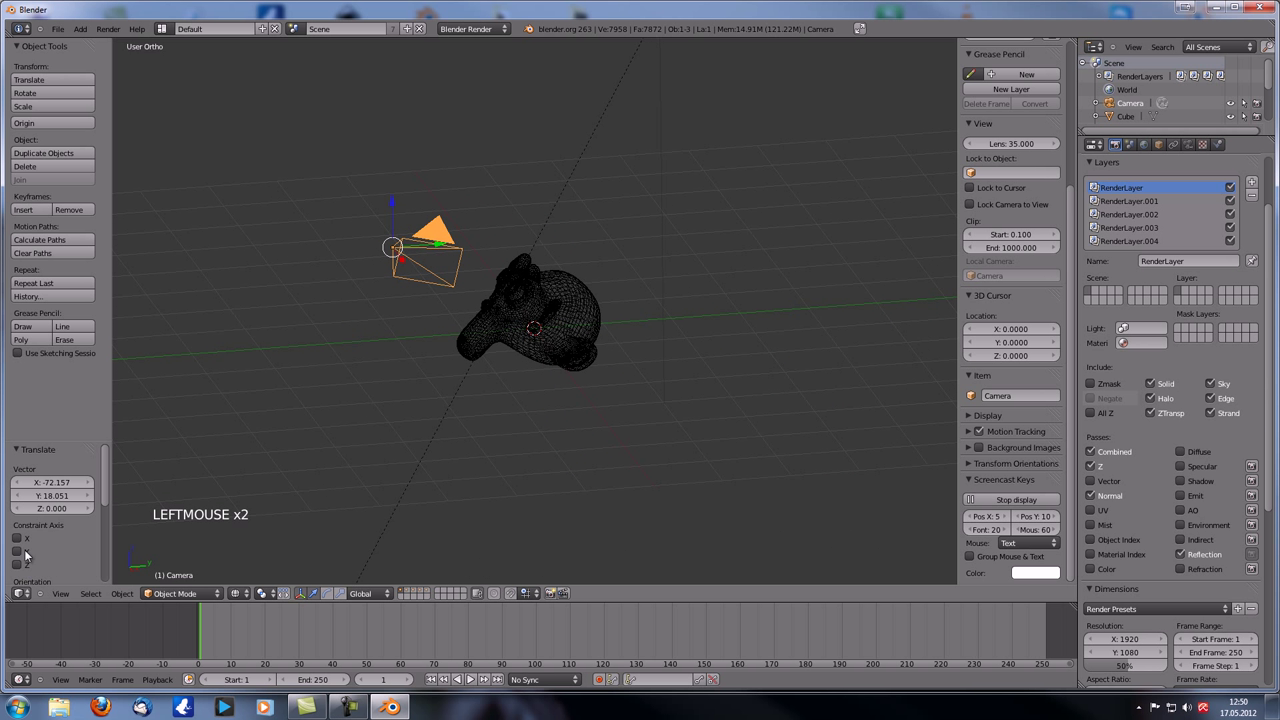
click(20, 593)
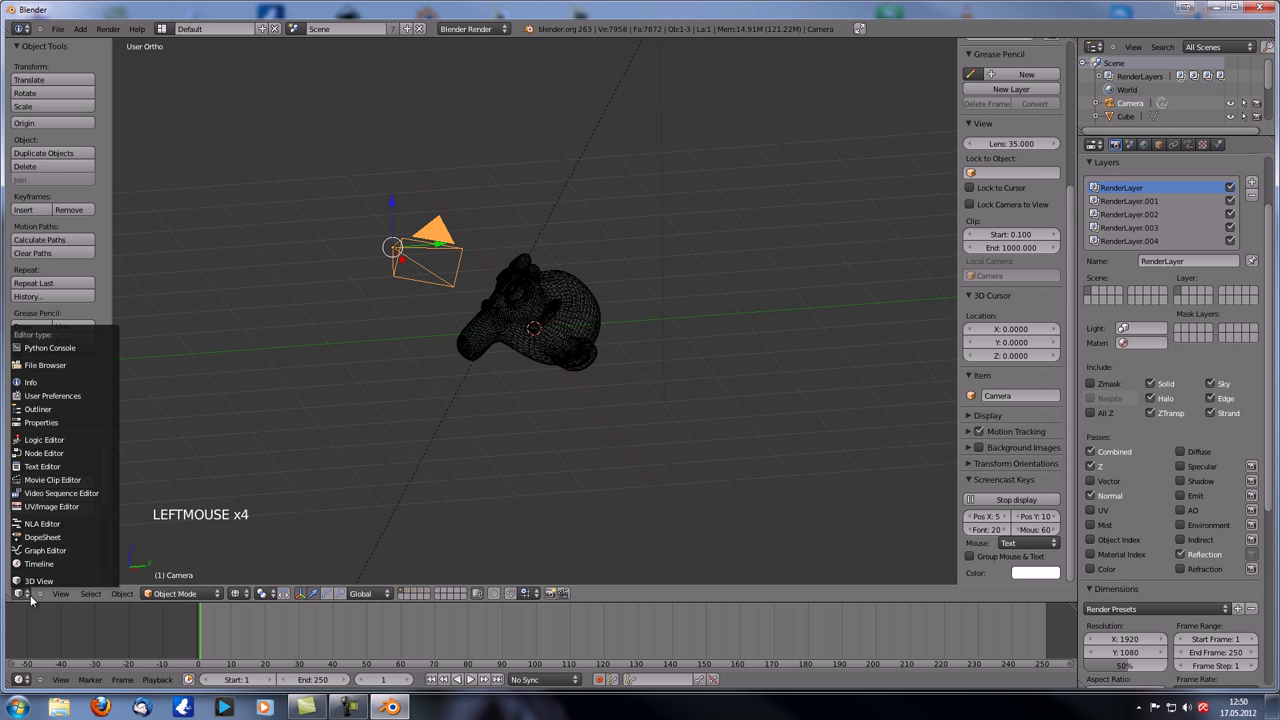
click(55, 457)
middle_drag(554, 342, 598, 352)
scroll(557, 241, up, 4)
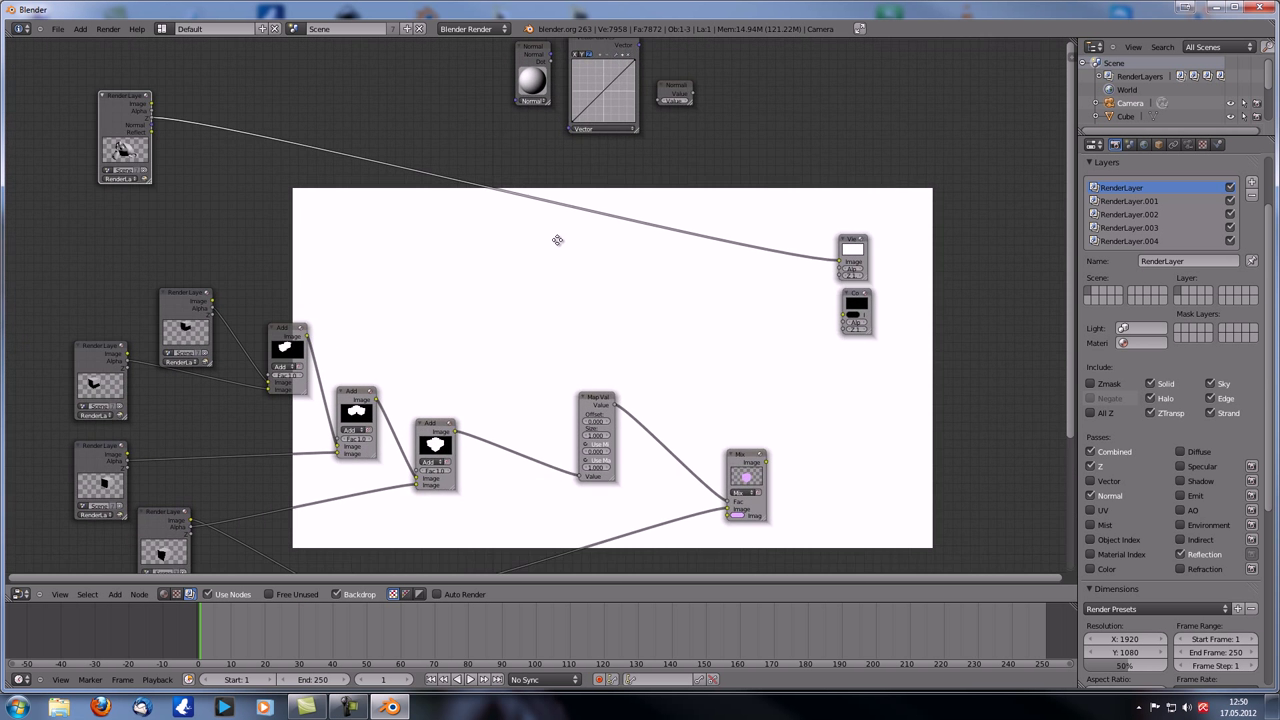
middle_drag(555, 247, 537, 314)
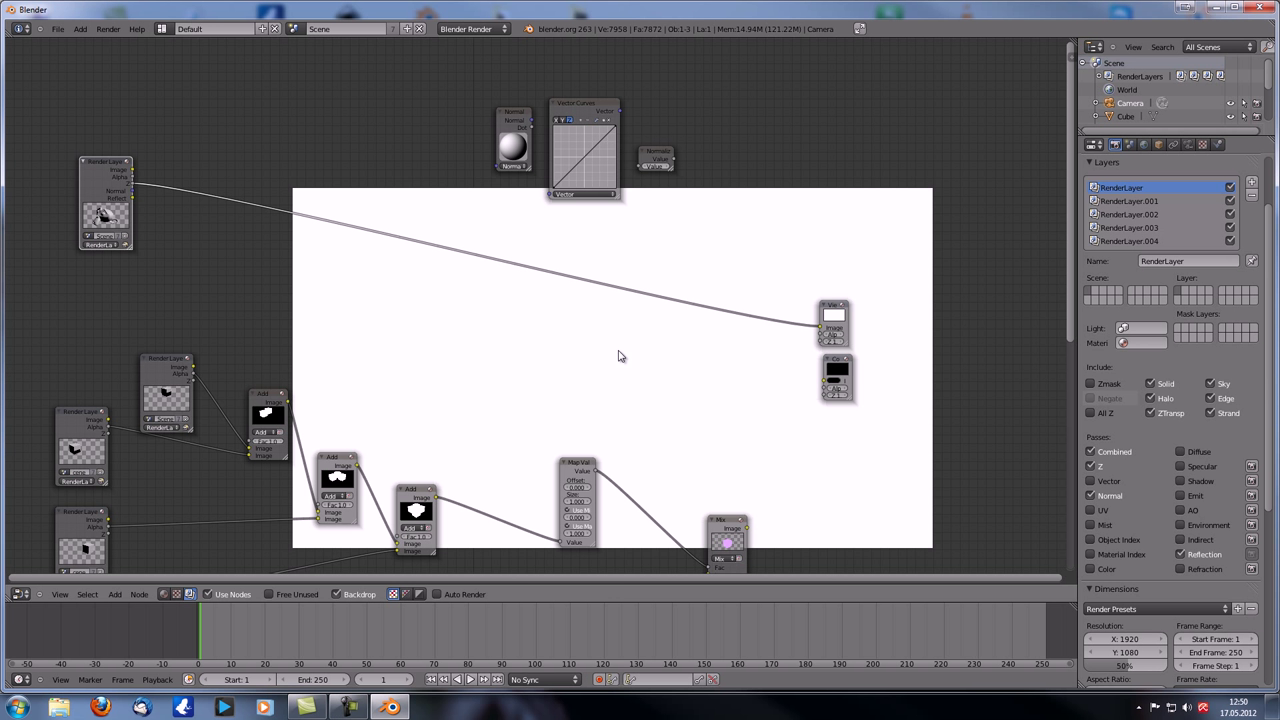
- Duplicate the Map Value node and insert the copy on the Z link between the topmost Render Layers node and the Viewer
scroll(471, 343, down, 1)
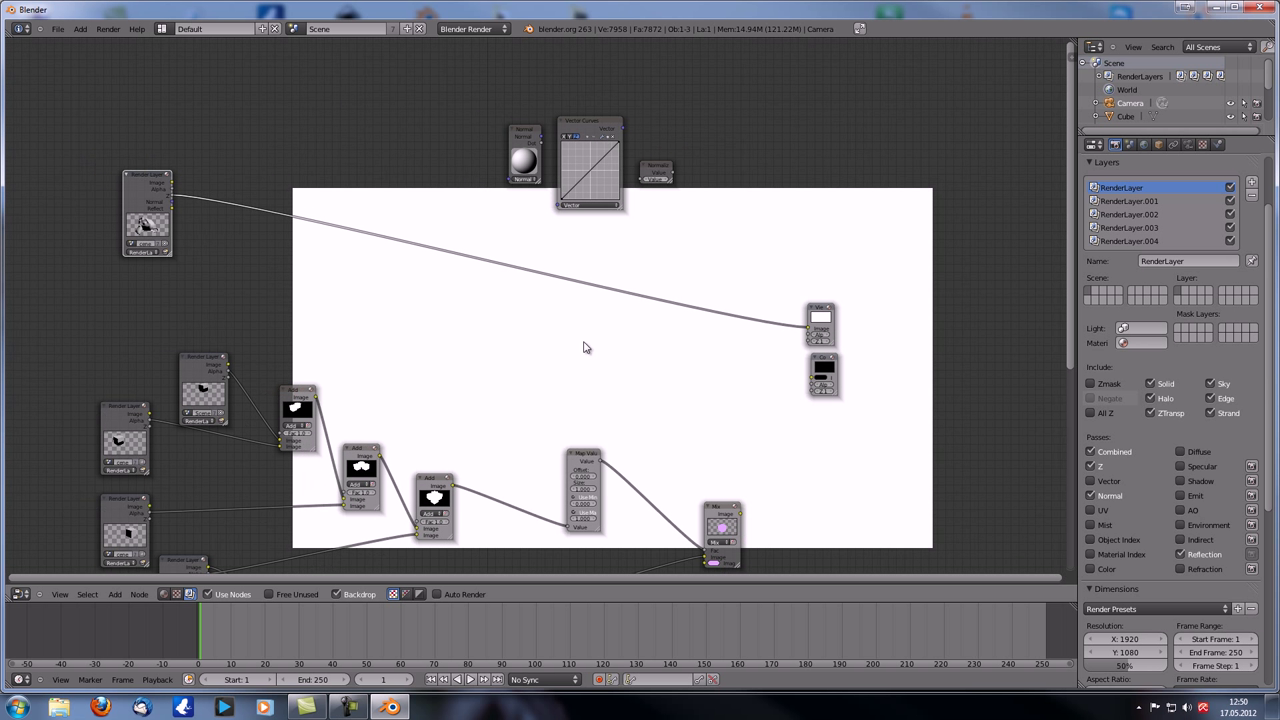
key(shift+d)
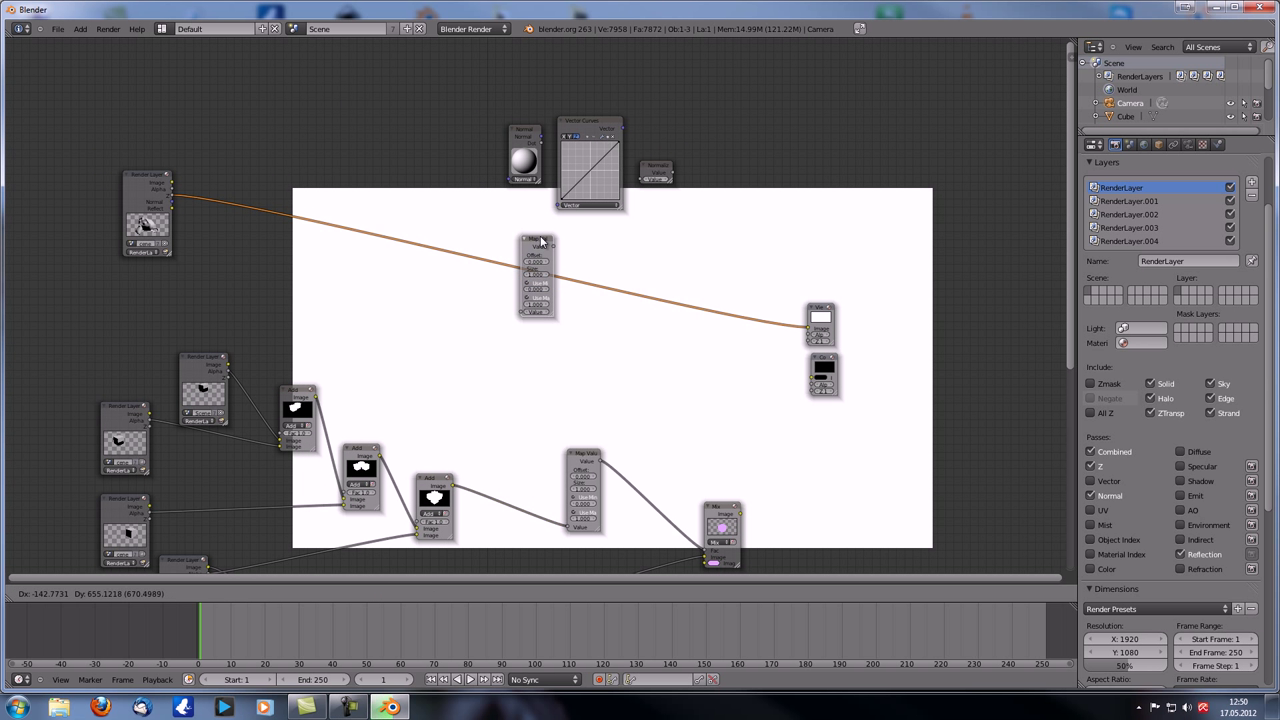
click(541, 262)
scroll(517, 340, up, 1)
scroll(517, 339, up, 1)
middle_drag(401, 326, 439, 390)
scroll(439, 390, down, 3)
middle_drag(480, 325, 471, 253)
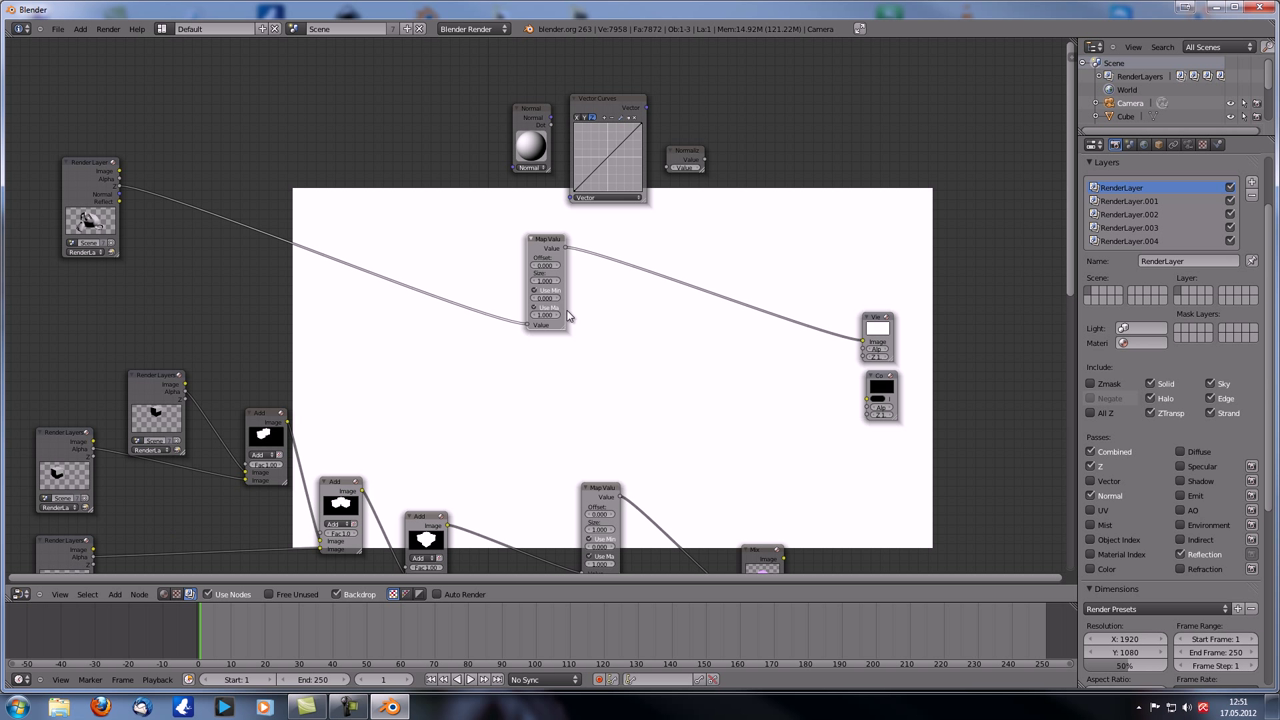
- Set the new Map Value node's Size to 0.1, and reduce it further to 0.05
click(546, 284)
text(.1)
key(Return)
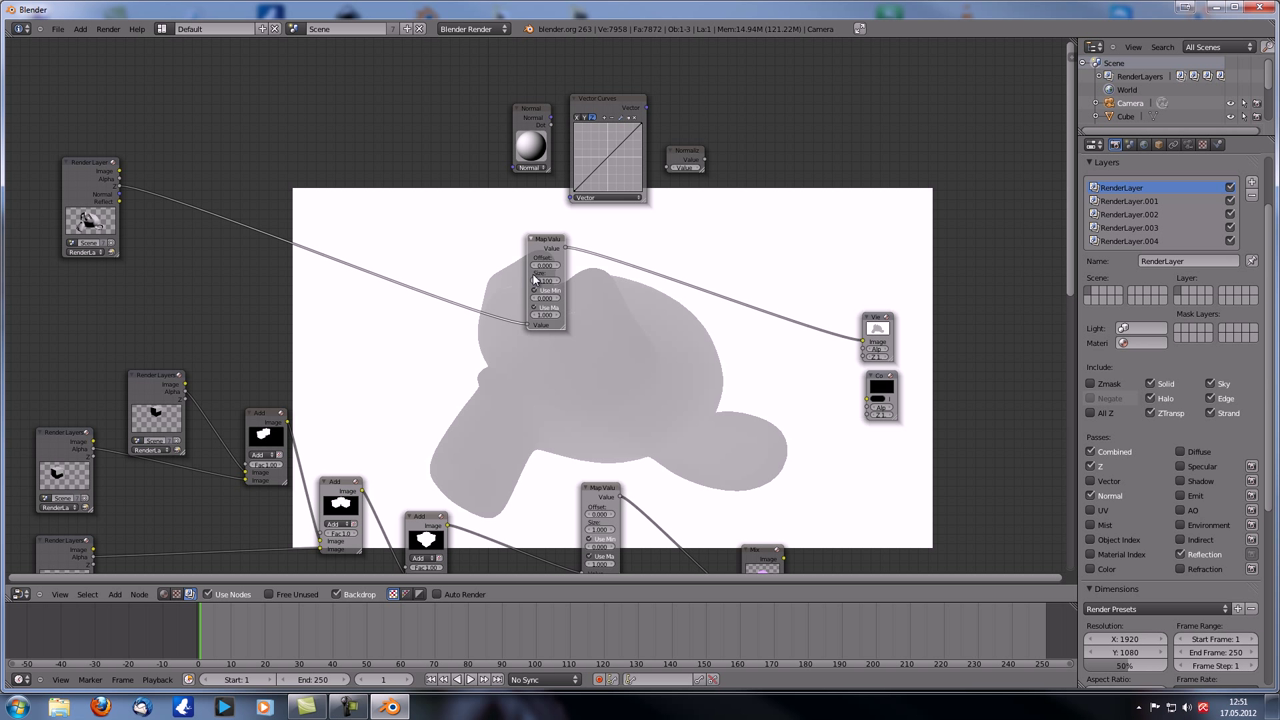
middle_drag(651, 394, 718, 360)
scroll(703, 394, up, 3)
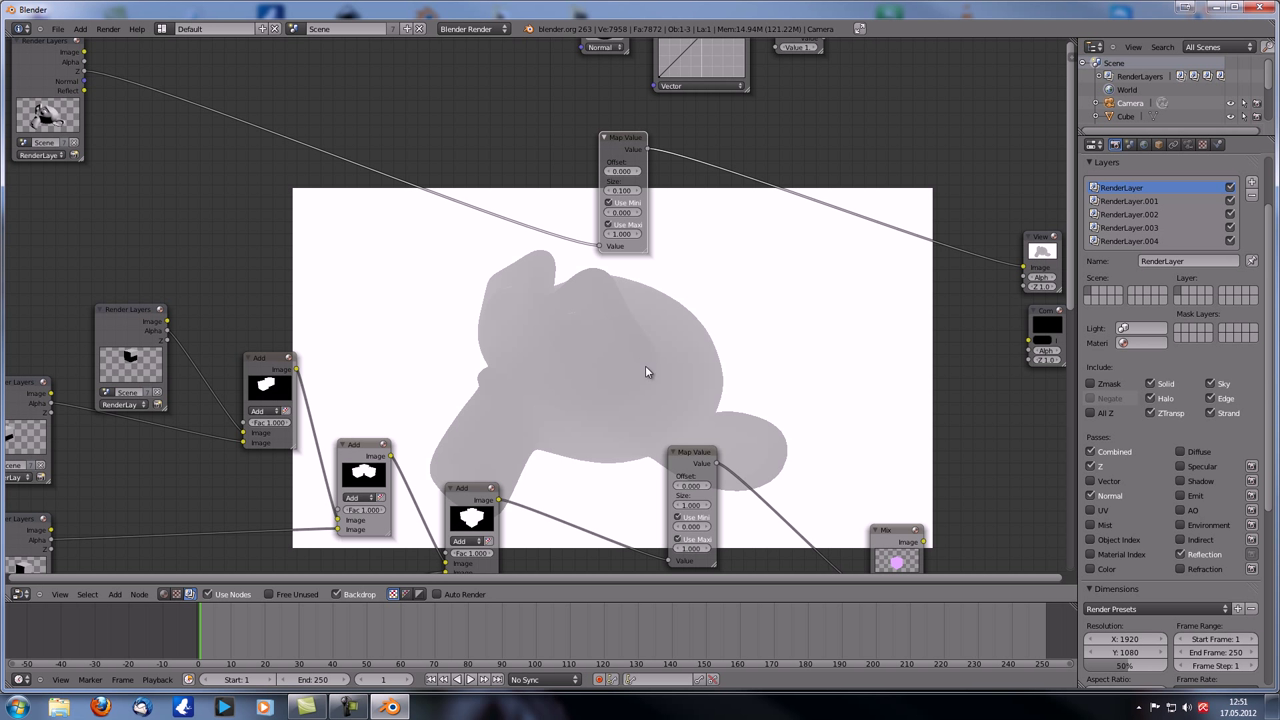
middle_drag(595, 326, 599, 329)
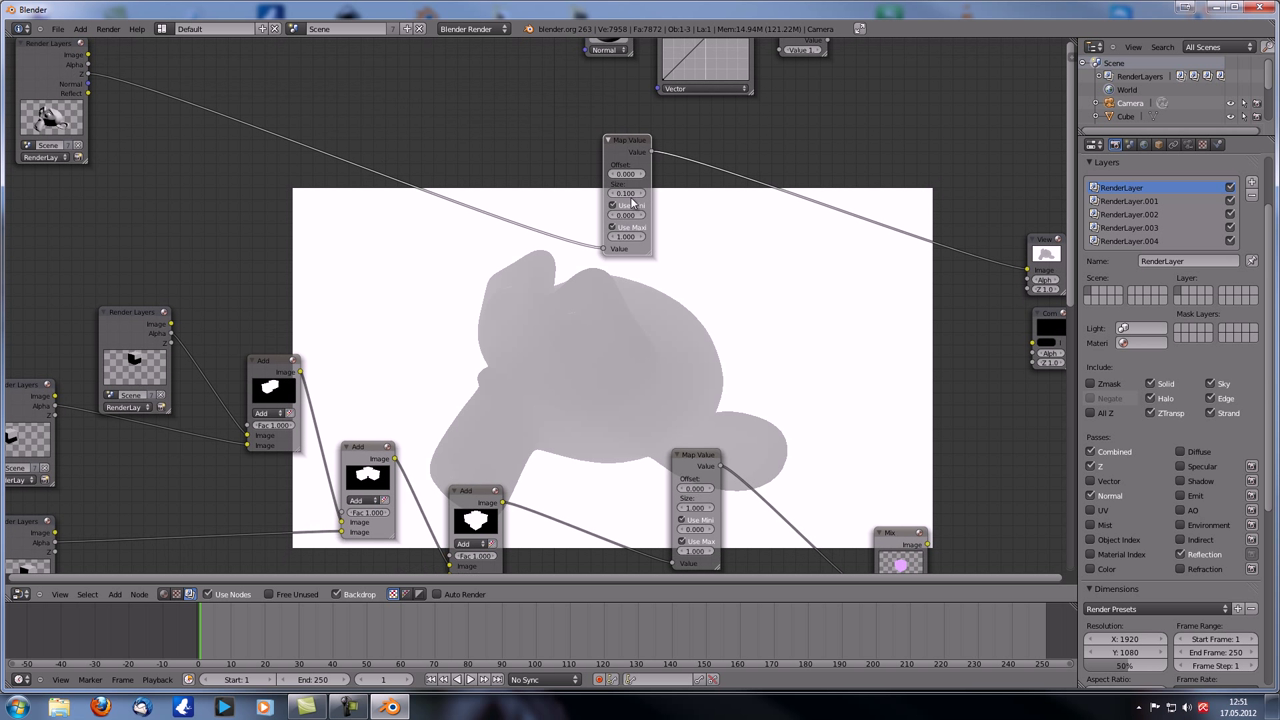
click(624, 193)
text(.05)
key(Return)
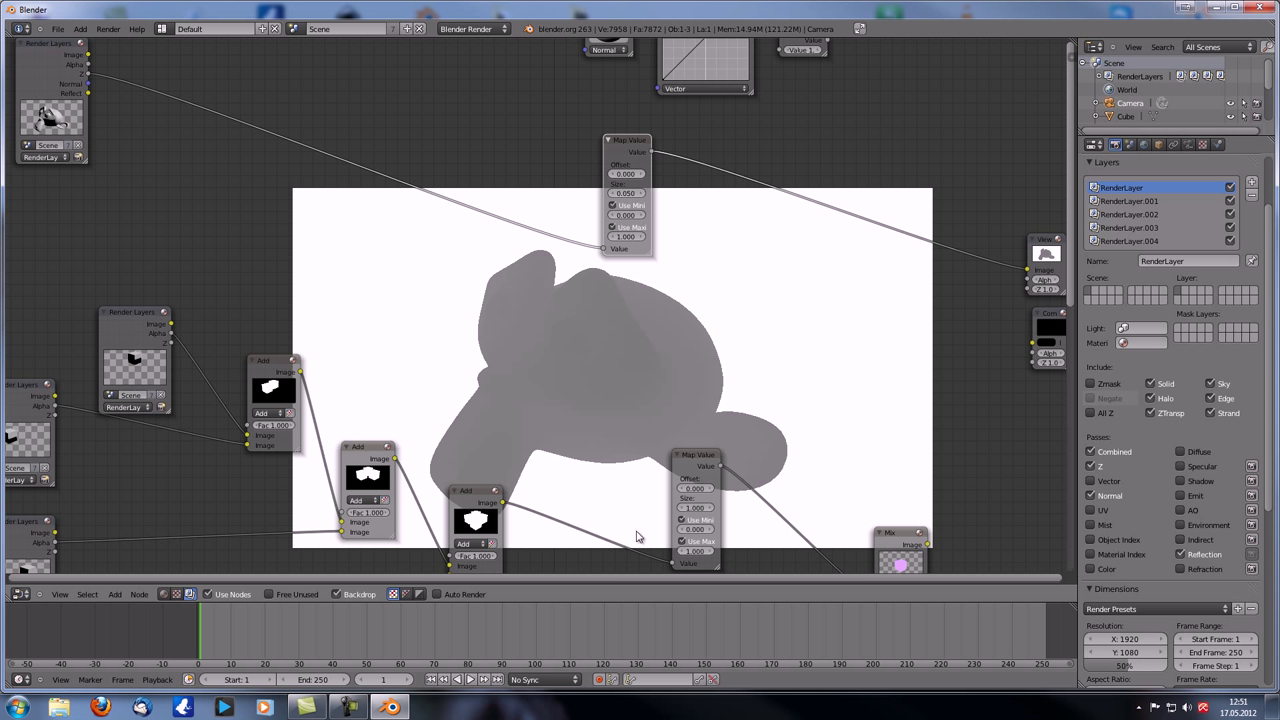
- Try different Offset values on the upper Map Value node, settling on 1.768
drag(628, 174, 646, 176)
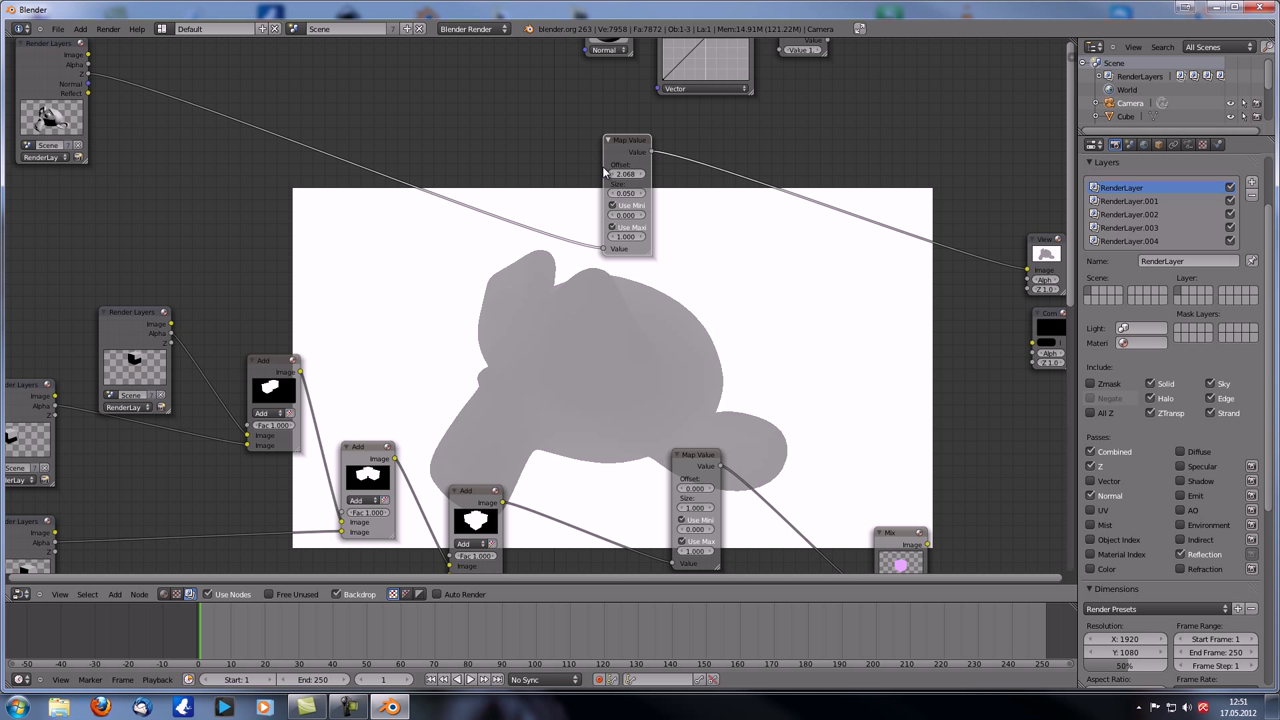
click(639, 175)
click(639, 175)
click(643, 178)
click(615, 177)
click(614, 177)
click(614, 177)
middle_drag(630, 325, 607, 296)
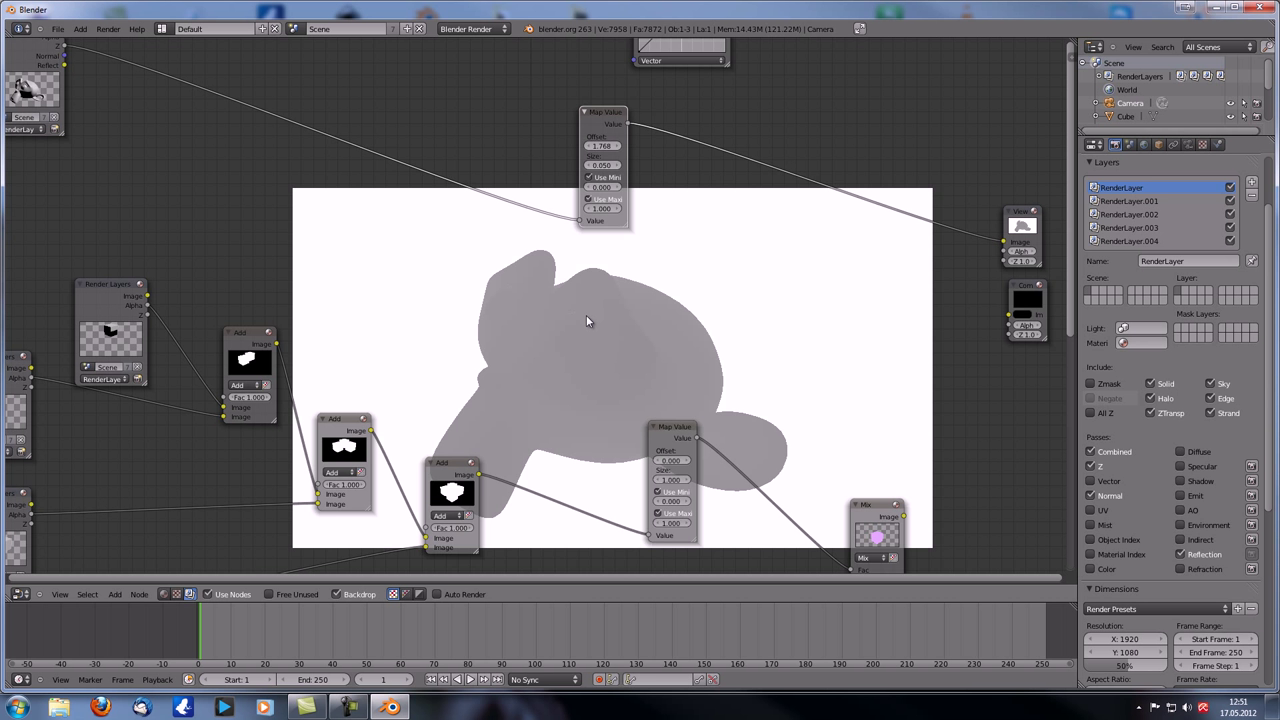
- Move the Mix node in front of the Viewer and feed its first Image input from the upper Map Value node instead of the lower one
drag(604, 134, 553, 127)
scroll(600, 290, down, 3)
middle_drag(682, 344, 681, 279)
drag(791, 401, 797, 132)
ctrl+drag(635, 295, 694, 344)
mouse_move(567, 94)
mouse_down()
mouse_move(726, 206)
mouse_move(788, 206)
mouse_up()
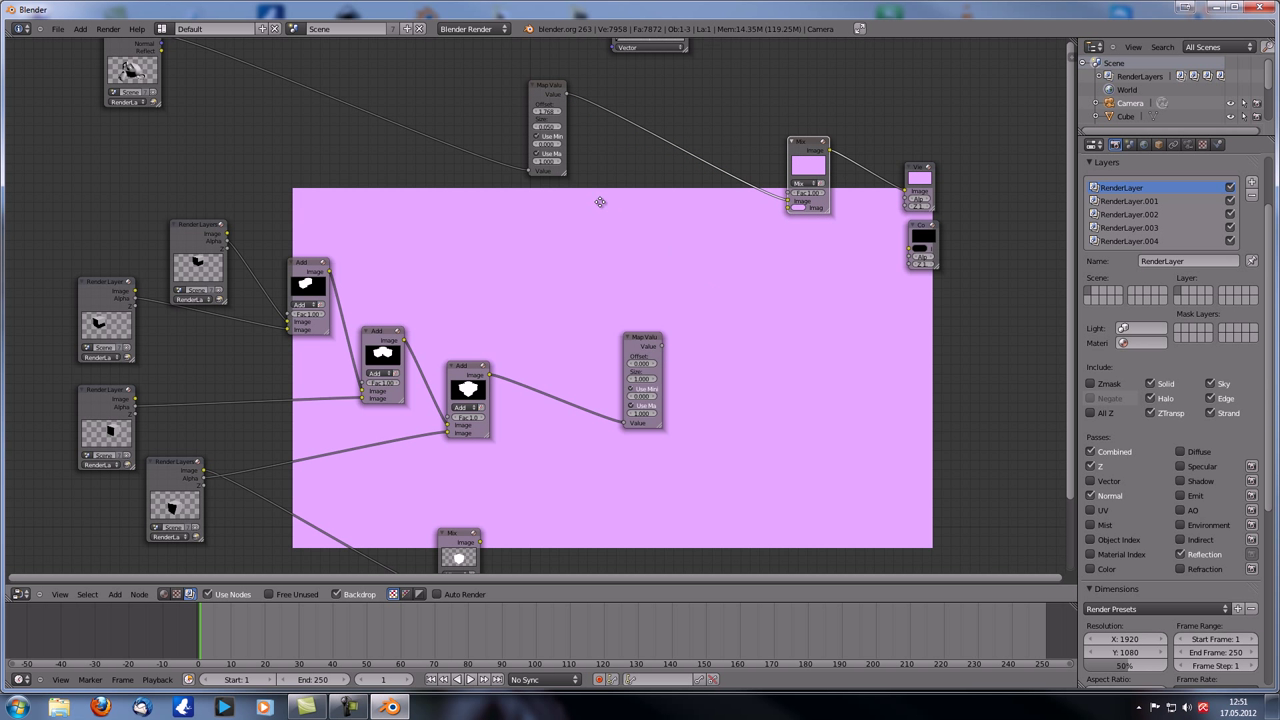
- Show the upper Map Value node in the Viewer and disable its Use Minimum and Use Maximum options
middle_drag(600, 202, 607, 261)
scroll(614, 303, up, 4)
middle_drag(697, 291, 631, 309)
ctrl+shift+click(464, 106)
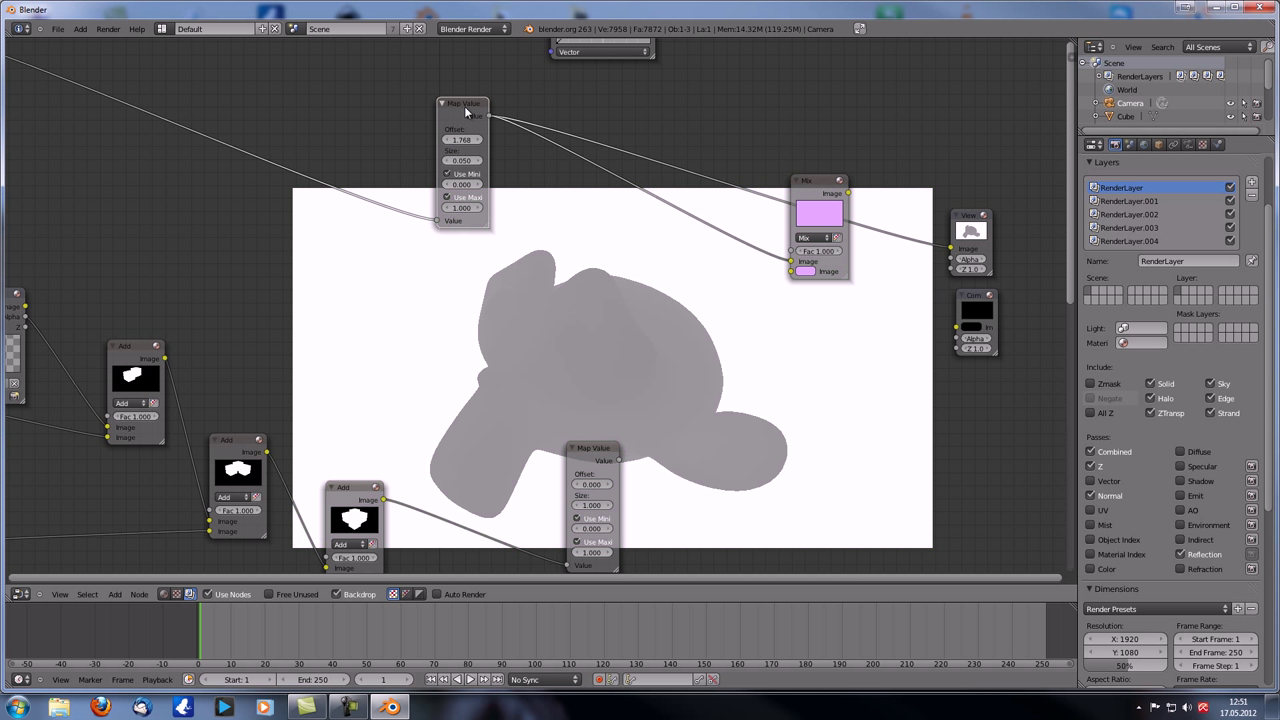
click(447, 197)
click(447, 174)
- Compare the Mix and upper Map Value outputs in the Viewer and lower the Map Value Size to 0.026
ctrl+shift+click(808, 191)
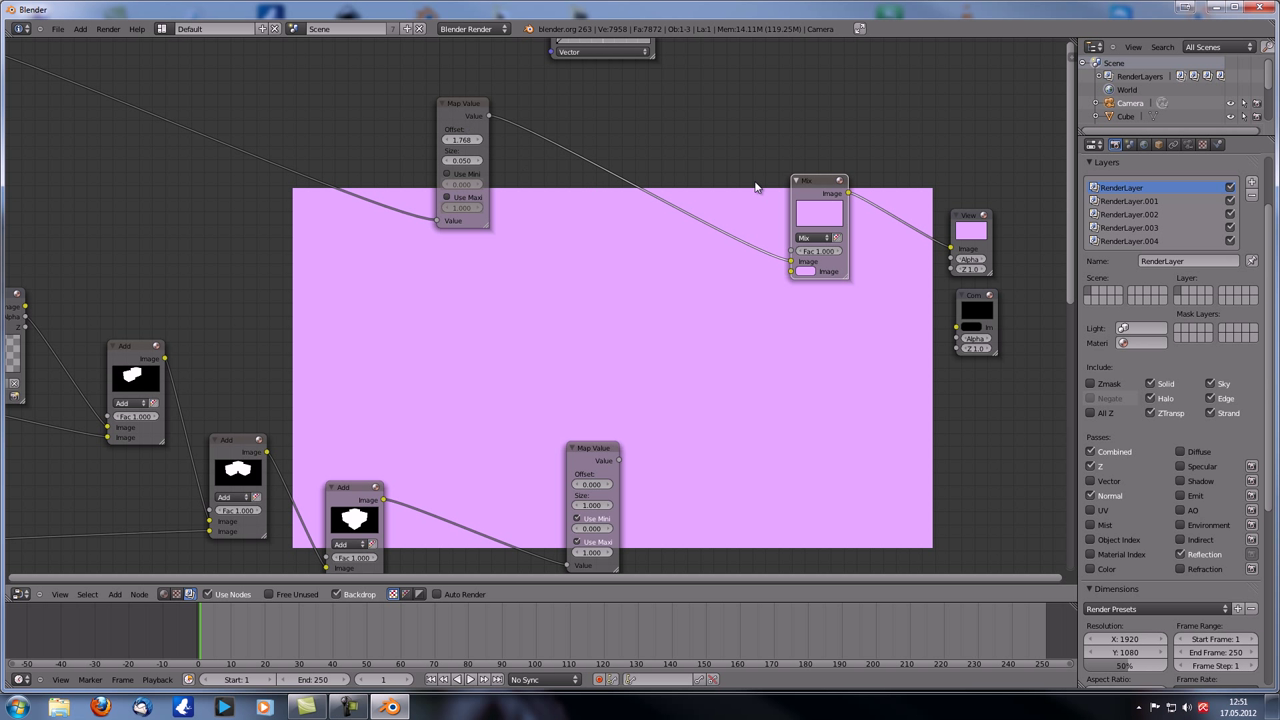
ctrl+shift+click(461, 106)
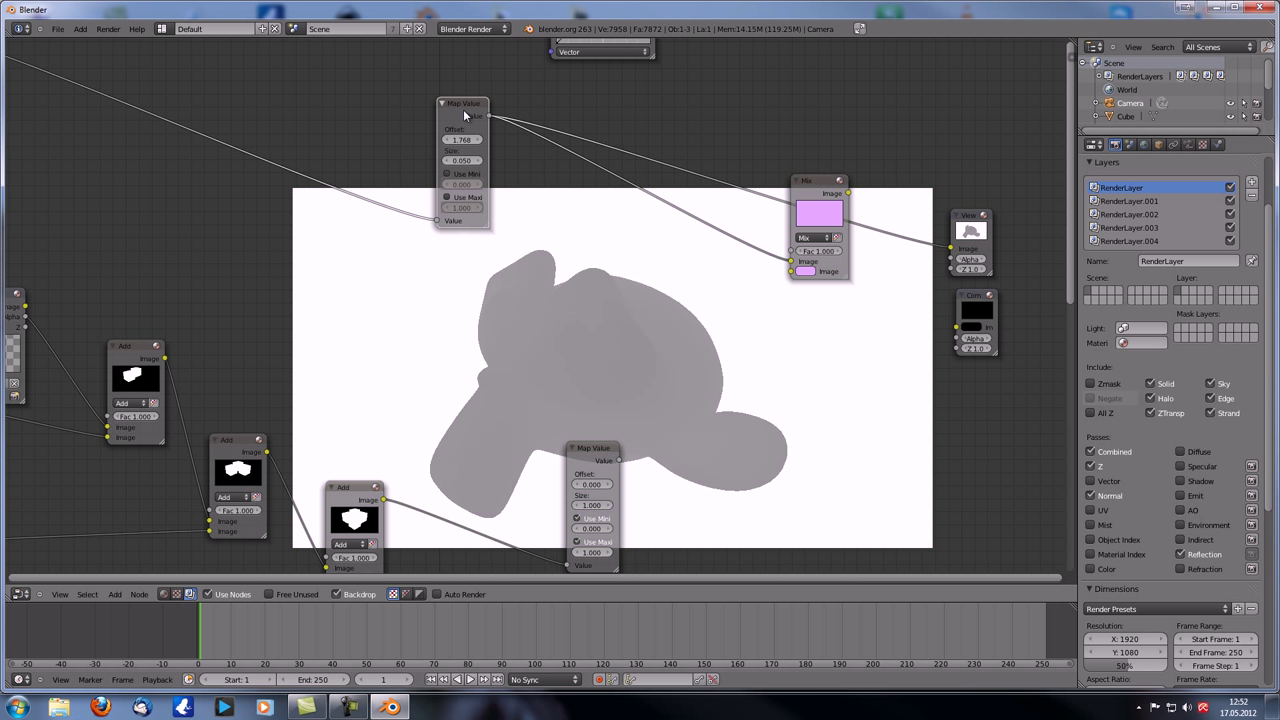
click(462, 162)
drag(461, 163, 457, 163)
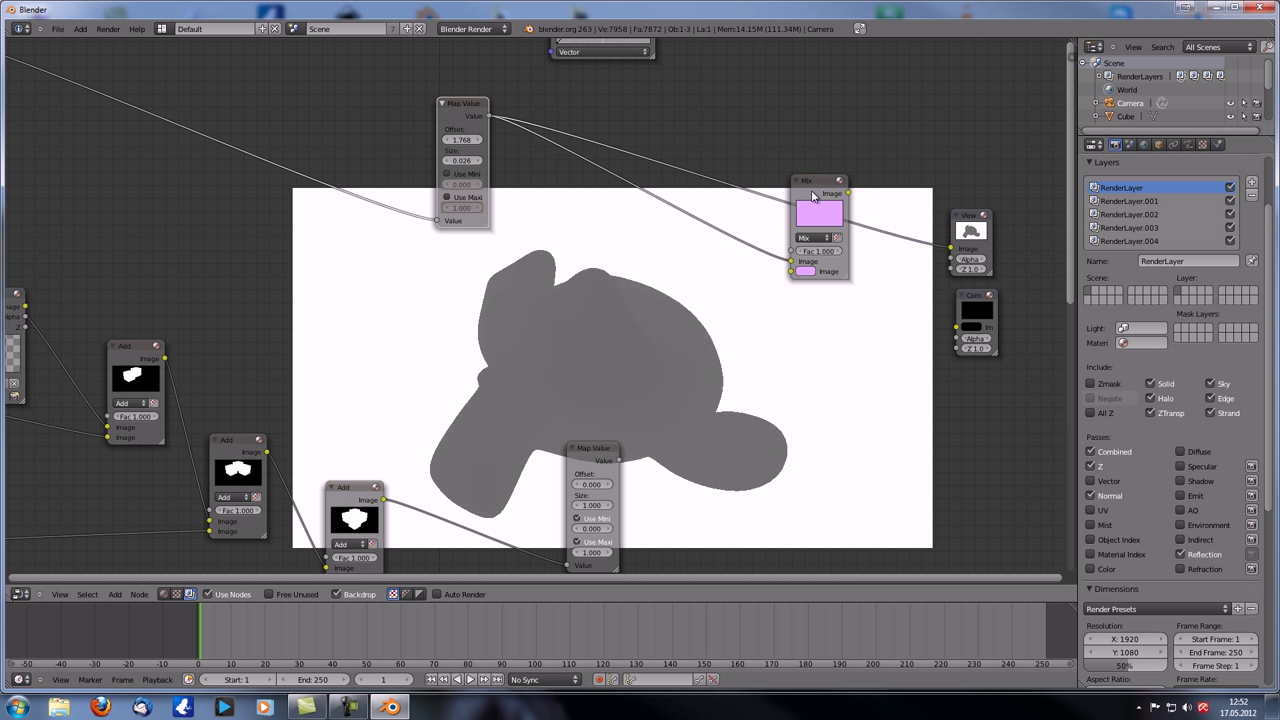
- Show the Mix node in the Viewer and set the upper Map Value node's Size to 0
ctrl+shift+click(813, 194)
text(0)
key(Return)
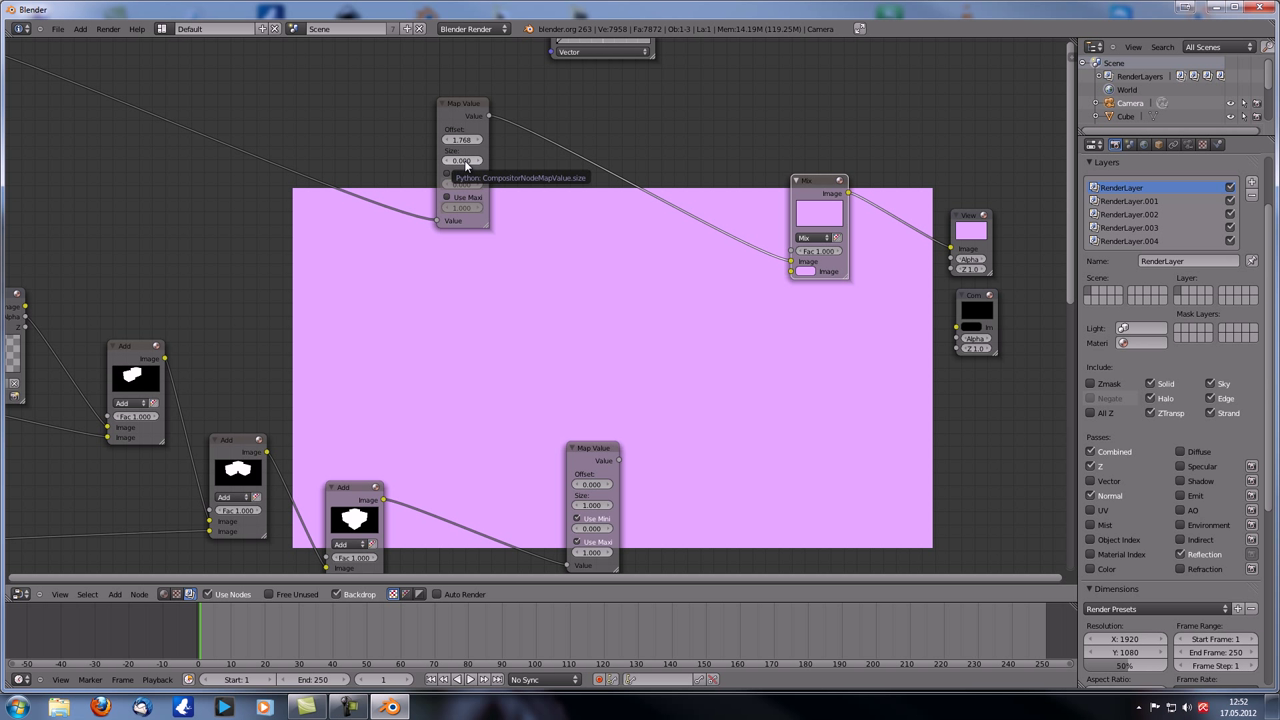
- Connect the upper Map Value output to the upper Mix node's Fac and the lower Mix node's output to its first Image input
mouse_move(790, 263)
mouse_down()
mouse_move(766, 266)
mouse_move(790, 250)
mouse_up()
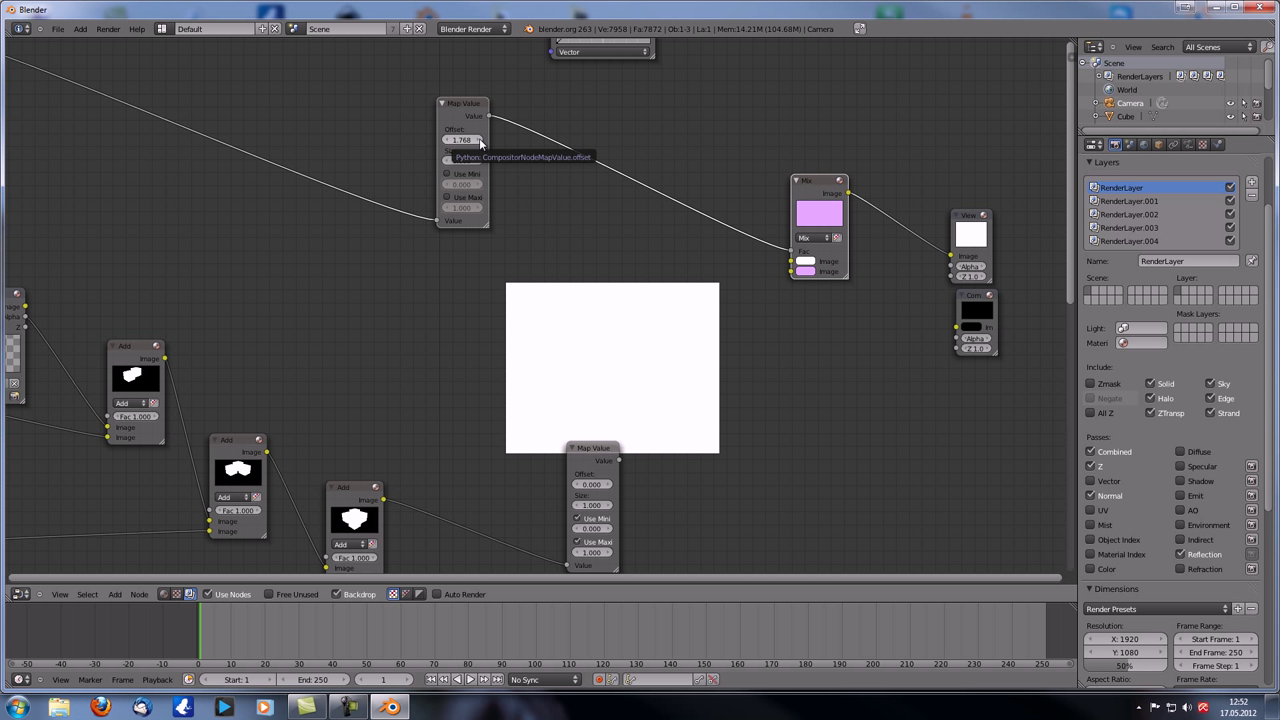
scroll(328, 440, down, 3)
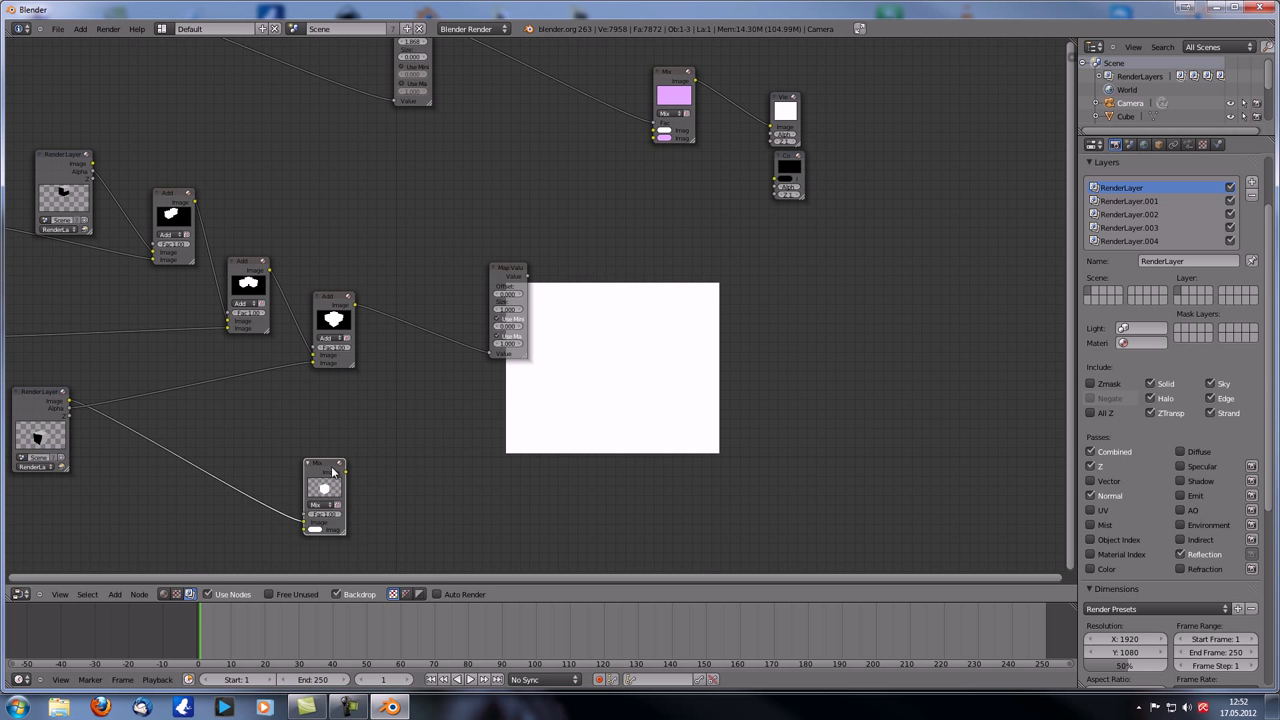
drag(325, 468, 447, 394)
drag(490, 270, 368, 192)
scroll(366, 192, up, 2)
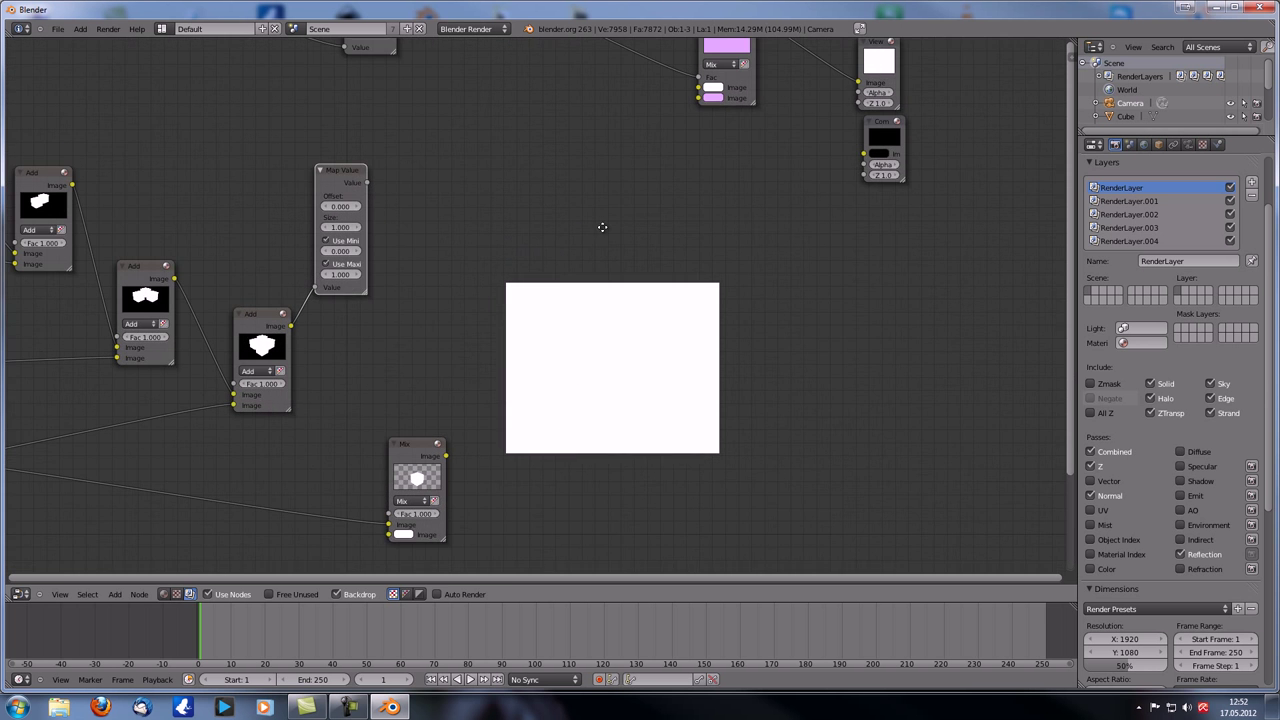
drag(450, 478, 703, 110)
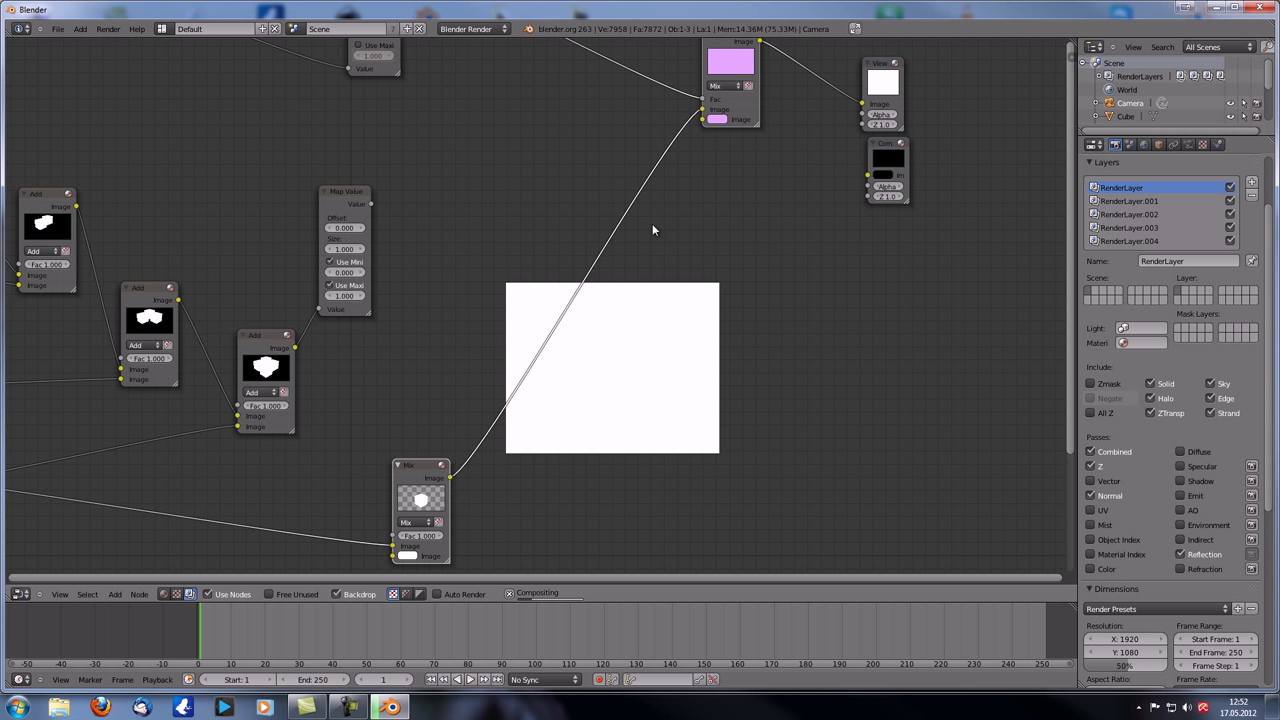
- Raise the upper Map Value node's Size to 0.3 and step it back to 0.2
middle_drag(560, 196, 537, 363)
scroll(465, 301, up, 3)
click(313, 149)
drag(328, 150, 345, 150)
click(344, 146)
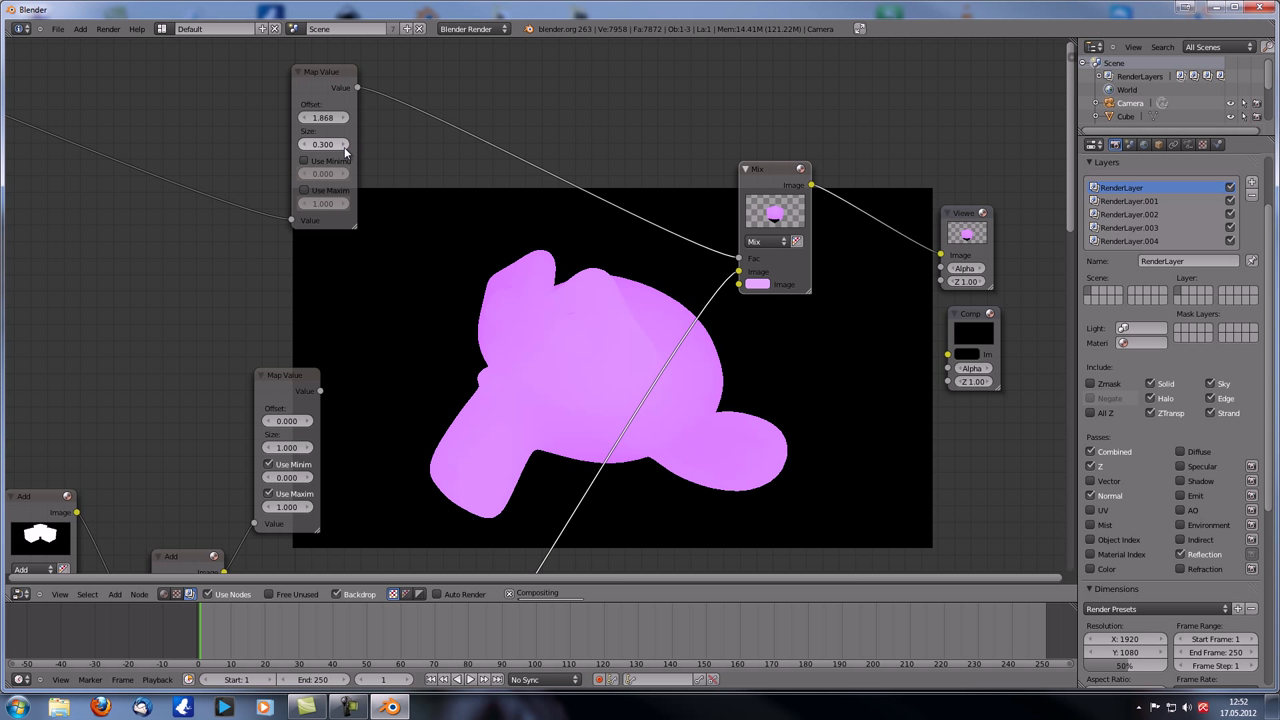
click(305, 144)
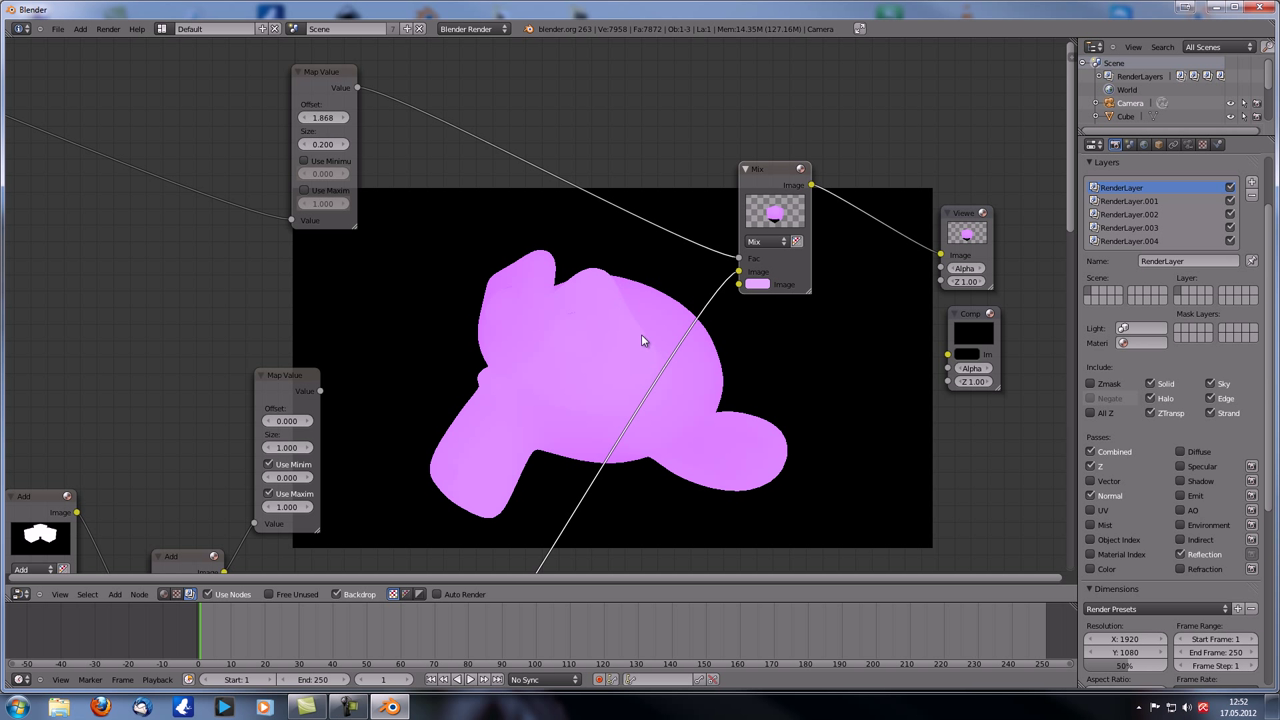
- Set the upper Map Value node's Size to 1
middle_drag(418, 332, 461, 357)
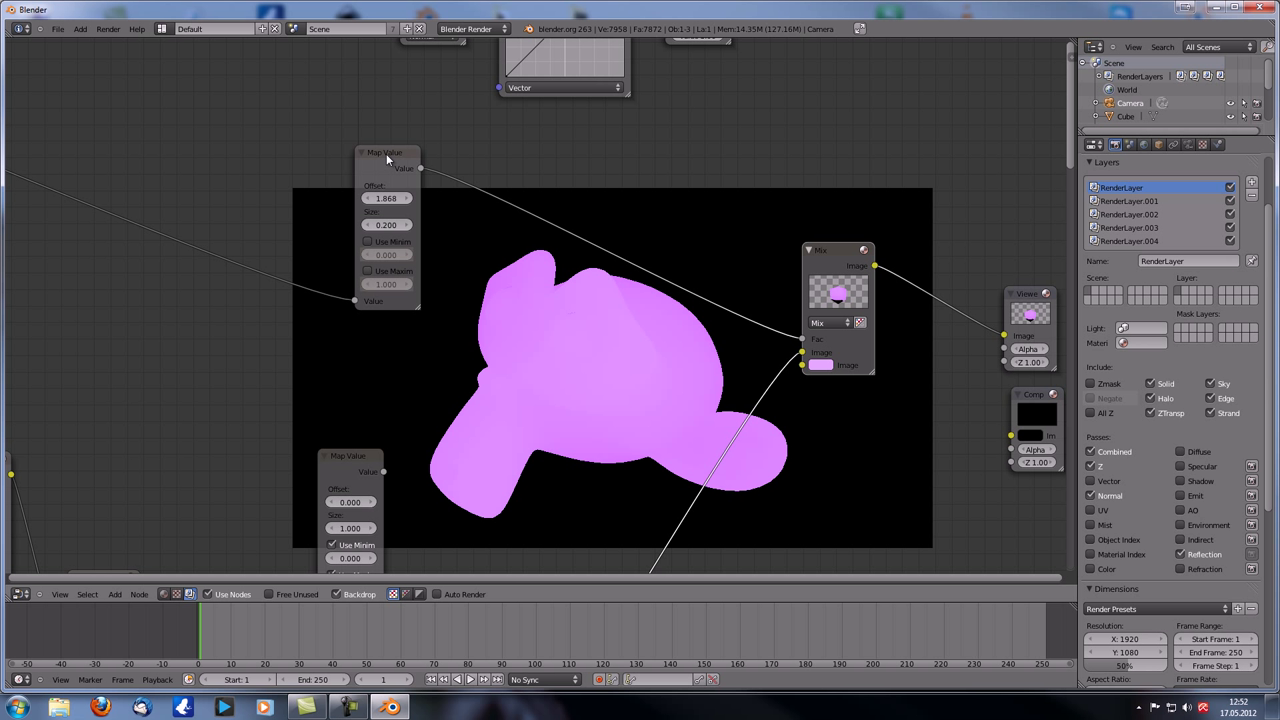
click(386, 225)
text(1)
key(Return)
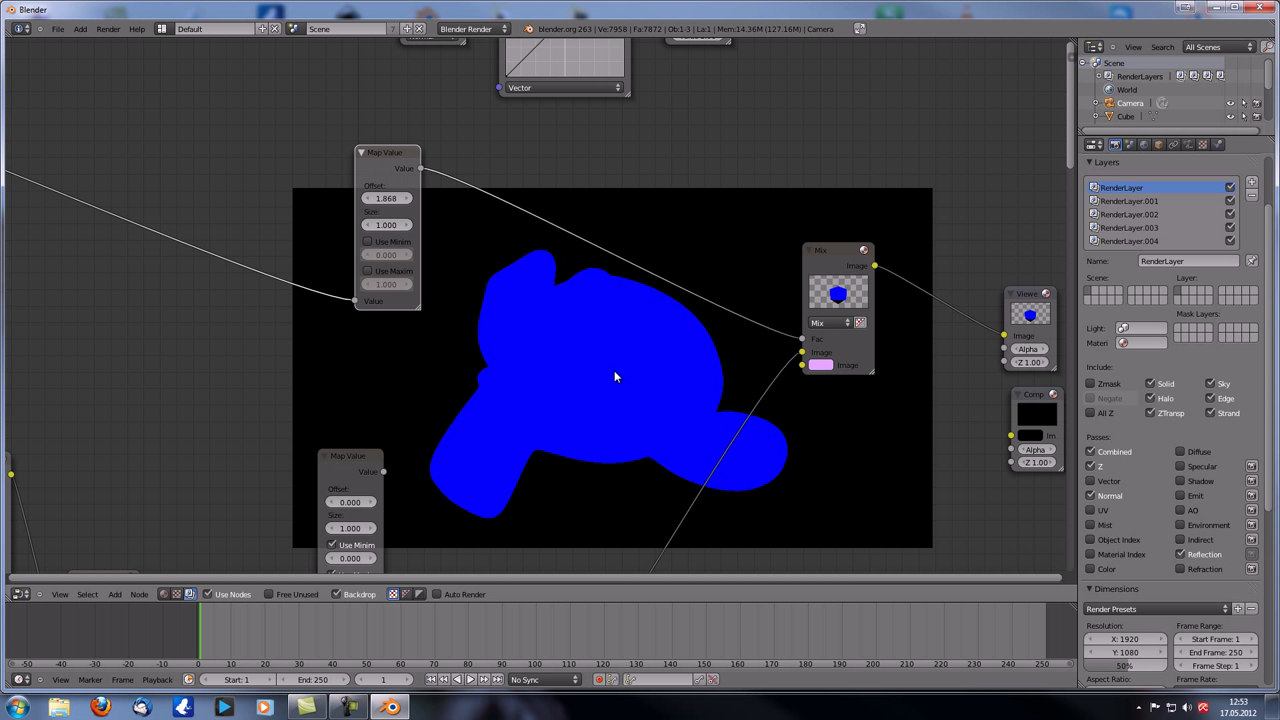
- Vary the upper Map Value node's Offset, trying 1.968 and 0 before settling on -1.680
click(406, 199)
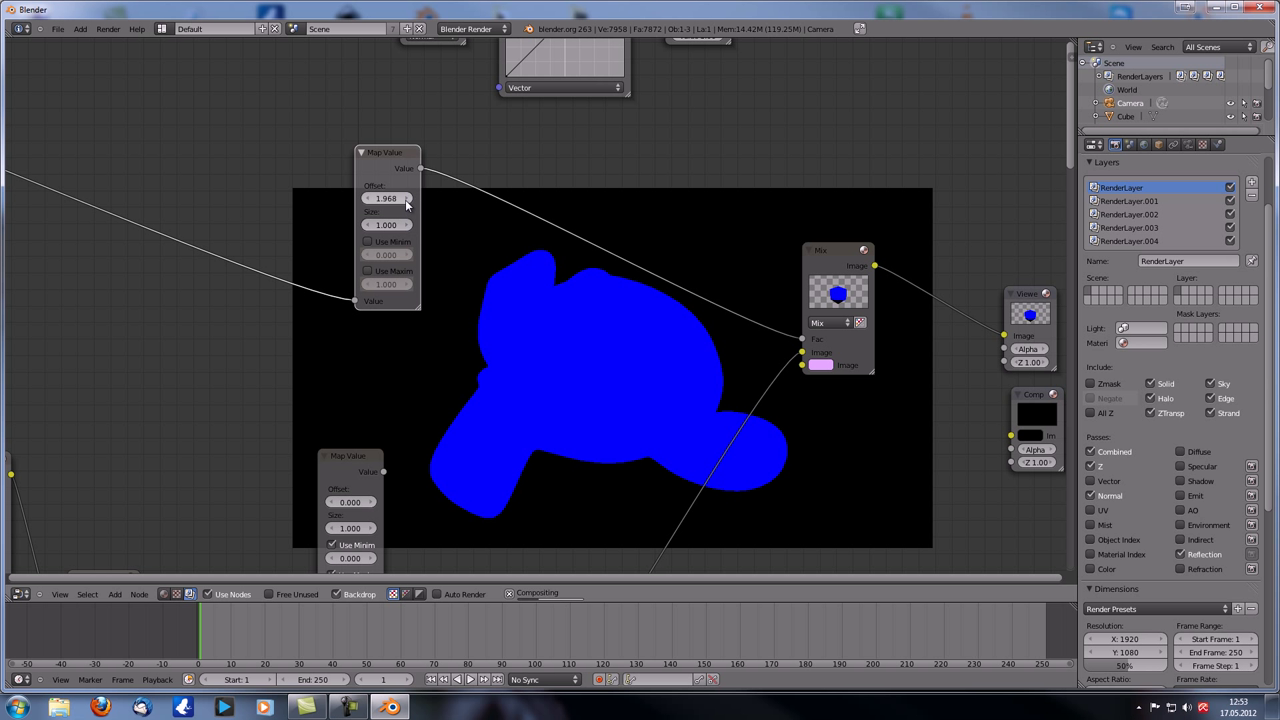
mouse_move(406, 199)
mouse_down()
mouse_move(508, 200)
mouse_move(370, 199)
mouse_move(404, 204)
mouse_up()
click(381, 199)
text(0)
key(Return)
click(409, 202)
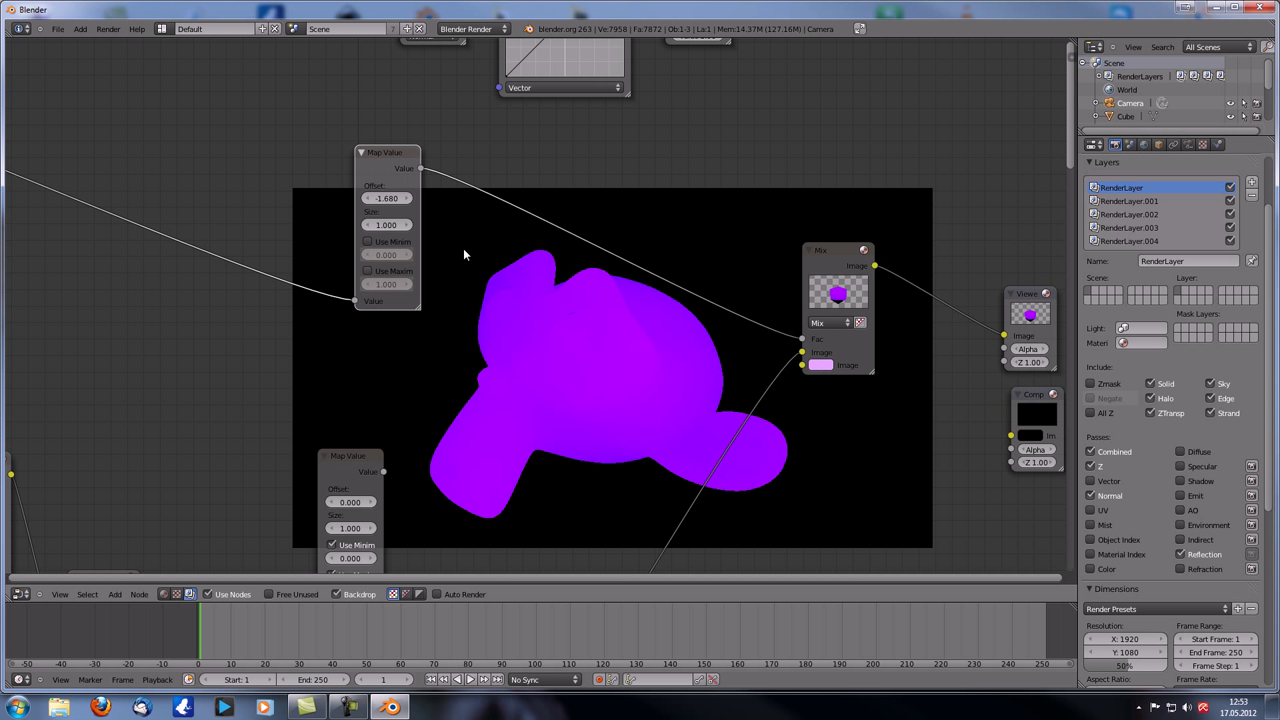
- Enable Use Minimum and Use Maximum on the upper Map Value node and set its Size to 0.05
click(378, 242)
click(378, 272)
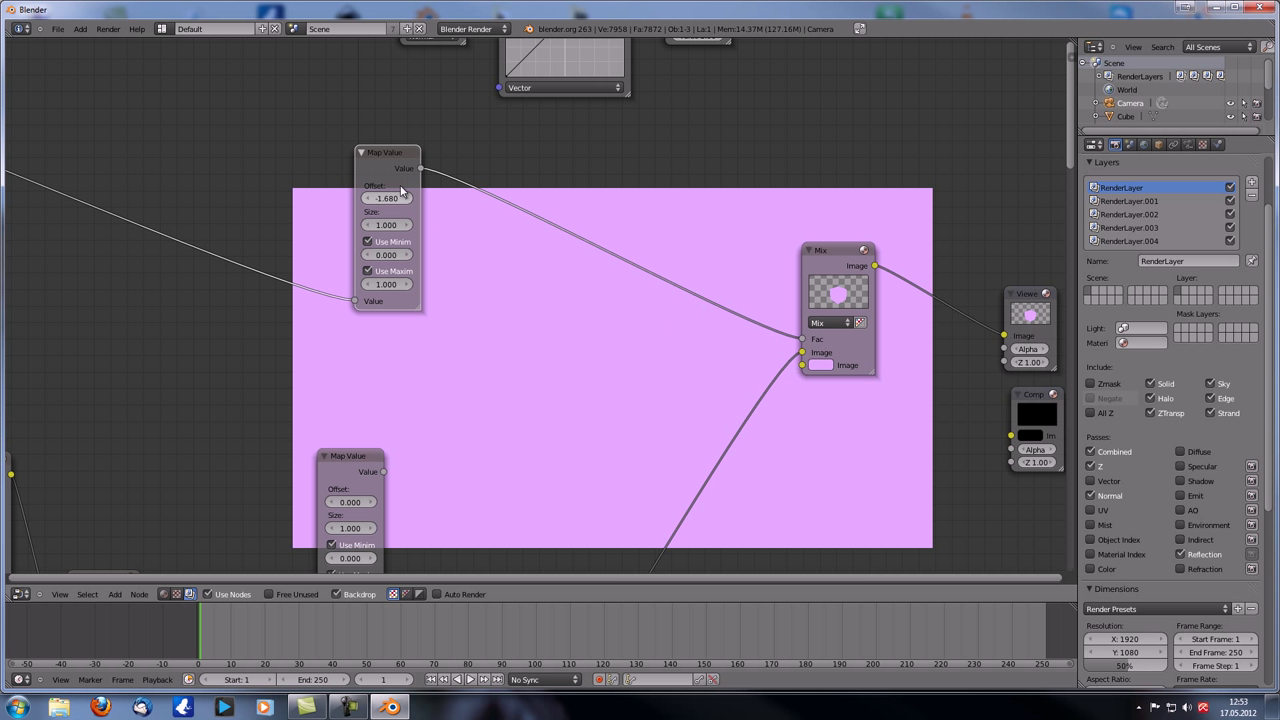
click(378, 225)
text(0.05)
key(Return)
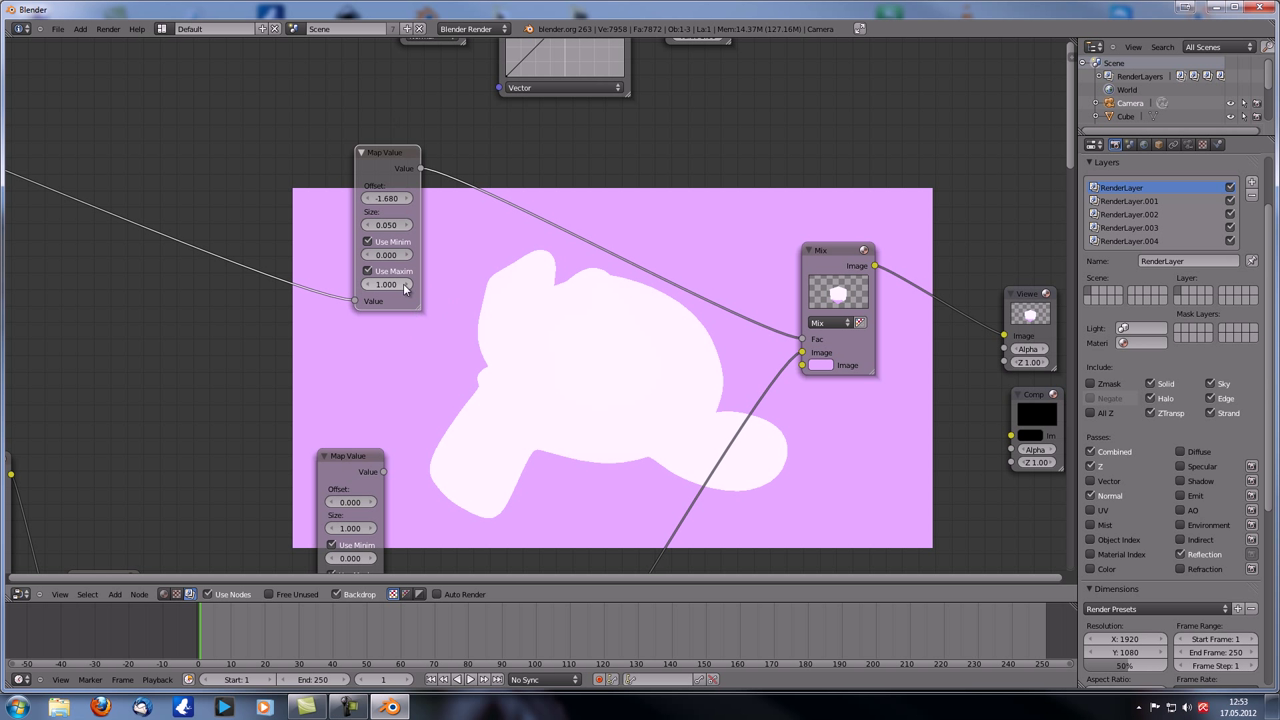
- Set the upper Map Value node's Offset to 1.664 and shift the node slightly away from the monkey preview
drag(385, 198, 414, 197)
click(388, 200)
text(1)
key(Return)
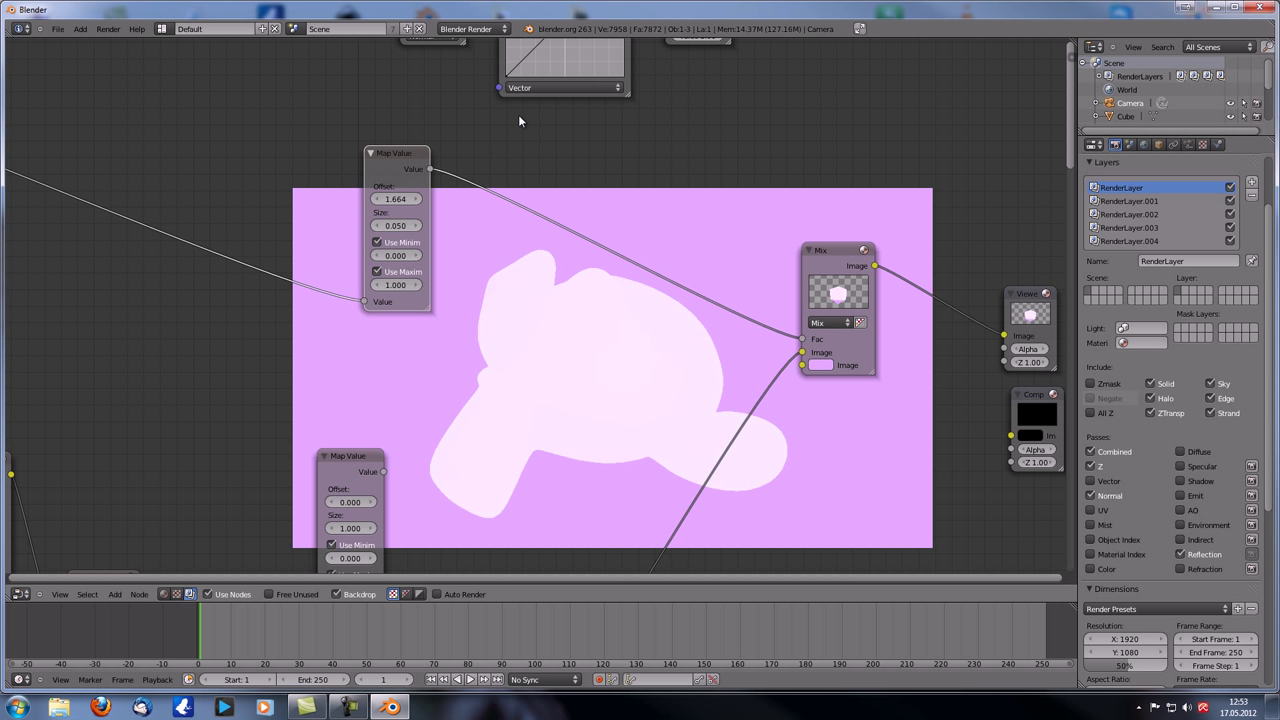
drag(391, 150, 365, 142)
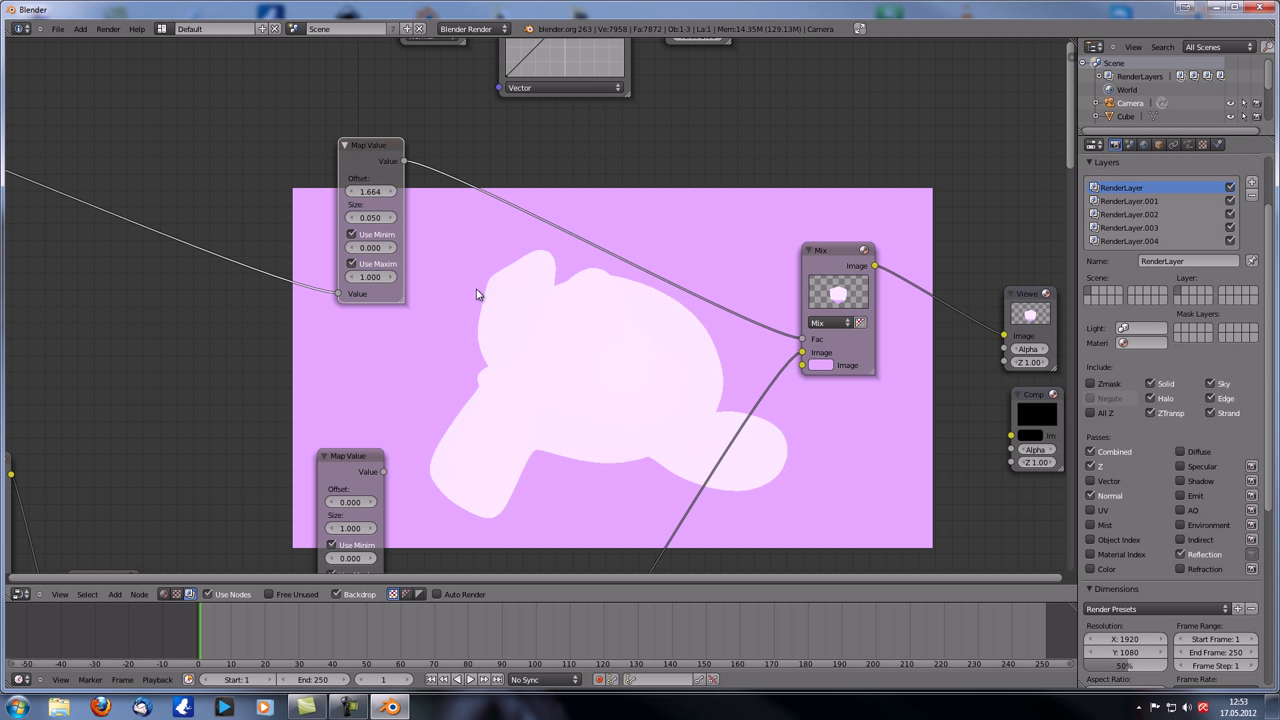
- Remove the upper Map Value node while keeping the Render Layers Z output linked to the Mix node's Fac
scroll(285, 212, down, 2)
middle_drag(310, 255, 234, 272)
scroll(408, 237, up, 2)
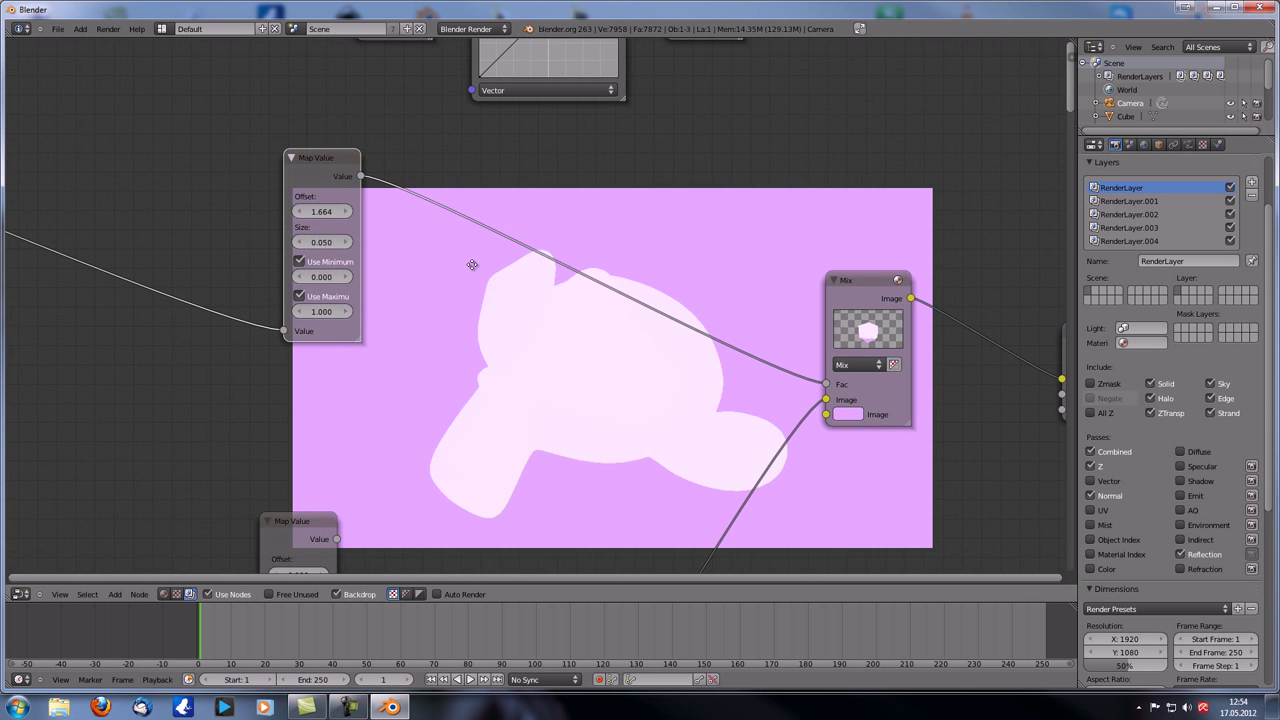
middle_drag(471, 266, 514, 289)
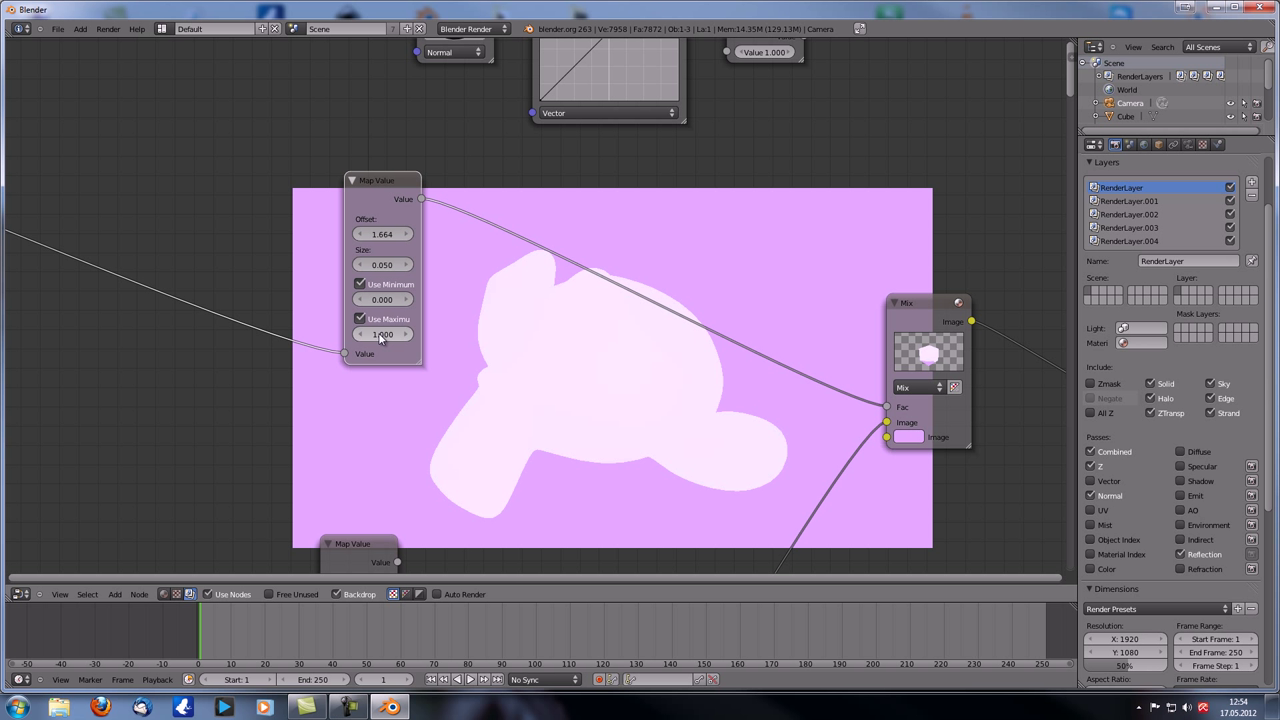
scroll(380, 338, down, 3)
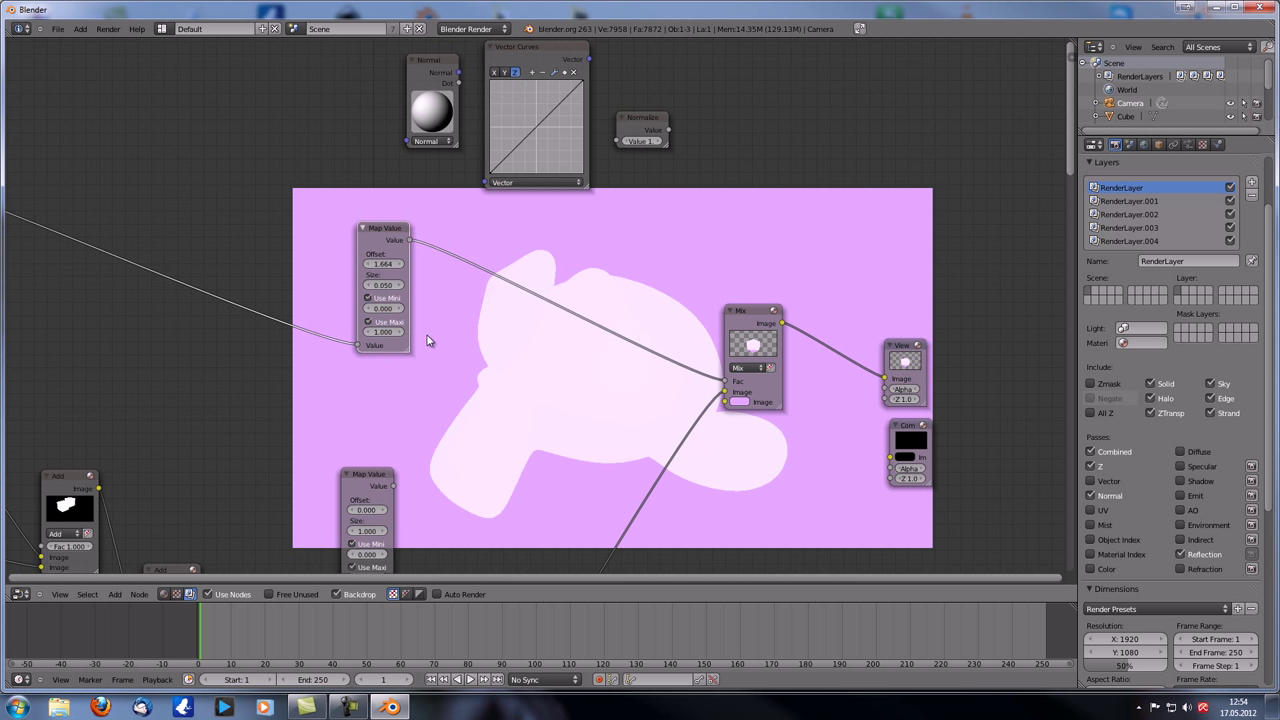
drag(355, 232, 326, 50)
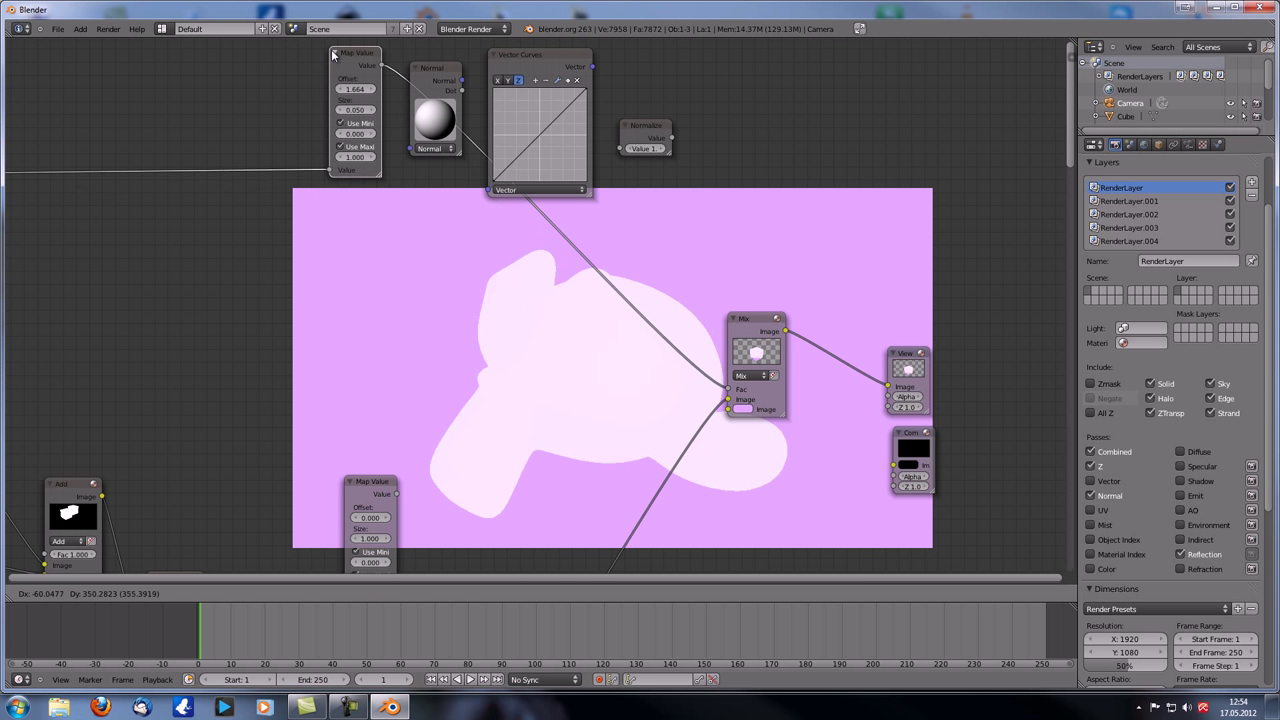
key(ctrl+x)
scroll(470, 420, down, 2)
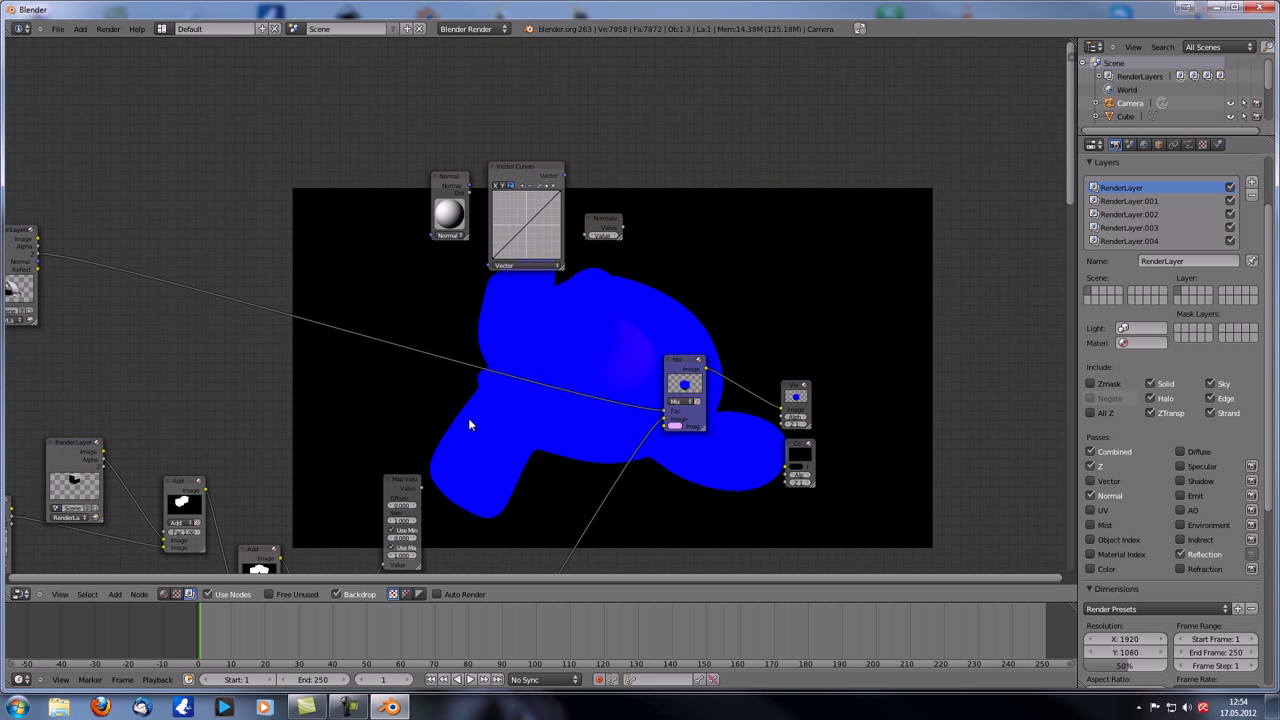
middle_drag(468, 418, 562, 393)
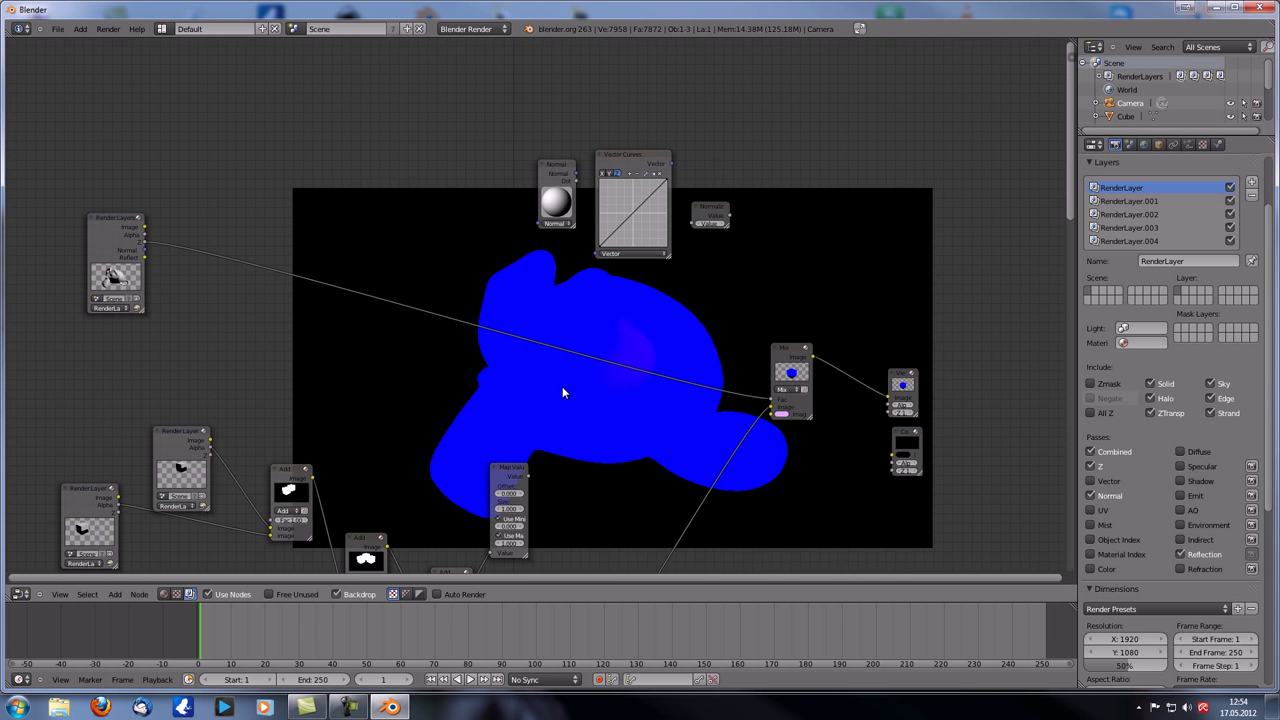
- Preview the raw Z pass, cut its Viewer link, and insert the Normalize node into the Z link feeding the Mix node's Fac
ctrl+shift+click(116, 236)
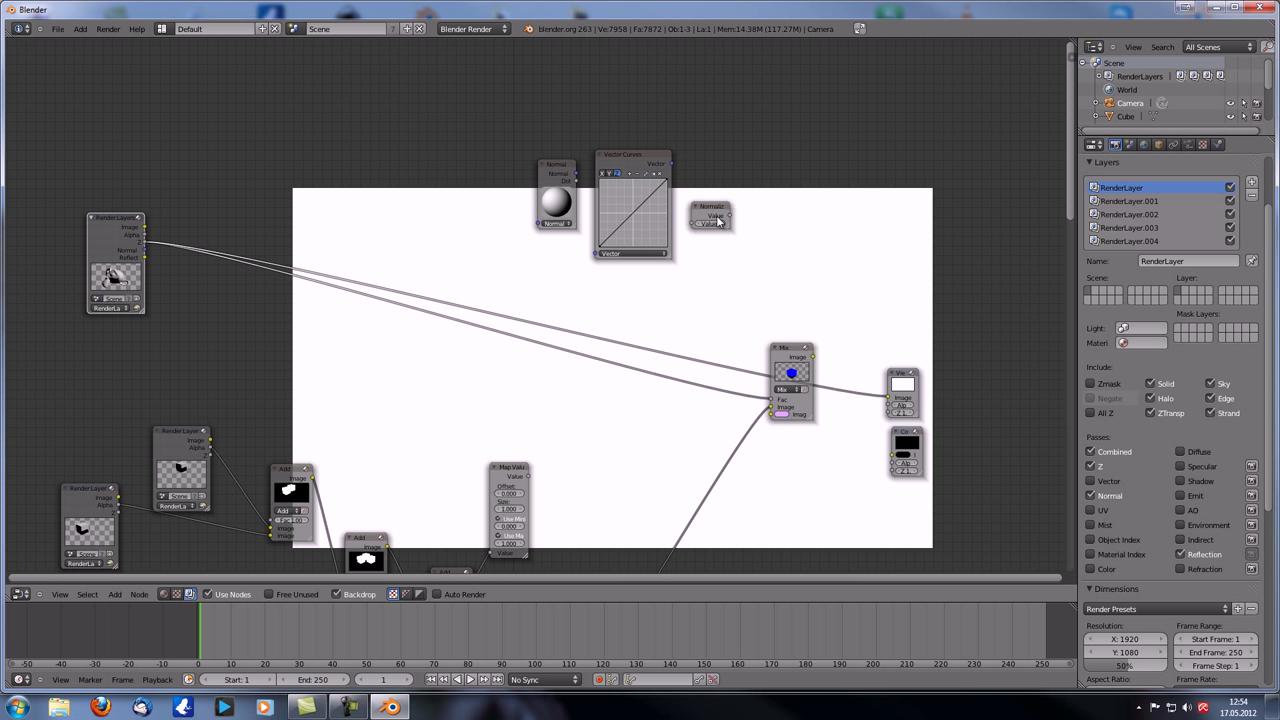
ctrl+drag(748, 354, 730, 385)
mouse_move(712, 209)
mouse_down()
mouse_move(728, 201)
mouse_move(520, 364)
mouse_move(546, 340)
mouse_up()
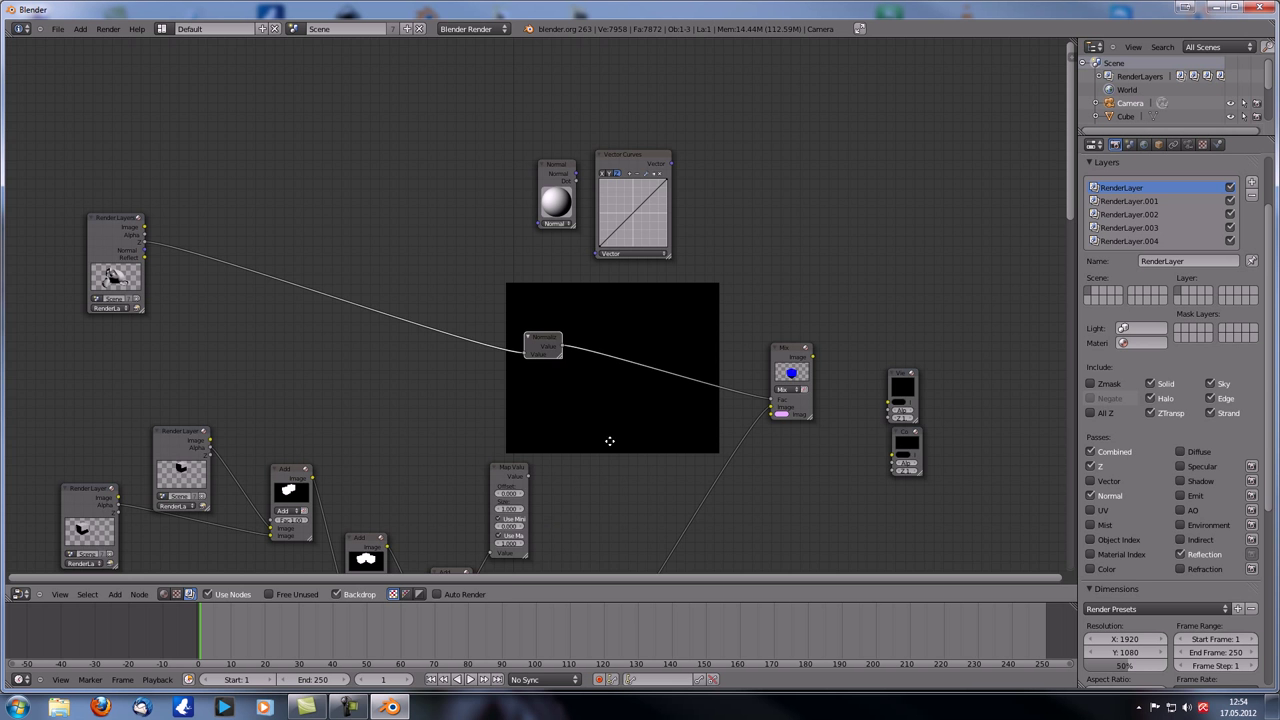
- Preview the Mix node's output with the normalized Z pass as its factor
middle_drag(609, 440, 547, 361)
ctrl+shift+click(716, 268)
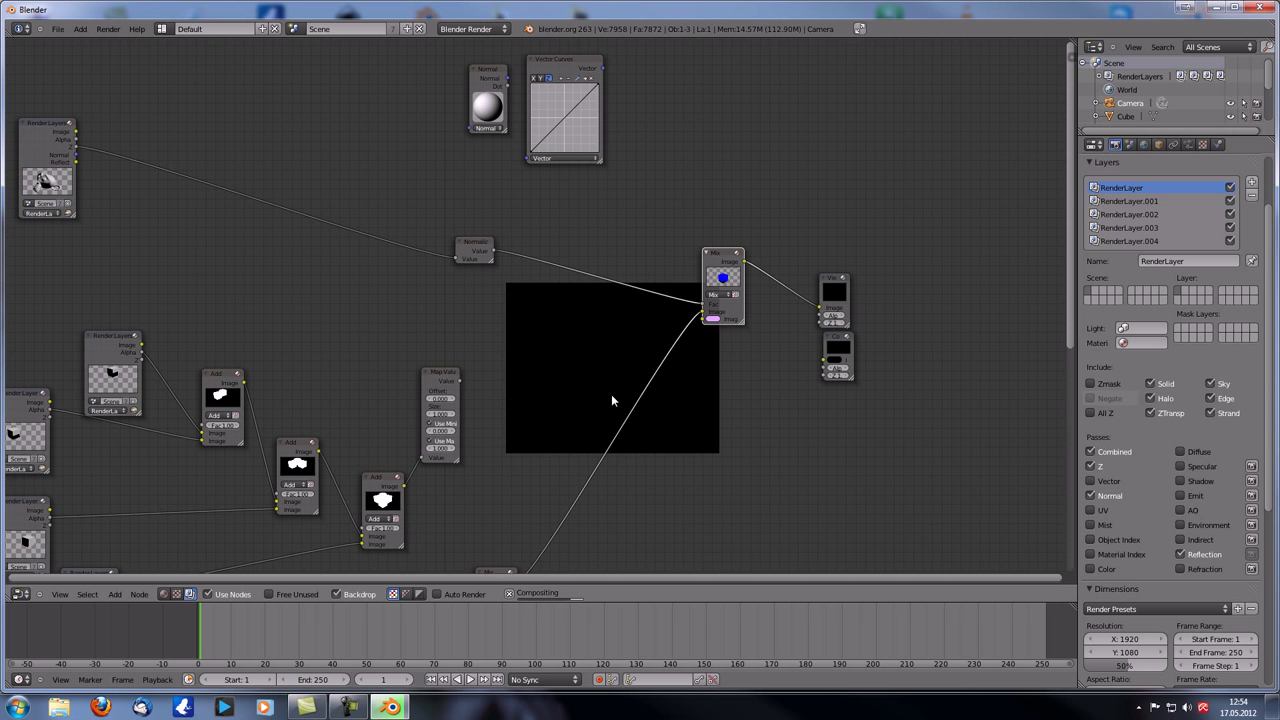
scroll(516, 384, up, 1)
scroll(517, 387, up, 3)
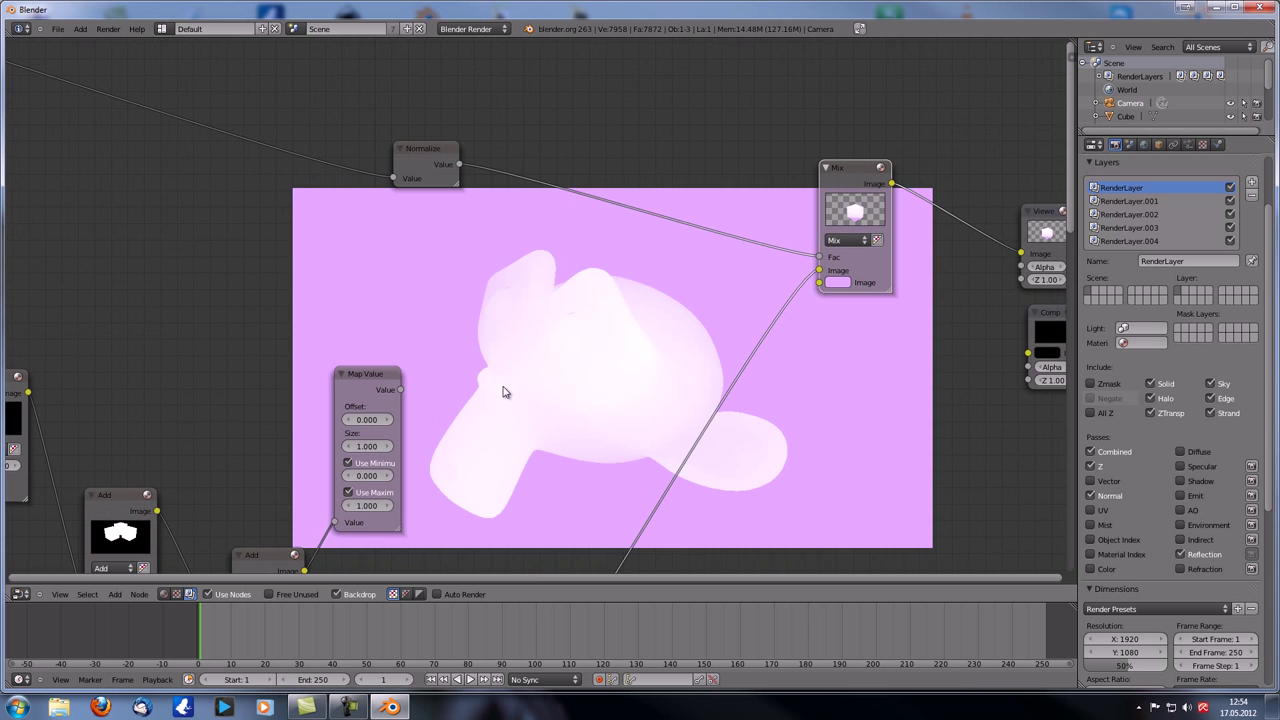
- Preview the Normalize node's output on the backdrop and examine how the monkey's depth is mapped to grey values
middle_drag(494, 364, 530, 377)
ctrl+shift+click(462, 168)
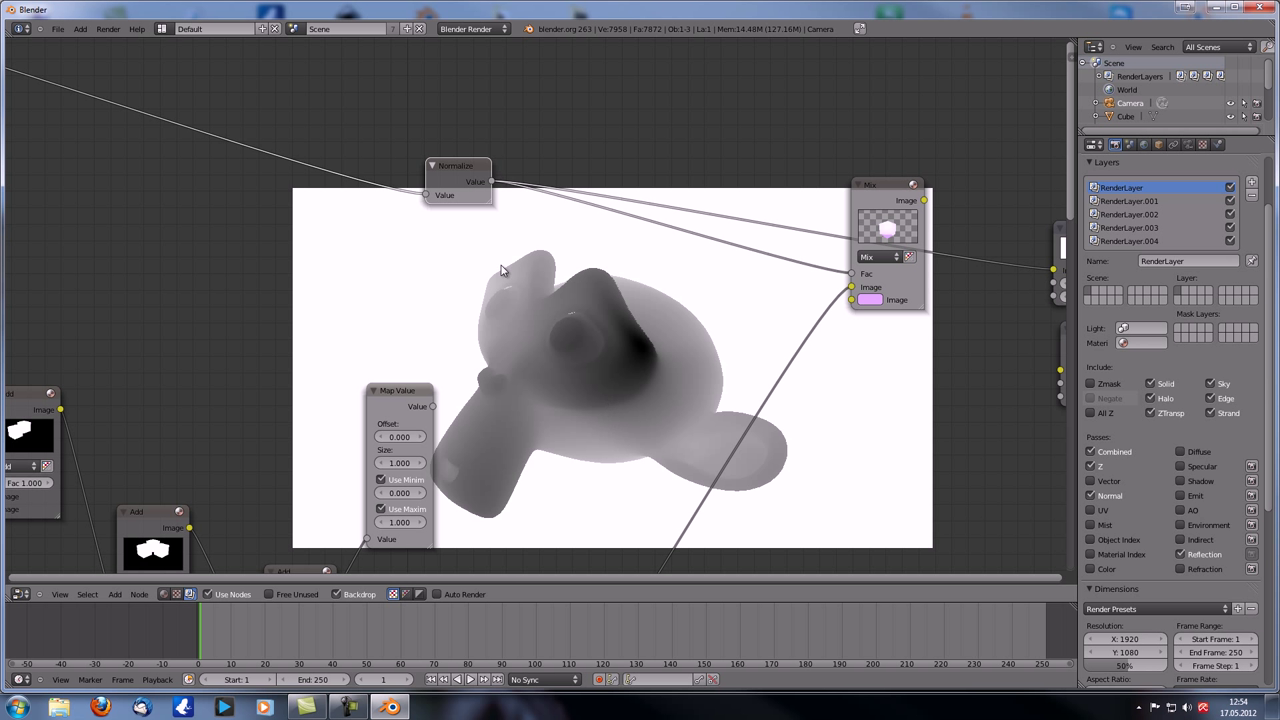
click(458, 170)
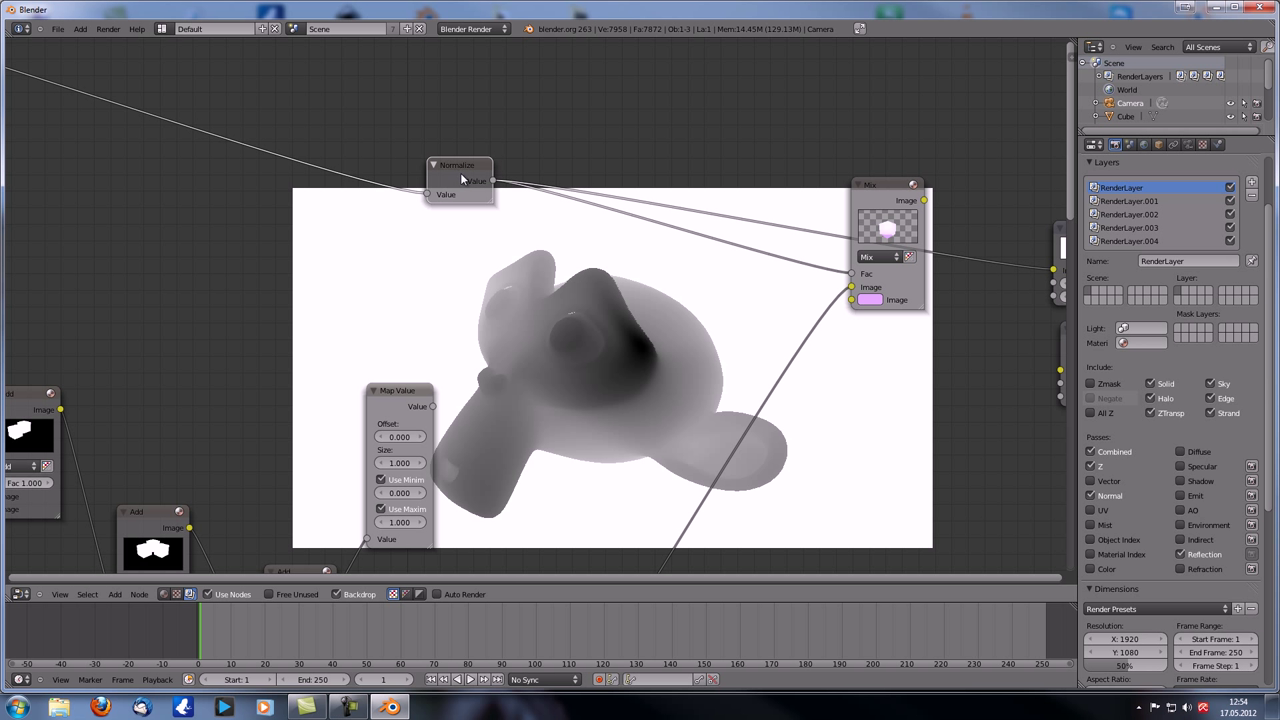
mouse_move(464, 171)
mouse_down()
mouse_move(454, 164)
mouse_move(460, 173)
mouse_up()
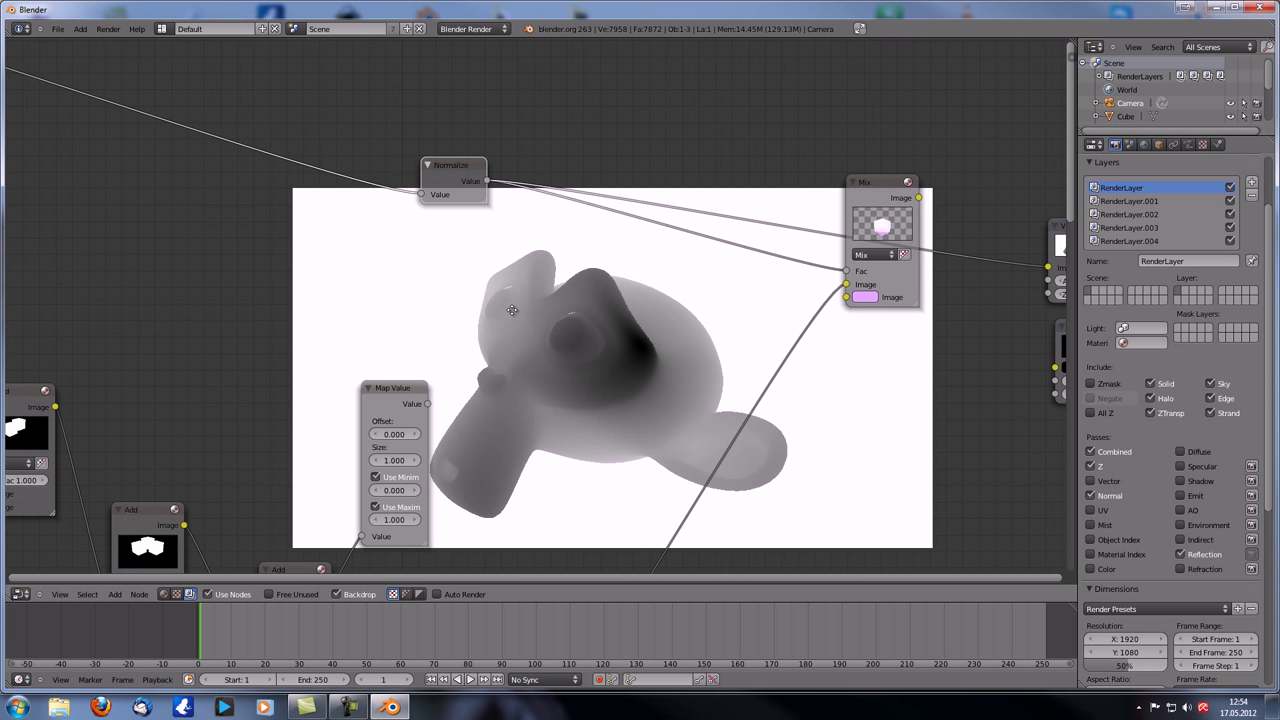
middle_drag(527, 318, 504, 300)
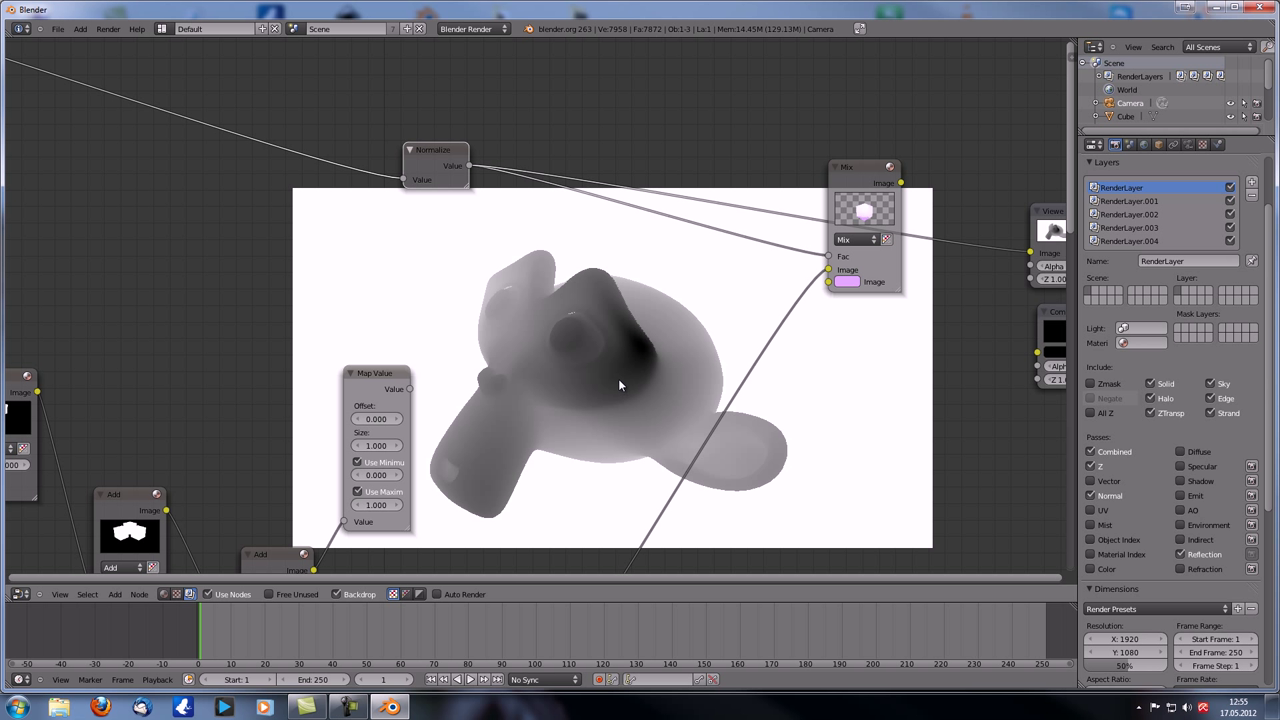
drag(438, 150, 446, 149)
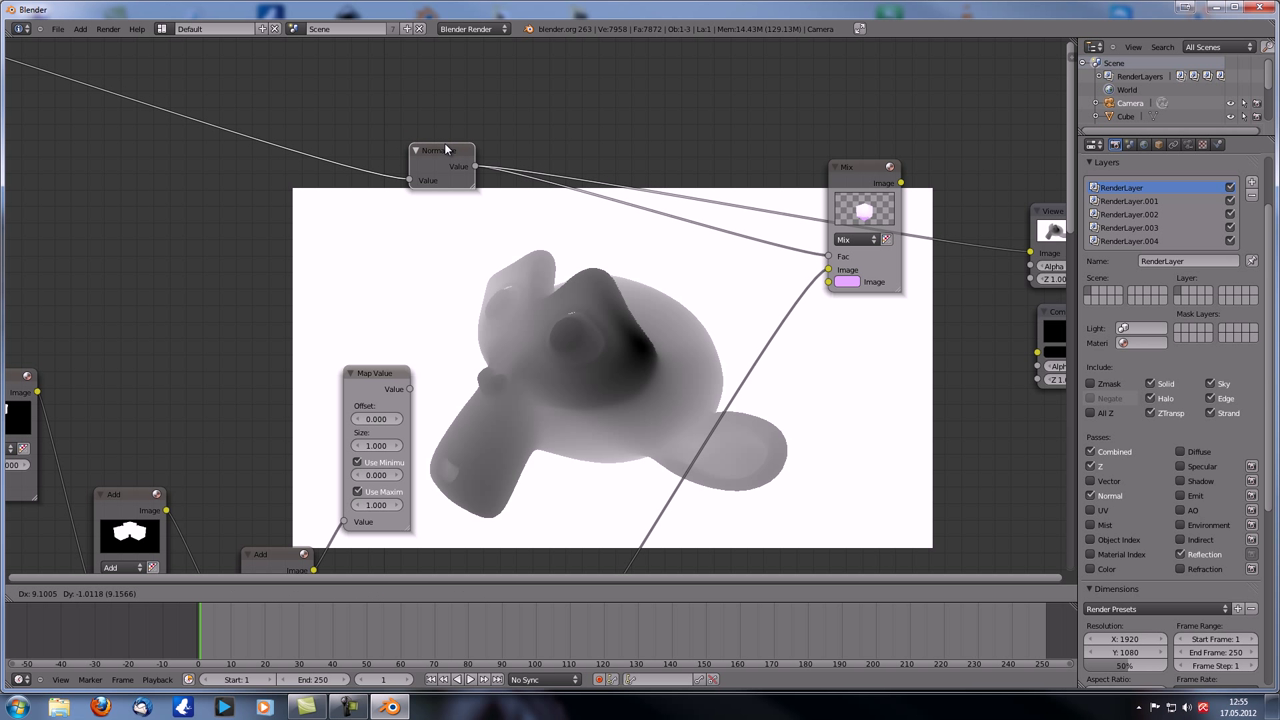
click(446, 149)
middle_drag(487, 316, 731, 424)
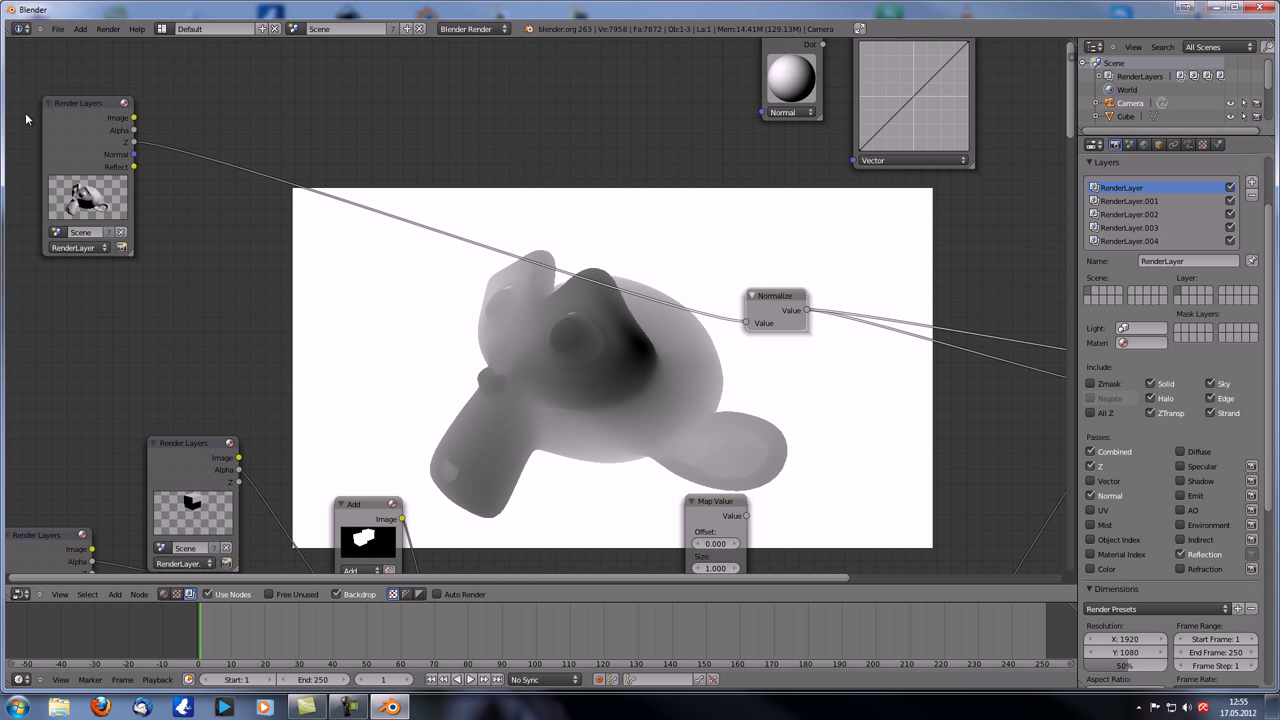
middle_drag(622, 379, 482, 315)
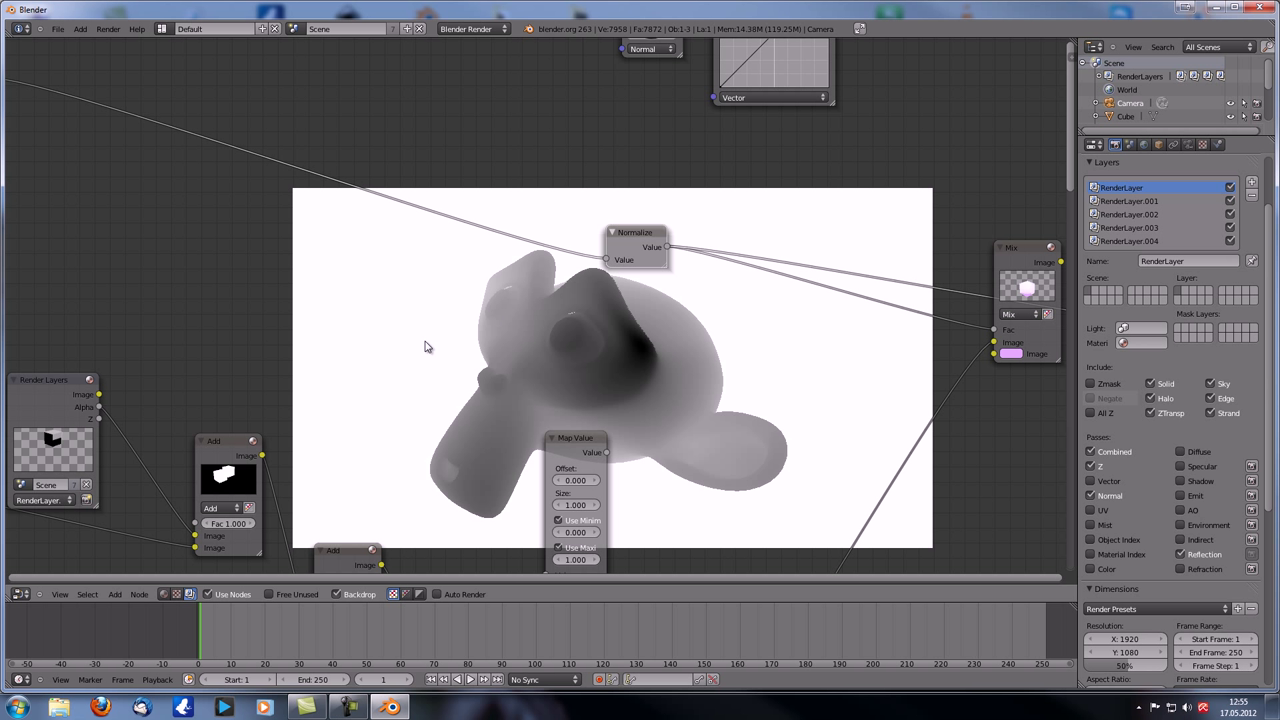
middle_drag(654, 414, 571, 387)
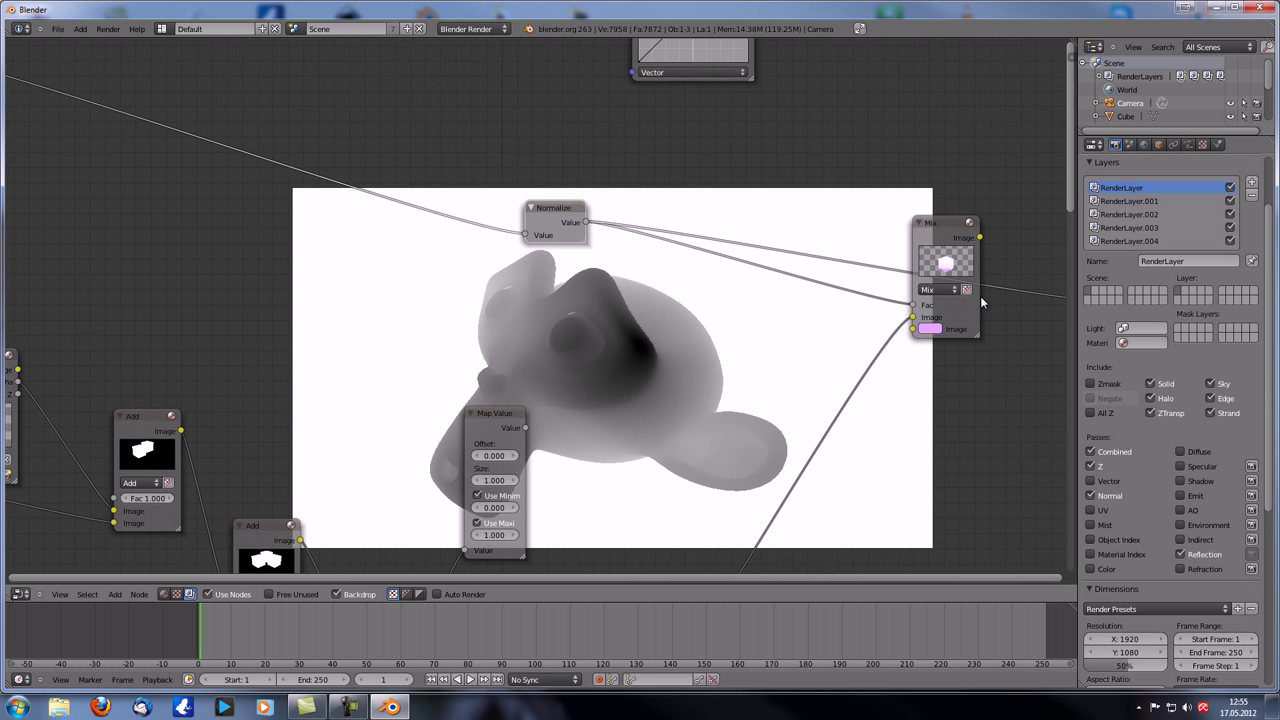
middle_drag(779, 304, 761, 299)
- Switch the backdrop preview back to the Mix node's output
ctrl+shift+click(918, 228)
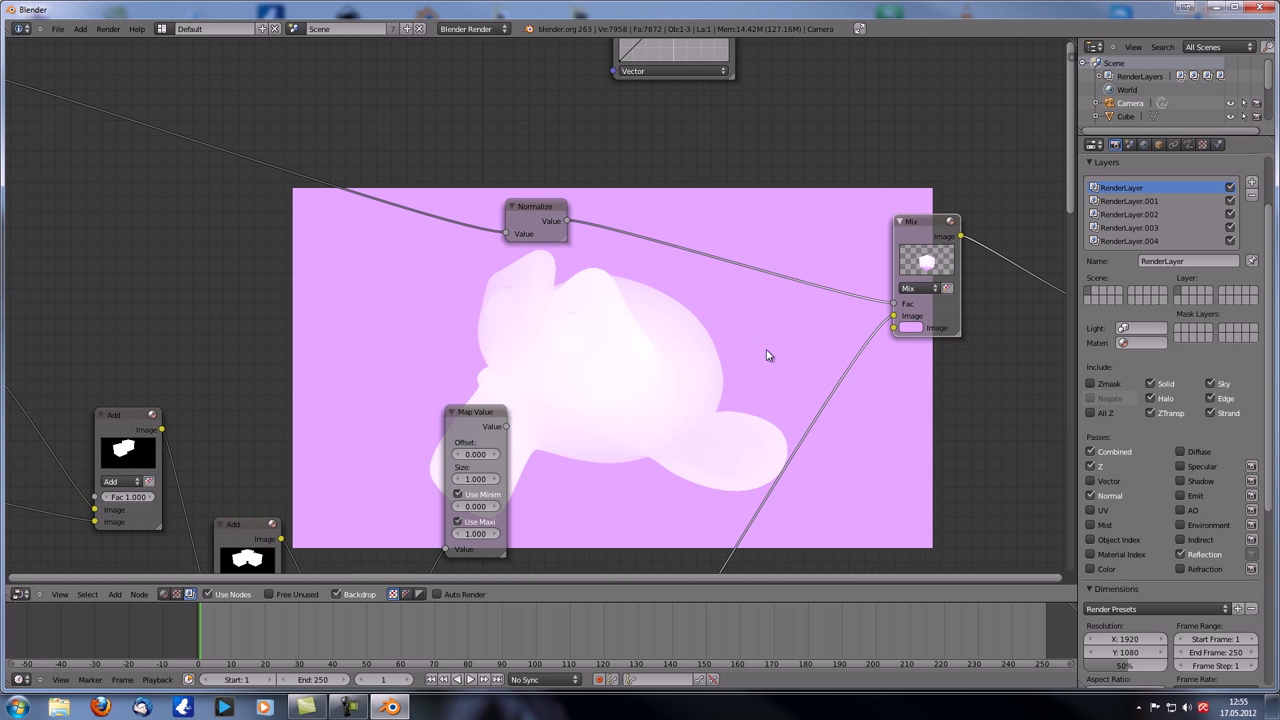
middle_drag(527, 386, 351, 326)
middle_drag(500, 411, 628, 437)
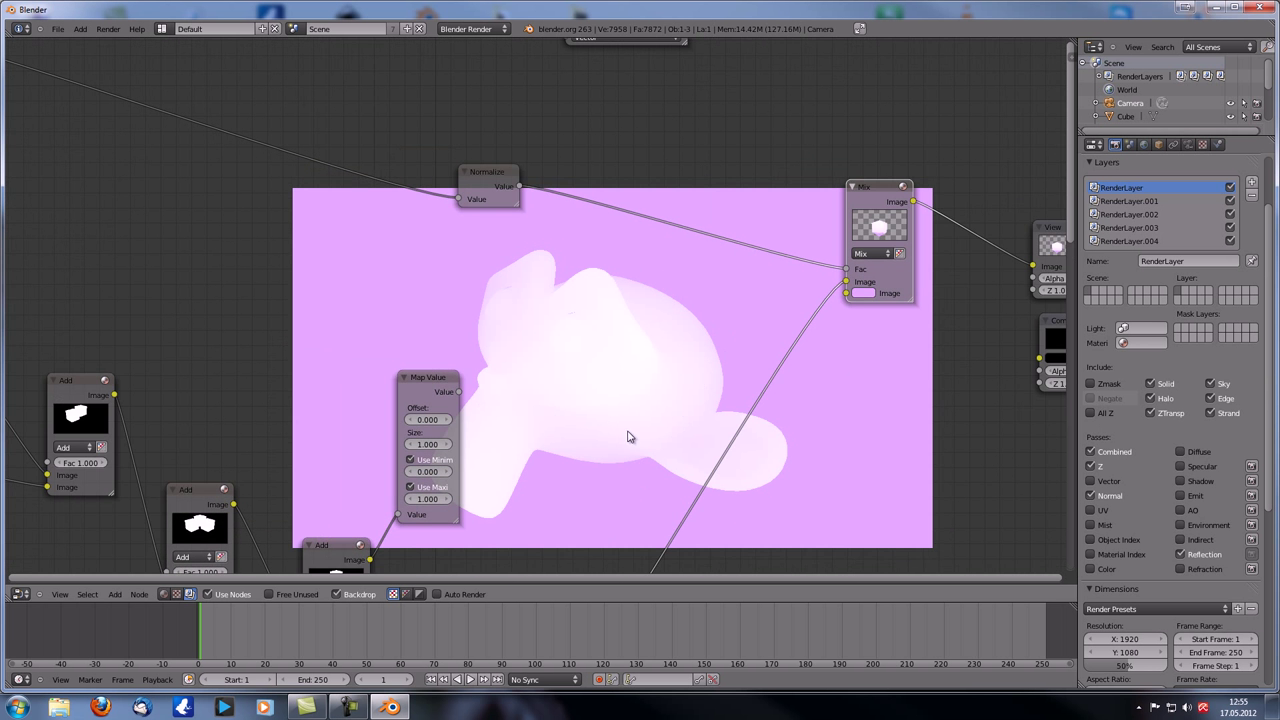
- Detach the existing Map Value node from the Add node and insert it between the Normalize node and the Mix node's Fac
key(shift+a)
mouse_move(538, 288)
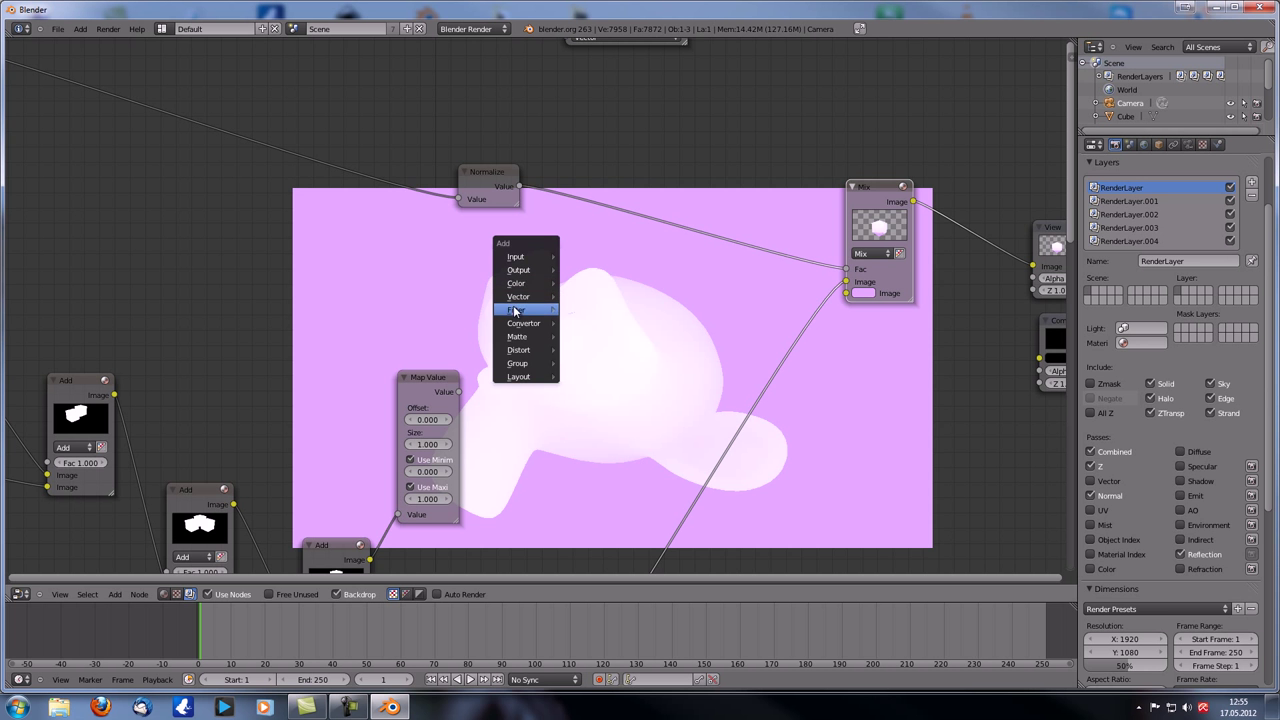
middle_drag(614, 125, 569, 361)
scroll(590, 308, down, 7)
middle_drag(607, 300, 578, 210)
drag(423, 474, 417, 507)
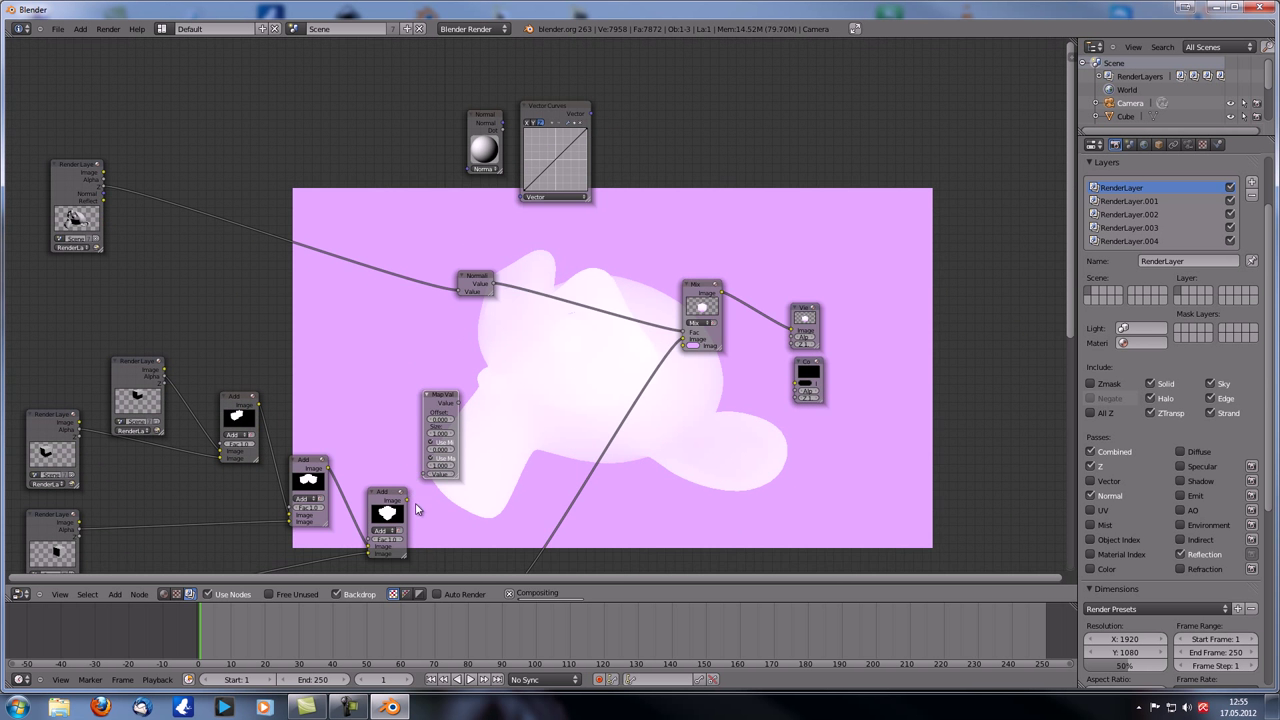
drag(447, 397, 565, 257)
scroll(568, 262, up, 3)
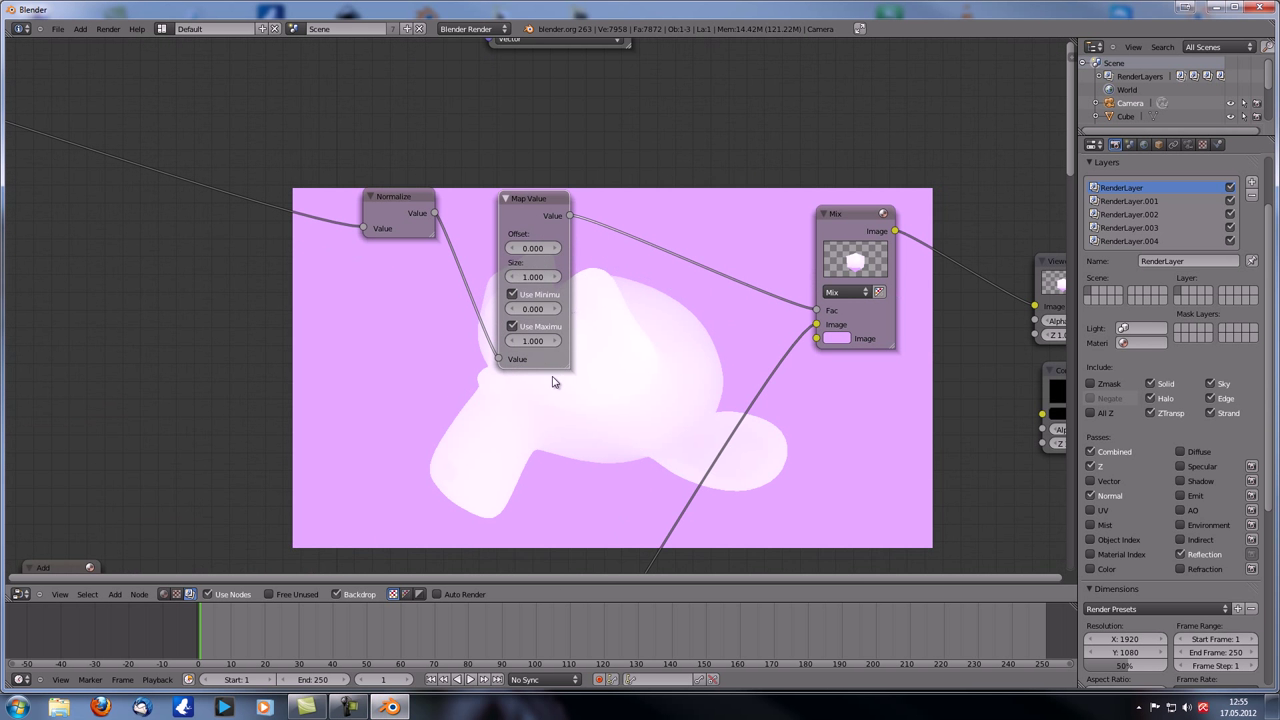
middle_drag(593, 287, 542, 269)
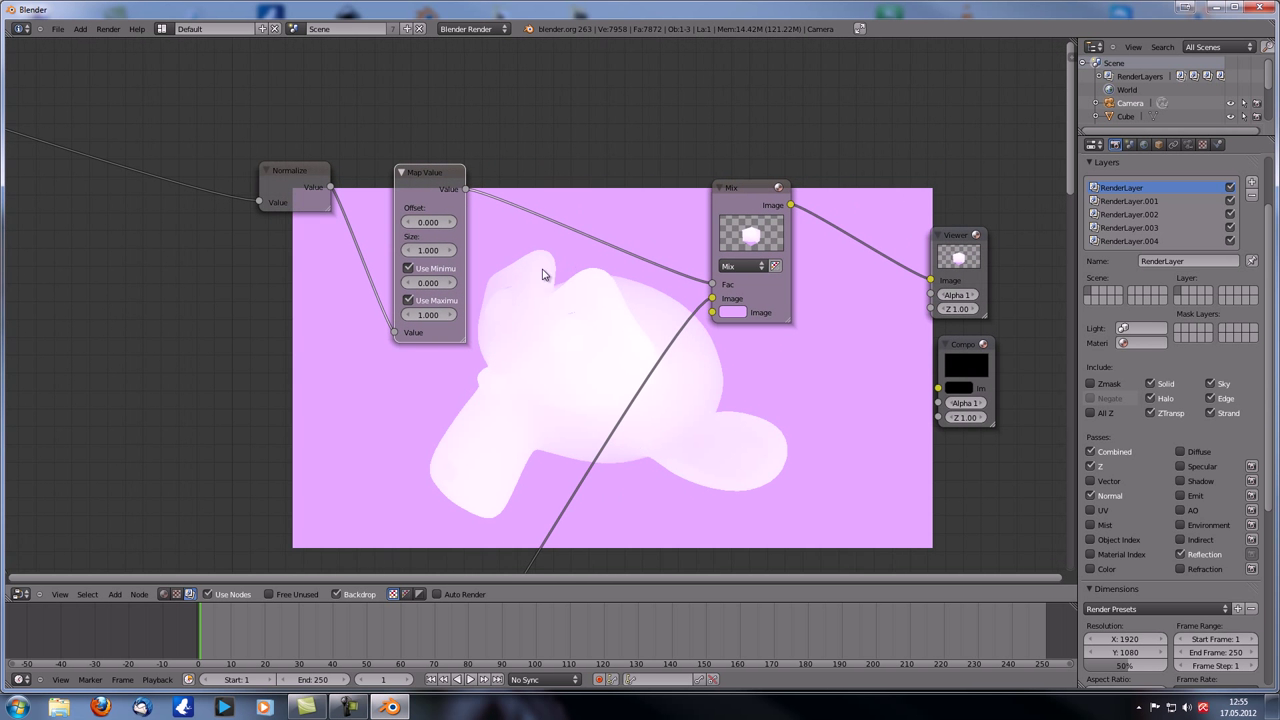
- Vary the Map Value node's Offset, trying negative values such as -0.200 before raising it to 0.400
click(407, 225)
click(413, 222)
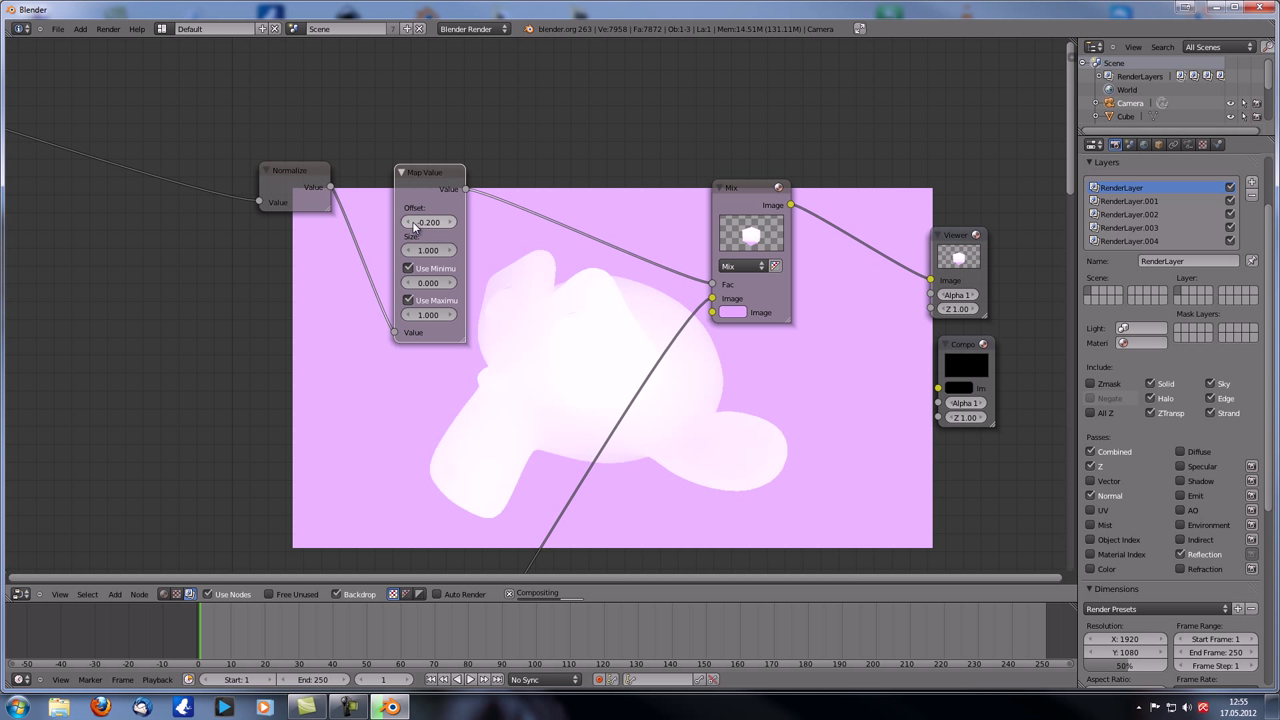
click(413, 222)
click(449, 223)
click(449, 223)
click(449, 223)
click(449, 223)
click(449, 223)
click(449, 223)
click(449, 223)
- Move the Normalize and Map Value nodes away from the monkey preview and try a slightly higher Offset before restoring 0.400
mouse_move(413, 174)
mouse_down()
mouse_move(390, 141)
mouse_move(398, 156)
mouse_up()
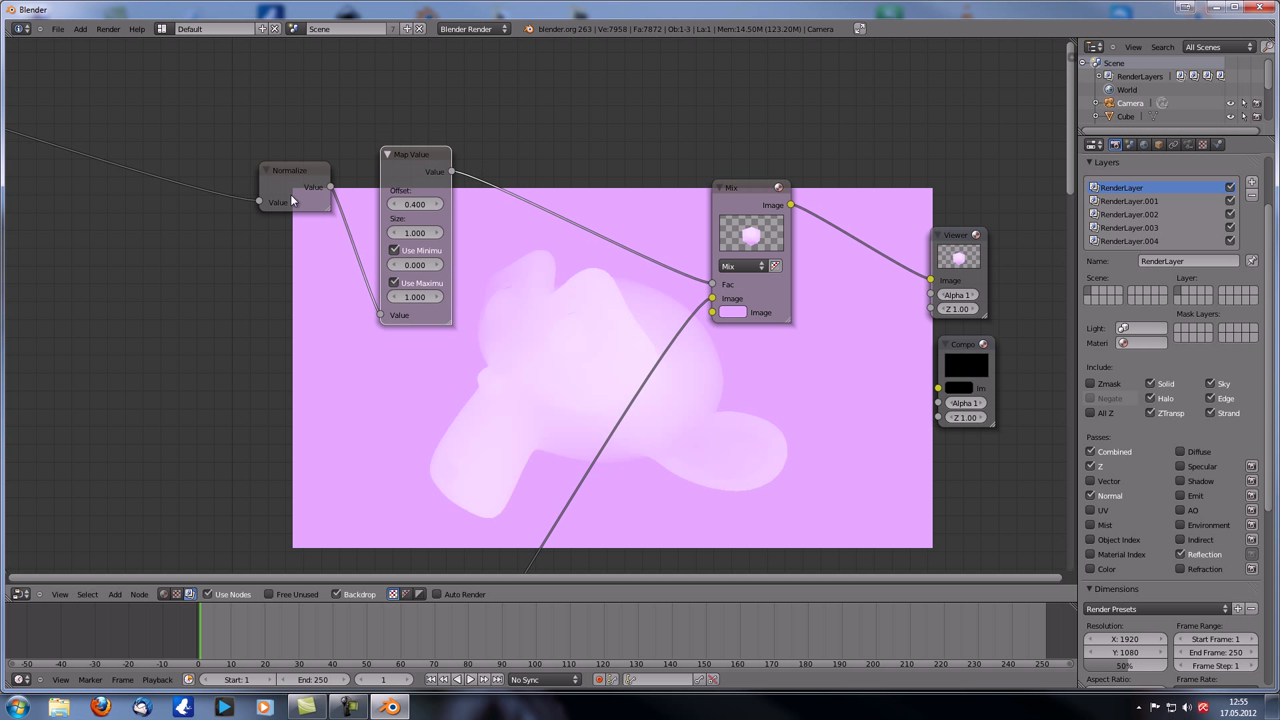
drag(292, 174, 237, 157)
drag(382, 169, 349, 155)
click(402, 191)
click(362, 190)
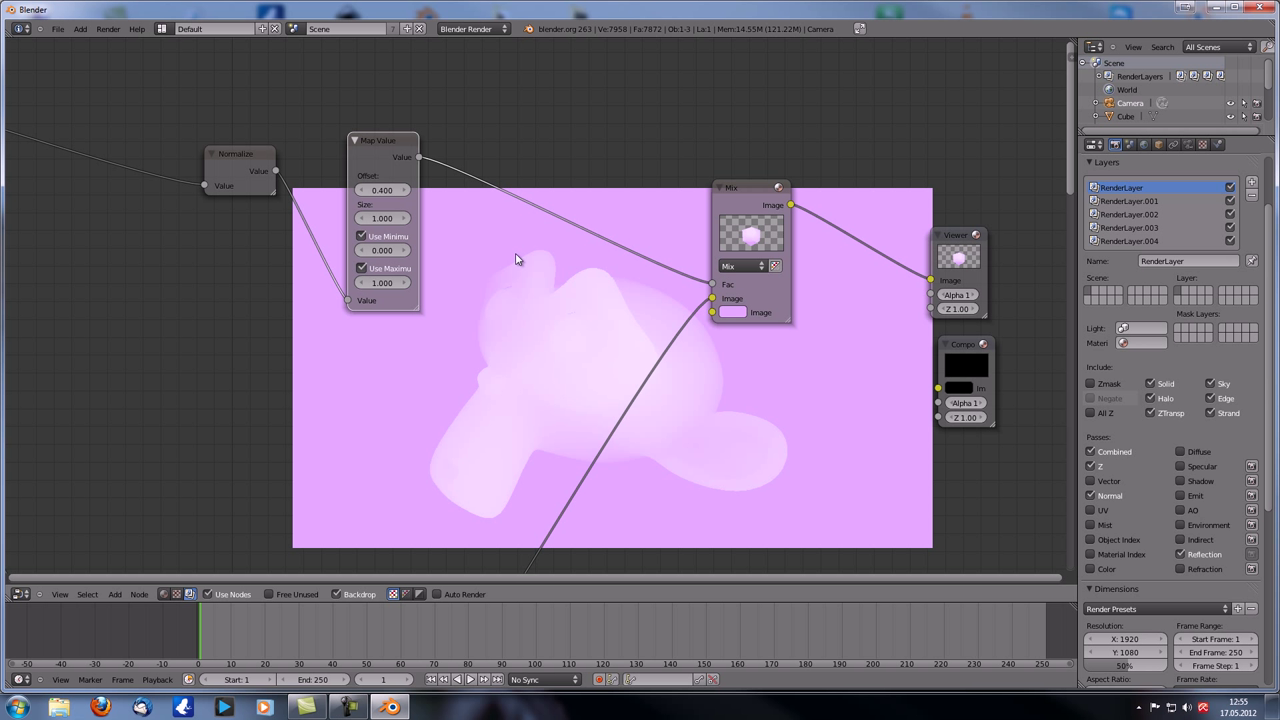
click(402, 191)
click(364, 190)
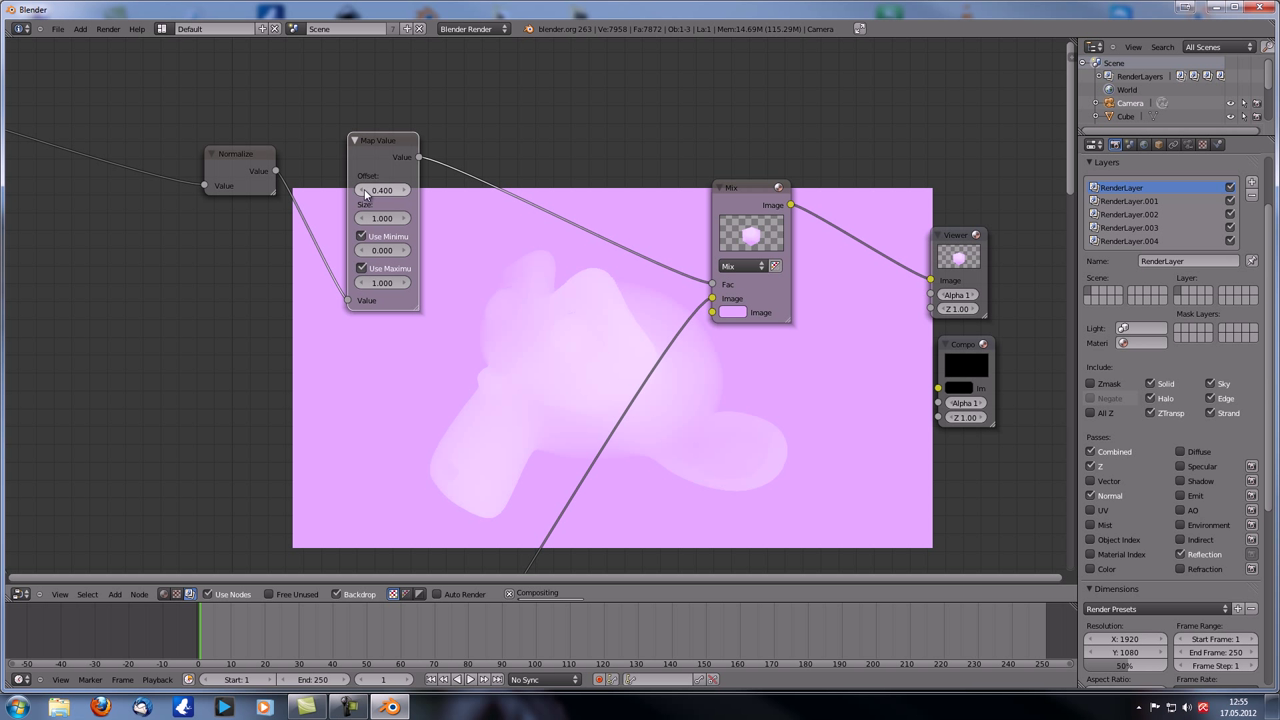
- Spread the Normalize and Map Value nodes further apart and preview the Normalize output on the backdrop
middle_drag(446, 326, 478, 316)
drag(265, 150, 204, 141)
mouse_move(381, 136)
mouse_down()
mouse_move(317, 122)
mouse_move(371, 129)
mouse_up()
click(204, 137)
mouse_move(204, 136)
mouse_down()
mouse_move(192, 138)
mouse_move(203, 140)
mouse_up()
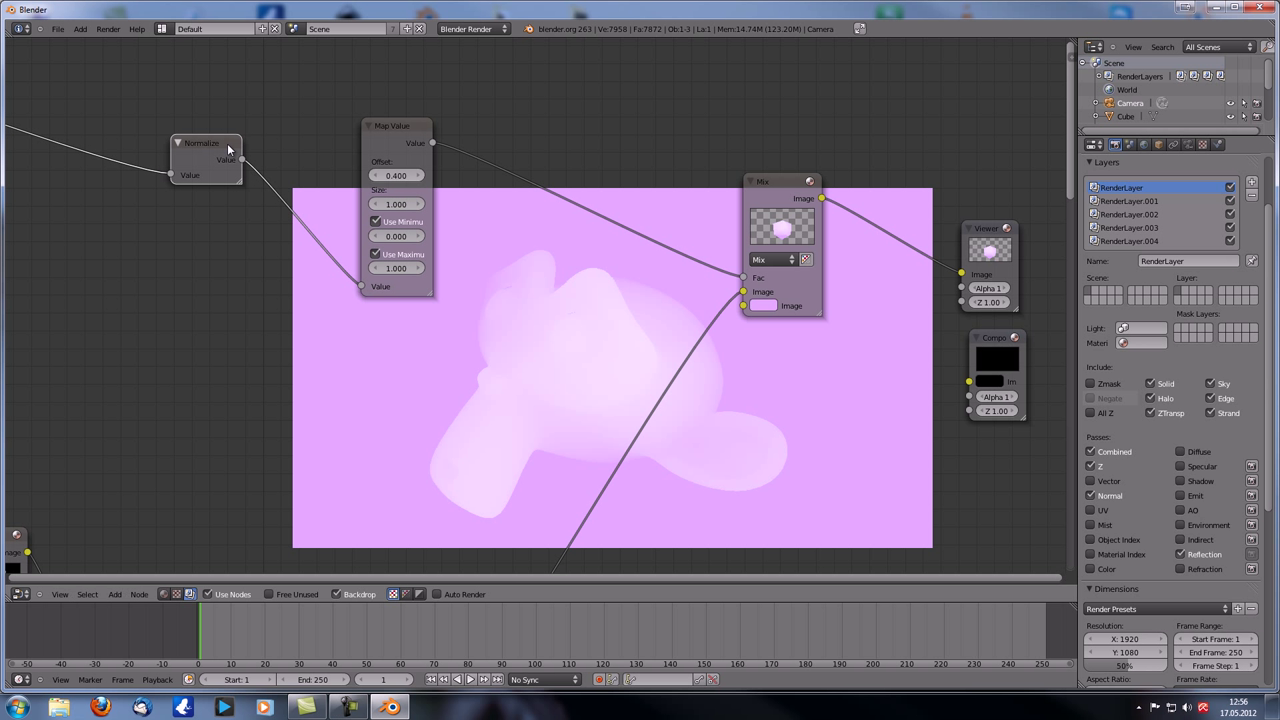
ctrl+shift+click(210, 143)
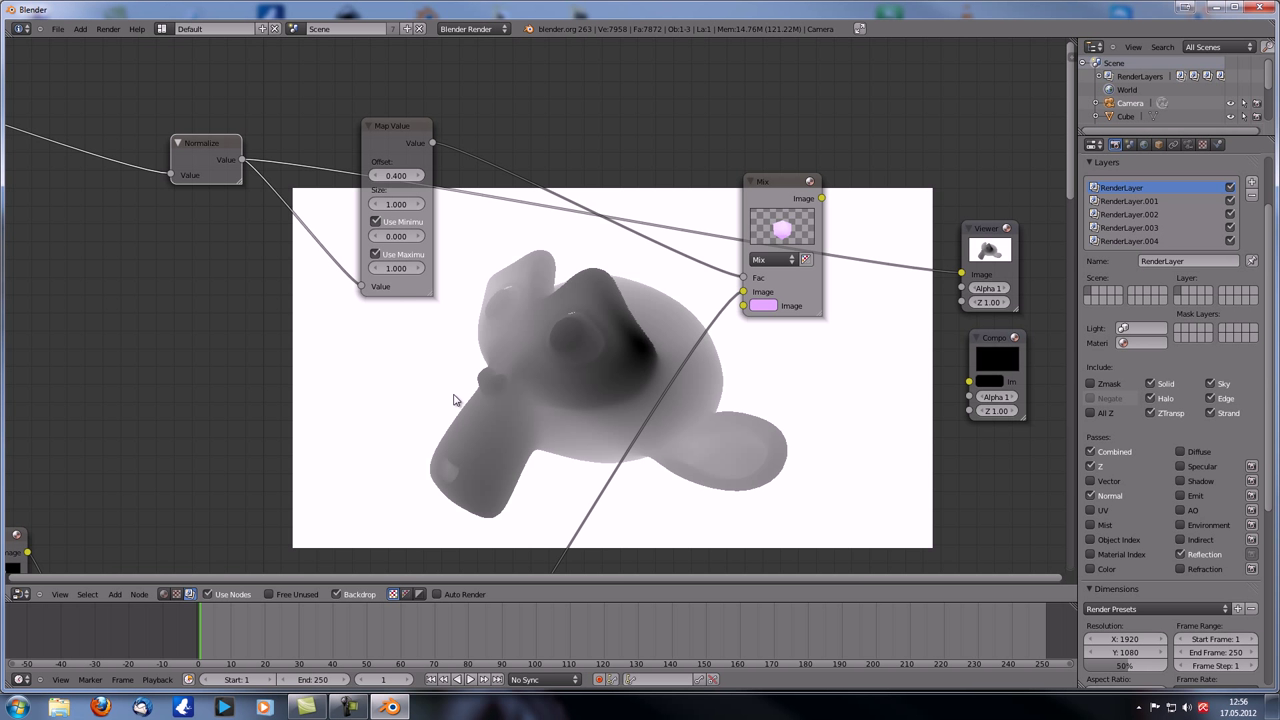
- Rearrange the Normalize and Map Value nodes, shifting Normalize closer to the Render Layers node that supplies Z
scroll(454, 399, down, 5)
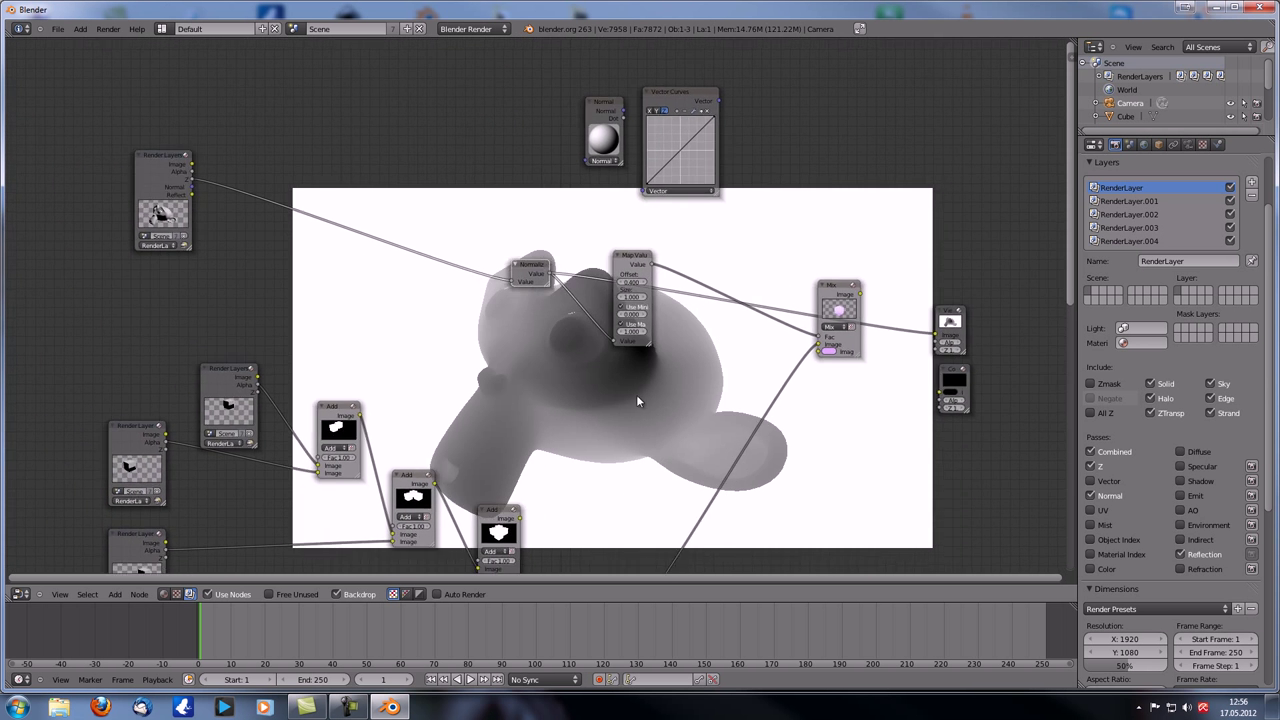
middle_drag(636, 394, 612, 381)
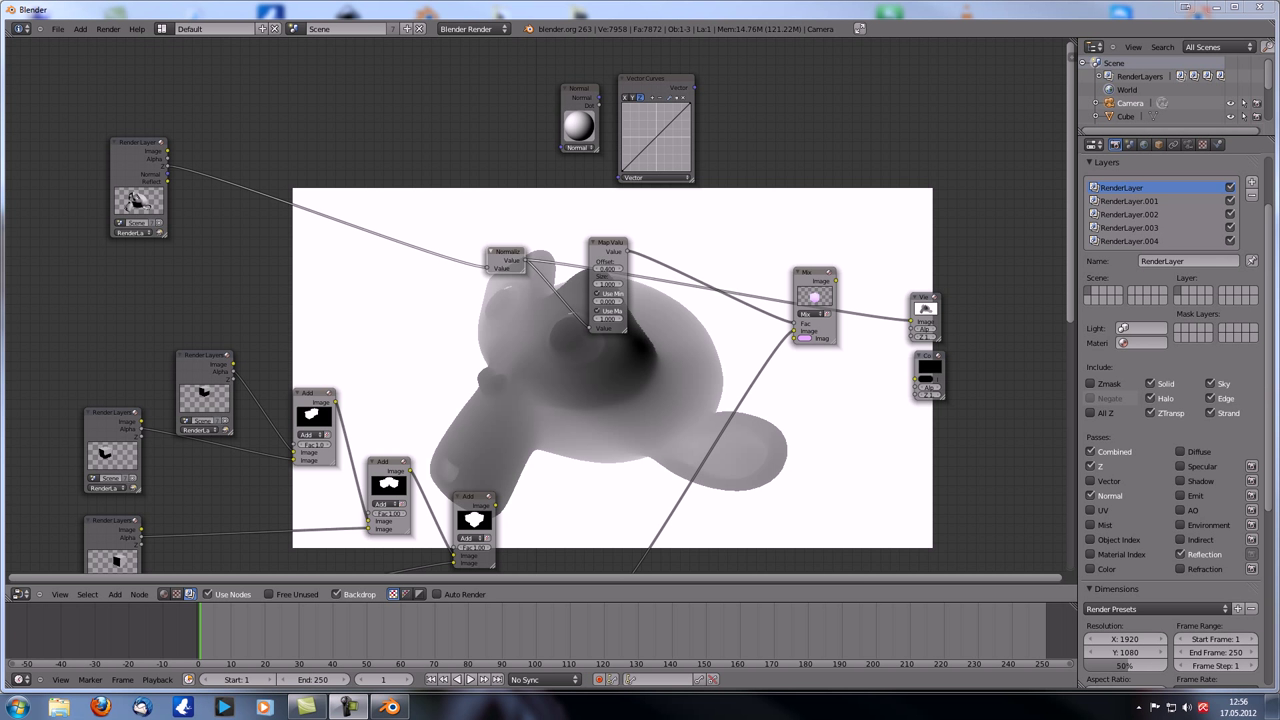
scroll(566, 364, up, 3)
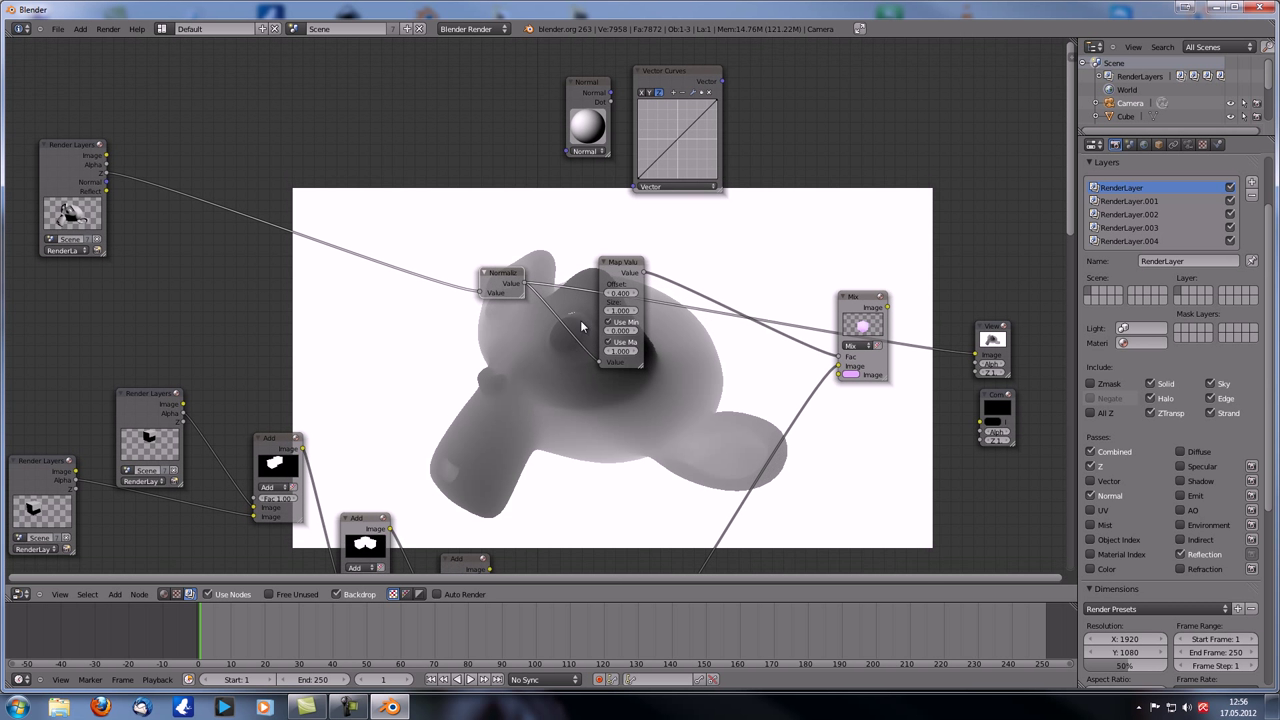
drag(501, 273, 468, 237)
drag(610, 270, 576, 293)
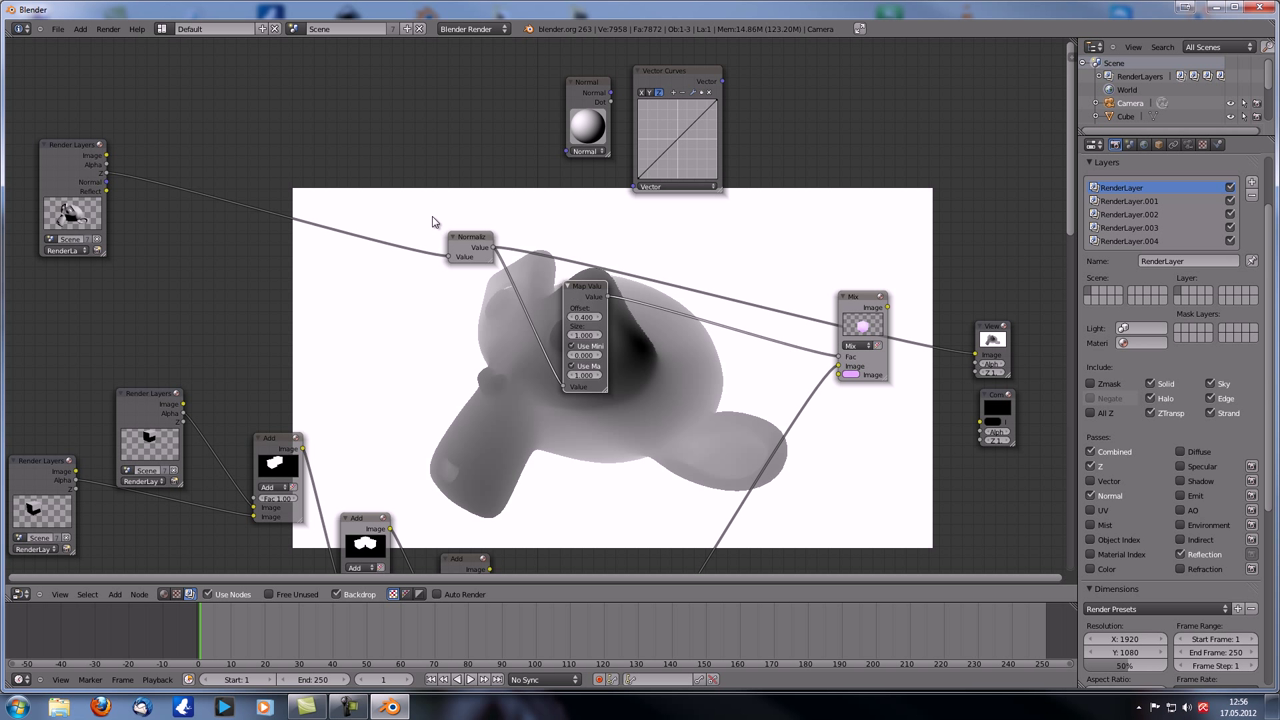
drag(462, 238, 380, 229)
- Replace the Normalize preview with the Map Value output, place Map Value beside Normalize, and set its Offset to 0.300
ctrl+drag(736, 288, 724, 318)
ctrl+shift+click(586, 292)
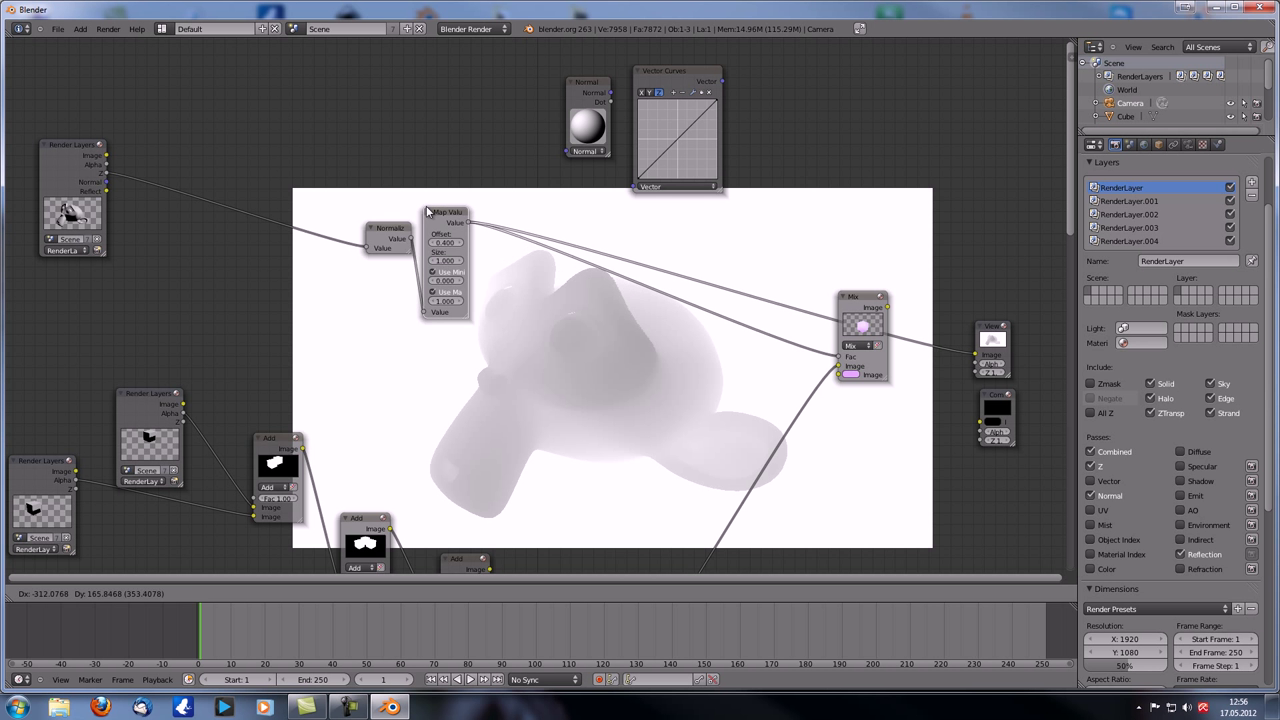
click(433, 214)
click(443, 248)
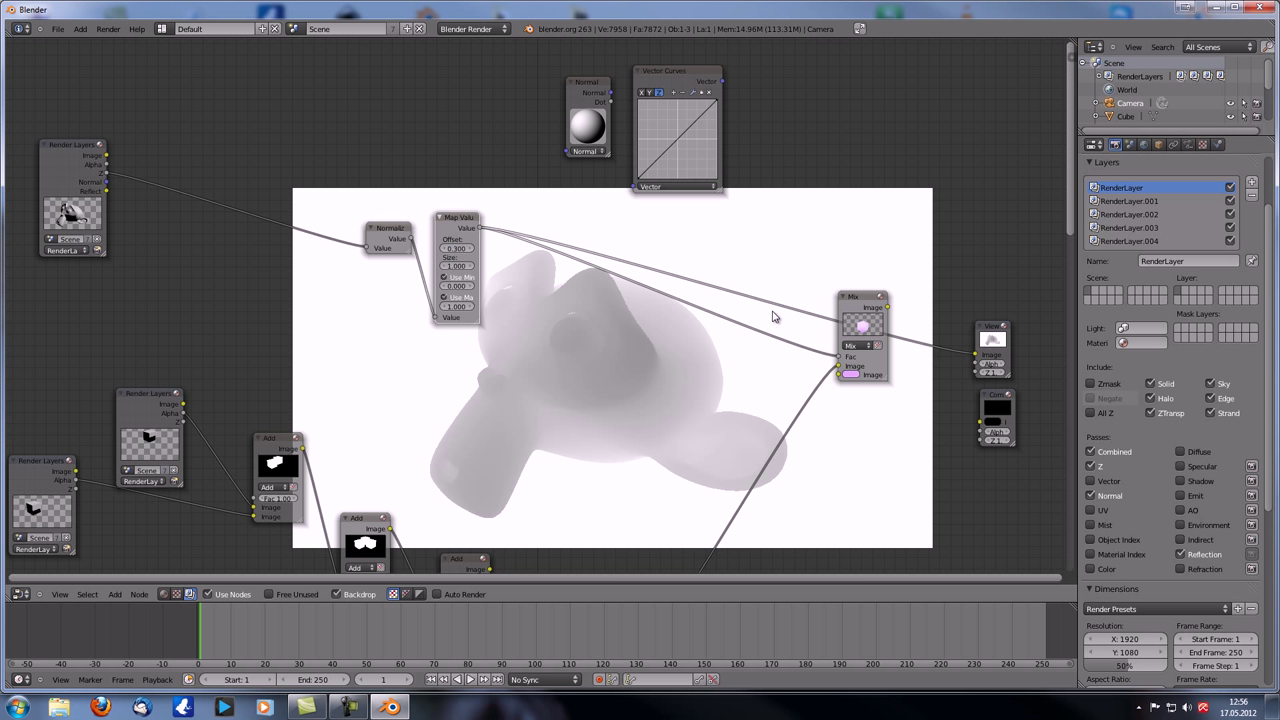
mouse_move(535, 376)
middle_down()
mouse_move(525, 332)
mouse_move(534, 352)
middle_up()
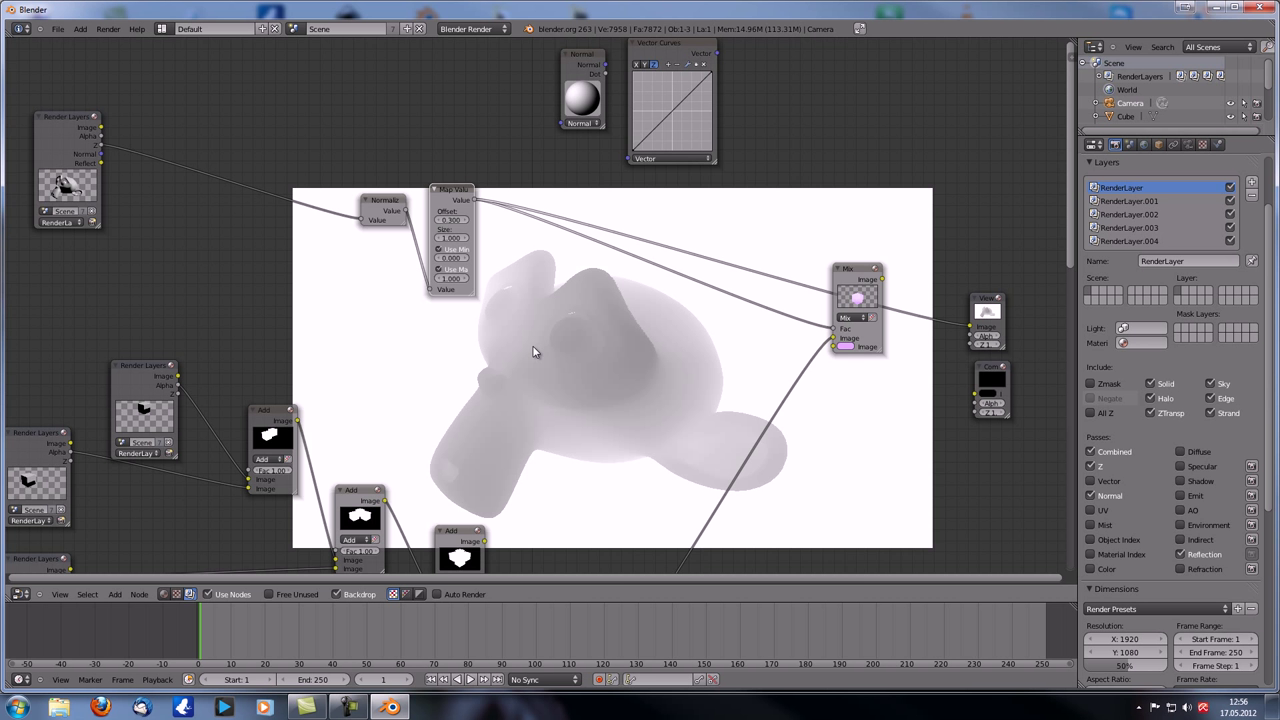
scroll(536, 350, up, 2)
scroll(558, 354, down, 2)
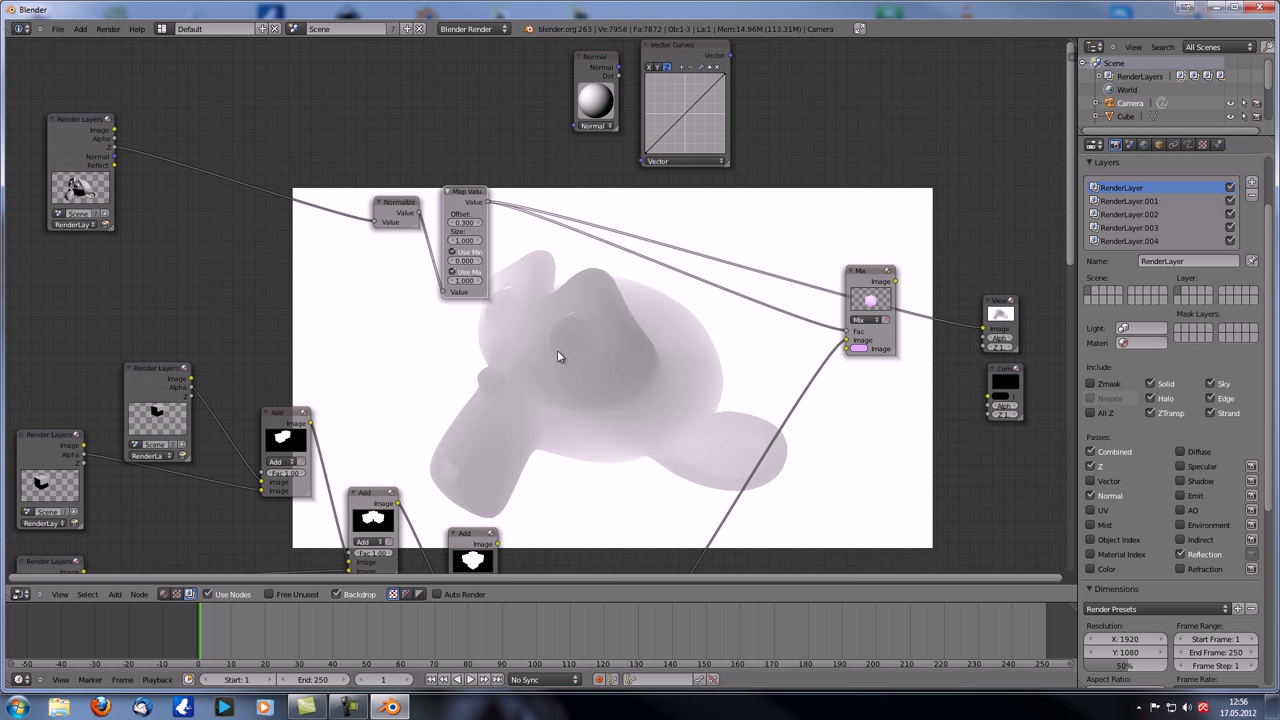
key(shift+a)
mouse_move(530, 378)
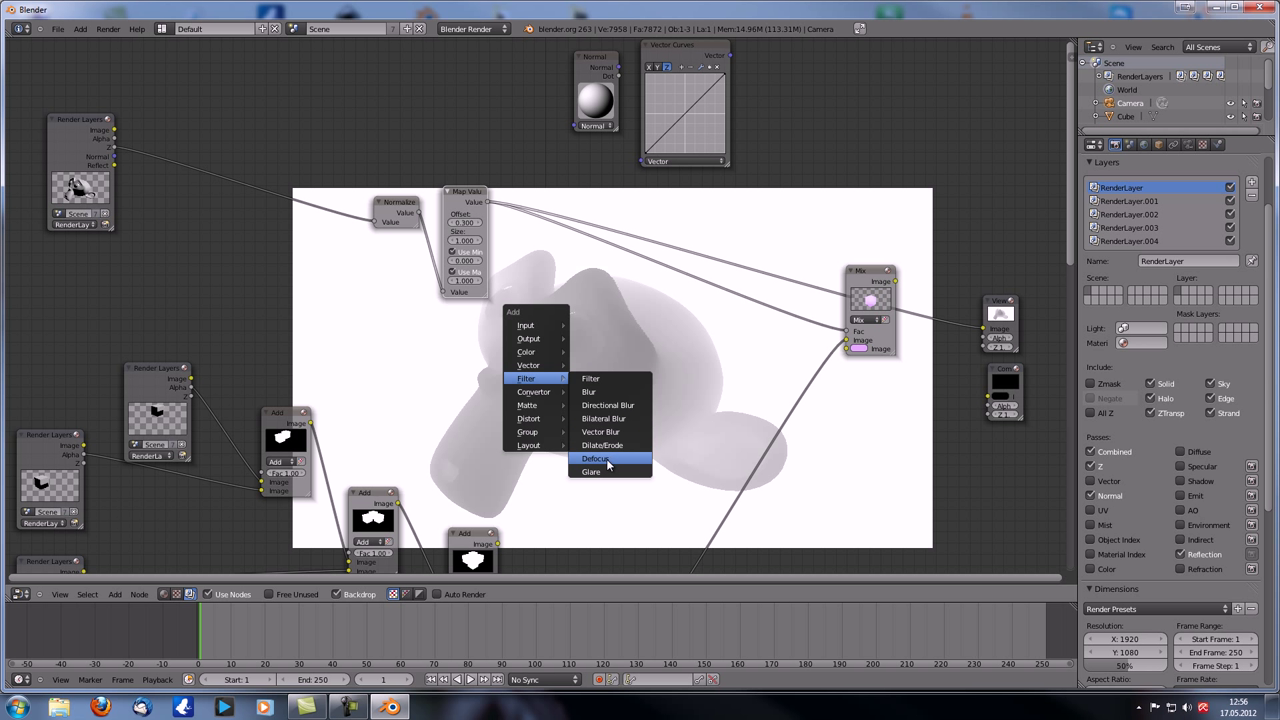
mouse_move(622, 334)
middle_down()
mouse_move(600, 311)
mouse_move(612, 319)
middle_up()
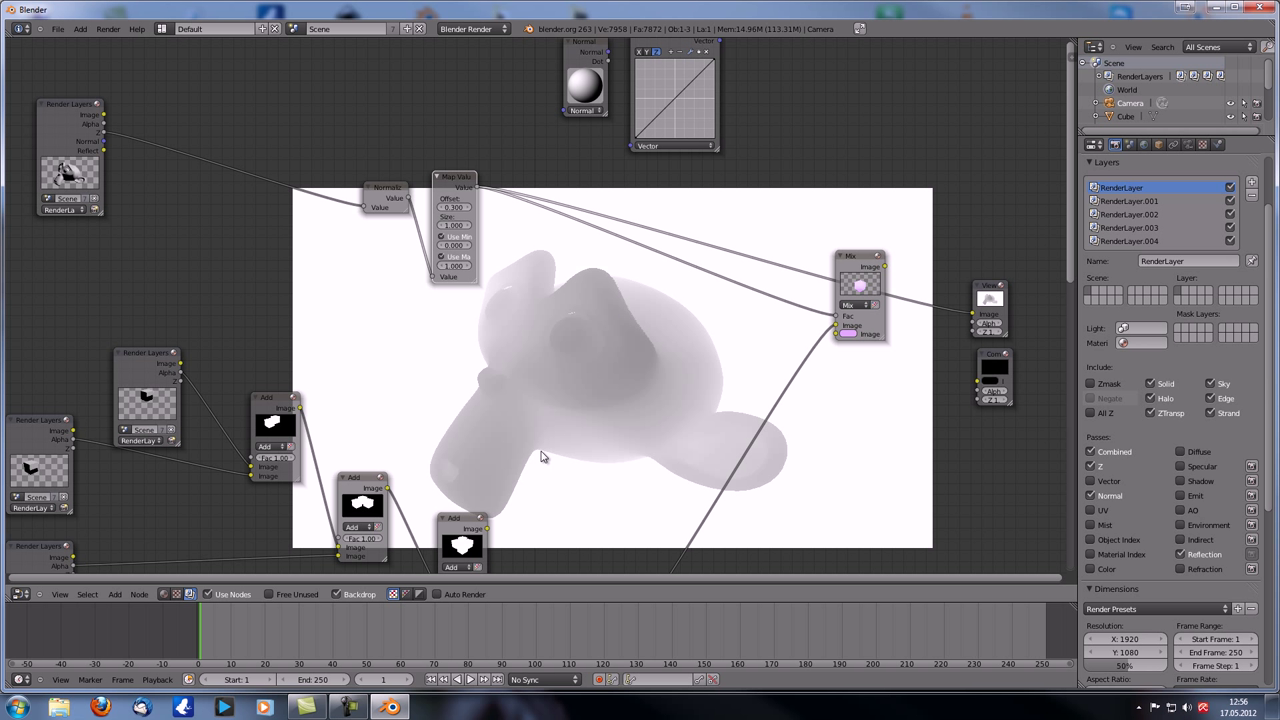
middle_drag(304, 282, 304, 302)
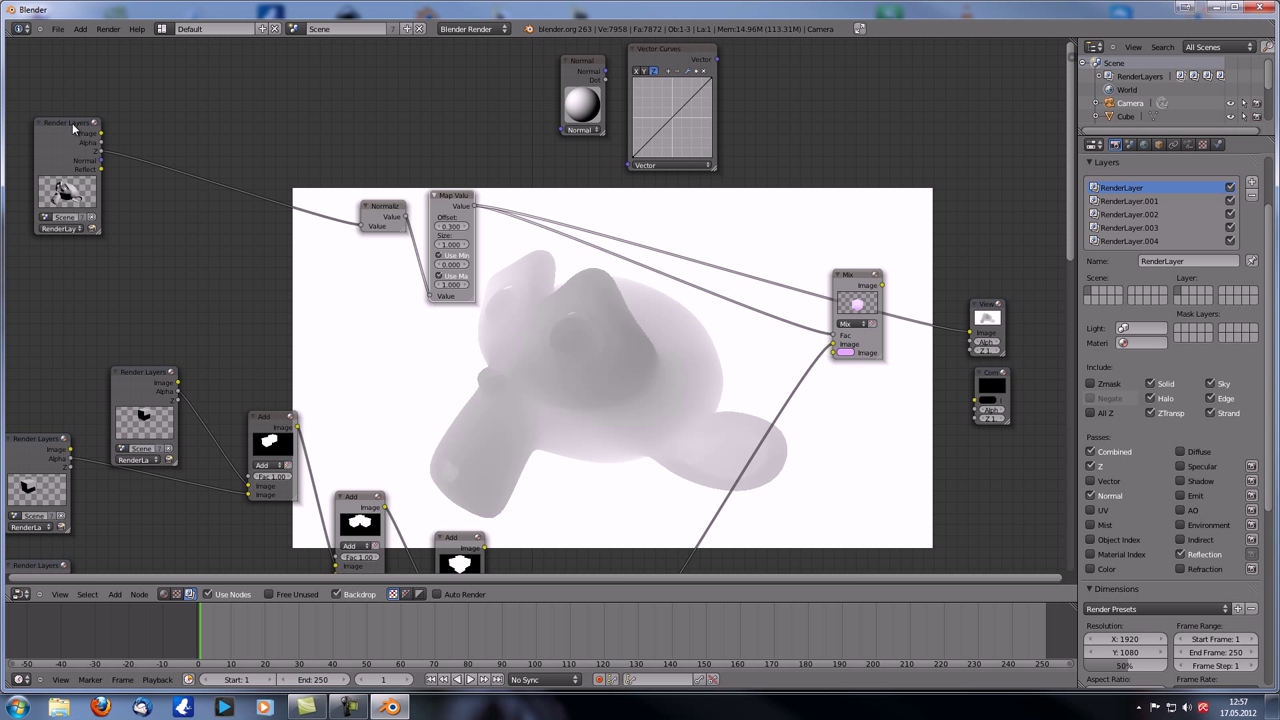
- Cut the link into the Mix node's Image input and delete the Mix node
drag(845, 289, 838, 281)
ctrl+drag(797, 469, 700, 420)
click(103, 133)
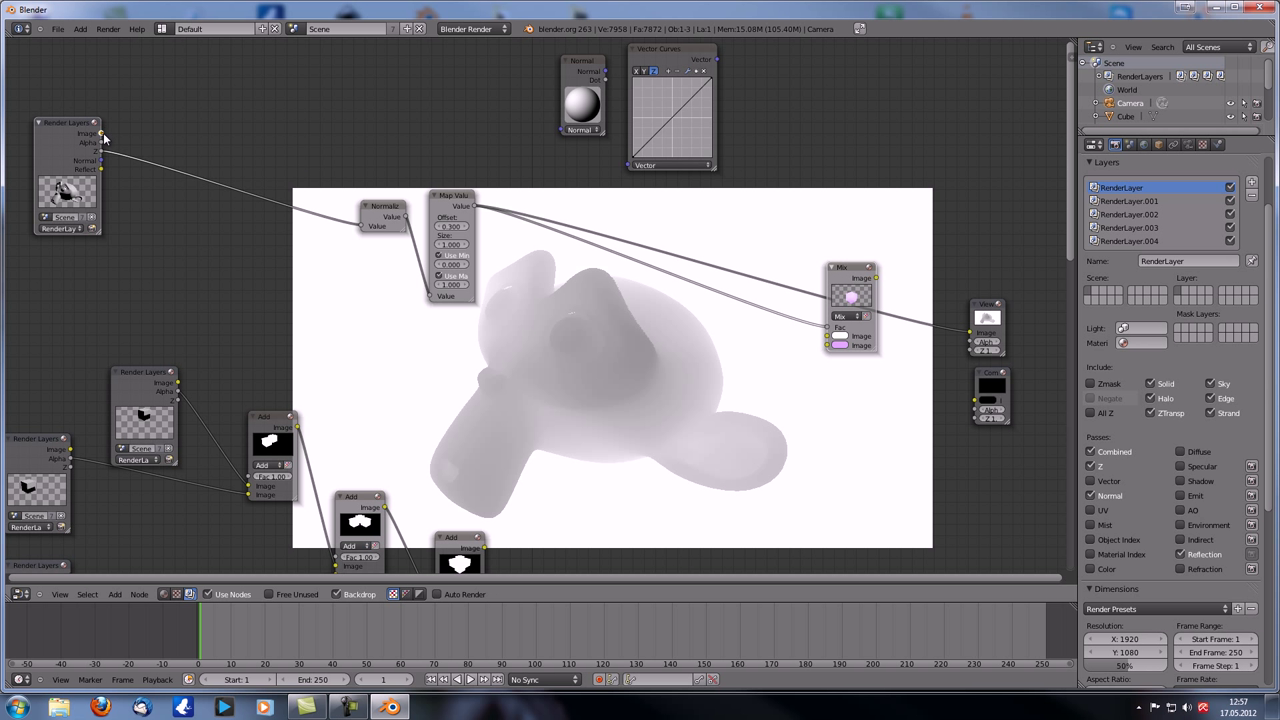
drag(196, 84, 196, 84)
click(845, 272)
key(x)
- Add a Blur node, lower the Normalize and Map Value nodes, and place Blur up beside the Vector Curves node
key(shift+a)
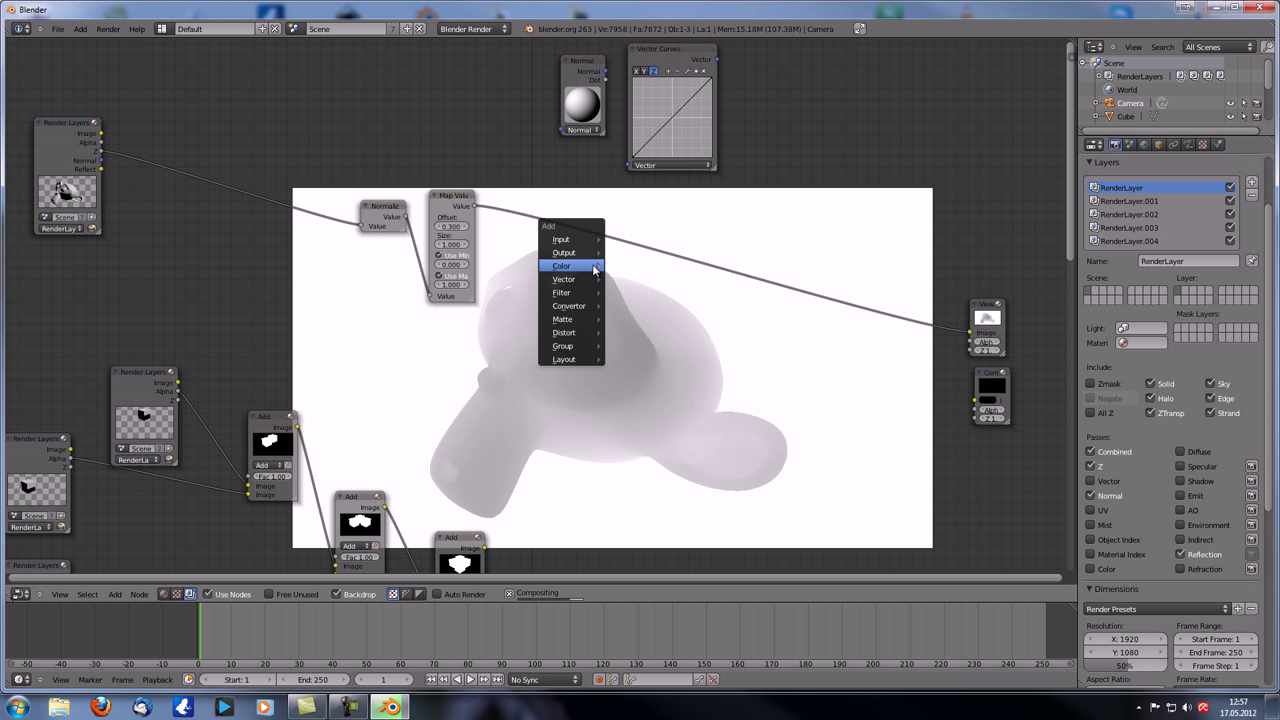
mouse_move(561, 292)
click(622, 305)
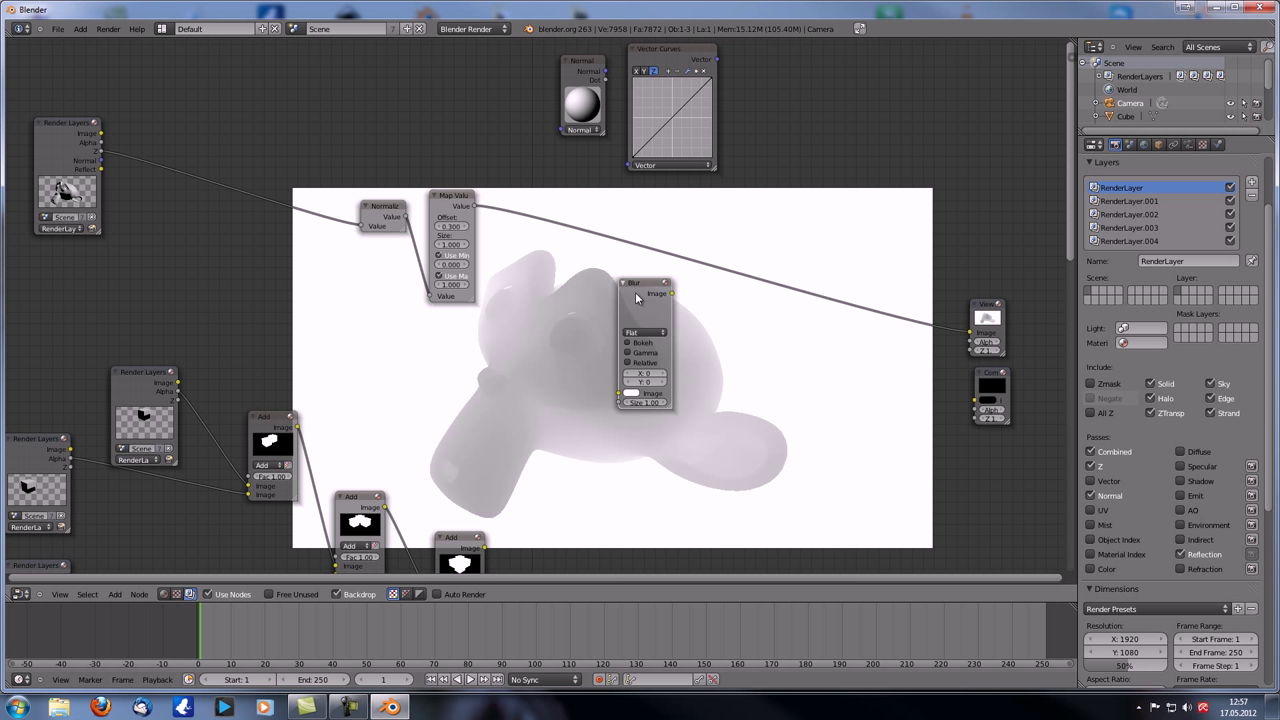
drag(372, 207, 334, 259)
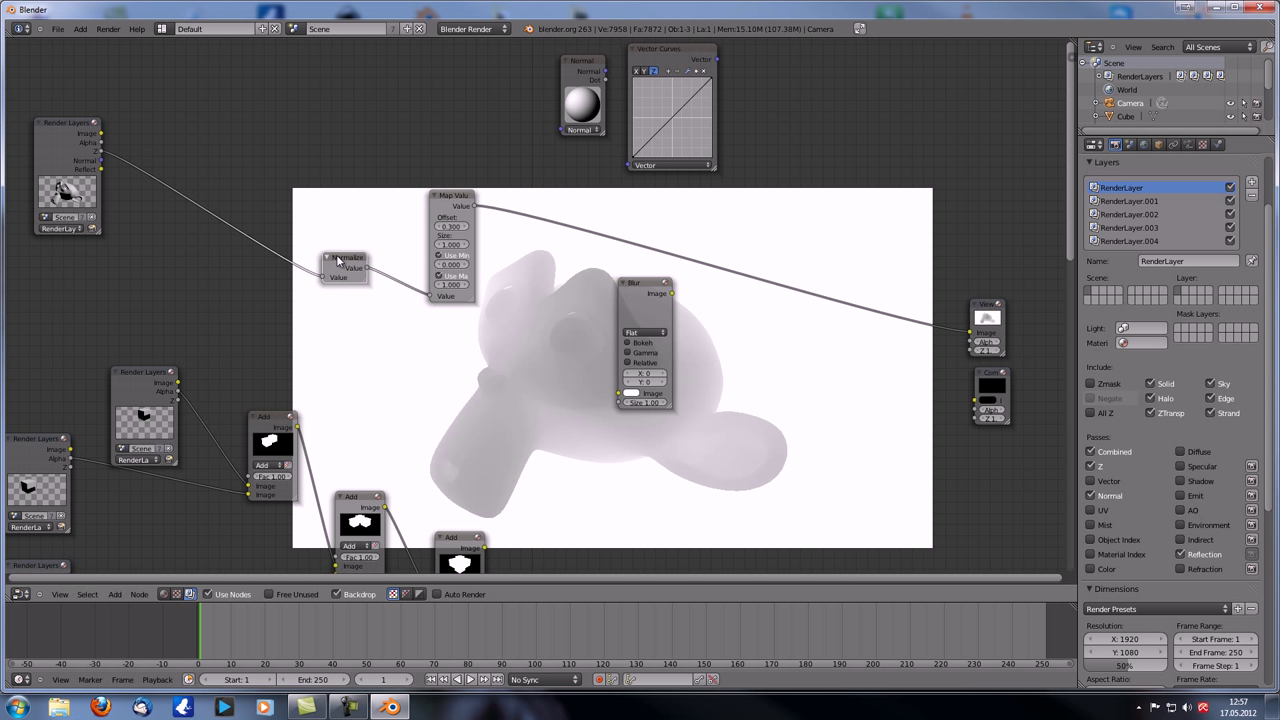
drag(436, 245, 399, 303)
drag(646, 287, 779, 160)
- Link the Render Layers Image output to the Blur node's Image input and preview Blur on the backdrop
drag(100, 133, 752, 266)
ctrl+shift+click(759, 167)
middle_drag(640, 293, 605, 304)
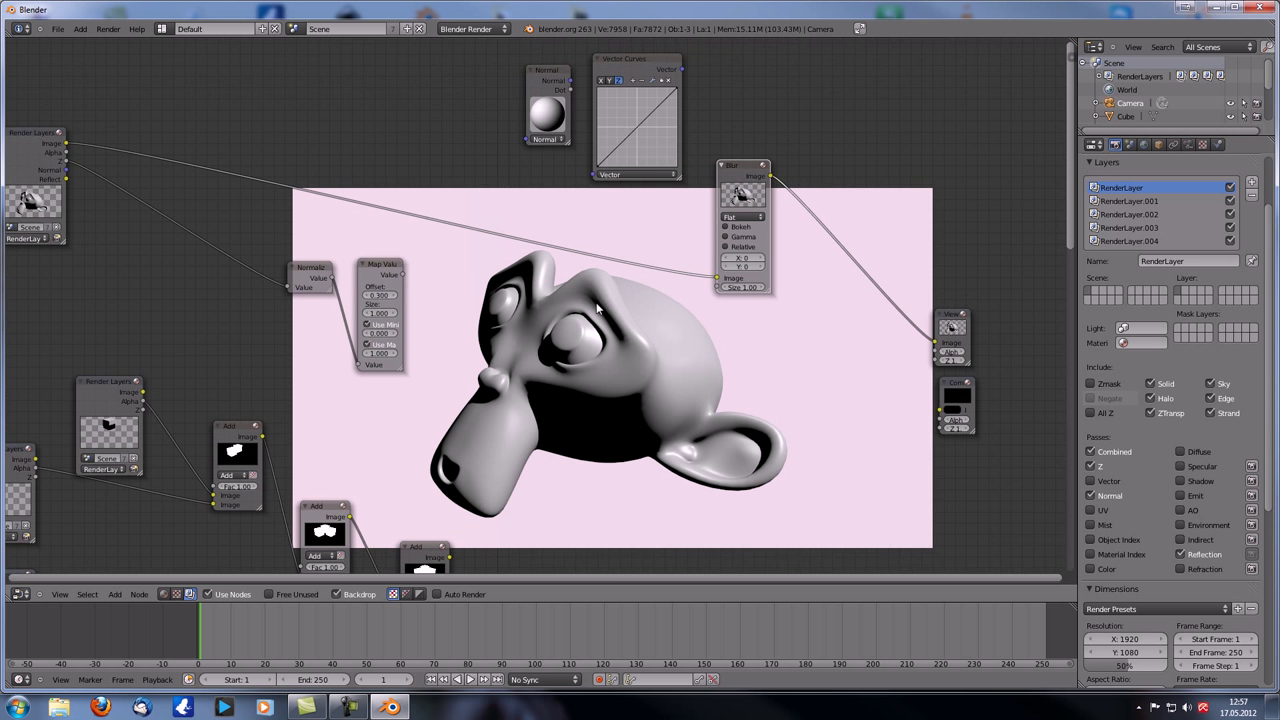
- Set the Blur node's X and Y values to 10
scroll(732, 289, up, 2)
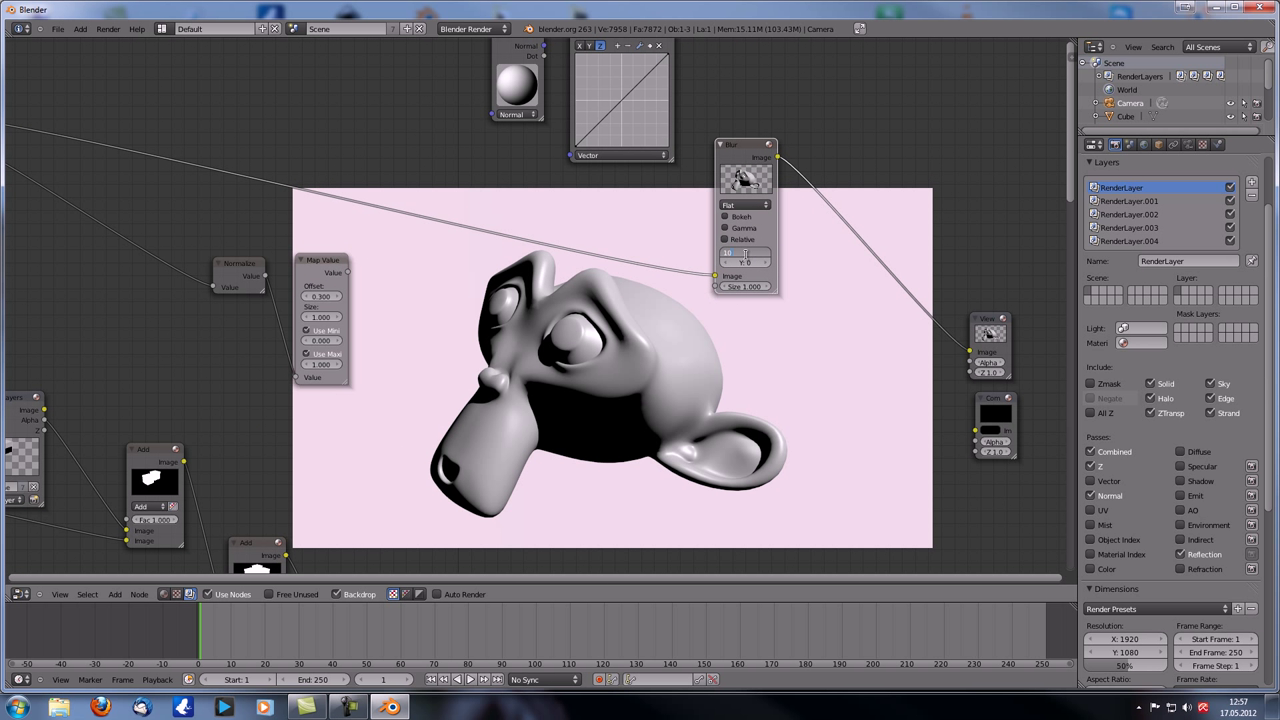
key(Return)
click(746, 262)
text(10)
key(Return)
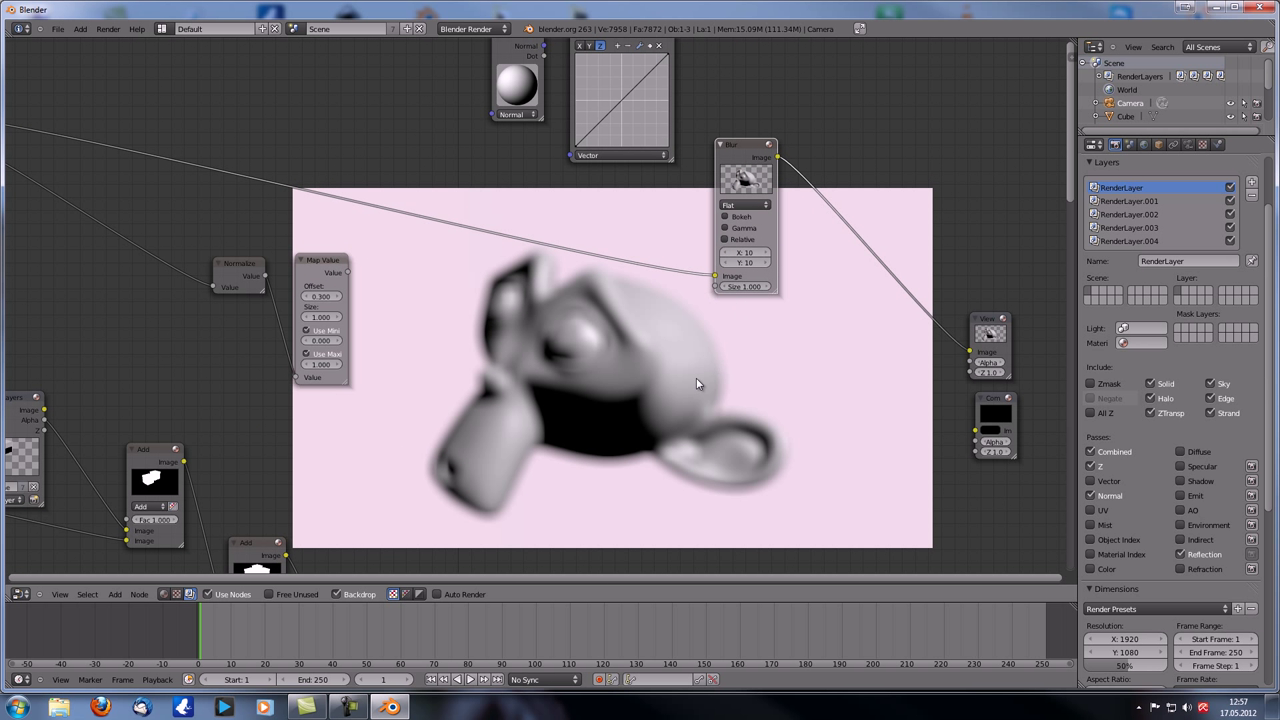
- Move the Blur node closer to Map Value and link the Map Value output to Blur's Size input
drag(740, 147, 603, 191)
middle_drag(518, 268, 602, 292)
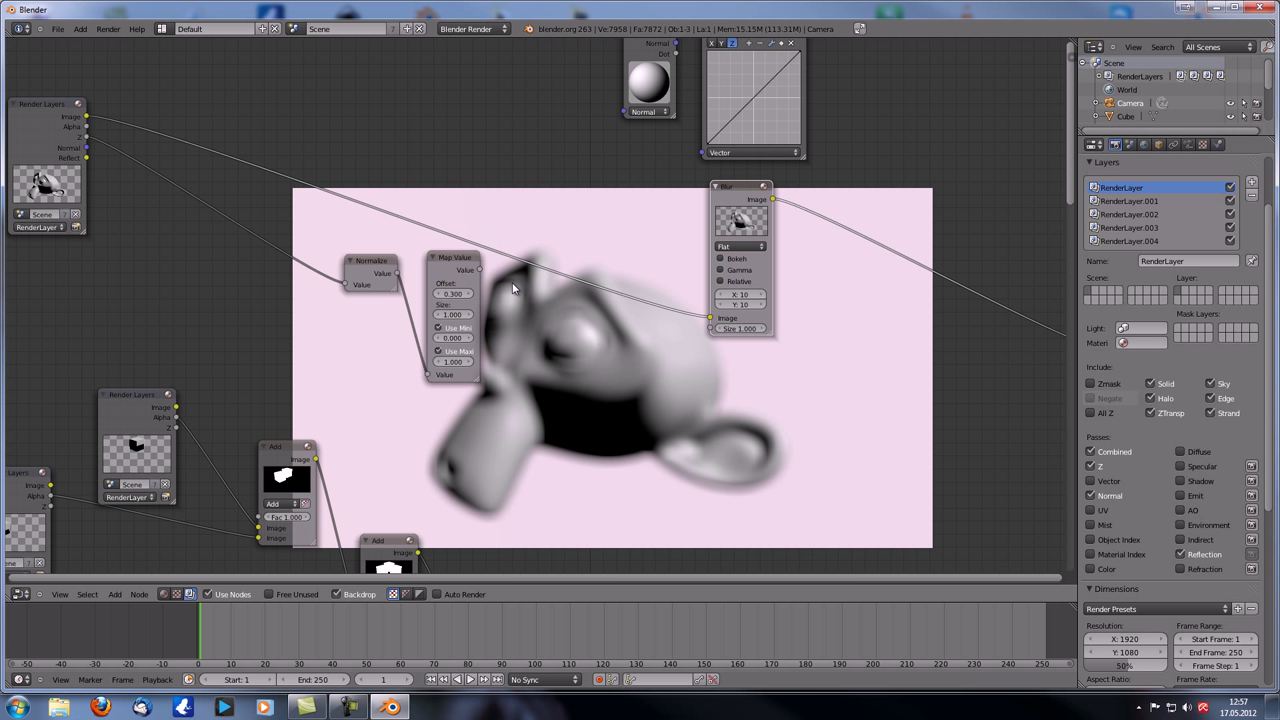
click(480, 269)
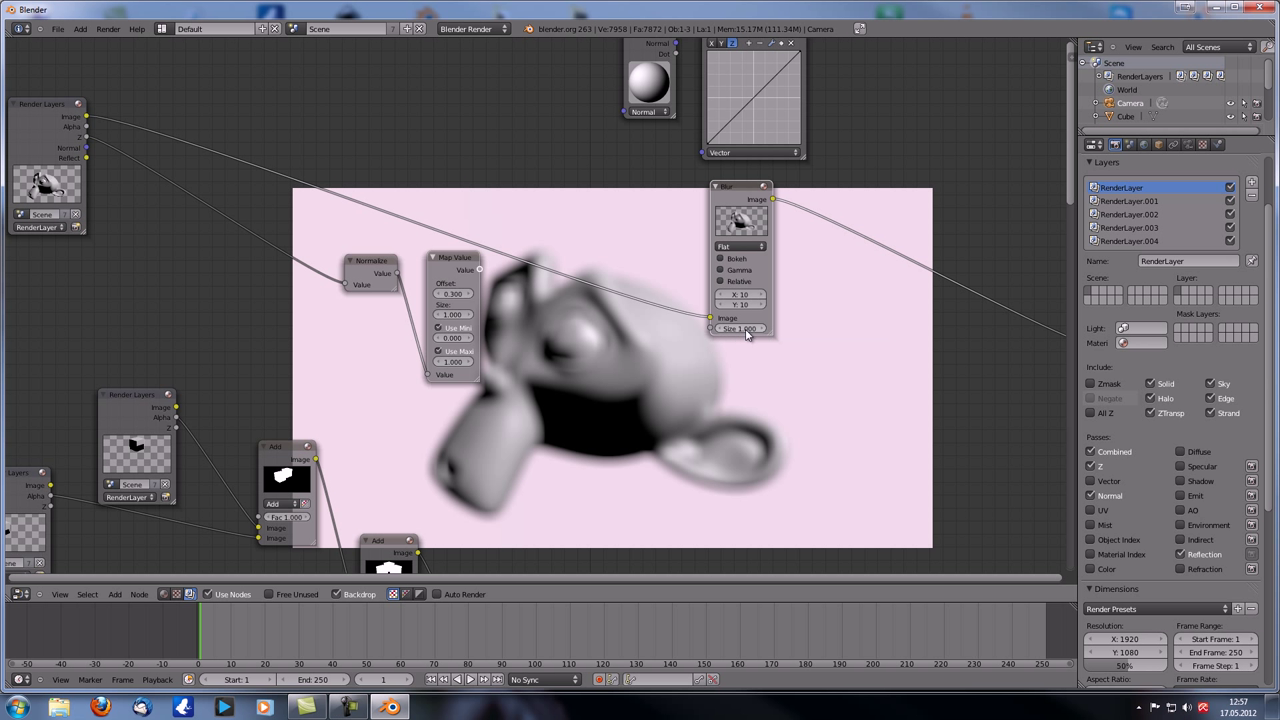
drag(480, 269, 710, 328)
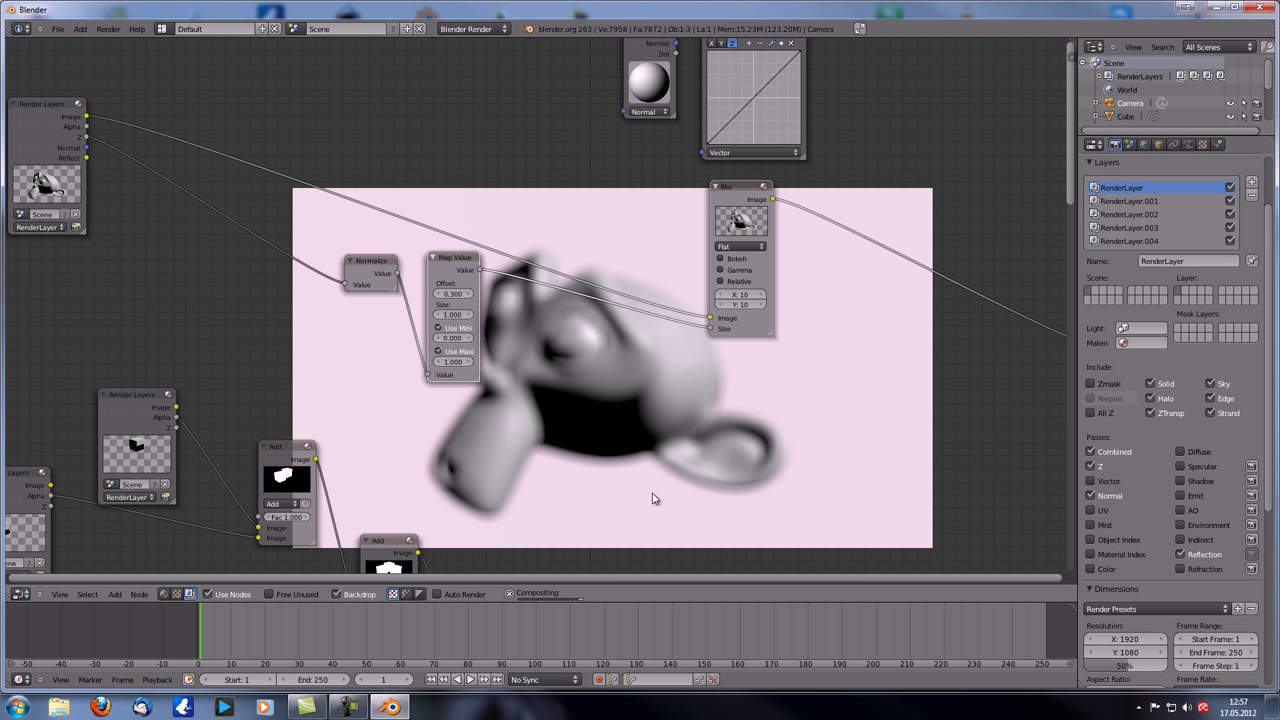
middle_drag(619, 439, 642, 399)
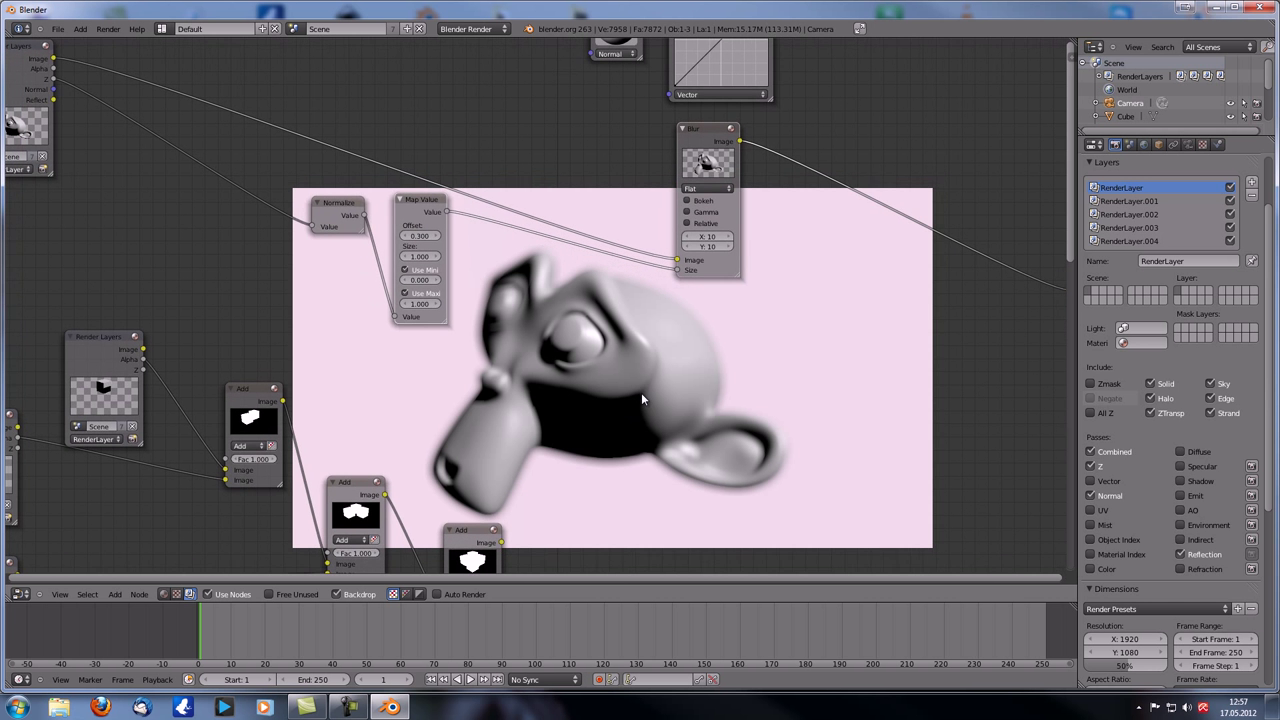
- Lower the Map Value Offset to 0.100
scroll(445, 284, up, 4)
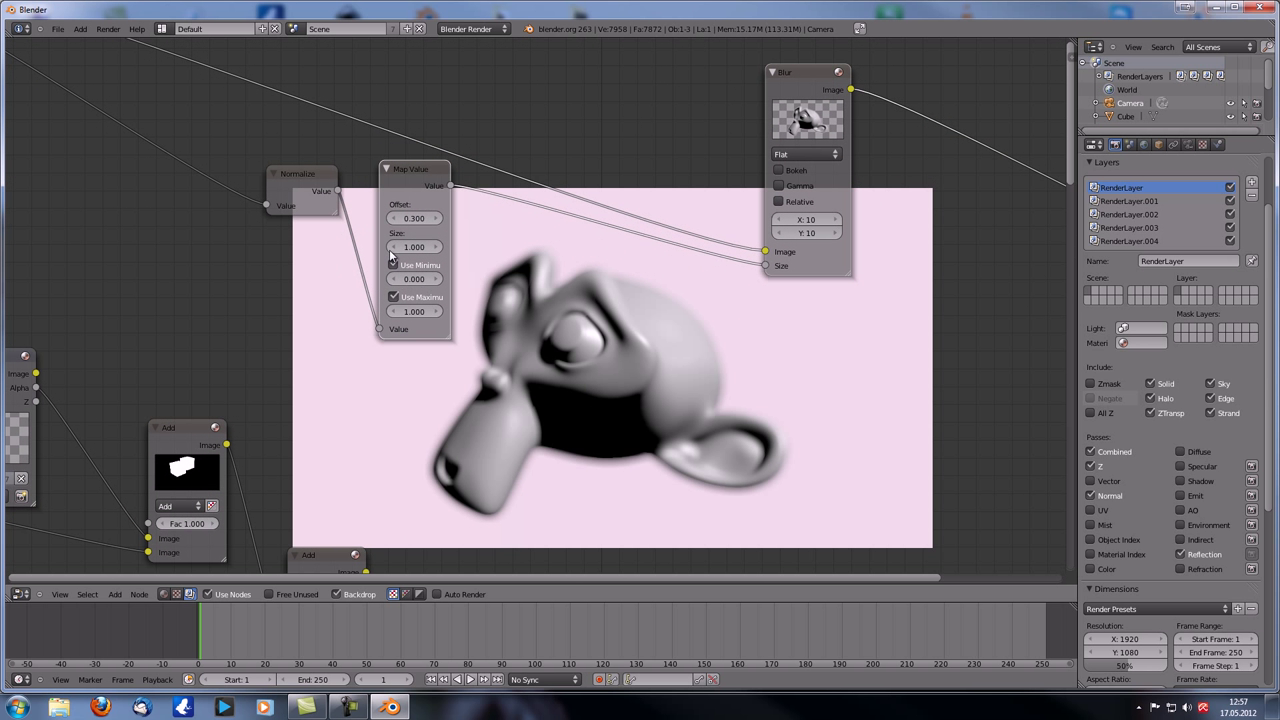
click(395, 218)
click(395, 218)
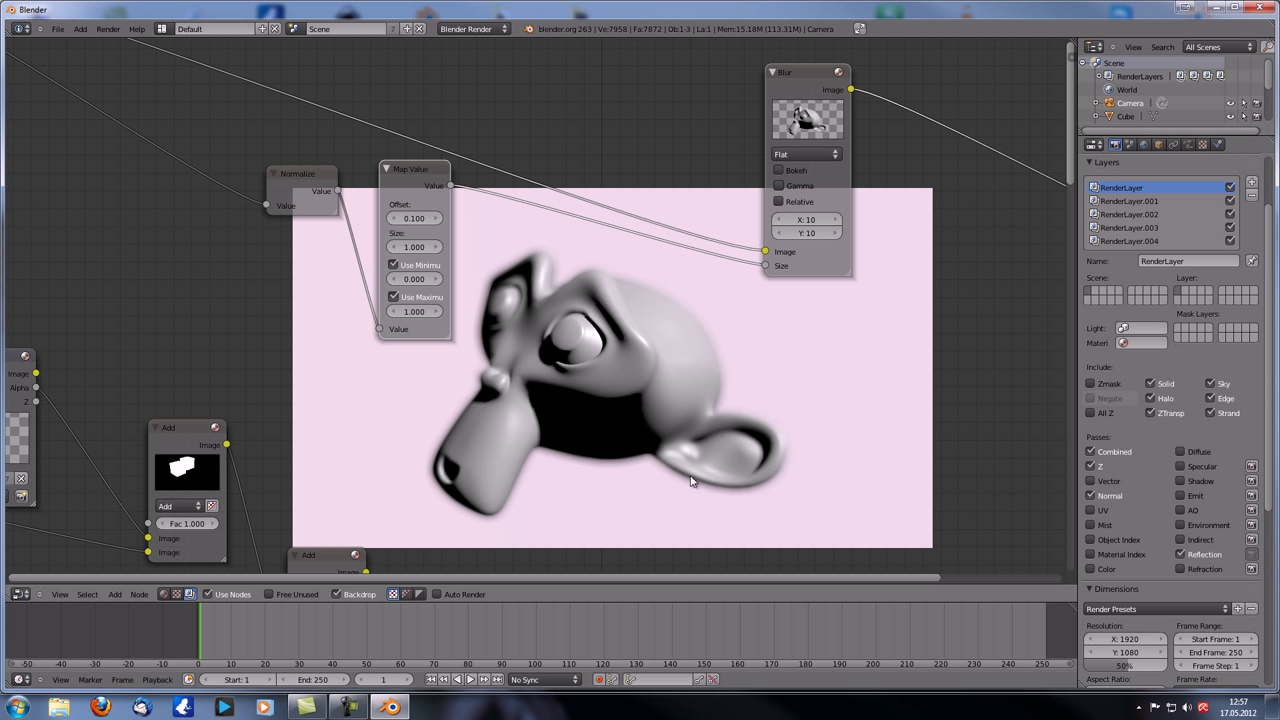
- Enlarge and reposition the backdrop to examine how the blur strength varies with depth across the monkey head
key(alt+v)
key(alt+v)
key(alt+v)
key(alt+v)
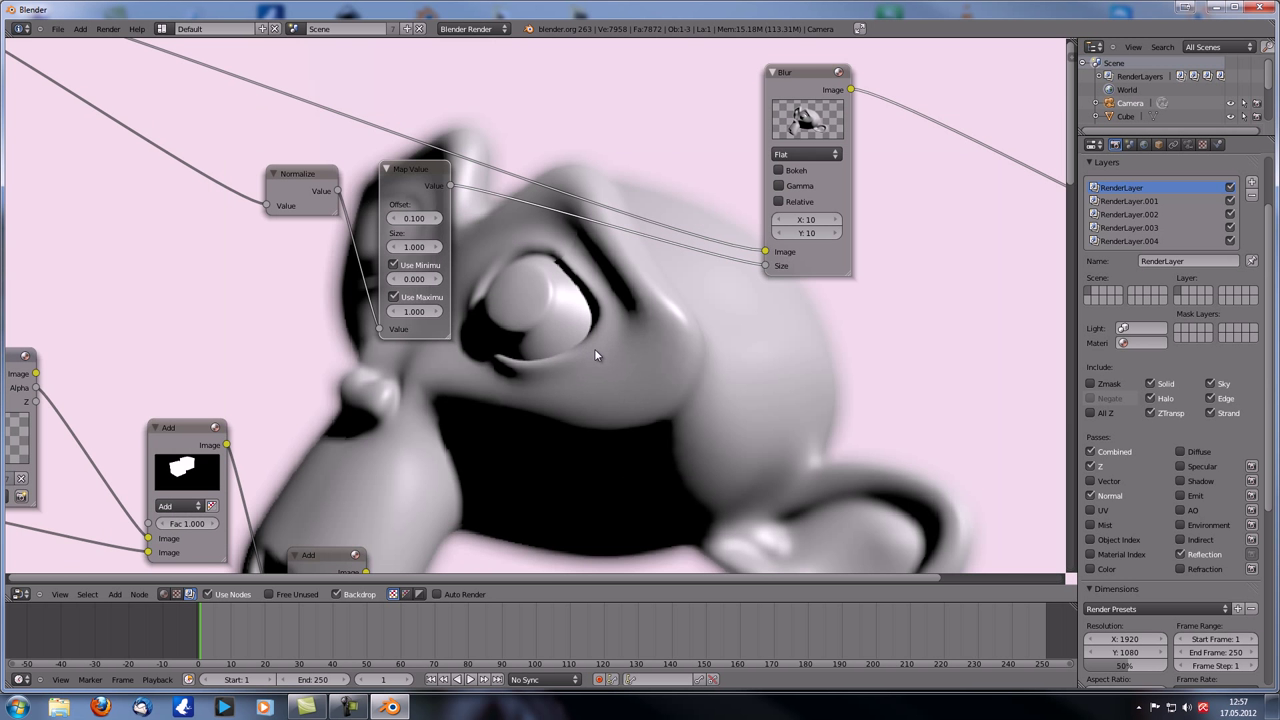
key(alt+v)
key(v)
key(v)
key(v)
alt+middle_drag(627, 366, 539, 372)
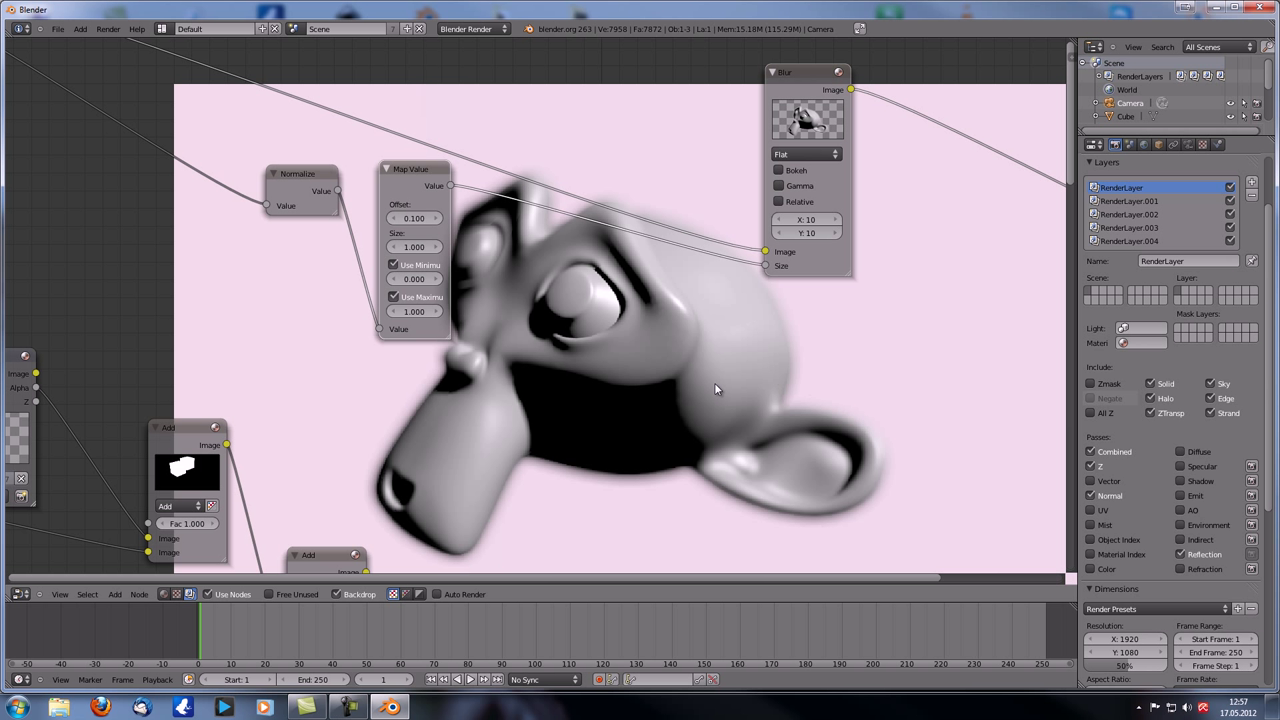
- Preview the Map Value depth mask on the backdrop, then return the preview to the Blur output
ctrl+shift+click(421, 178)
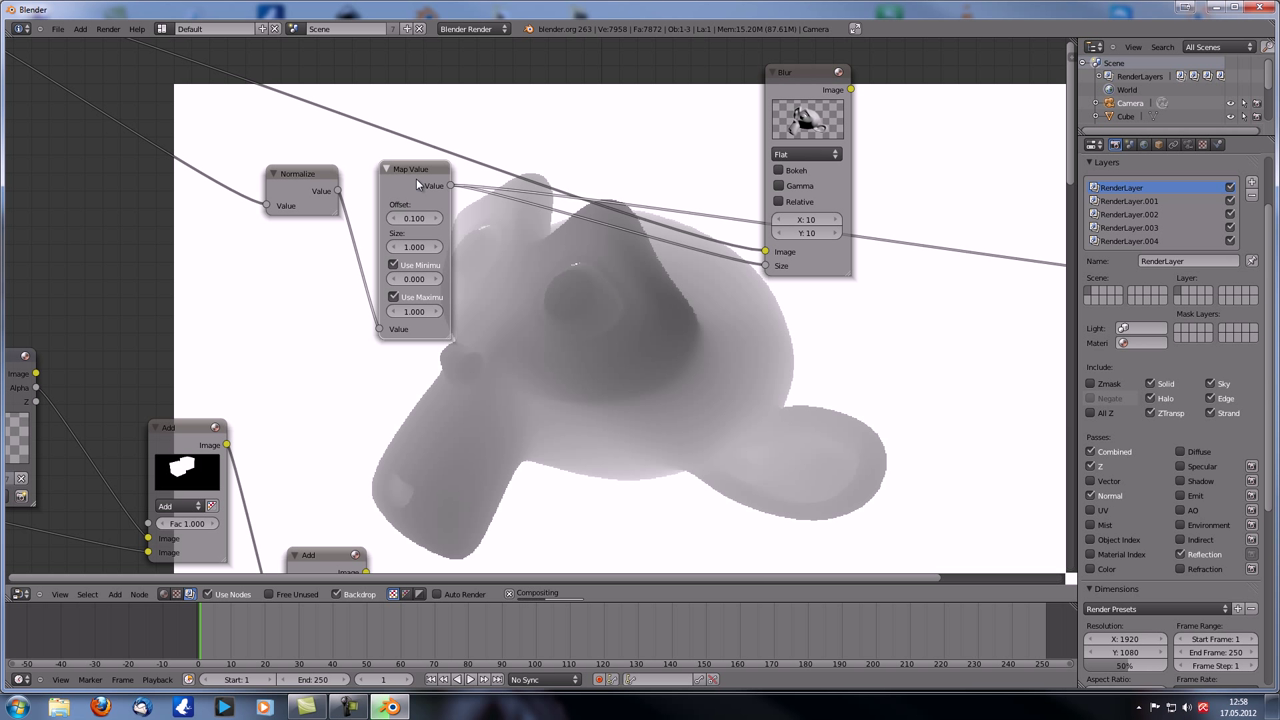
ctrl+shift+click(795, 76)
middle_drag(812, 310, 750, 313)
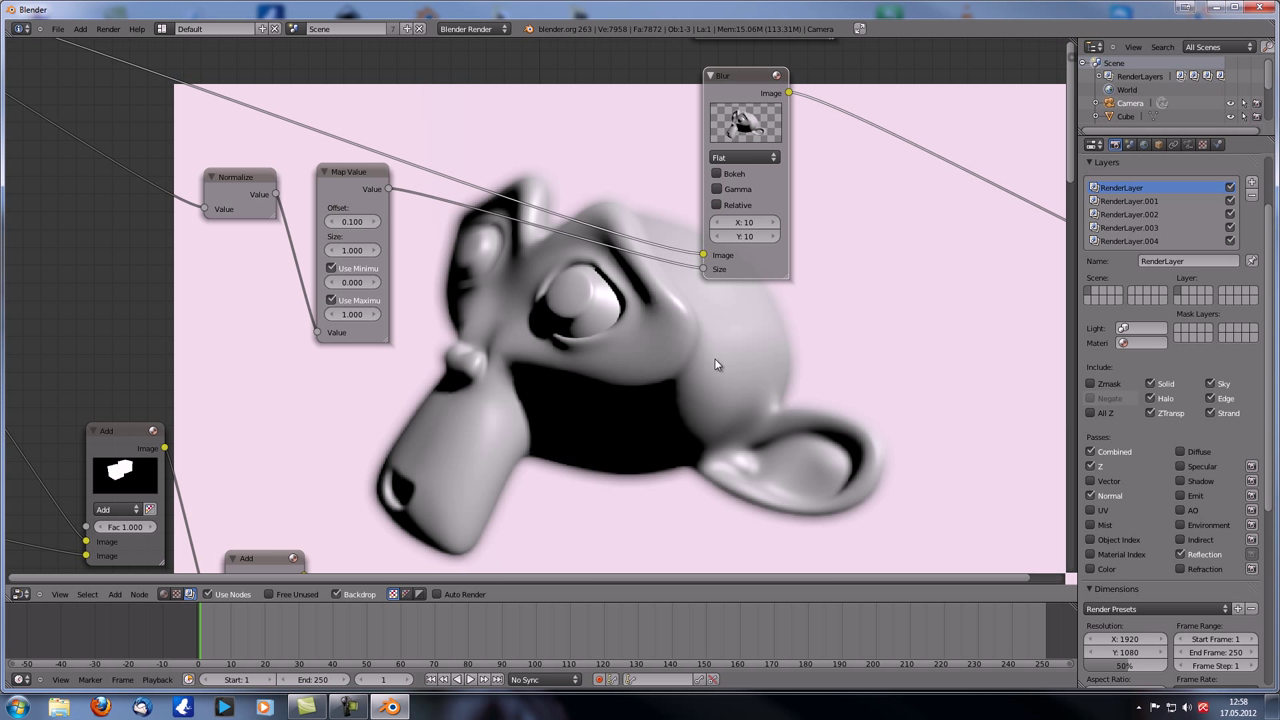
scroll(715, 364, down, 4)
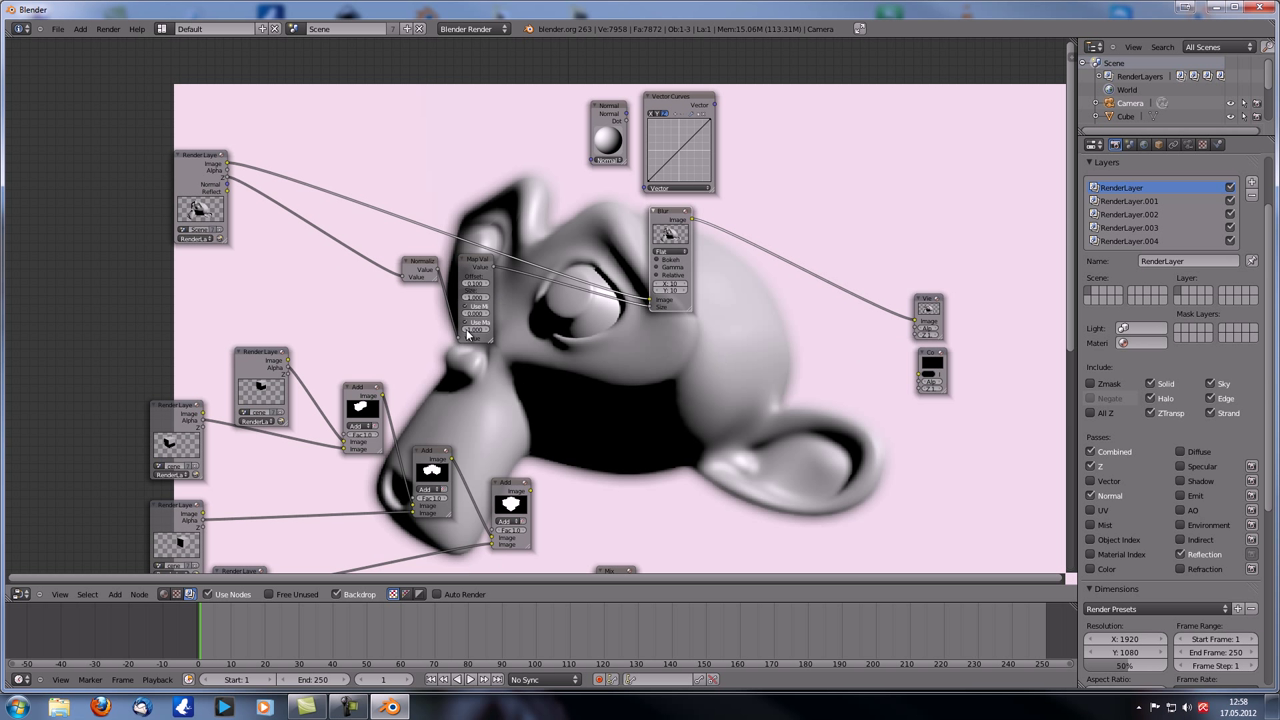
middle_drag(398, 466, 389, 417)
scroll(389, 417, down, 1)
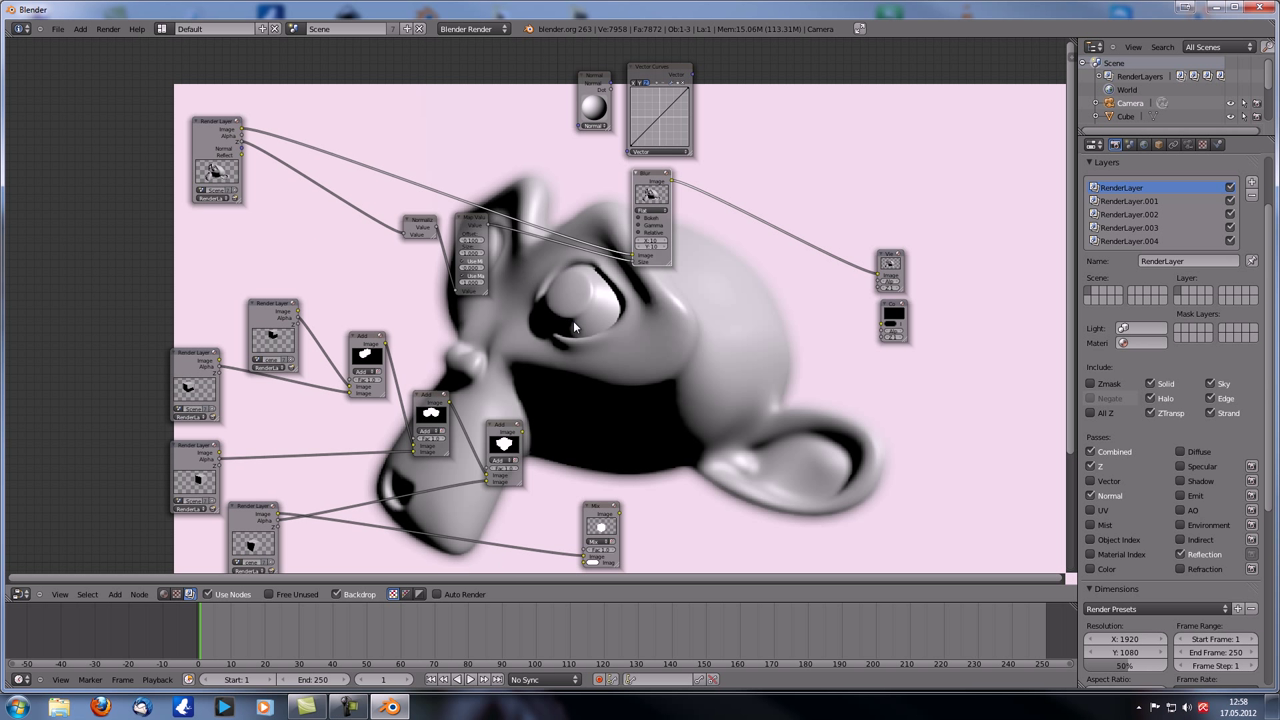
key(shift+a)
mouse_move(575, 324)
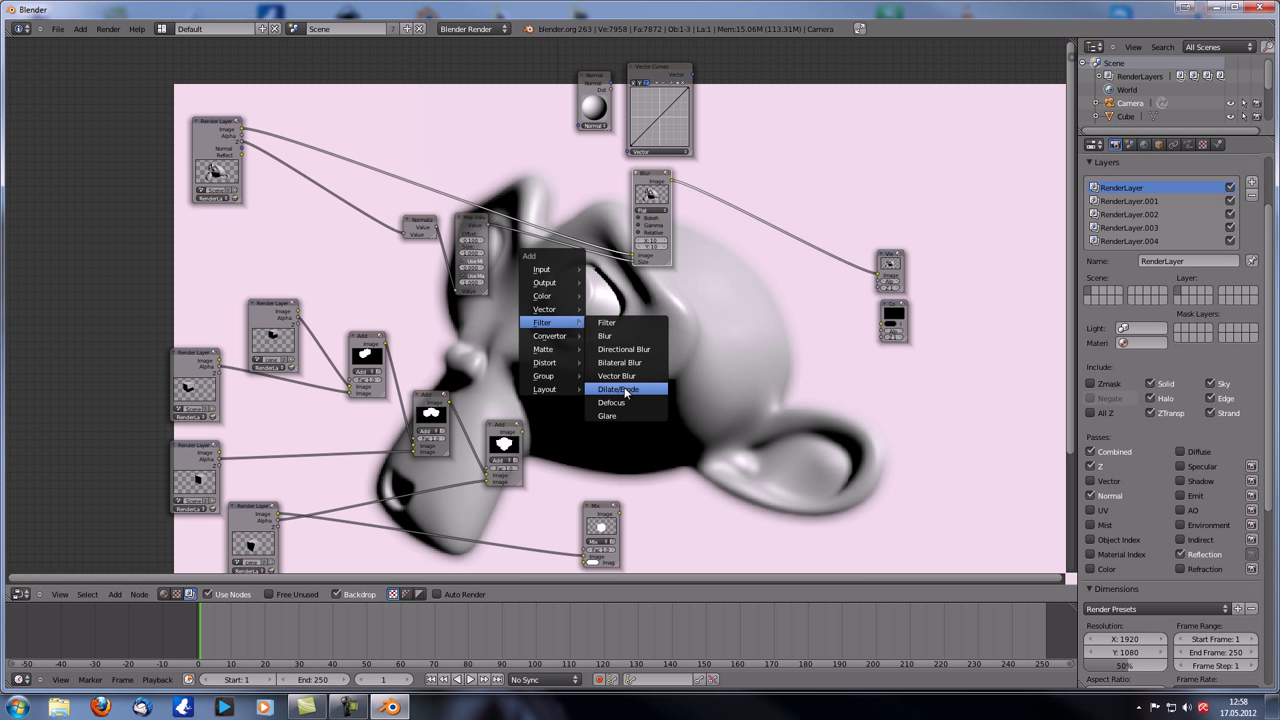
scroll(573, 335, up, 5)
middle_drag(573, 335, 581, 388)
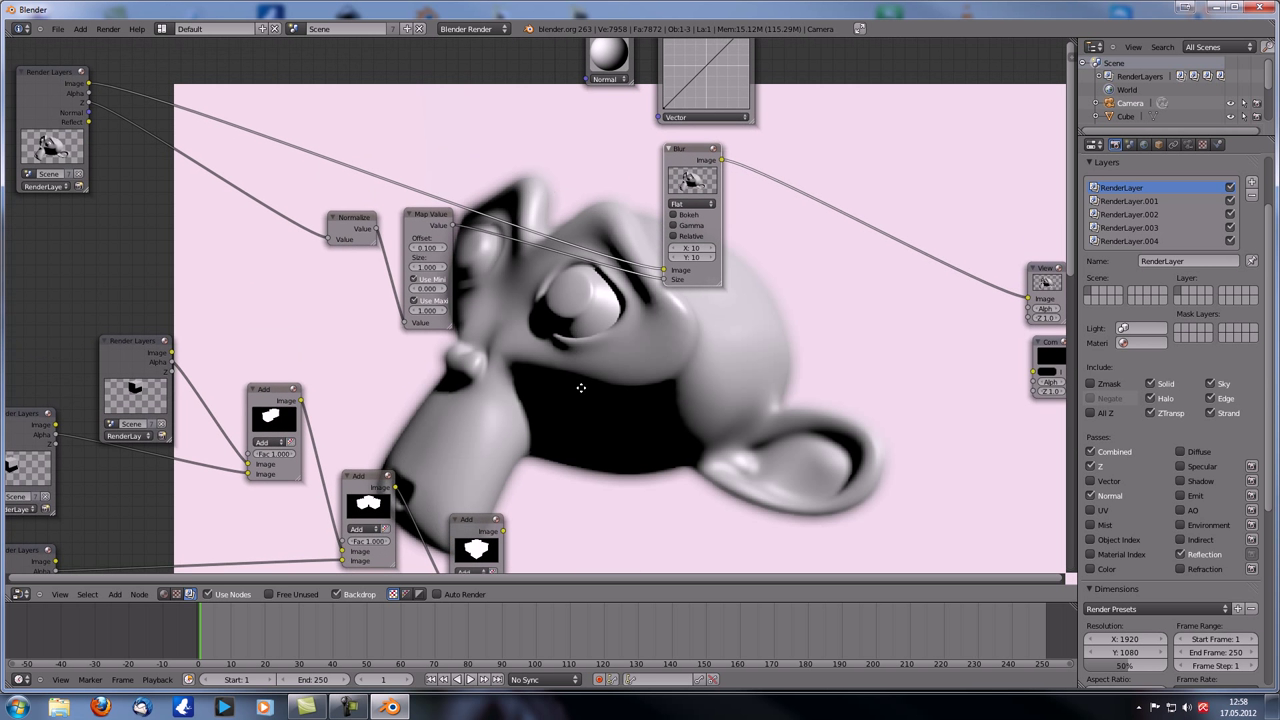
middle_drag(627, 340, 634, 367)
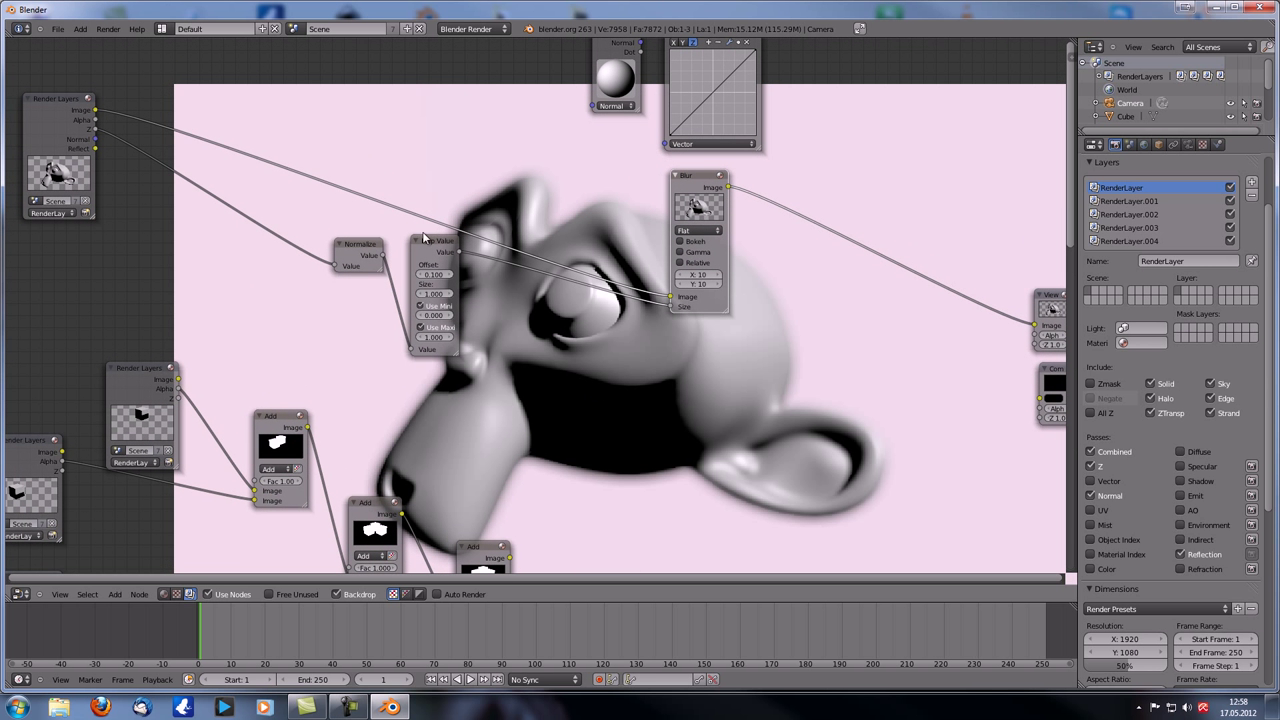
click(373, 249)
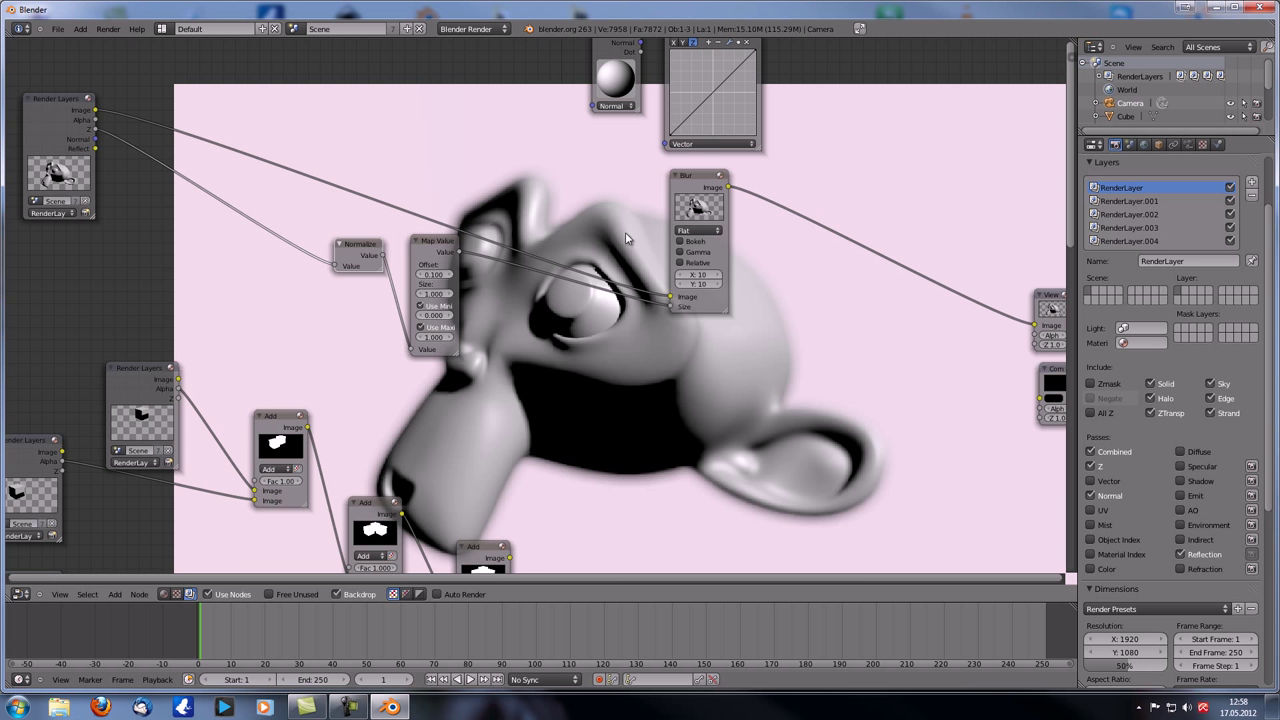
scroll(634, 366, down, 4)
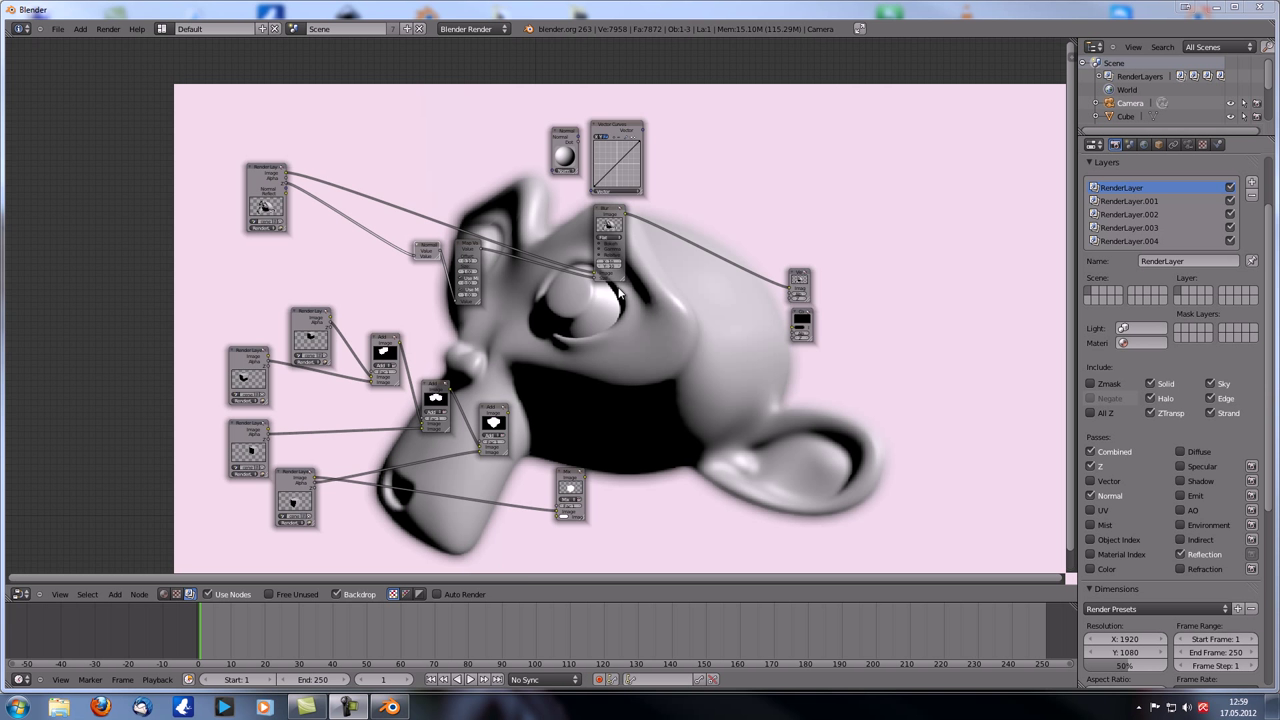
- Place the Normal and Vector Curves nodes side by side above the Normalize and Map Value nodes
scroll(620, 292, up, 3)
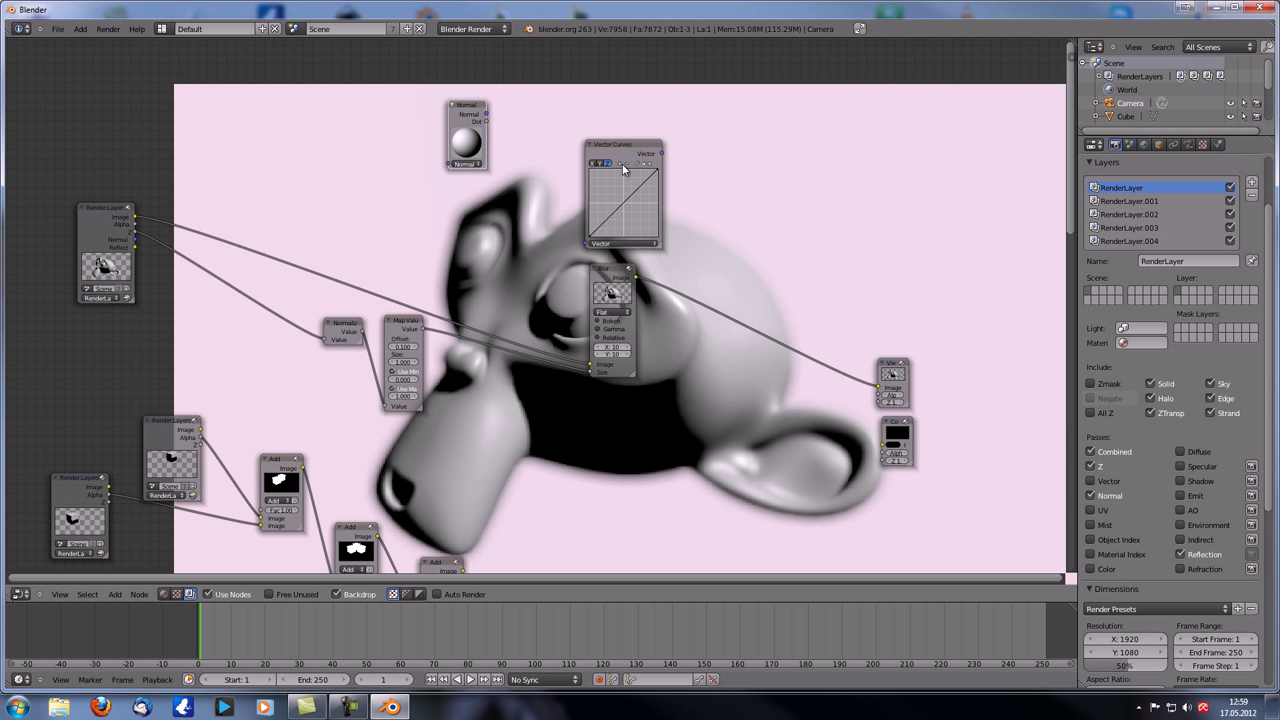
drag(457, 116, 433, 120)
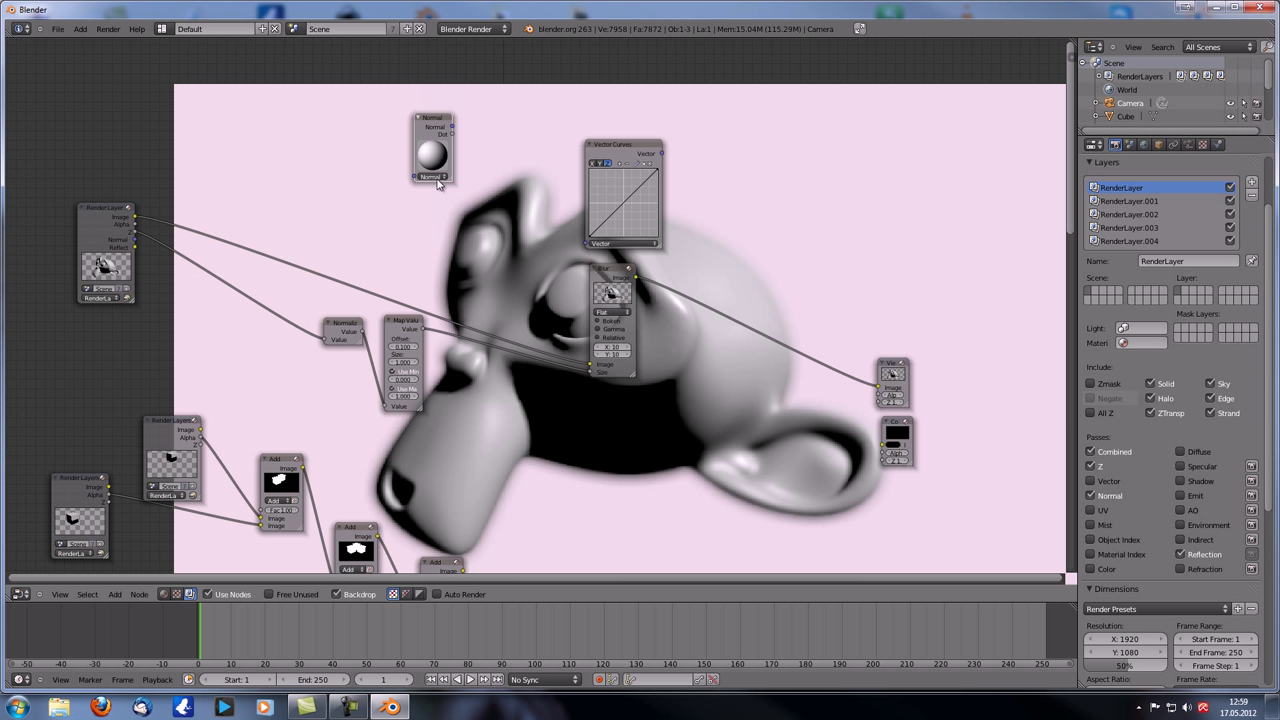
drag(600, 144, 472, 61)
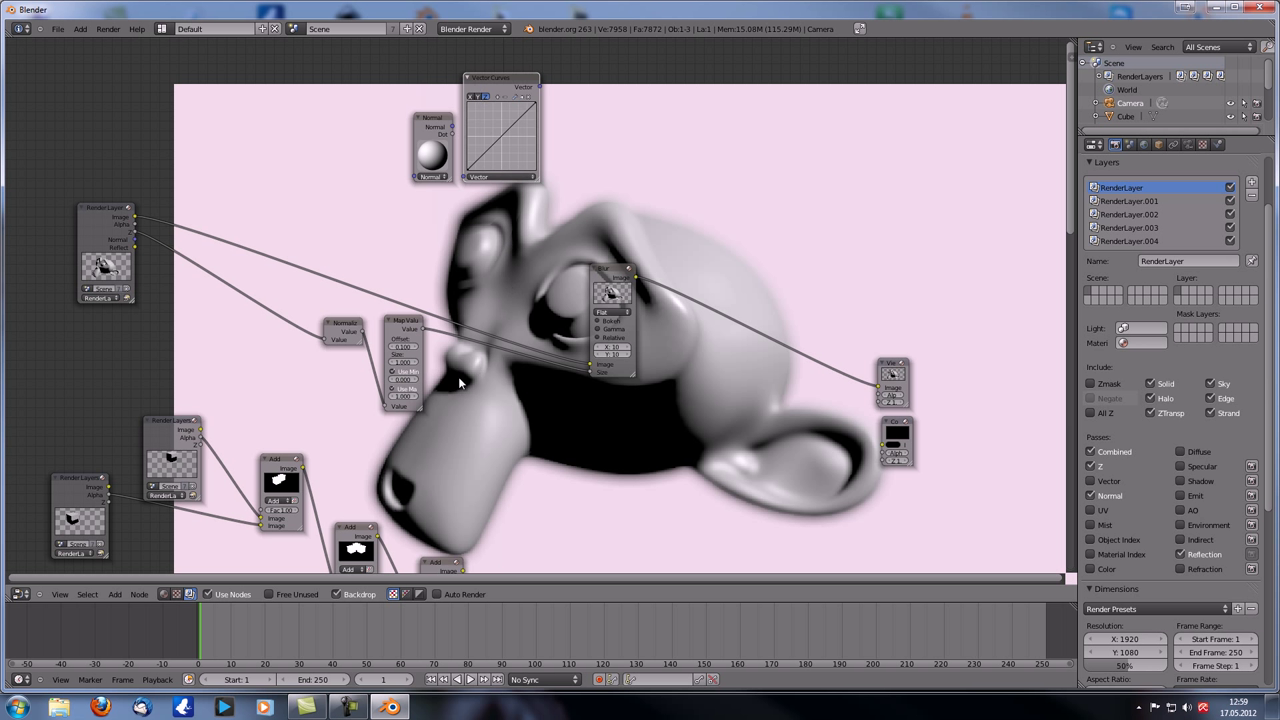
- Cut the links around Normalize and Map Value, set Normalize apart, and place Map Value beside the Vector Curves node
ctrl+drag(287, 308, 288, 355)
mouse_move(364, 328)
ctrl+mouse_down()
mouse_move(362, 392)
mouse_move(631, 140)
mouse_move(580, 167)
ctrl+mouse_up()
ctrl+drag(446, 325, 442, 349)
drag(571, 163, 708, 172)
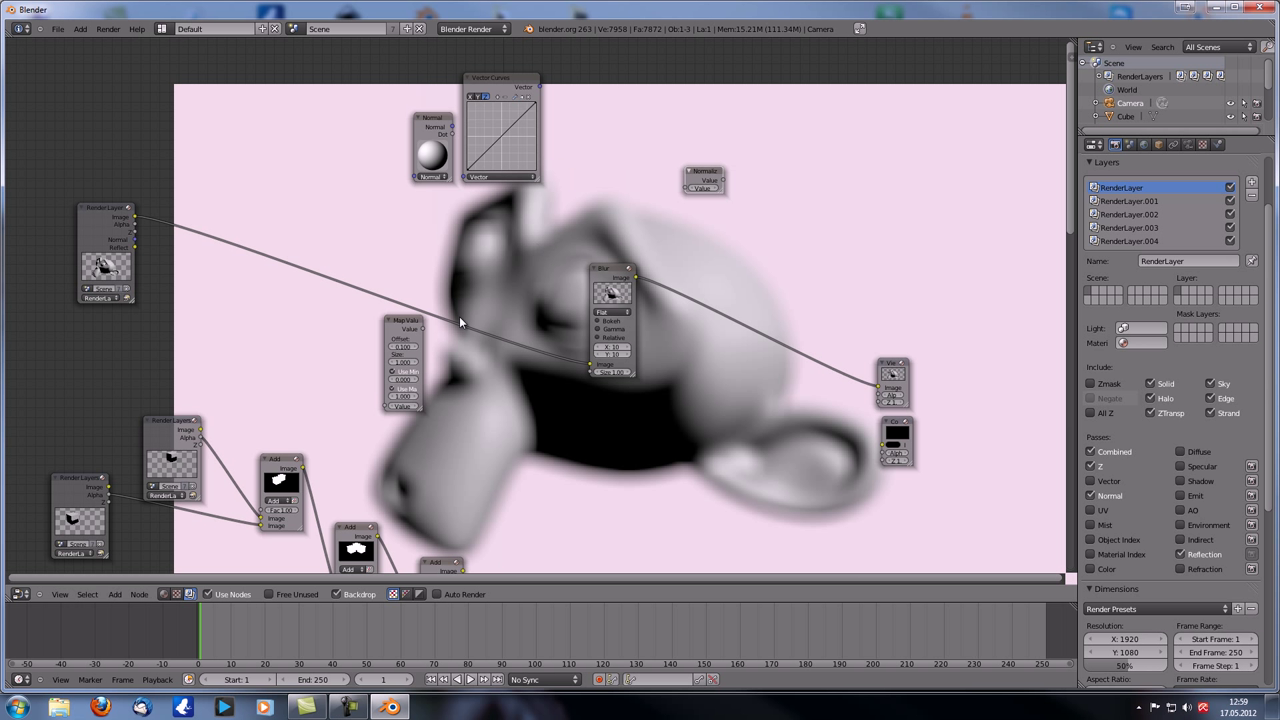
drag(406, 331, 572, 96)
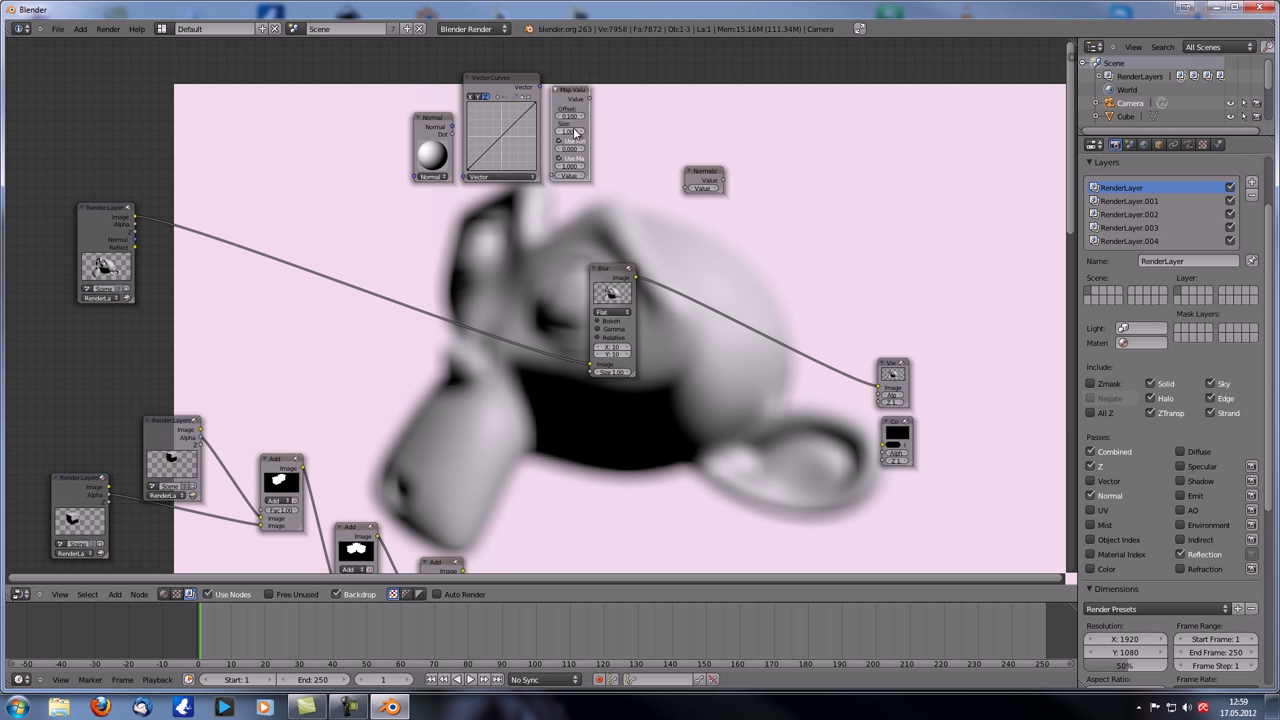
- Line up the Normal, Vector Curves and Map Value nodes in a spaced row above the Blur node
scroll(568, 212, up, 2)
middle_drag(568, 212, 610, 252)
drag(410, 128, 352, 130)
drag(476, 73, 413, 76)
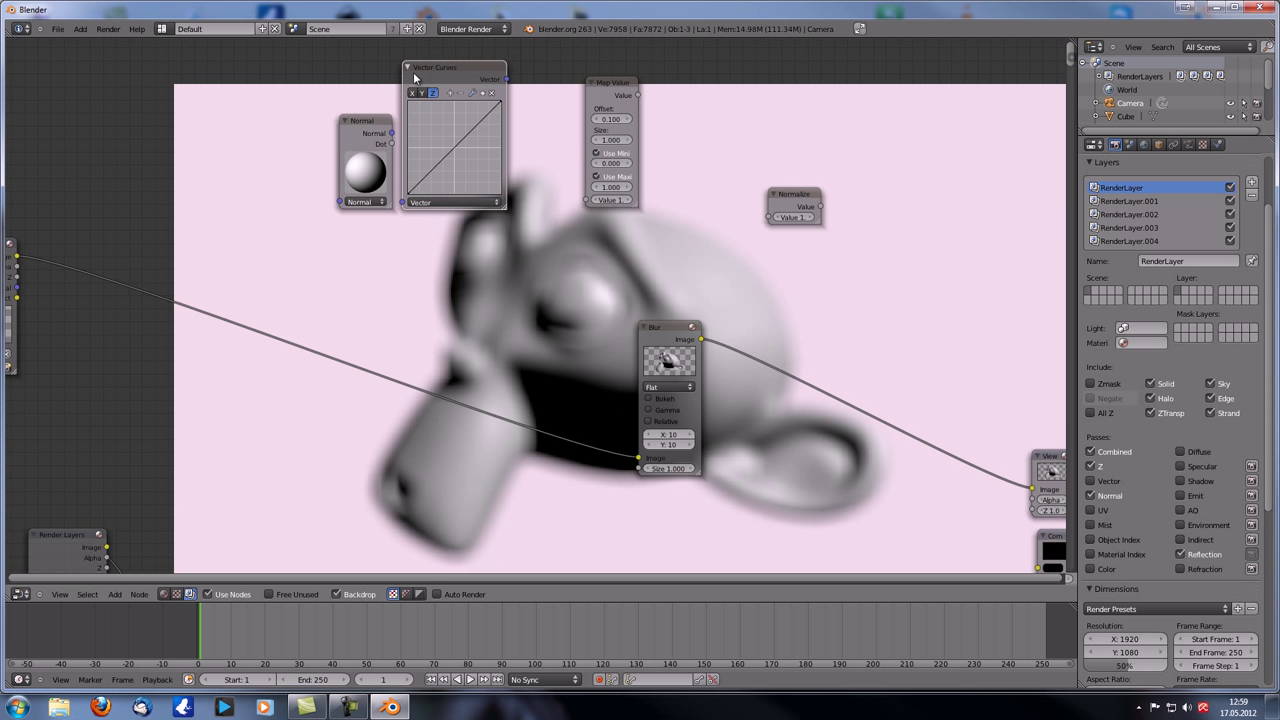
drag(588, 84, 562, 88)
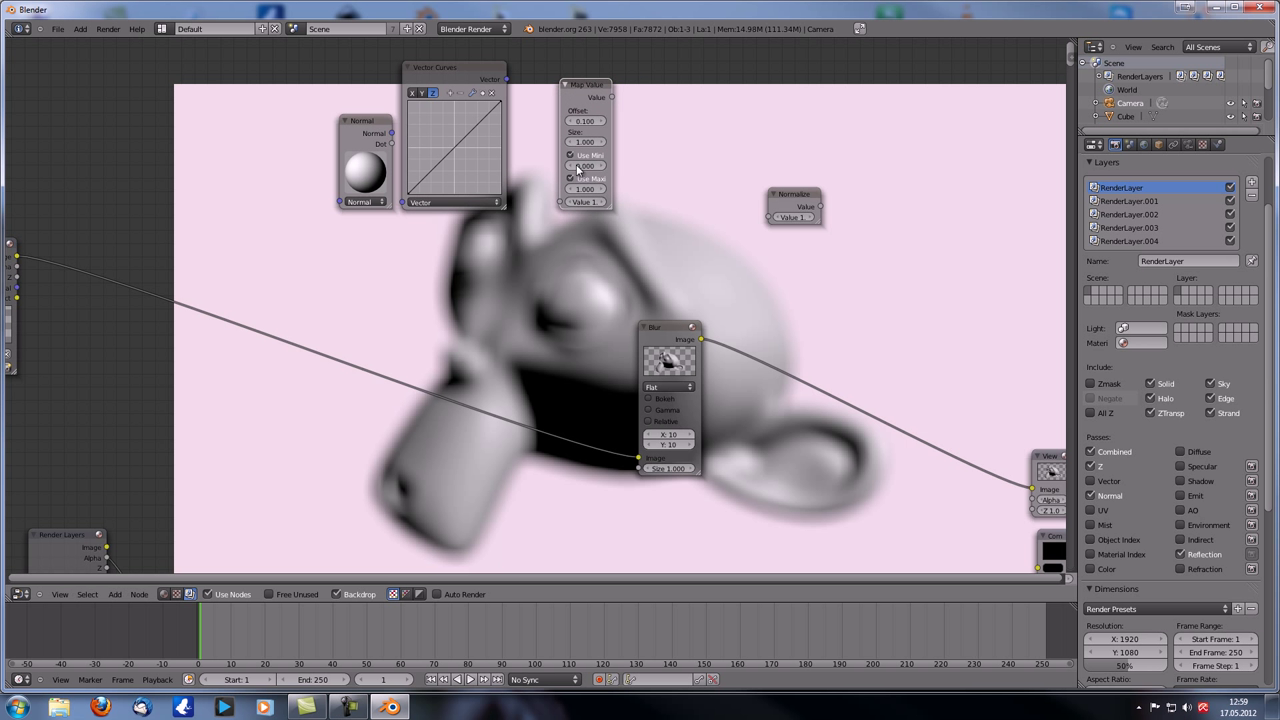
- Delete the Blur node while keeping the Render Layers image connected to the Viewer
scroll(642, 265, down, 2)
middle_drag(642, 265, 688, 264)
click(711, 281)
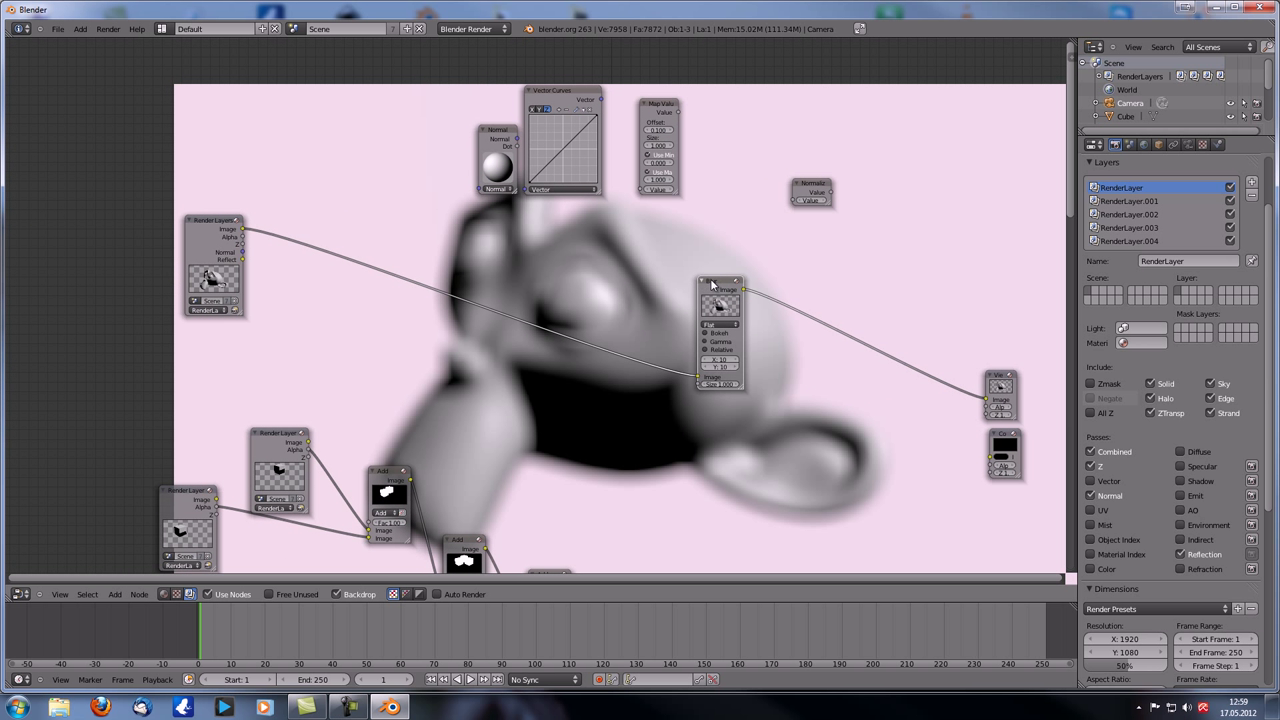
key(ctrl+x)
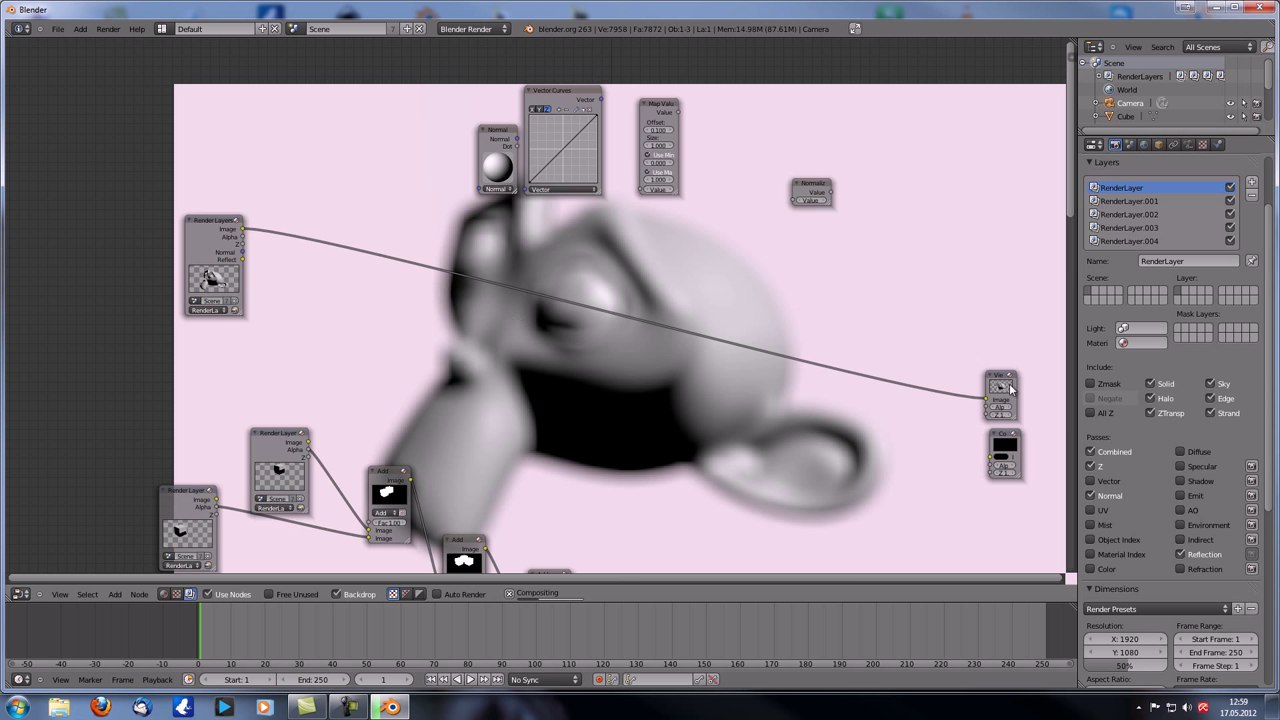
- Add an RGB Curves node and drop it into the link between the Render Layers image and the Viewer
scroll(643, 389, down, 3)
middle_drag(643, 391, 665, 382)
key(shift+a)
mouse_move(591, 376)
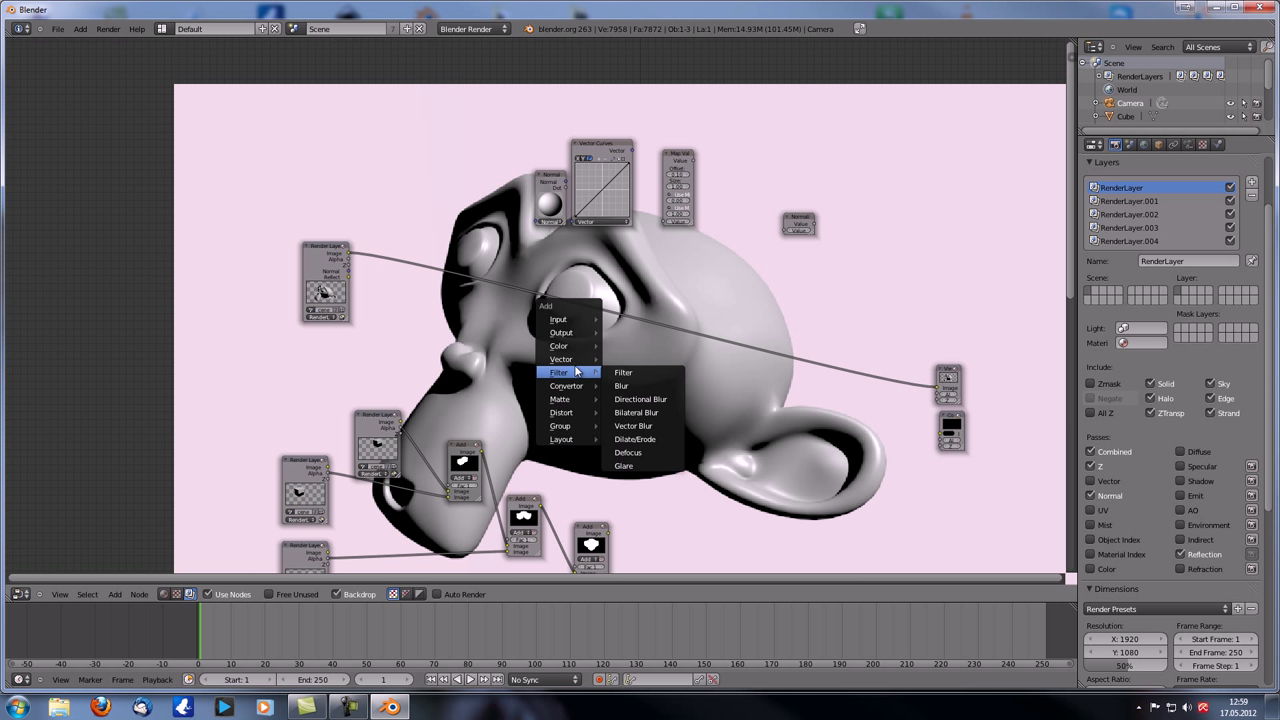
mouse_move(571, 352)
click(635, 347)
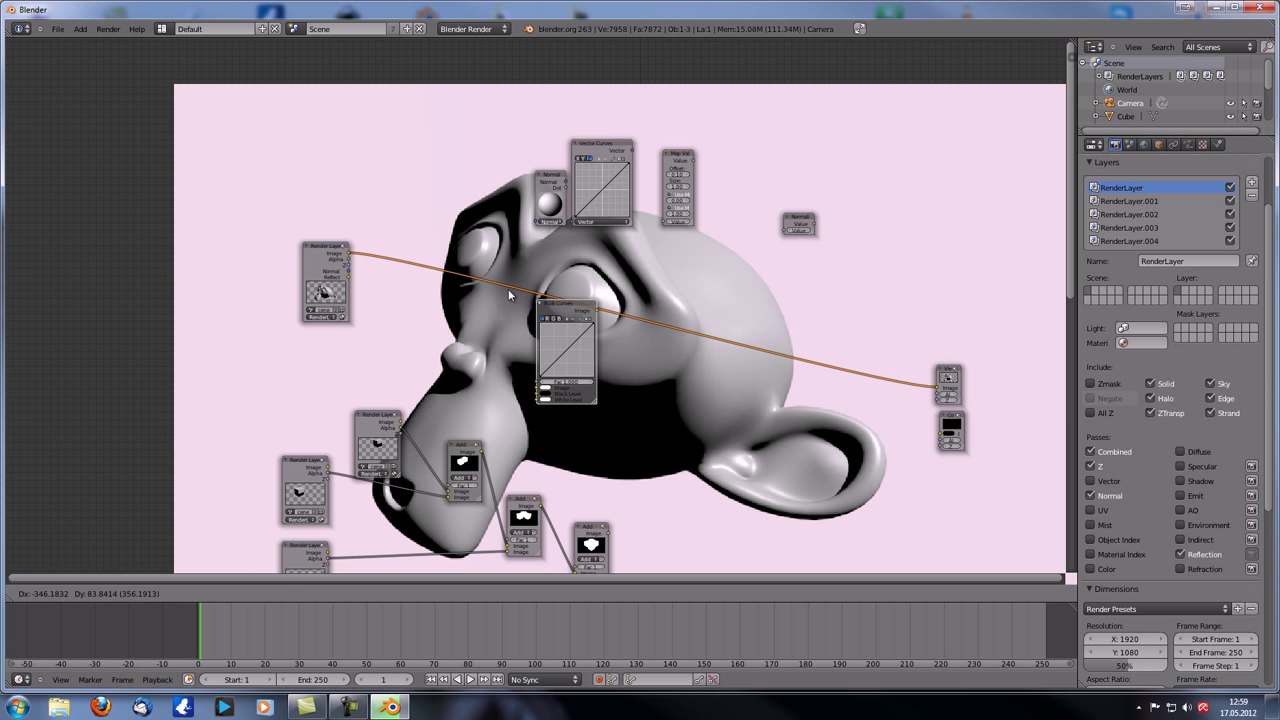
click(460, 310)
scroll(456, 287, up, 3)
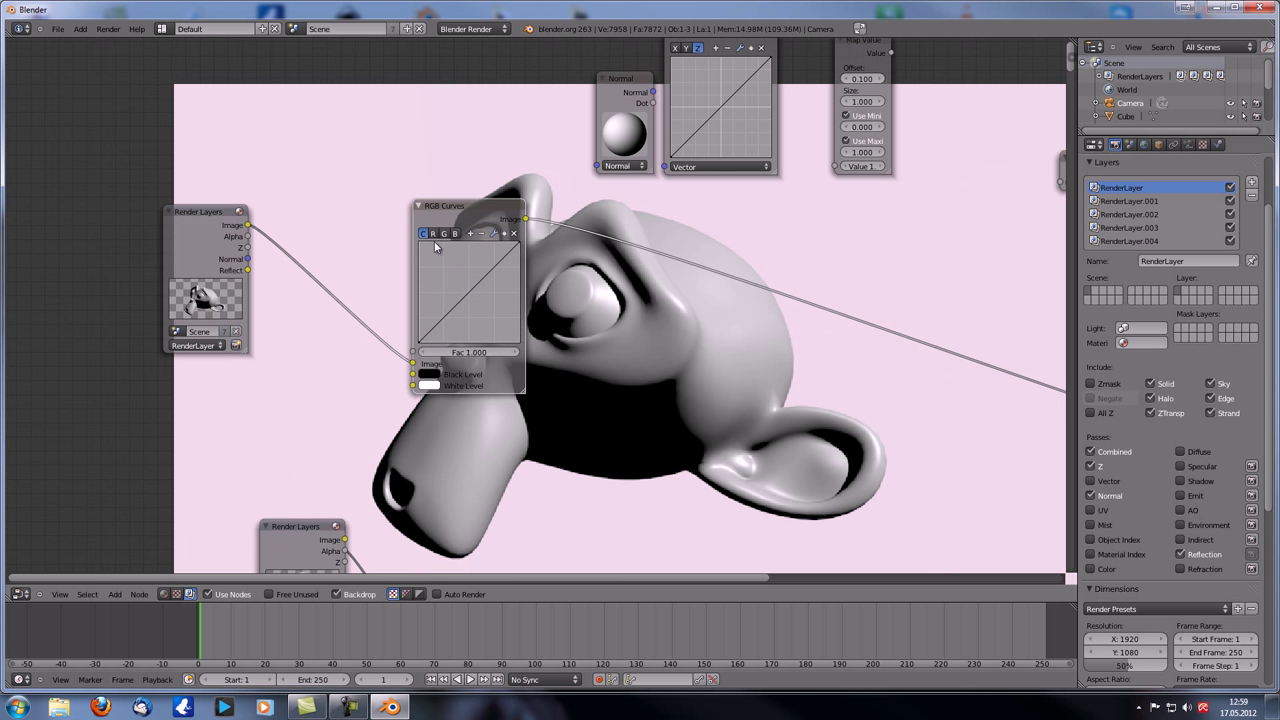
- Bend the channel curves of the RGB Curves node upward, including the blue one, to tint the image pink
mouse_move(467, 285)
mouse_down()
mouse_move(454, 286)
mouse_move(453, 250)
mouse_move(462, 280)
mouse_up()
click(444, 233)
click(455, 233)
scroll(486, 370, down, 2)
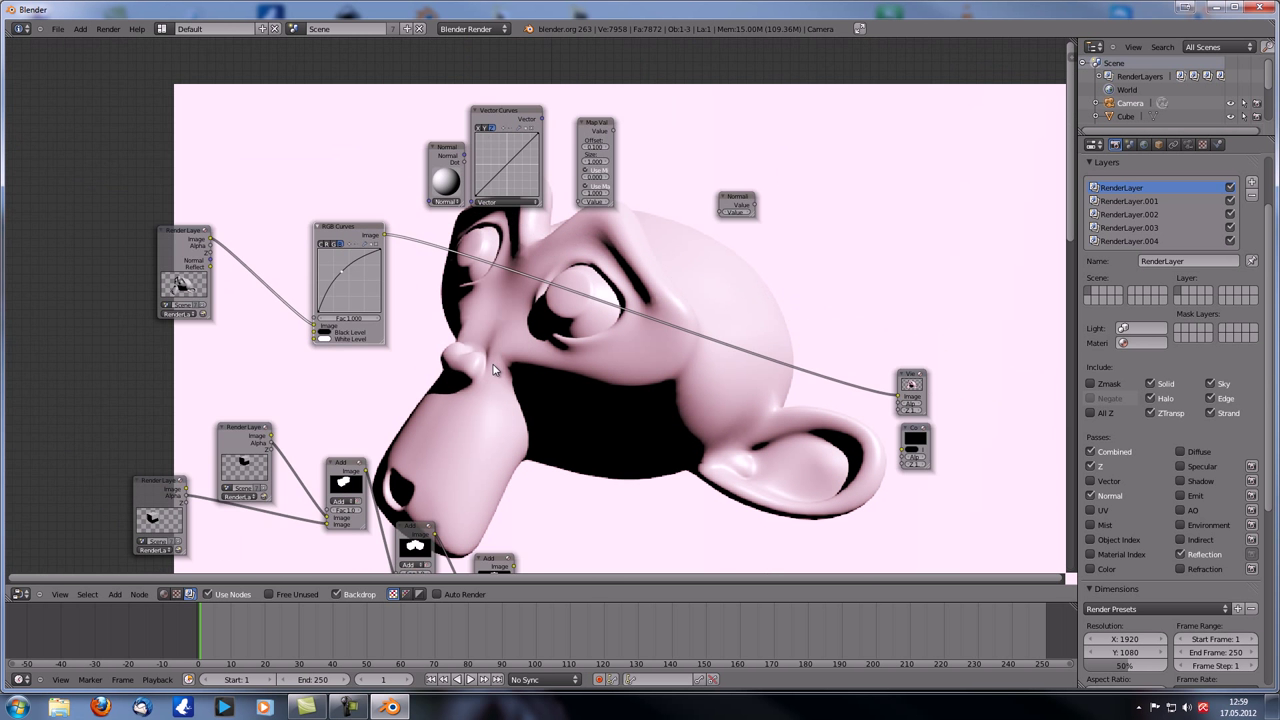
scroll(394, 311, up, 7)
middle_drag(571, 325, 509, 304)
scroll(509, 304, down, 3)
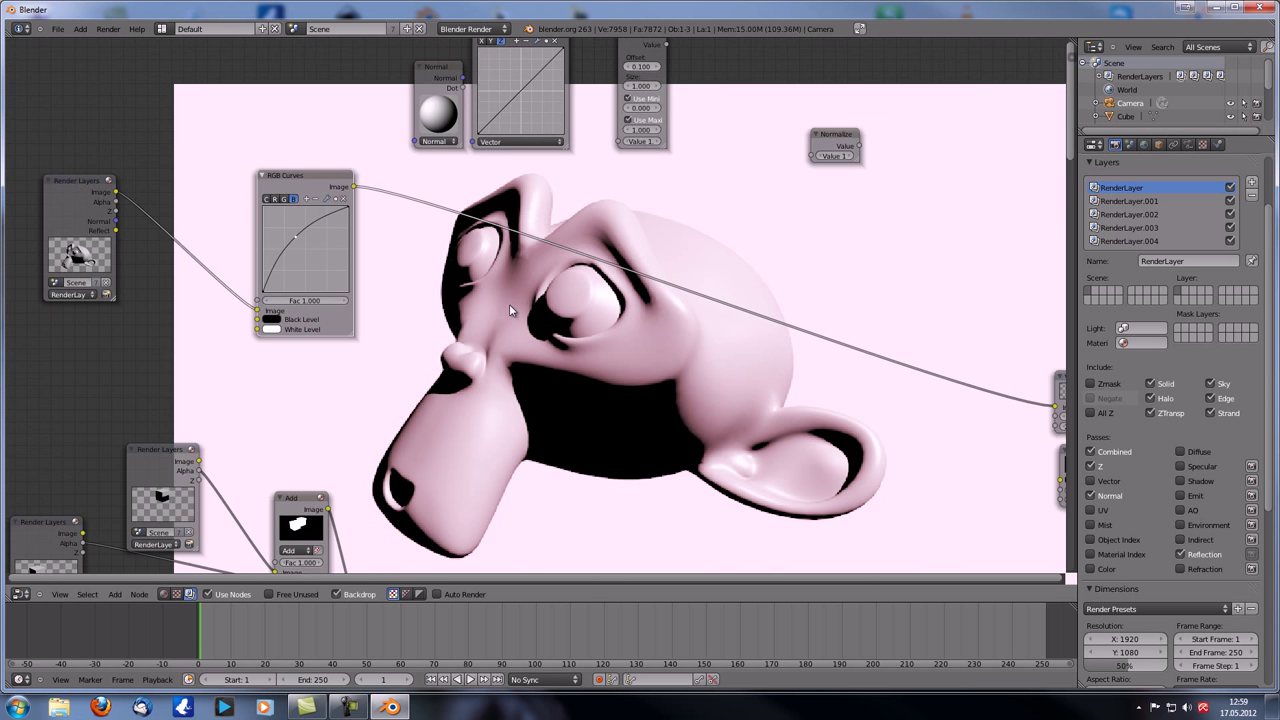
scroll(559, 208, down, 3)
scroll(559, 212, up, 1)
scroll(538, 305, up, 2)
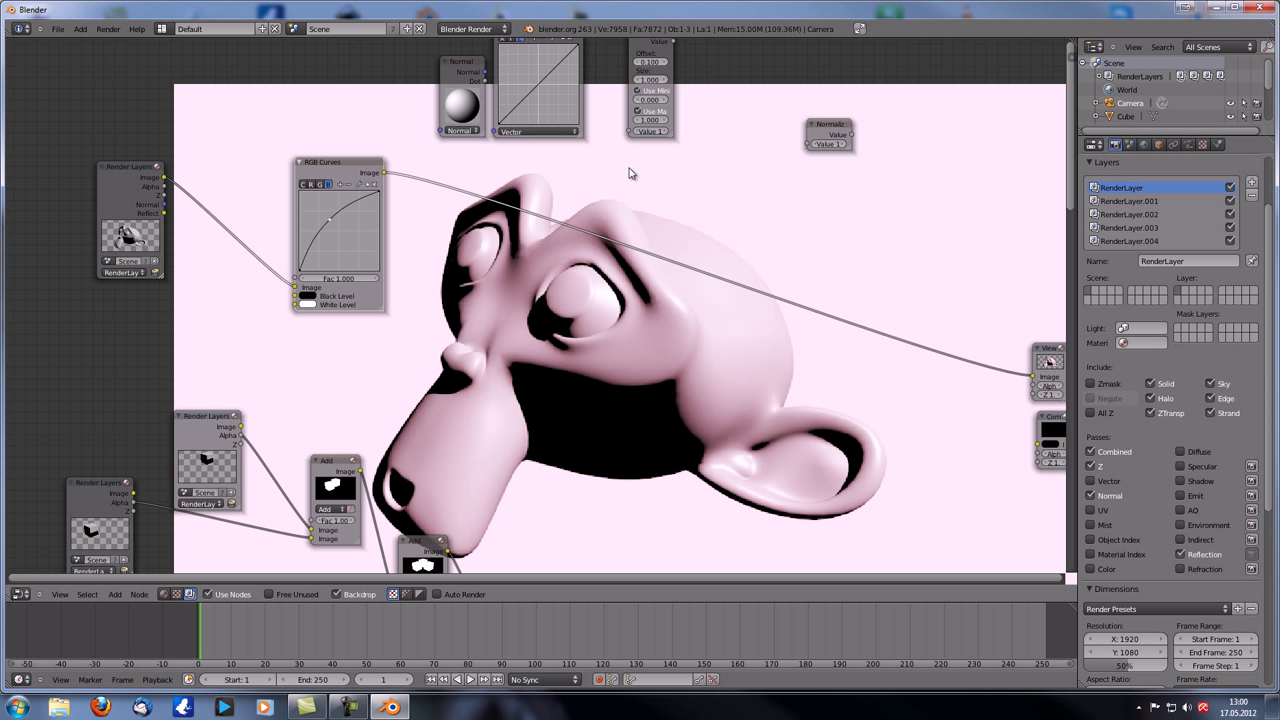
- Reset the Map Value offset to 0.000 and insert the node into the link between RGB Curves and the Viewer
middle_drag(647, 98, 636, 140)
drag(643, 78, 651, 92)
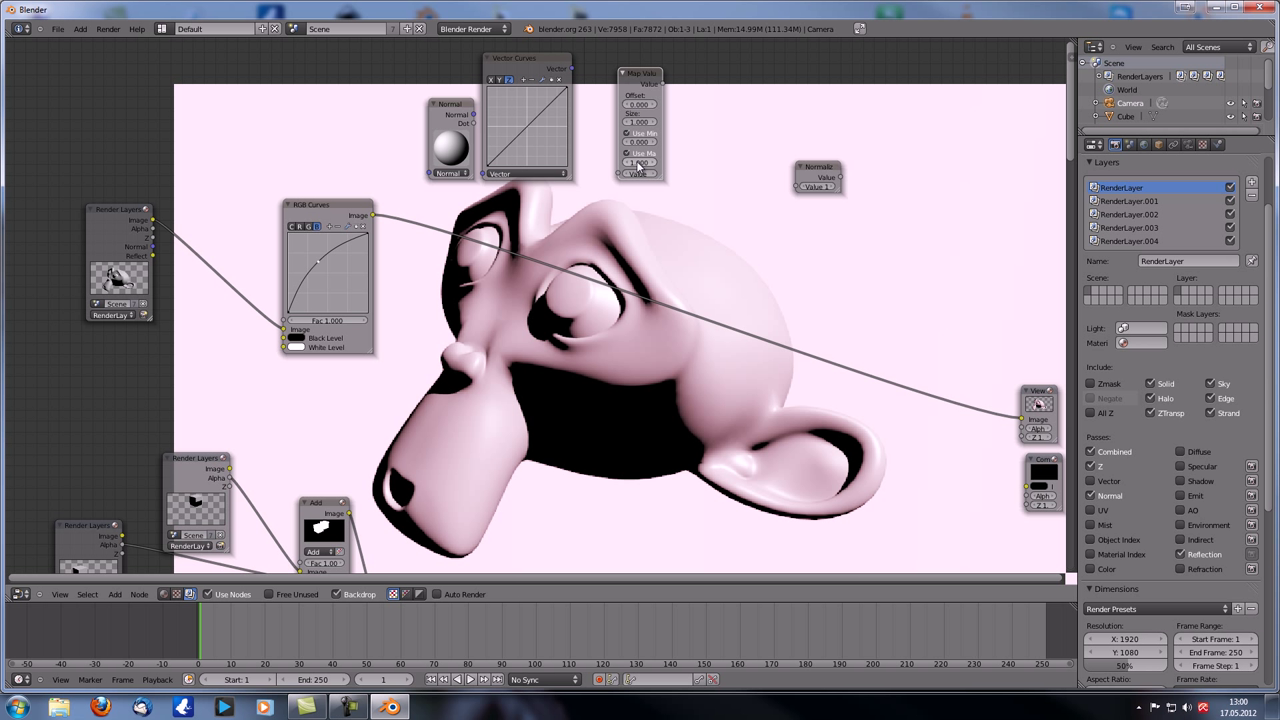
drag(622, 198, 604, 232)
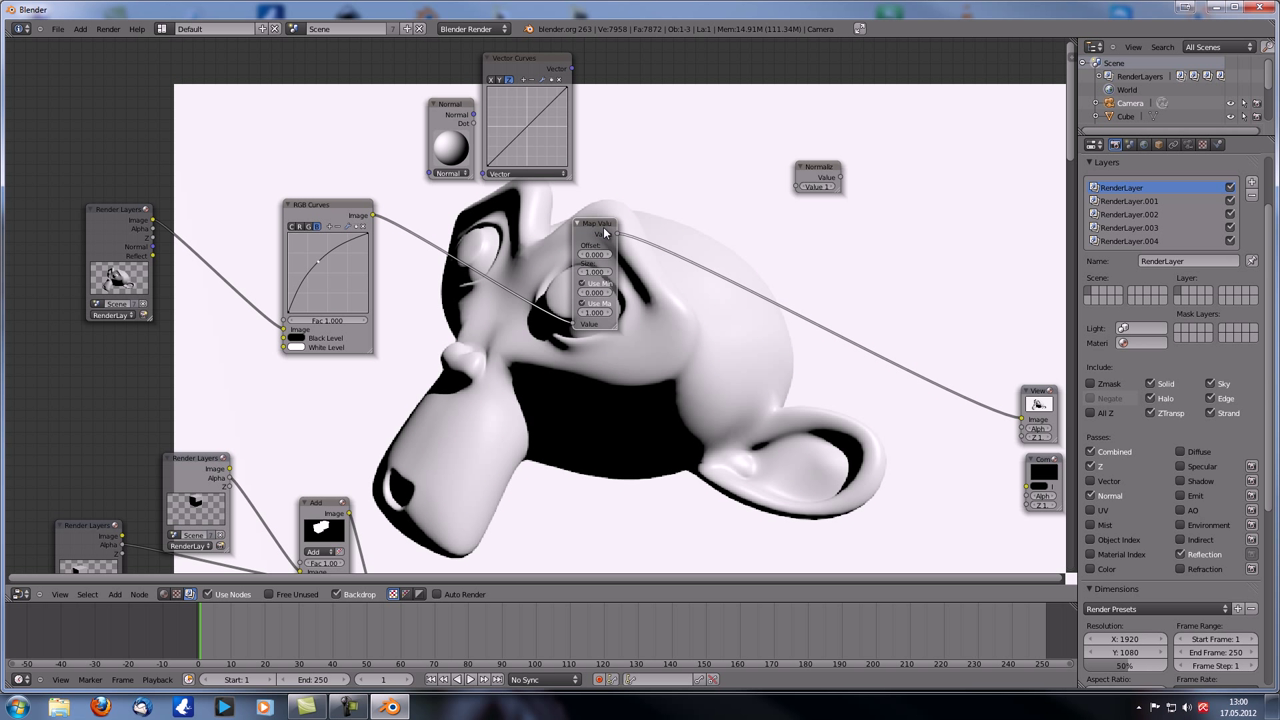
drag(596, 225, 595, 206)
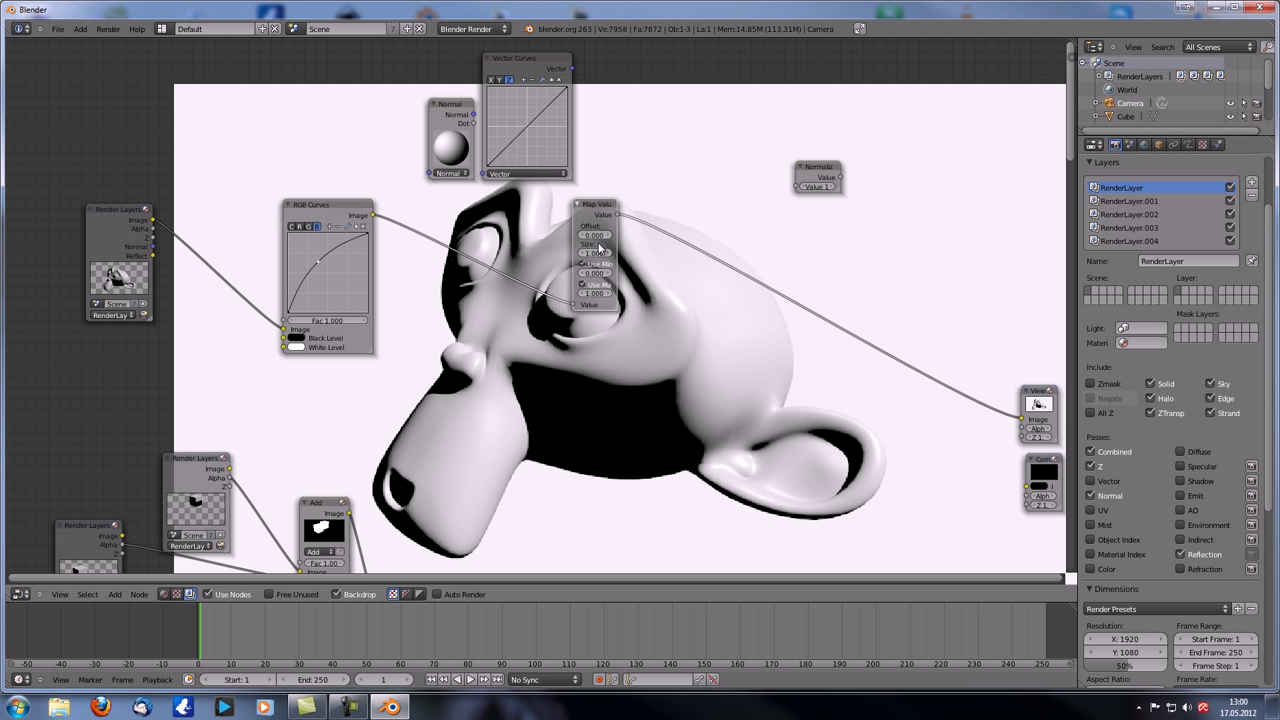
- Insert a Separate RGBA node between RGB Curves and Map Value, and move Map Value farther away to make room
middle_drag(575, 336, 597, 291)
scroll(597, 291, up, 2)
key(shift+a)
mouse_move(577, 370)
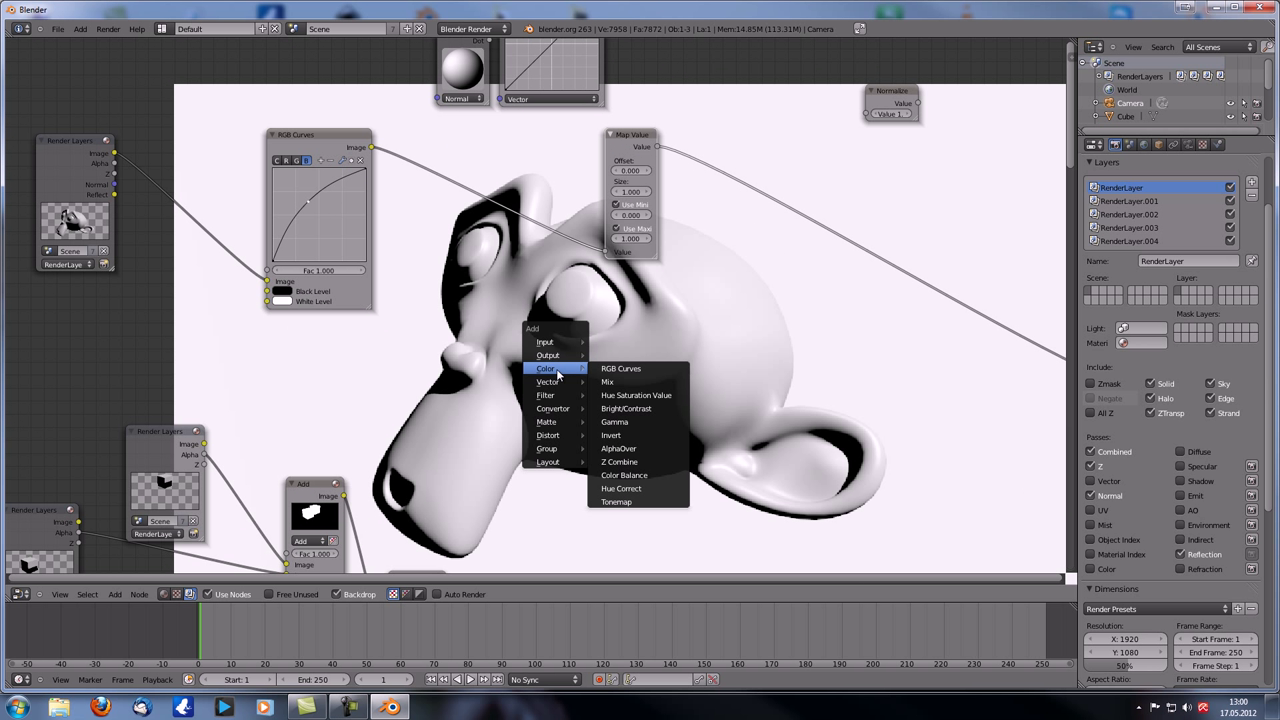
mouse_move(560, 414)
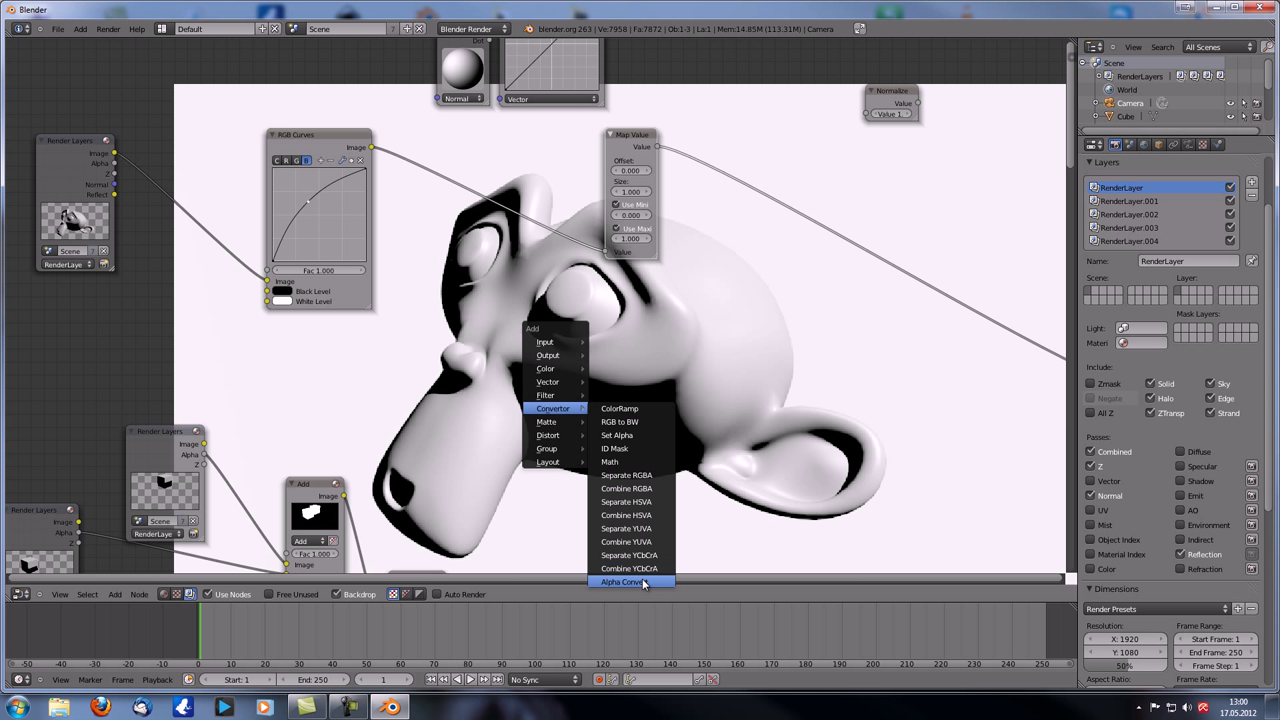
click(642, 478)
click(520, 235)
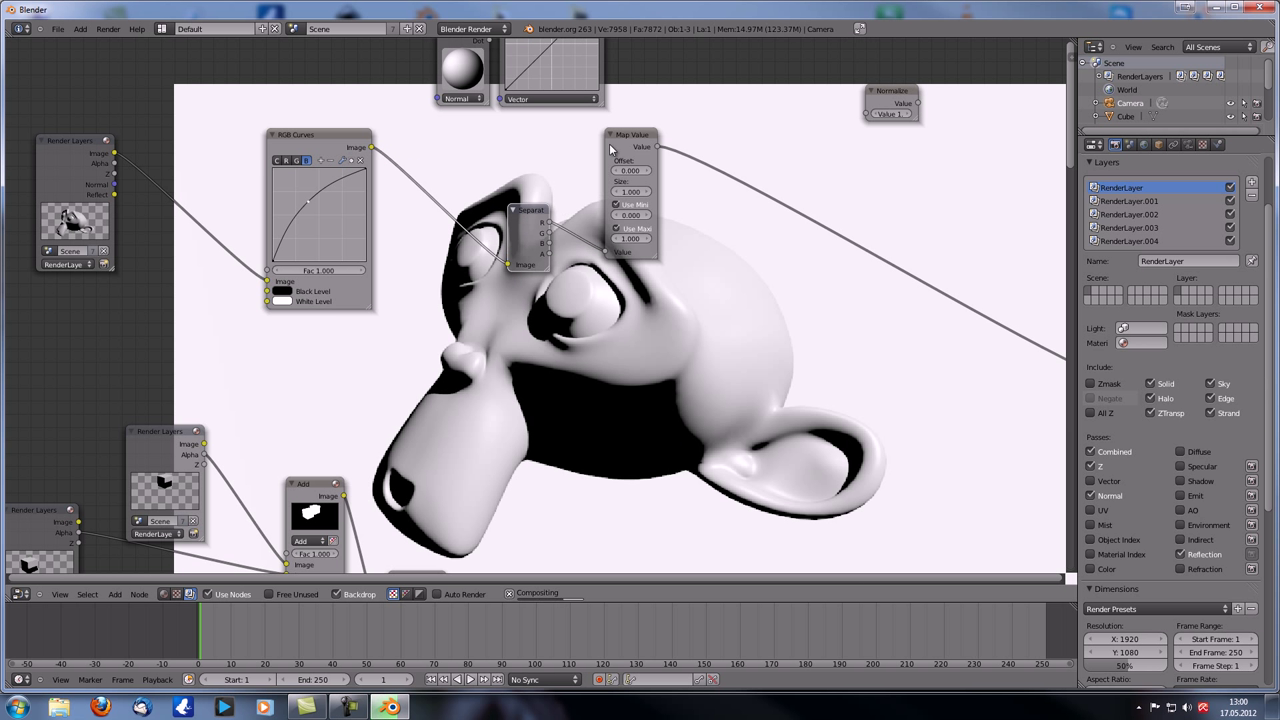
drag(628, 147, 666, 115)
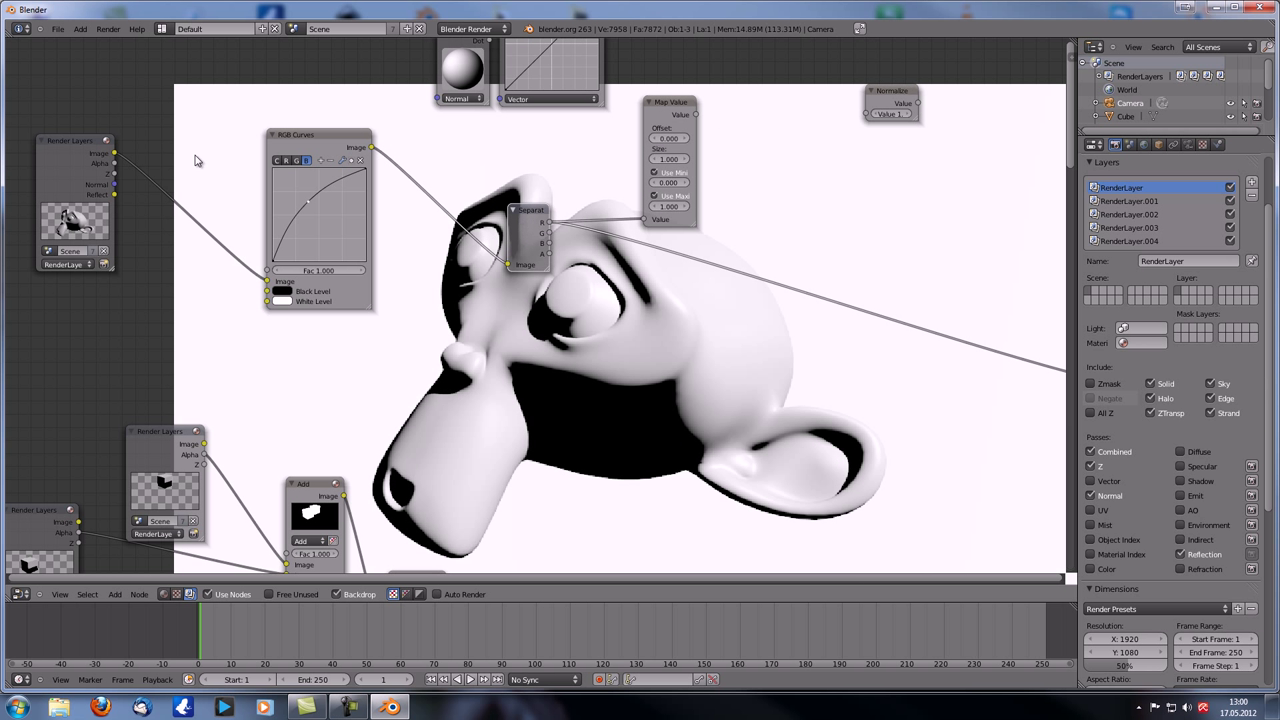
- Cycle the Viewer through the R, G, B and A outputs of the Separate RGBA node and back to R
middle_drag(590, 392, 447, 379)
scroll(420, 388, down, 3)
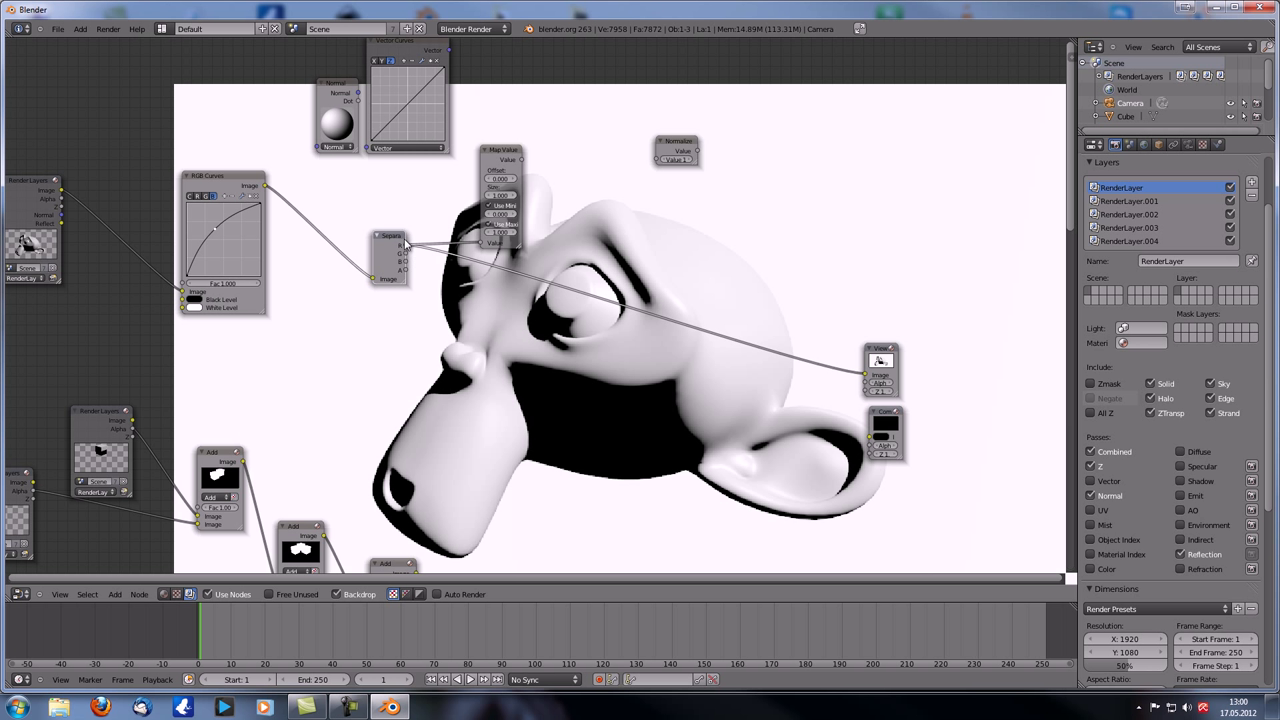
ctrl+shift+click(392, 249)
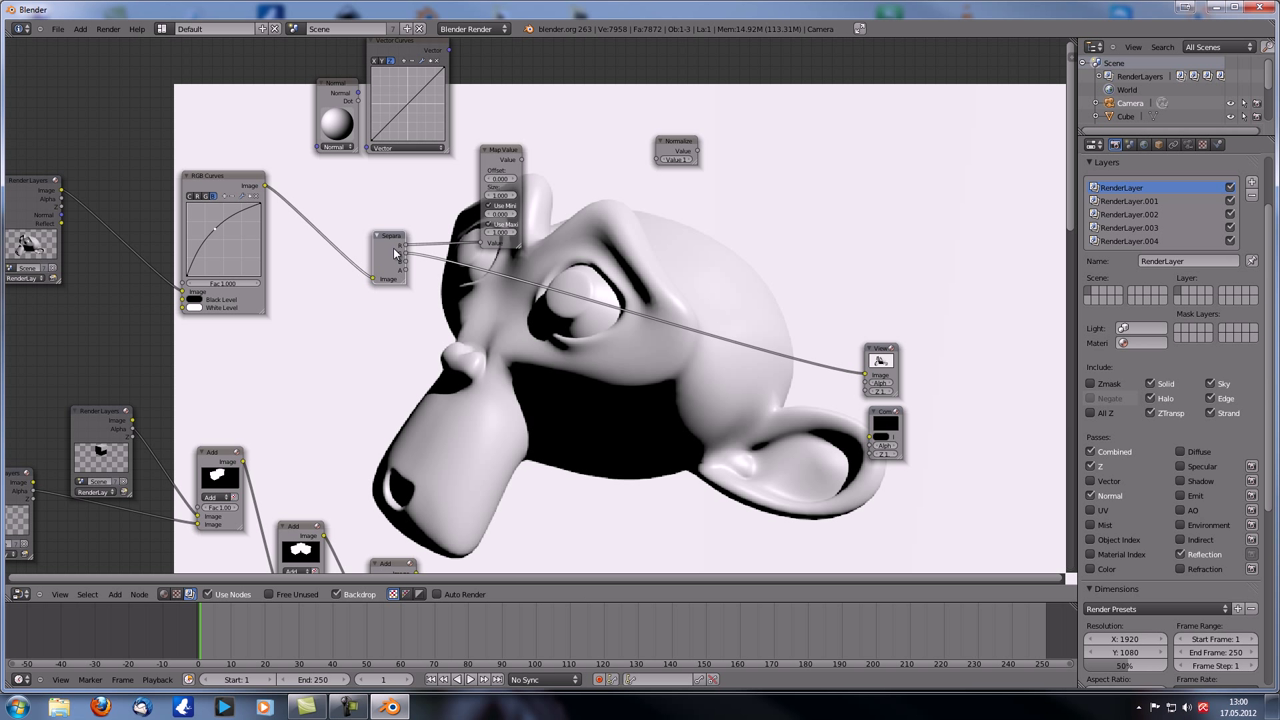
ctrl+shift+click(395, 253)
ctrl+shift+click(392, 251)
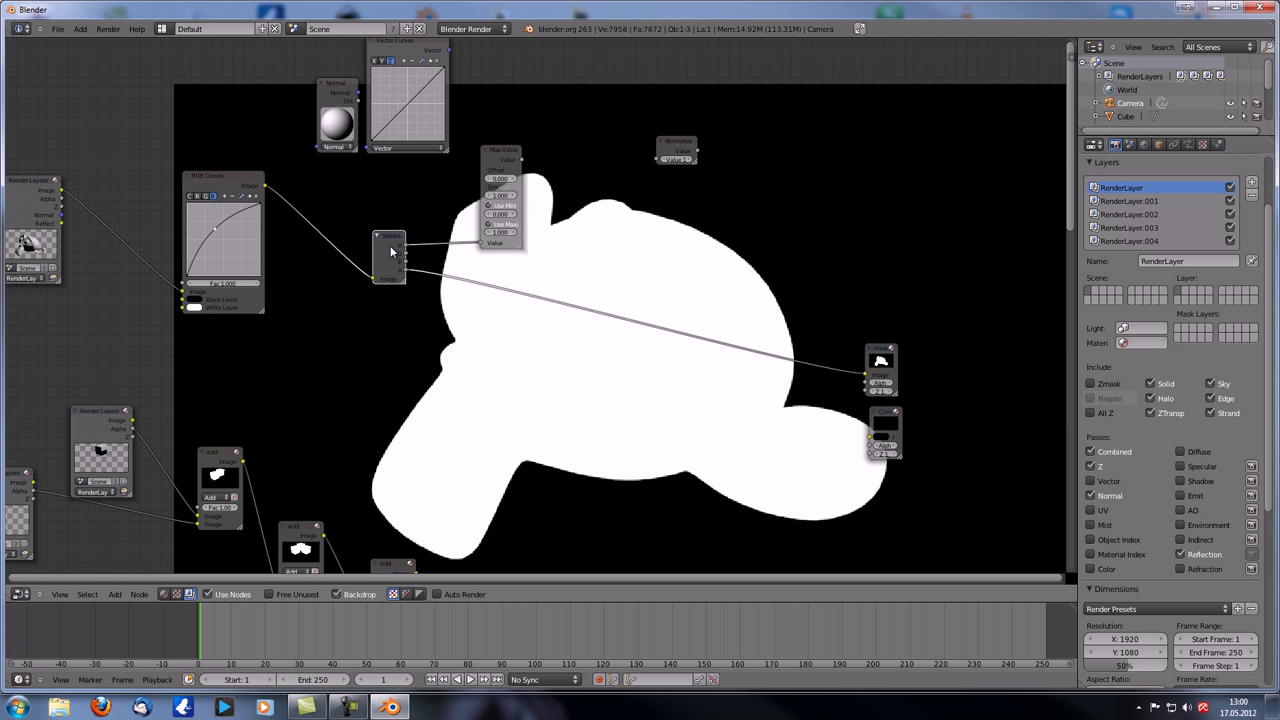
ctrl+shift+click(392, 251)
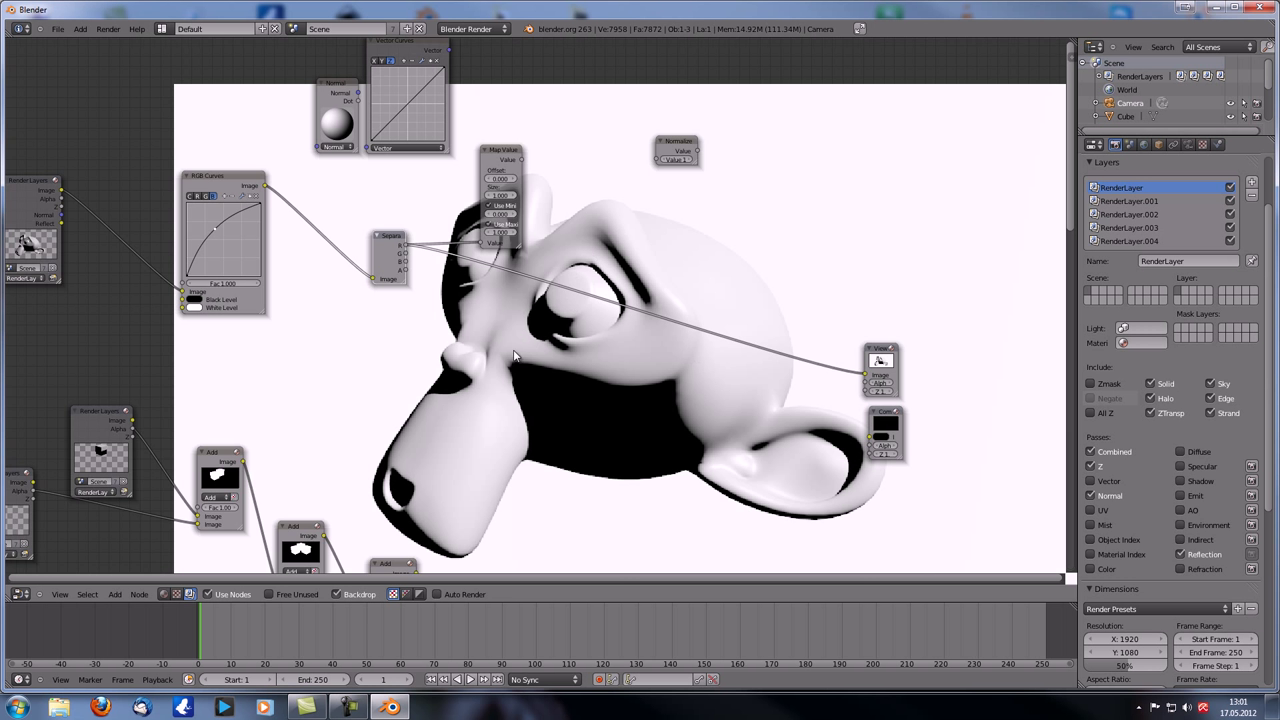
- Duplicate the Map Value node twice and link the G and B outputs of Separate RGBA to the two copies
scroll(514, 355, up, 1)
middle_drag(537, 341, 557, 334)
drag(518, 133, 515, 129)
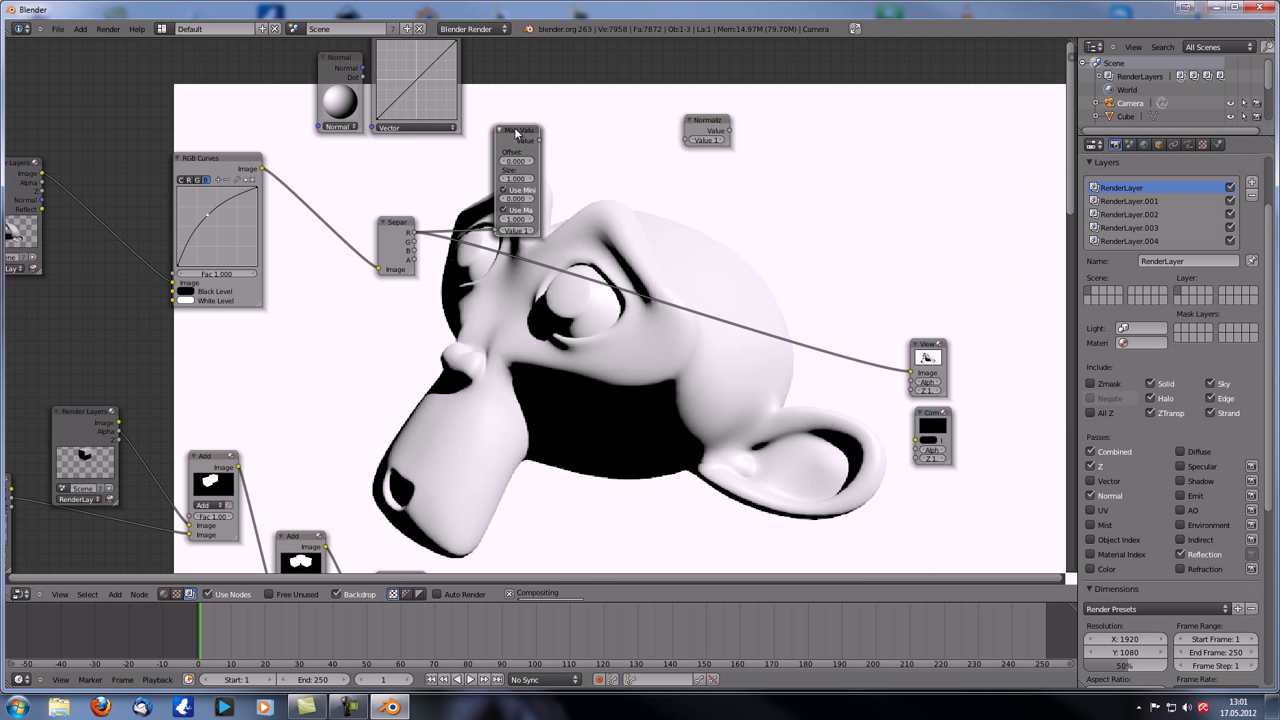
key(shift+d)
click(583, 212)
key(shift+d)
click(645, 321)
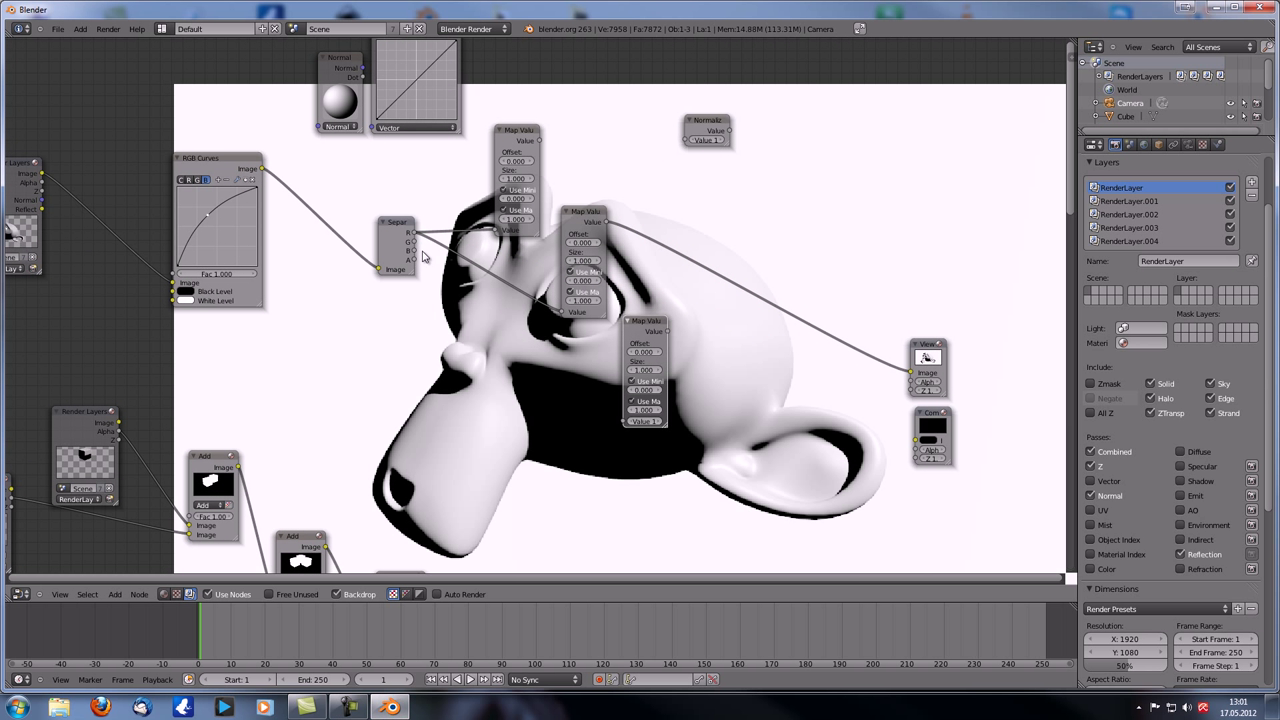
drag(414, 242, 562, 312)
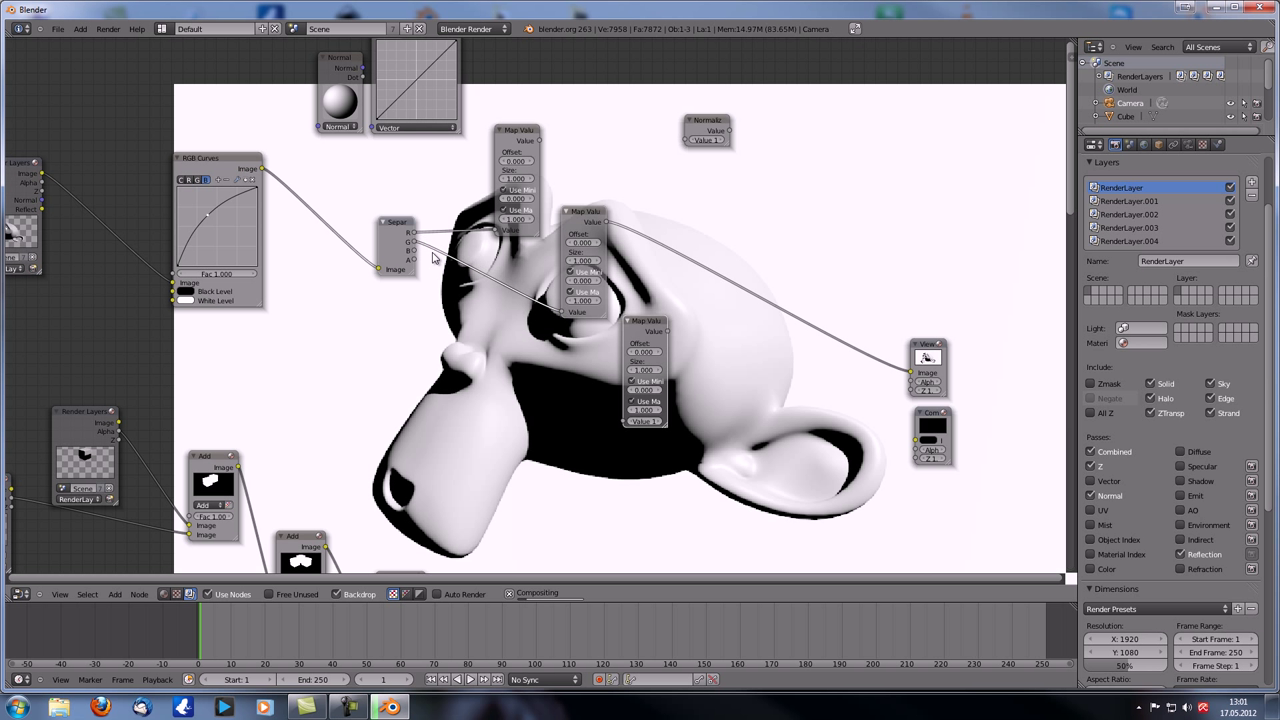
drag(413, 251, 625, 422)
- Add a Combine RGBA node and insert it into the link between the second Map Value node and the Viewer
middle_drag(726, 408, 649, 374)
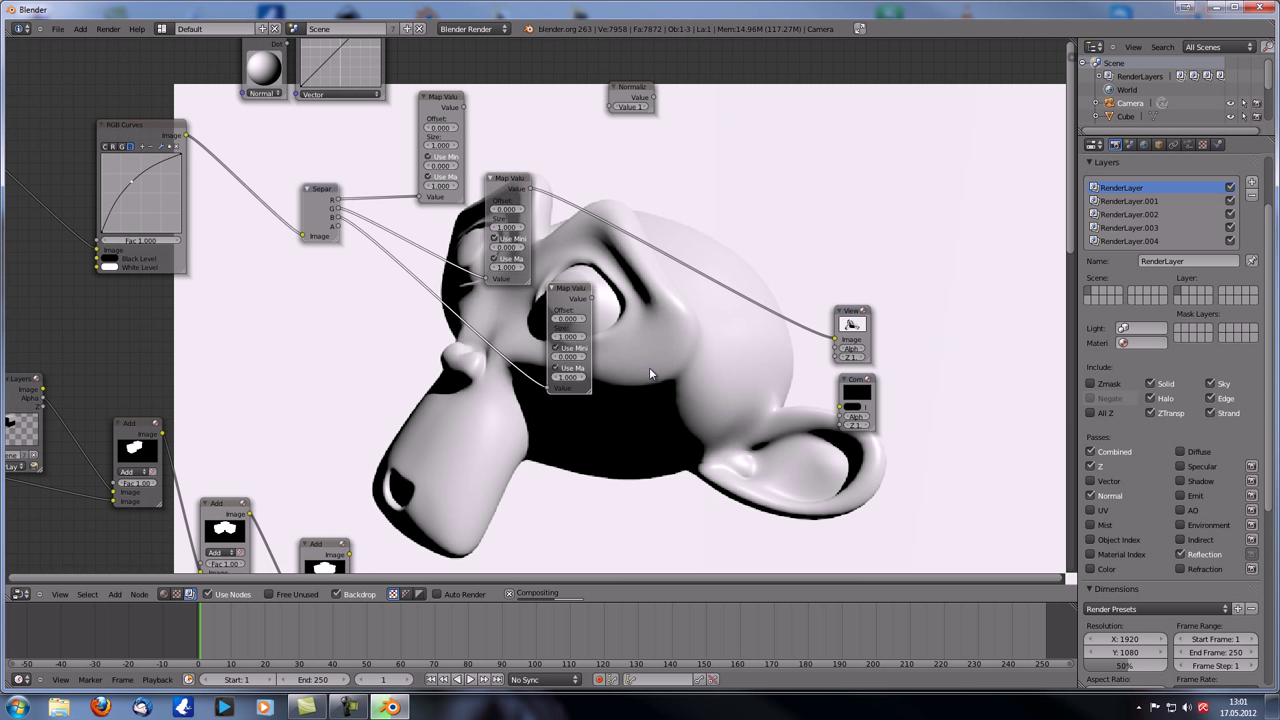
key(shift+a)
mouse_move(668, 383)
click(716, 460)
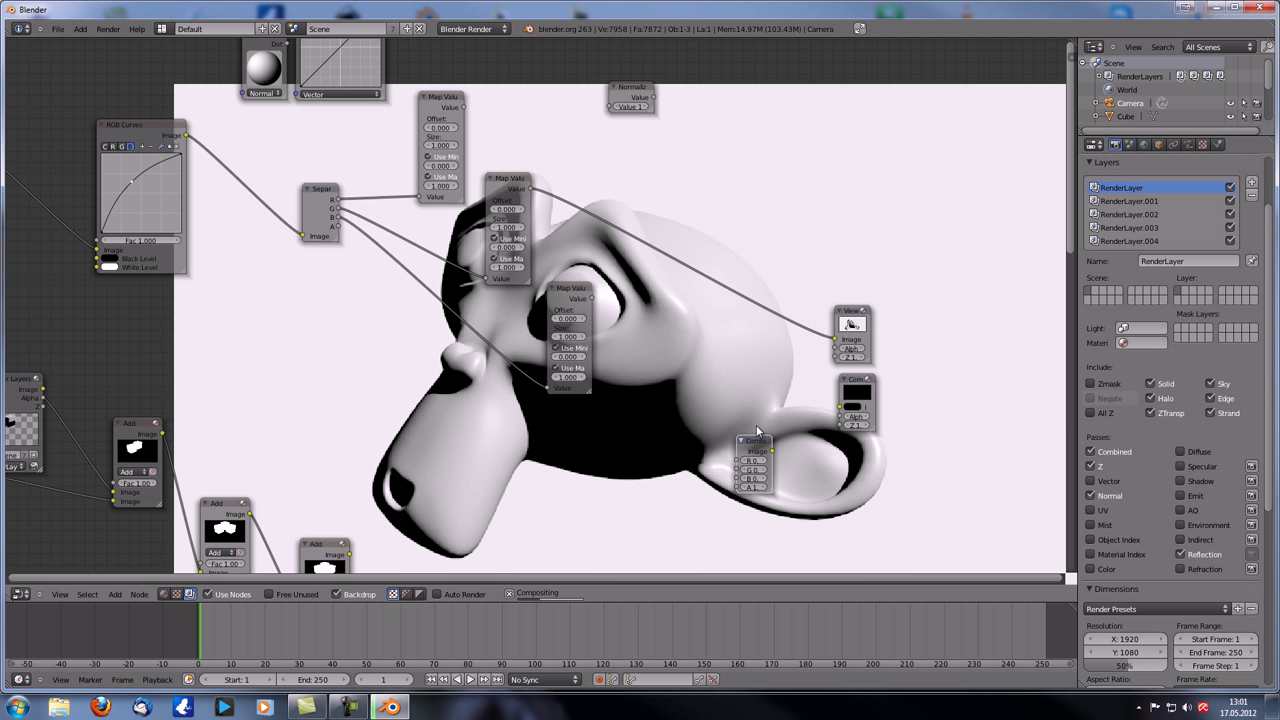
click(652, 256)
- Link the first, second and third Map Value outputs to the R, G and B inputs of Combine RGBA
drag(590, 298, 607, 252)
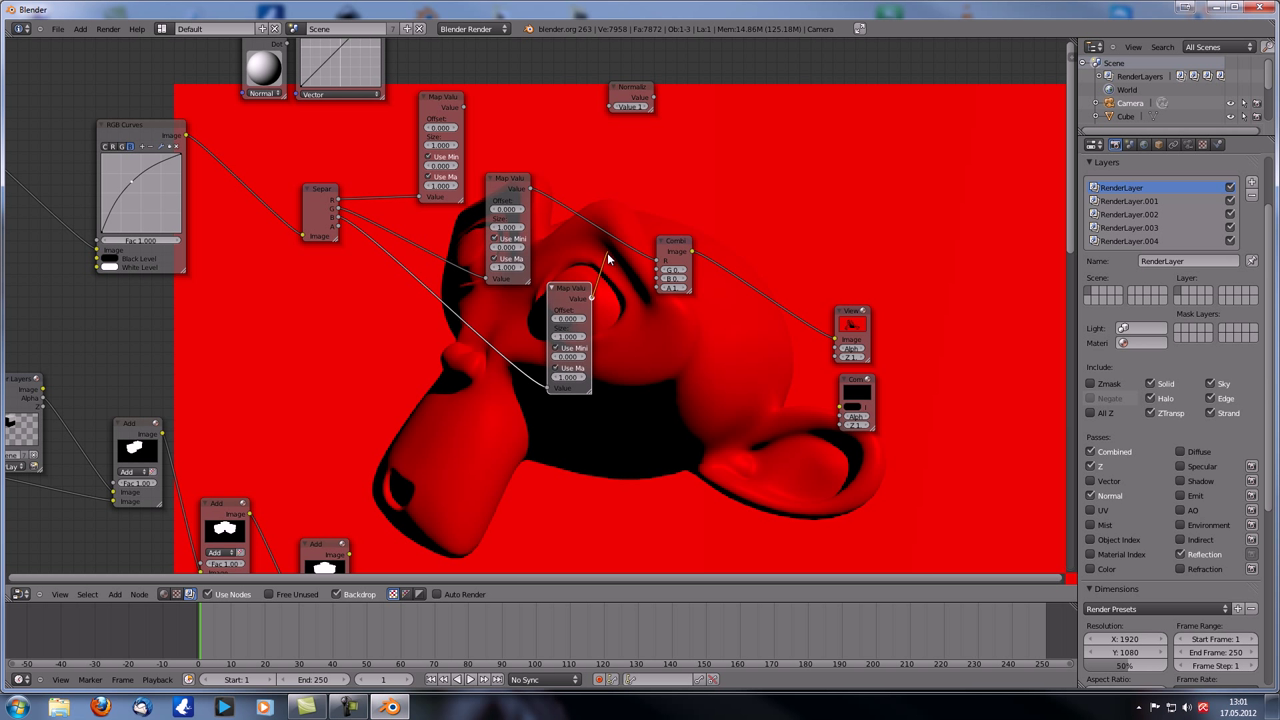
drag(645, 290, 656, 278)
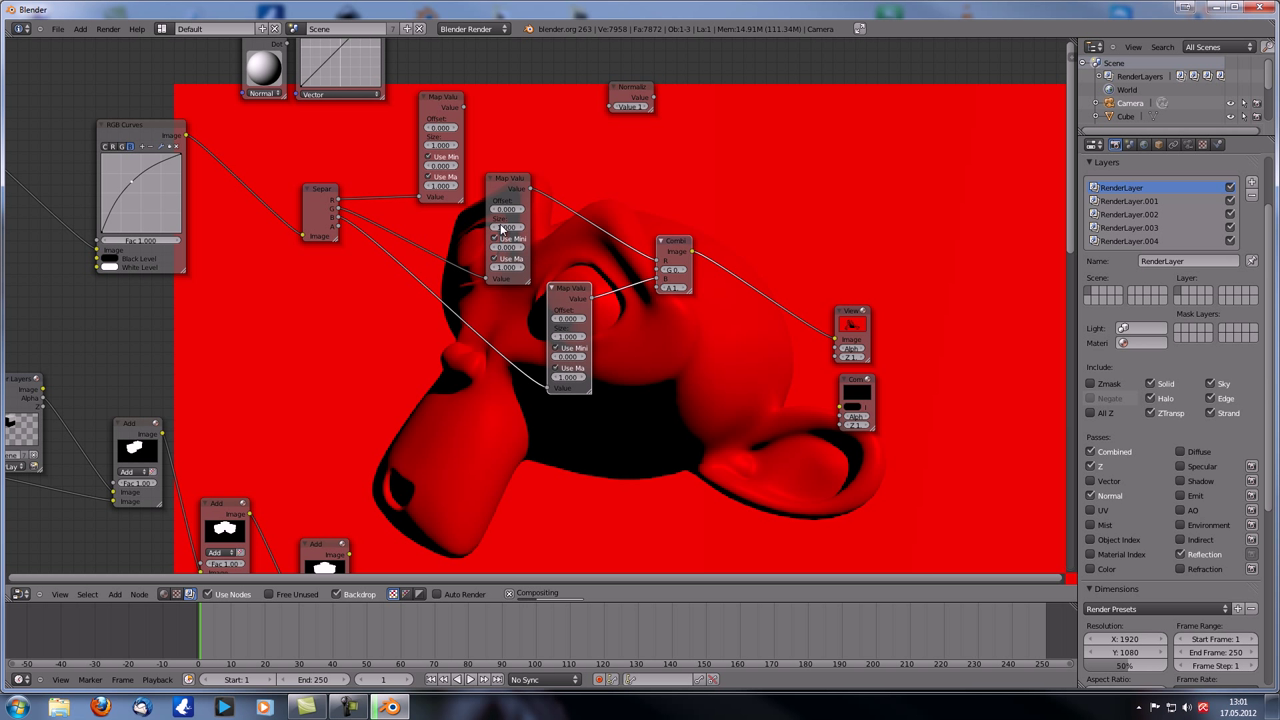
drag(530, 188, 656, 261)
drag(465, 107, 644, 326)
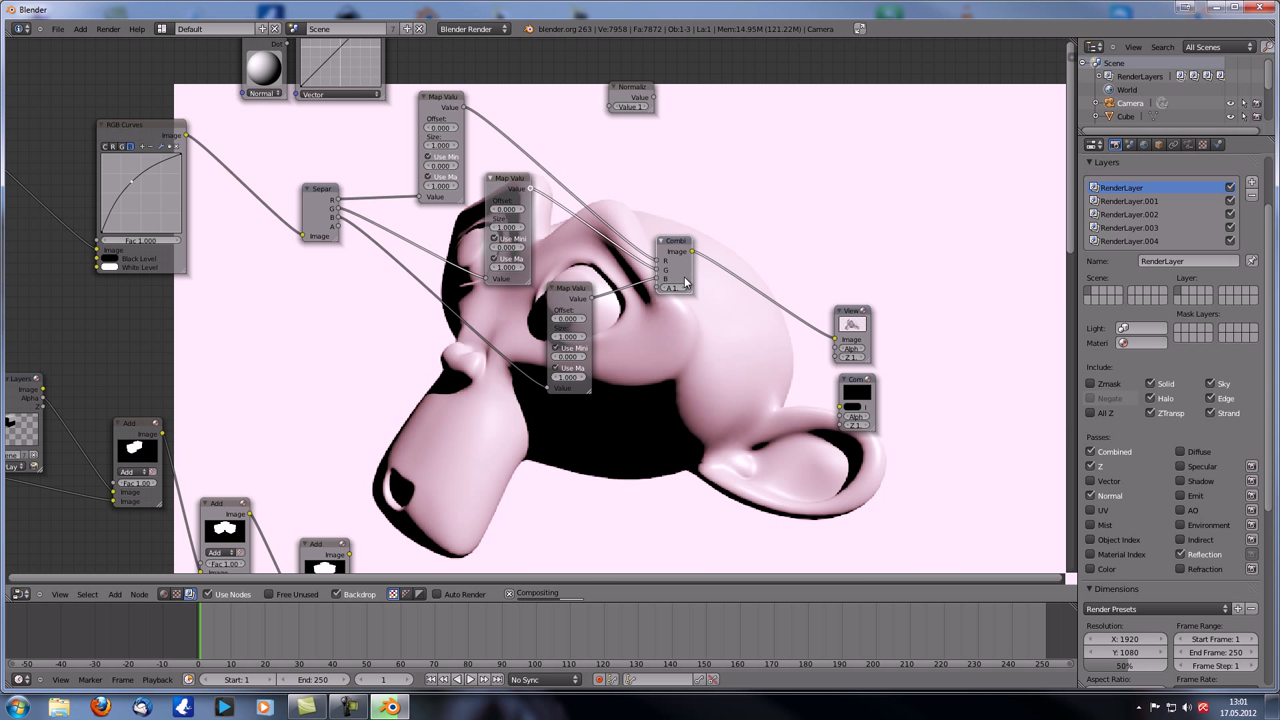
- Compare the Separate RGBA, RGB Curves and Combine RGBA outputs in the Viewer, ending on Combine RGBA
ctrl+shift+click(322, 206)
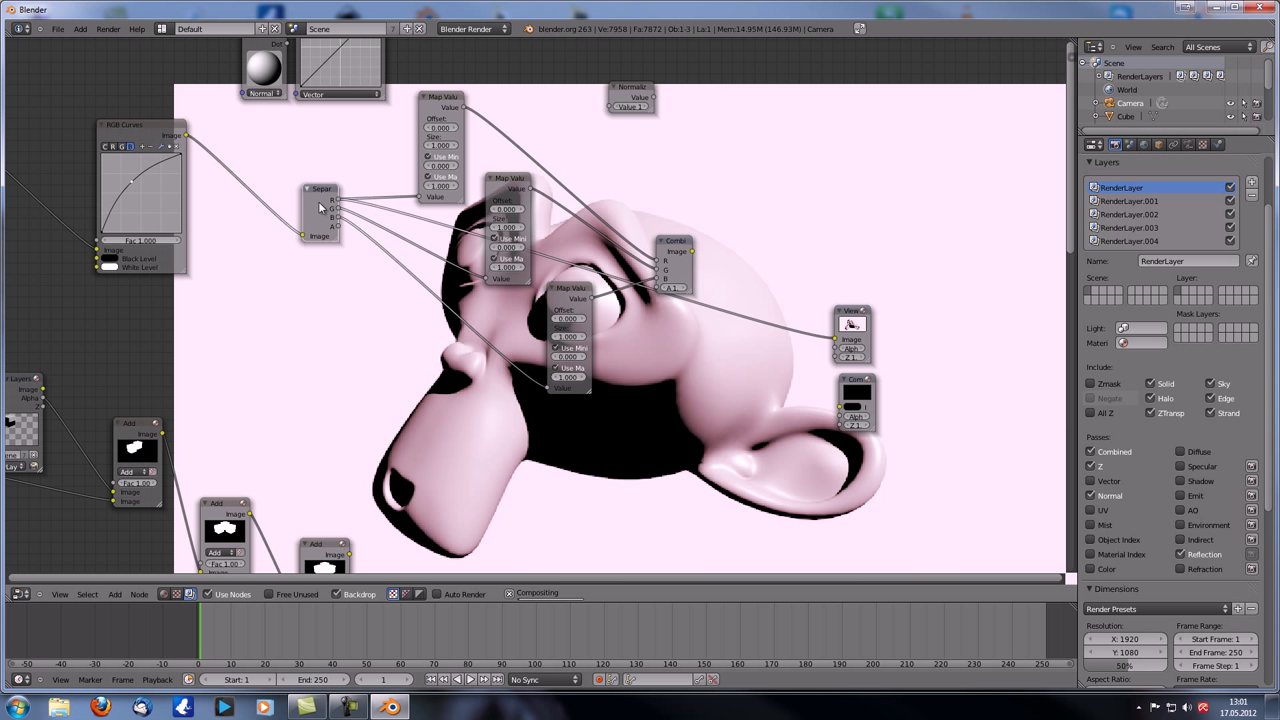
ctrl+shift+click(133, 127)
ctrl+shift+click(672, 252)
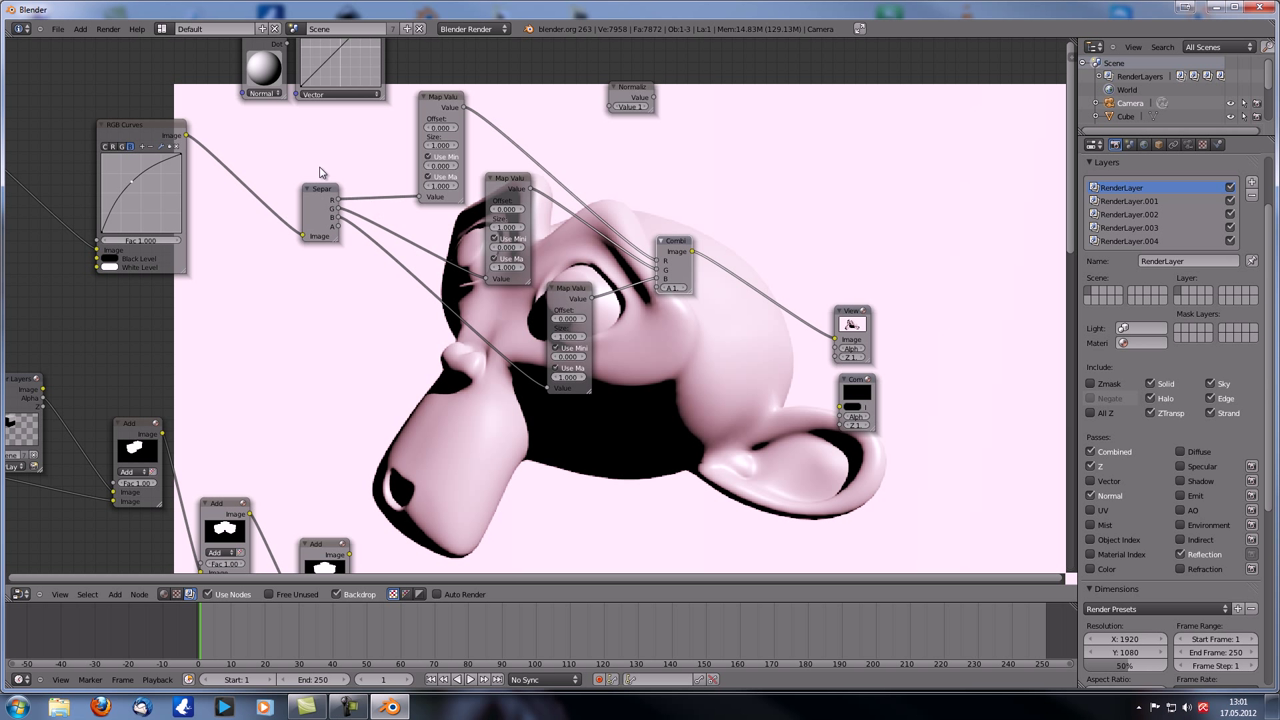
- Align the third Map Value node beneath the second and briefly preview its output before returning the Viewer to Combine RGBA
drag(587, 288, 527, 296)
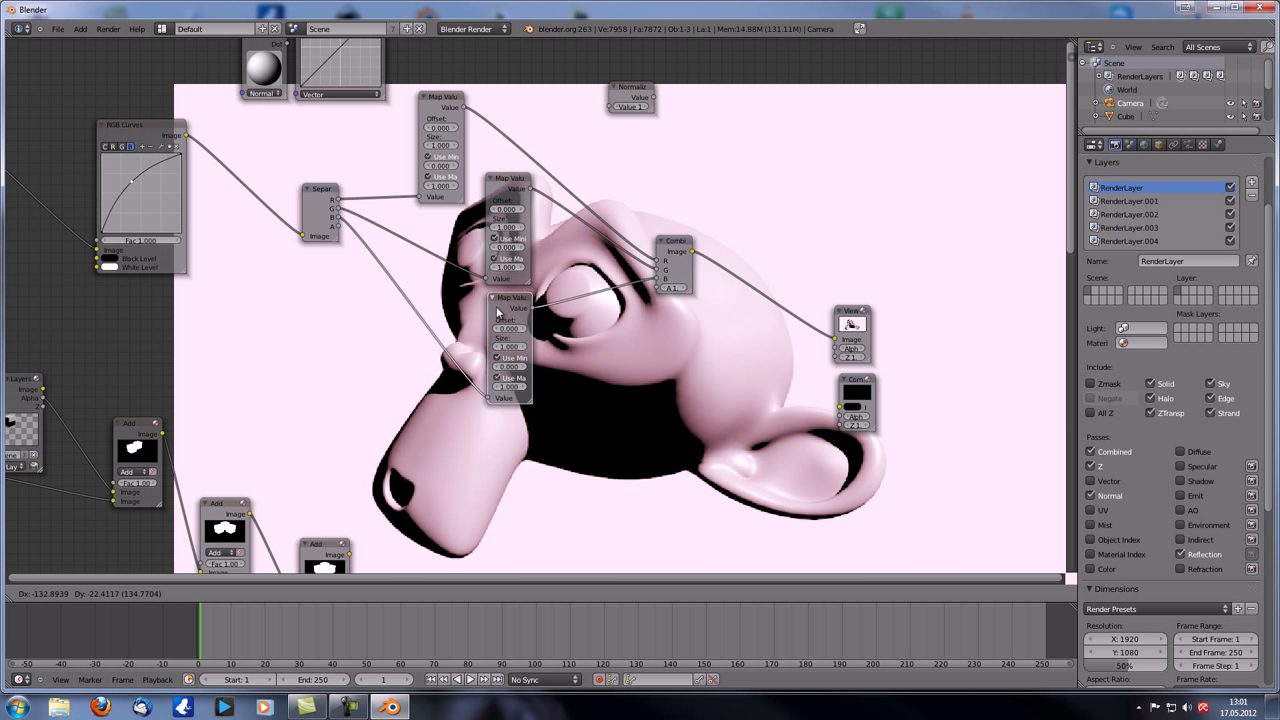
ctrl+shift+click(515, 306)
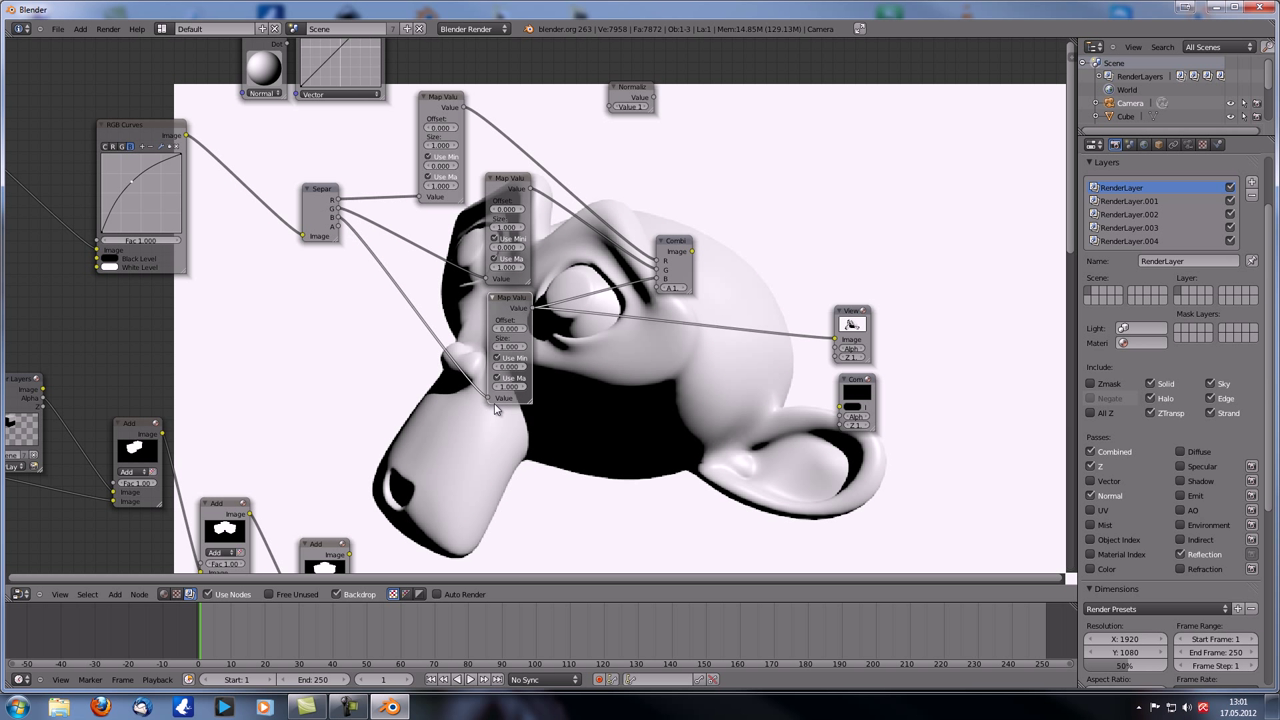
ctrl+shift+click(666, 257)
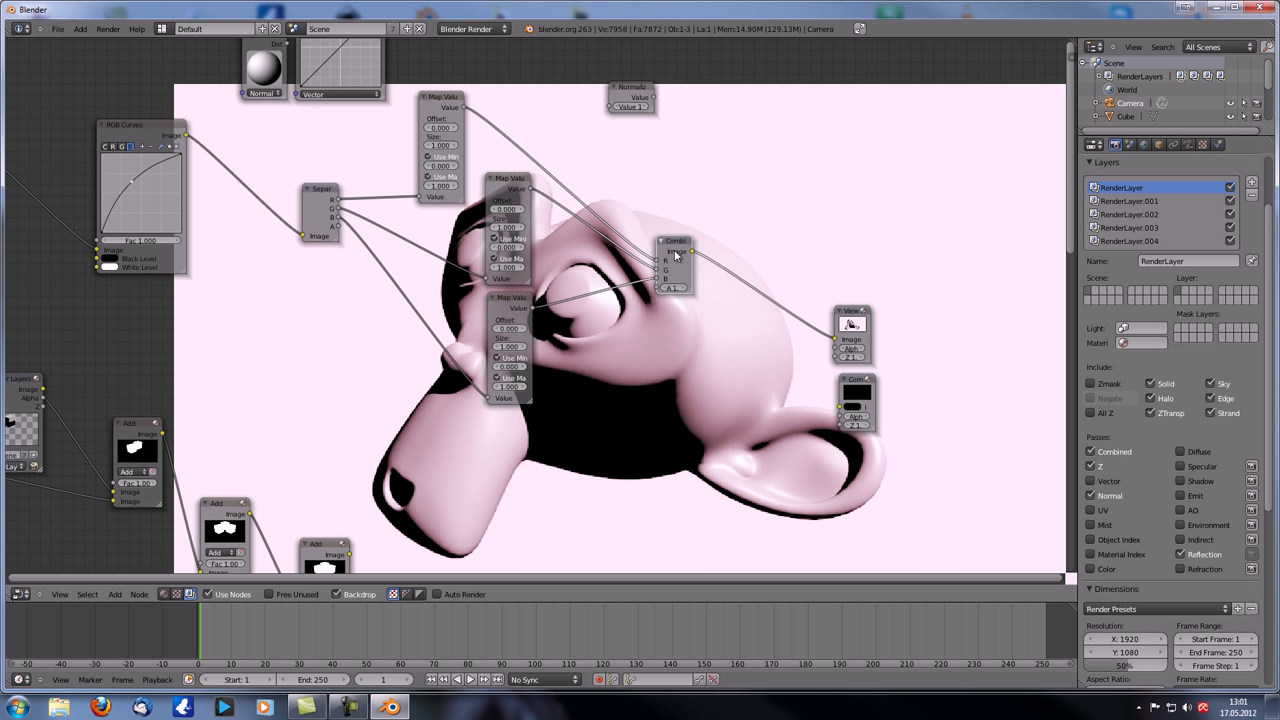
- Swap the Map Value links among the R, G and B inputs of Combine RGBA to give the image a bluish tint
drag(659, 279, 656, 269)
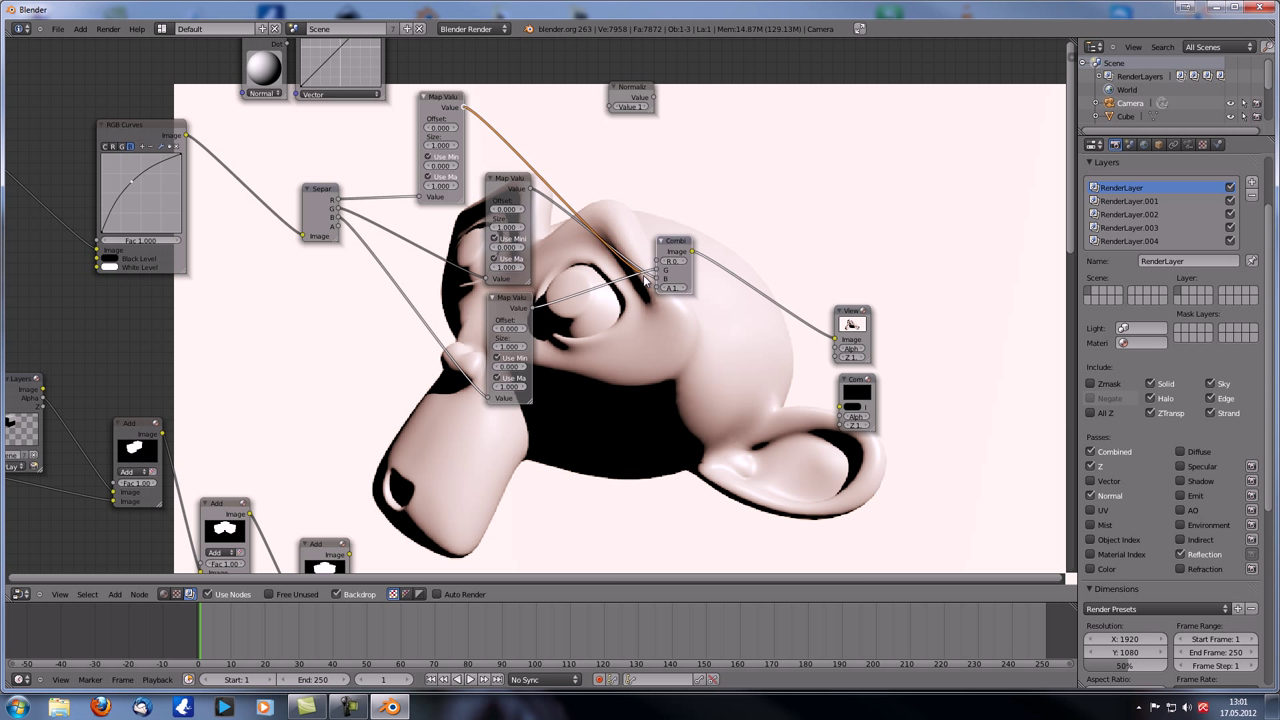
middle_drag(649, 351, 593, 210)
scroll(640, 355, down, 4)
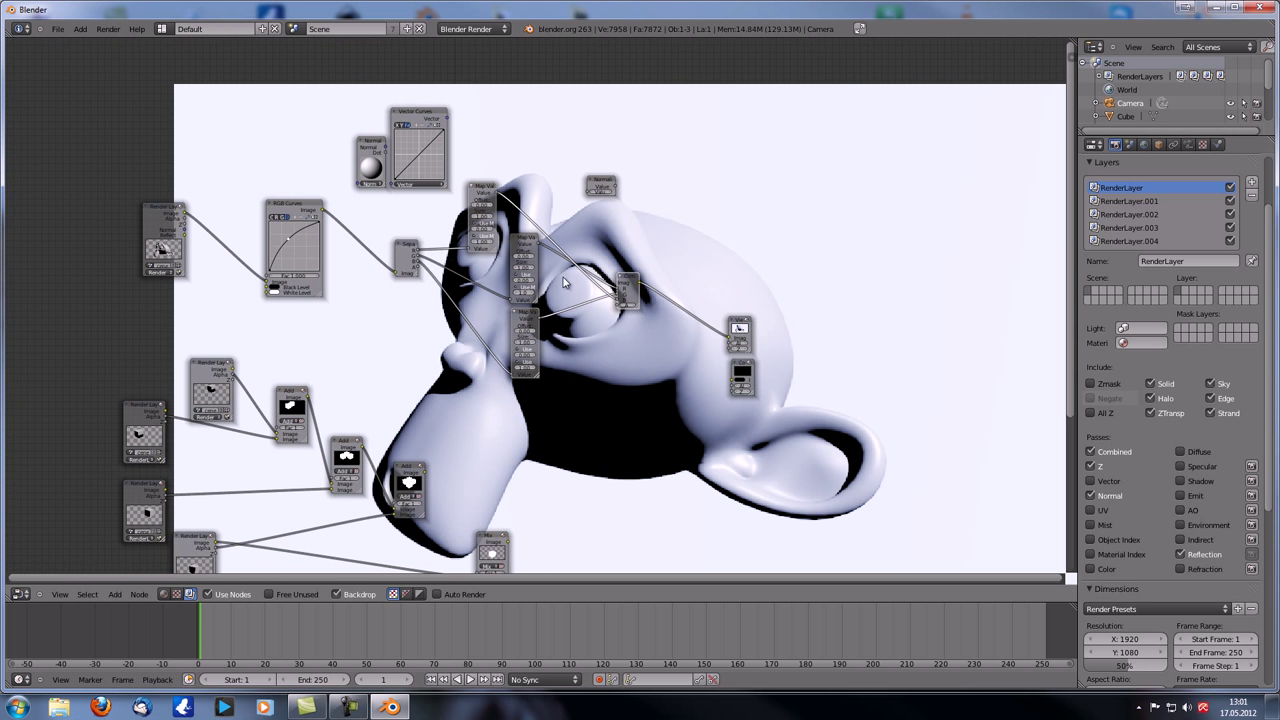
scroll(565, 283, down, 3)
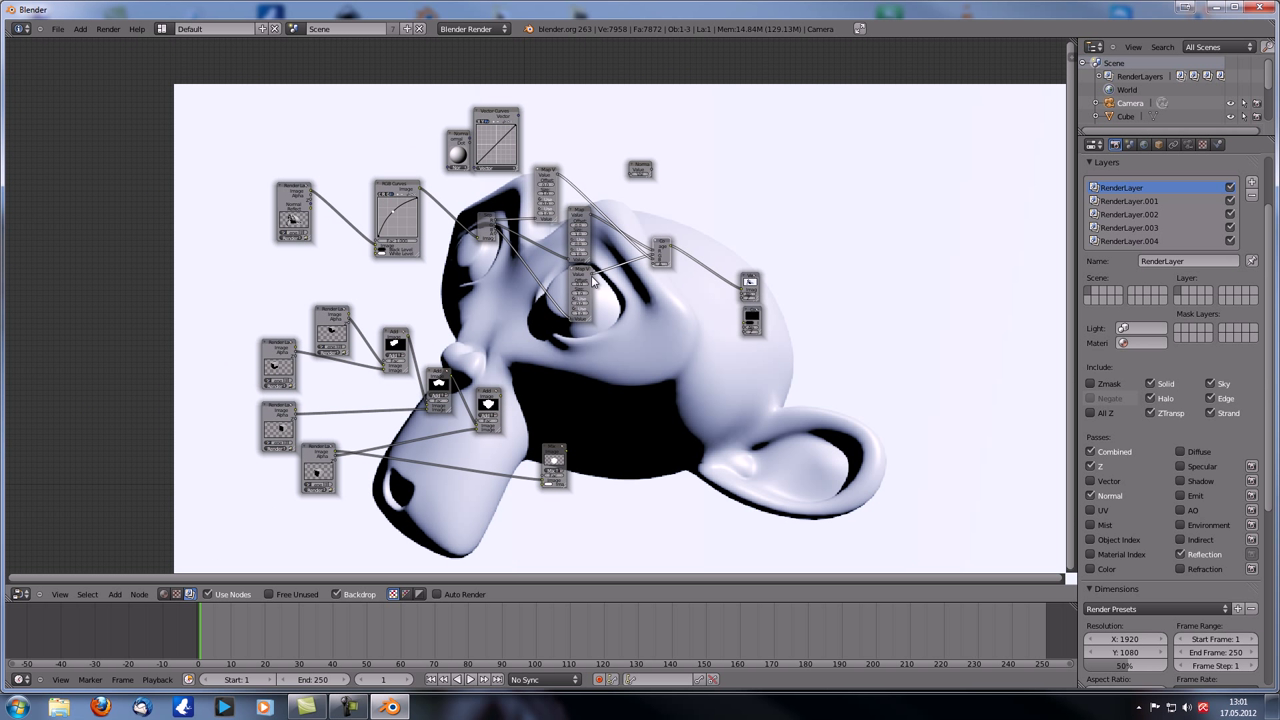